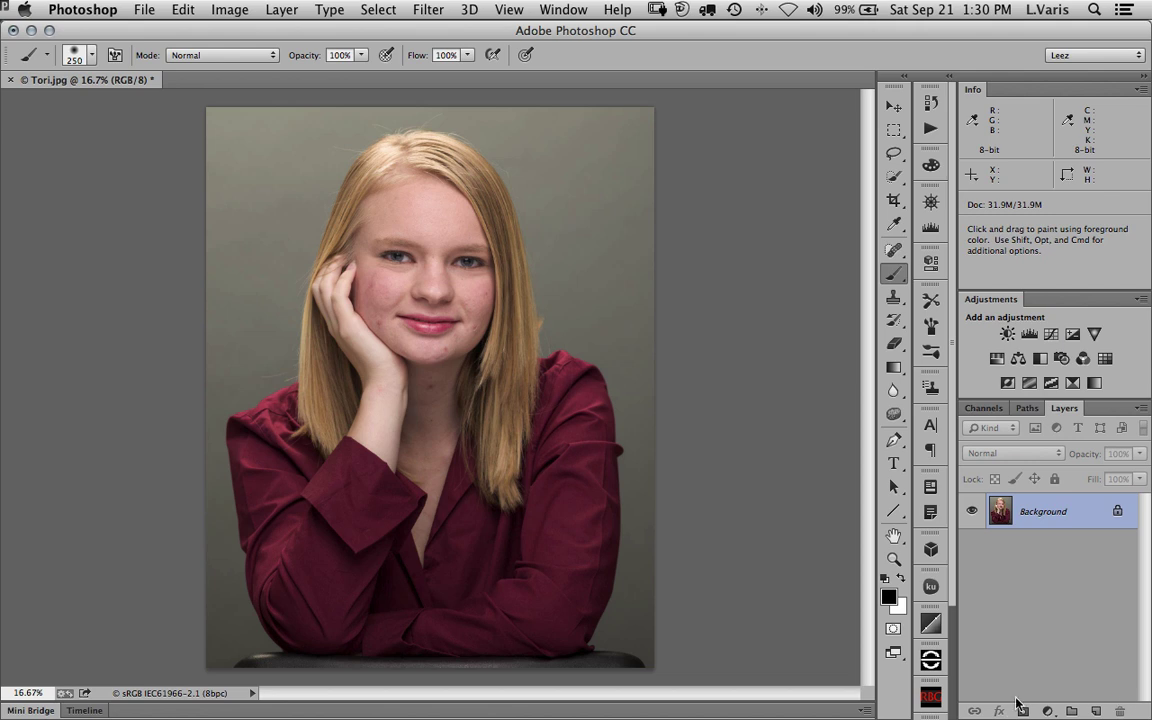
Step: Zoom in step by step to 100% and centre the view on the mouth and chin
{"action": "key", "text": "z"}
{"action": "left_click", "coordinate": [371, 337]}
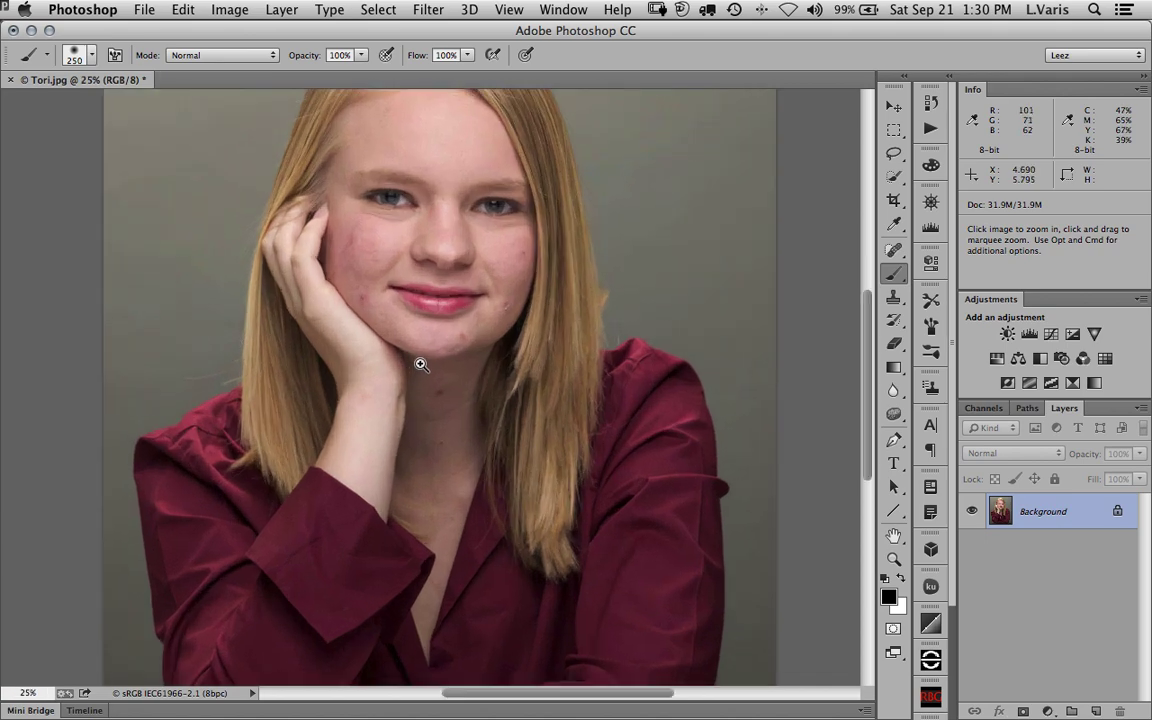
{"action": "left_click", "coordinate": [421, 364]}
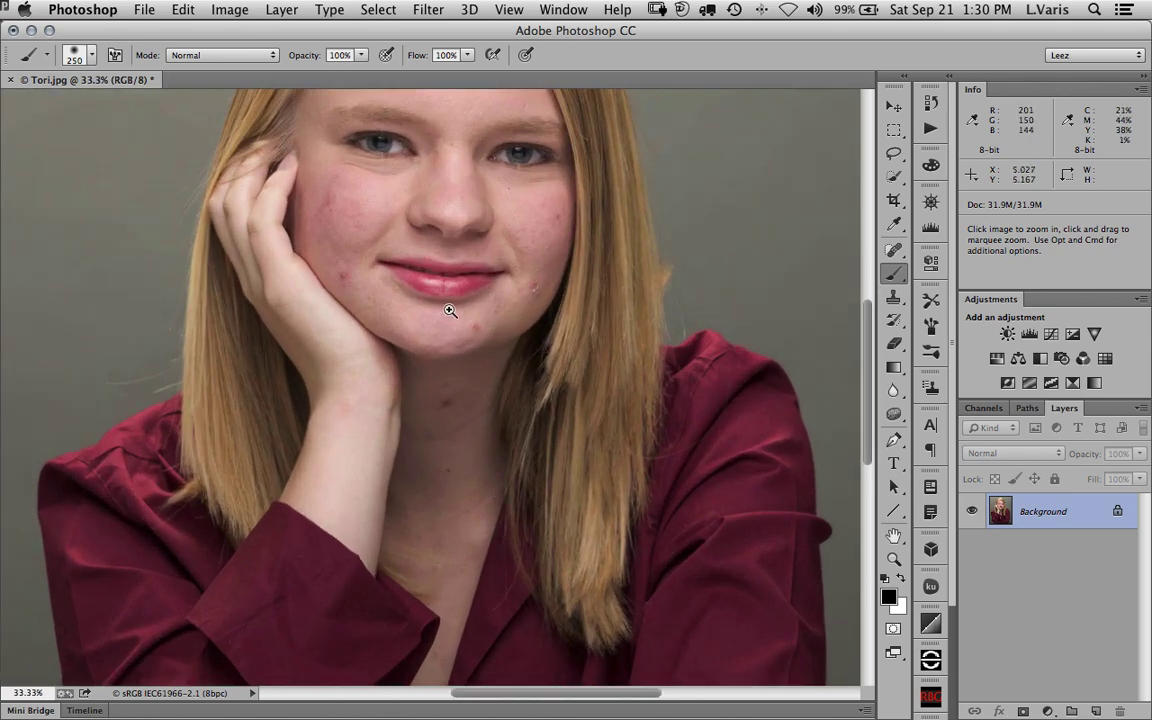
{"action": "left_click", "coordinate": [449, 311]}
{"action": "left_click_drag", "start_coordinate": [458, 298], "coordinate": [463, 463]}
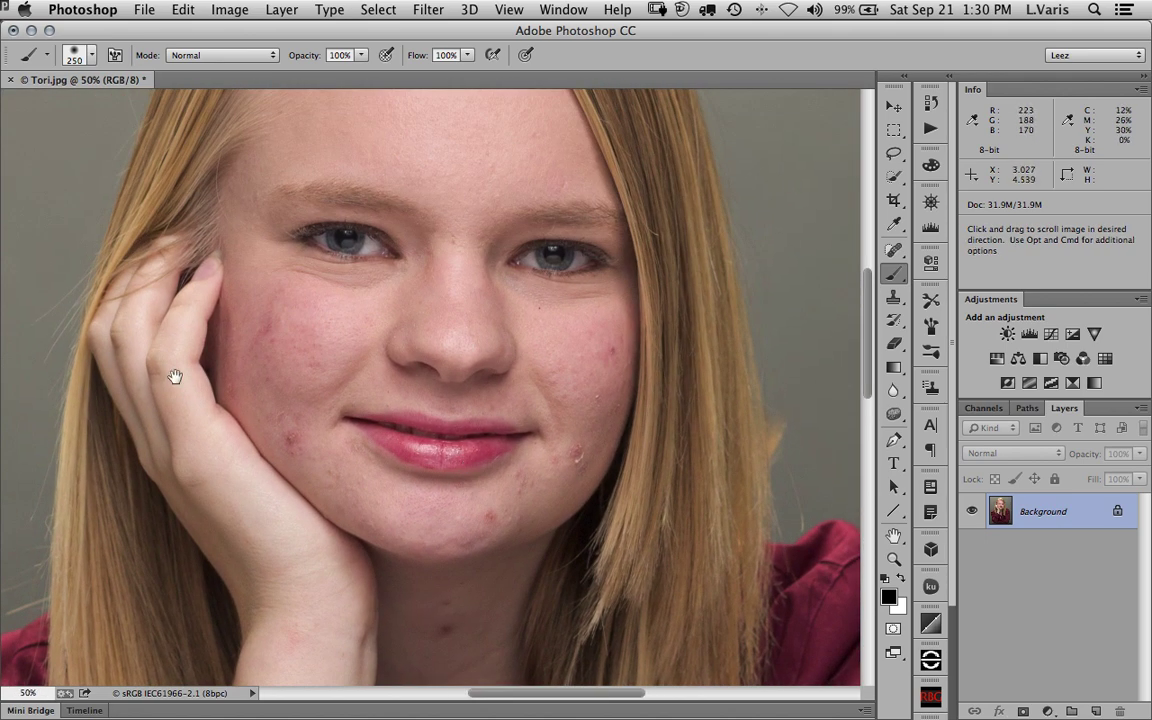
{"action": "left_click", "coordinate": [485, 496]}
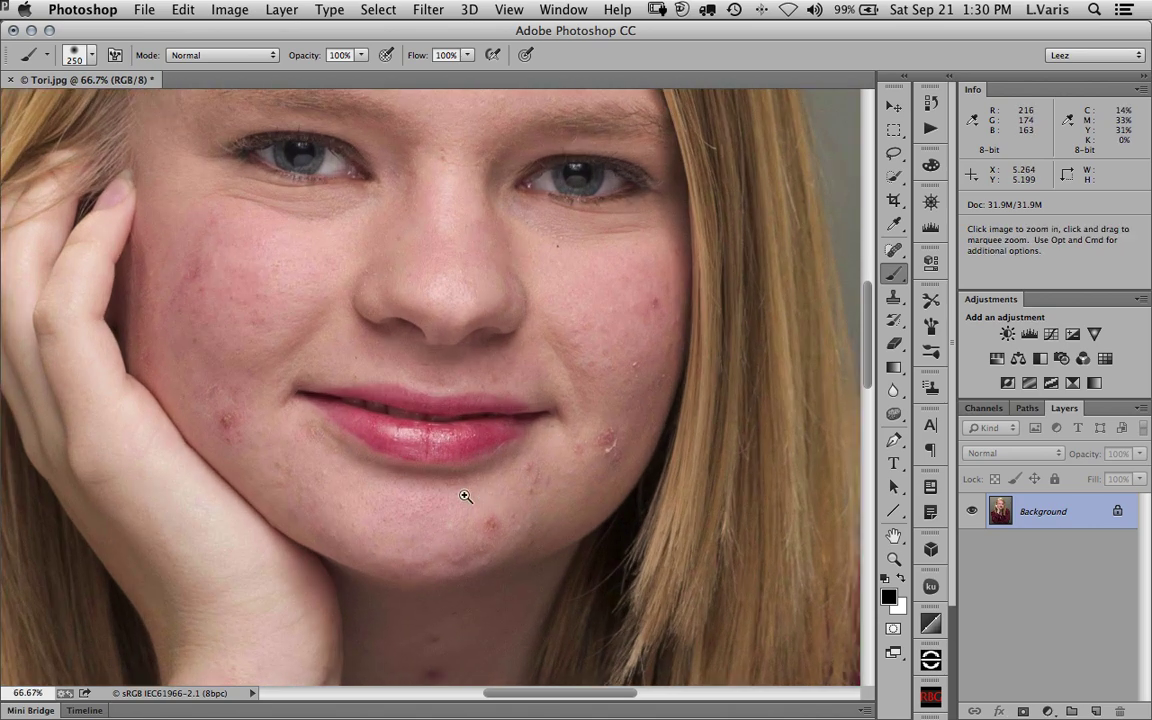
{"action": "left_click", "coordinate": [433, 496]}
{"action": "left_click_drag", "start_coordinate": [581, 463], "coordinate": [583, 503]}
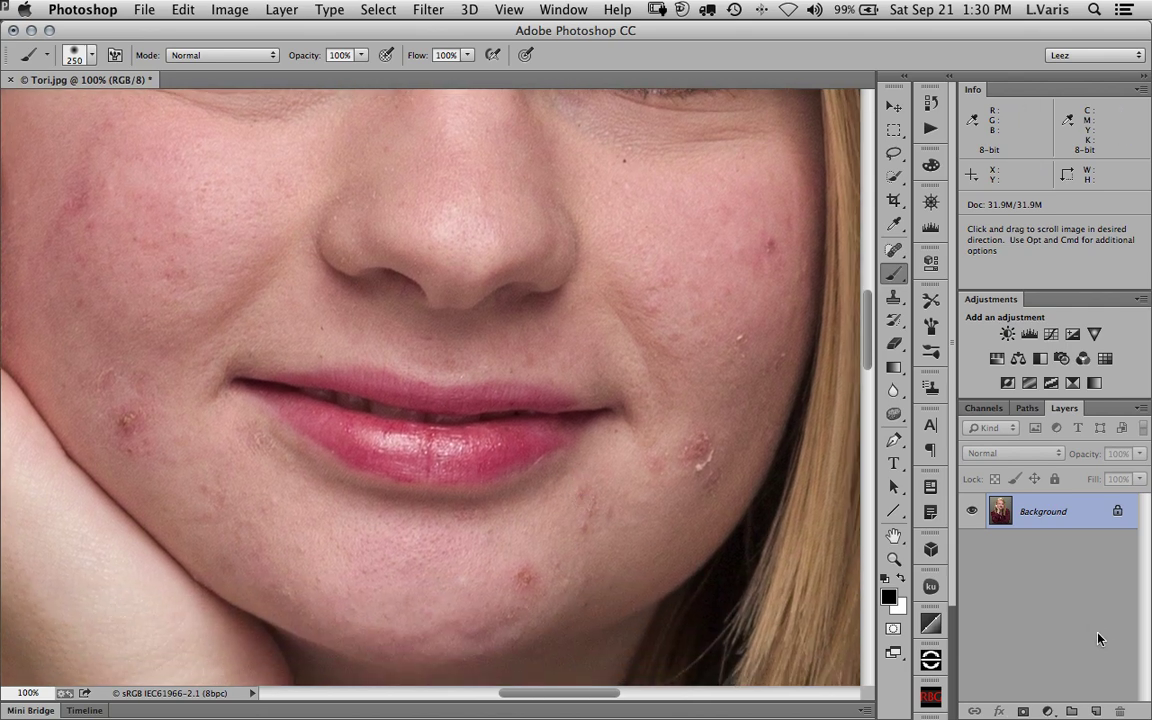
Step: Add a new layer named 'spotting' above Background and choose the Spot Healing Brush
{"action": "left_click", "coordinate": [1097, 711]}
{"action": "double_click", "coordinate": [1036, 511]}
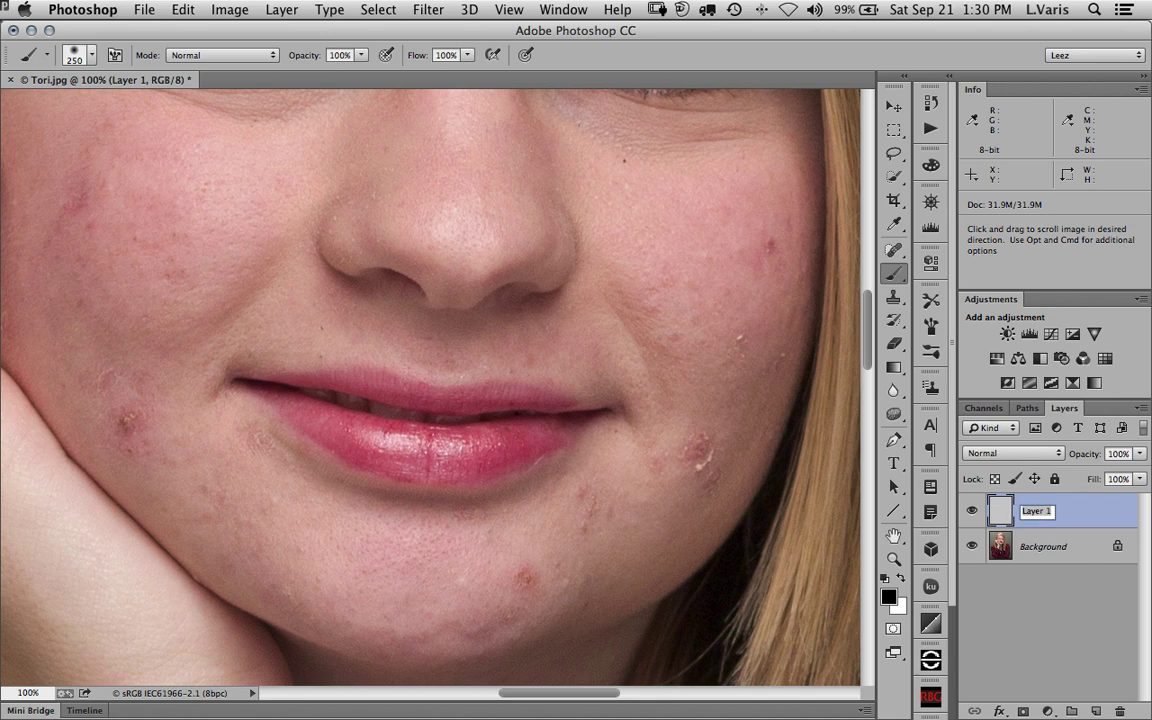
{"action": "type", "text": "spotting"}
{"action": "key", "text": "Return"}
{"action": "left_click", "coordinate": [895, 251]}
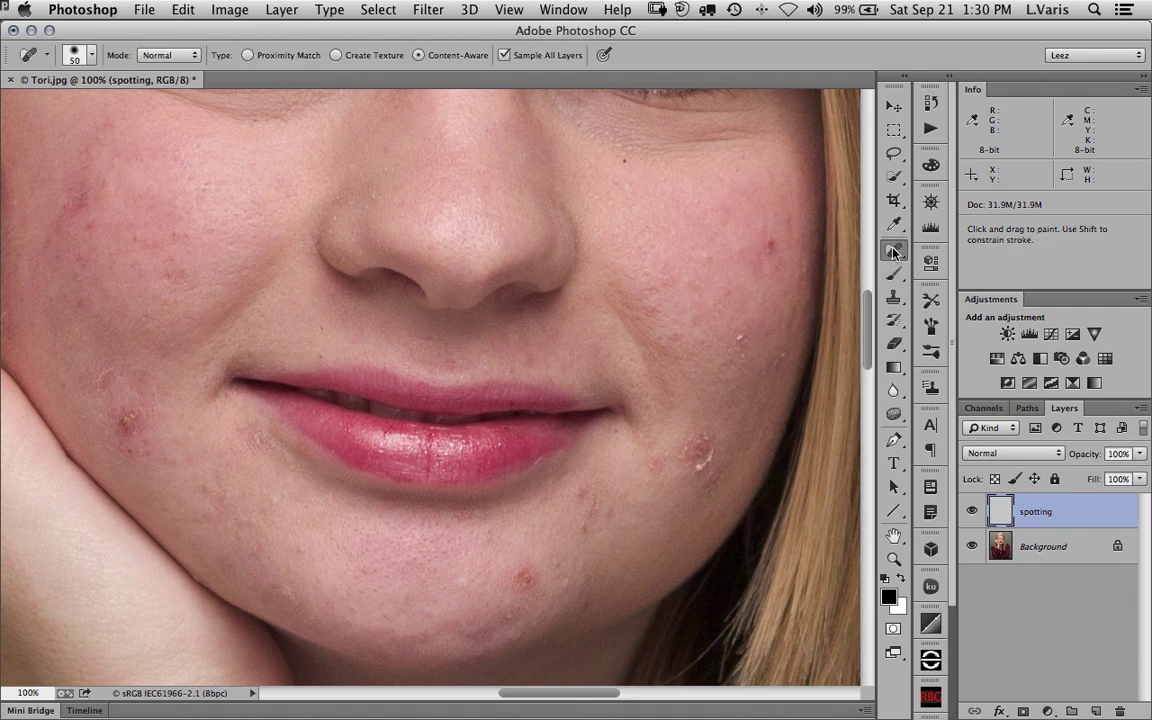
{"action": "left_click", "coordinate": [894, 250]}
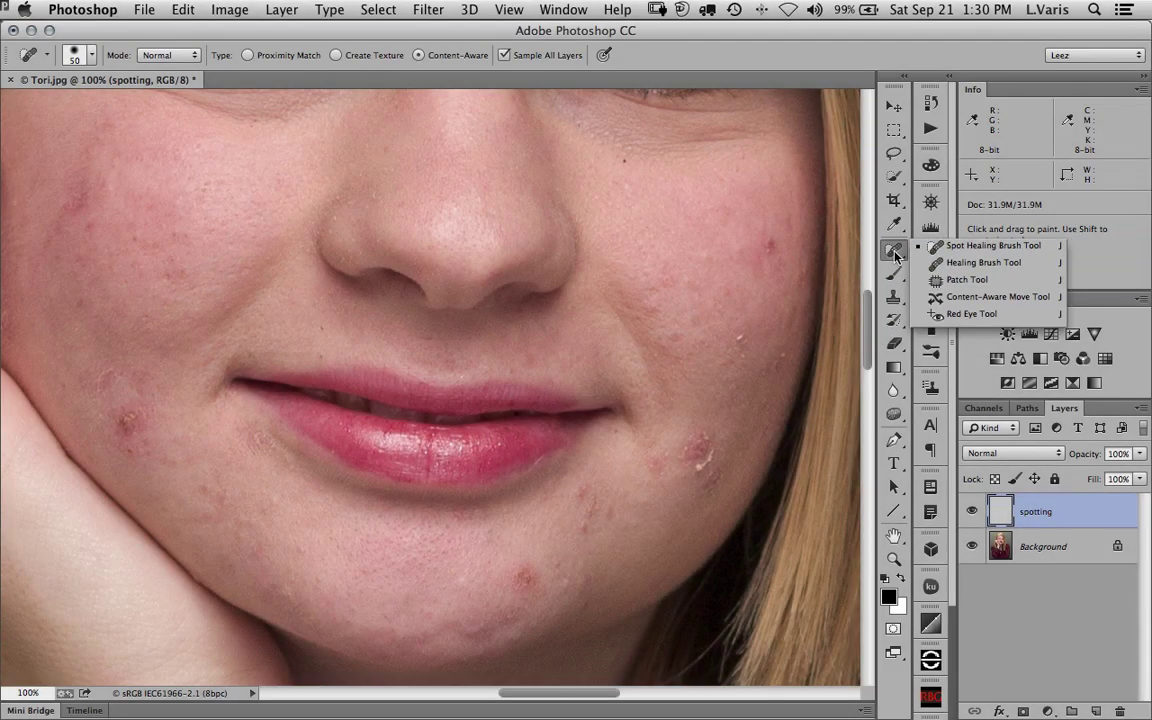
Step: Shrink the Spot Healing Brush to 30, then 25, and heal two right-cheek blemishes
{"action": "left_click", "coordinate": [895, 251]}
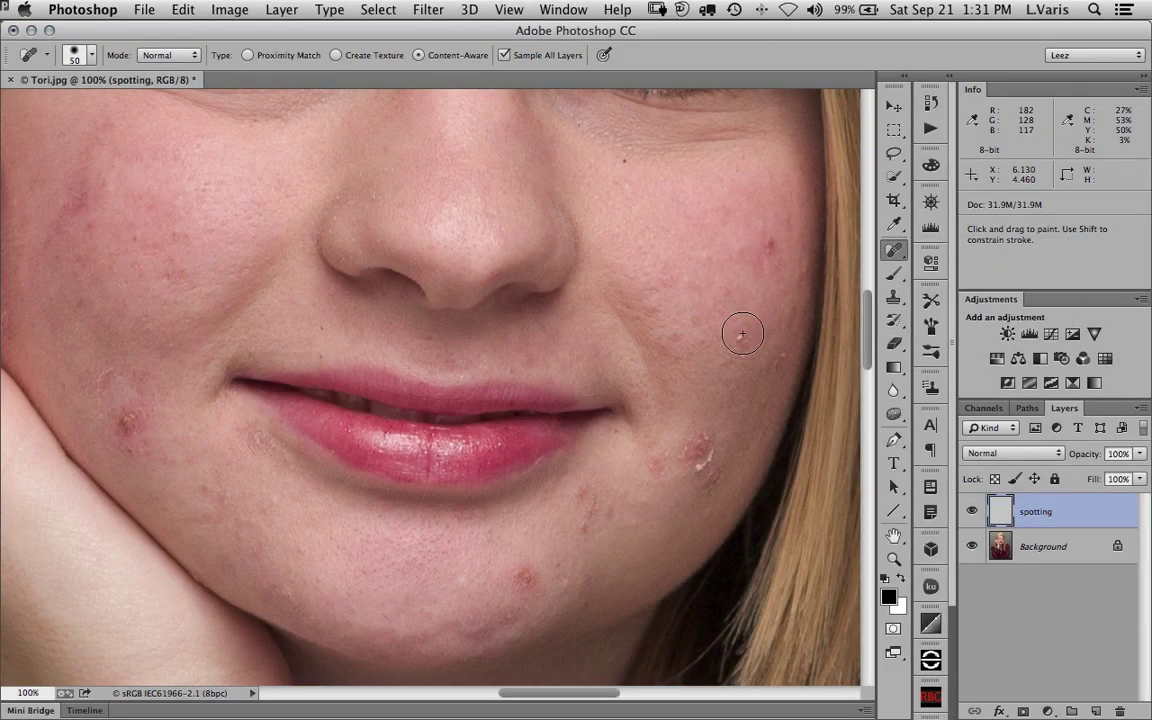
{"action": "key", "text": "bracketleft"}
{"action": "key", "text": "bracketleft"}
{"action": "key", "text": "bracketleft"}
{"action": "left_click", "coordinate": [741, 338]}
{"action": "key", "text": "bracketleft"}
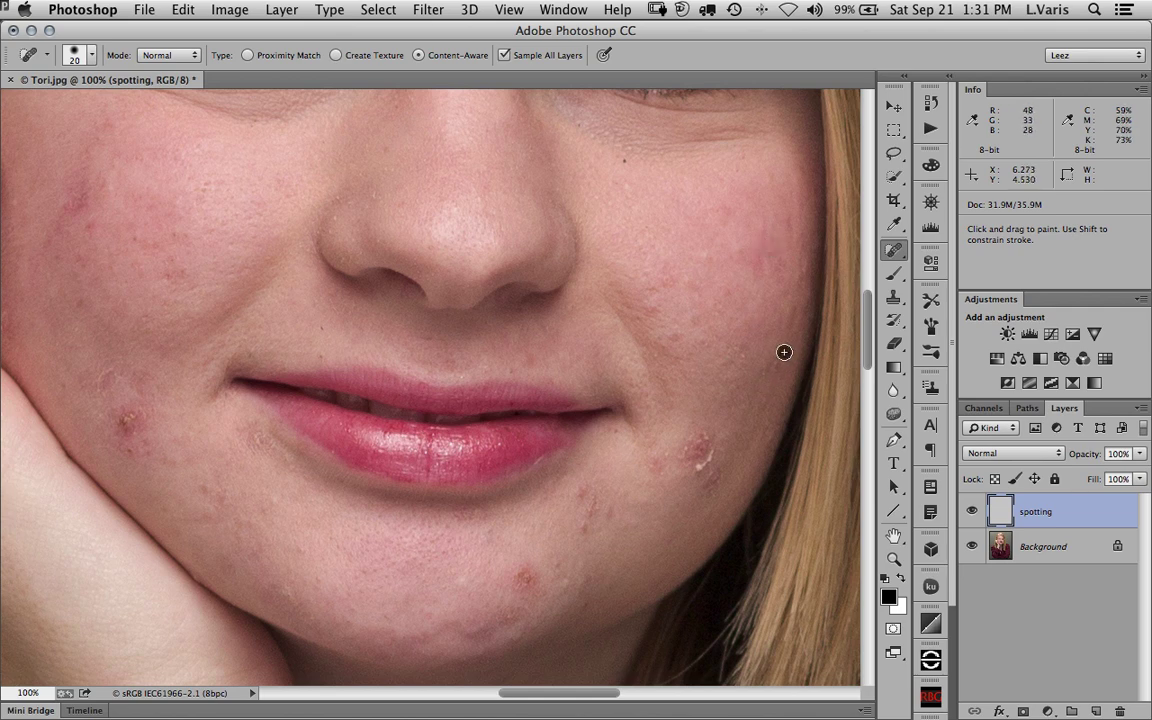
{"action": "left_click", "coordinate": [740, 354]}
Step: Heal the blemishes along the jawline, below the lip and on the chin
{"action": "left_click", "coordinate": [716, 477]}
{"action": "left_click", "coordinate": [698, 450]}
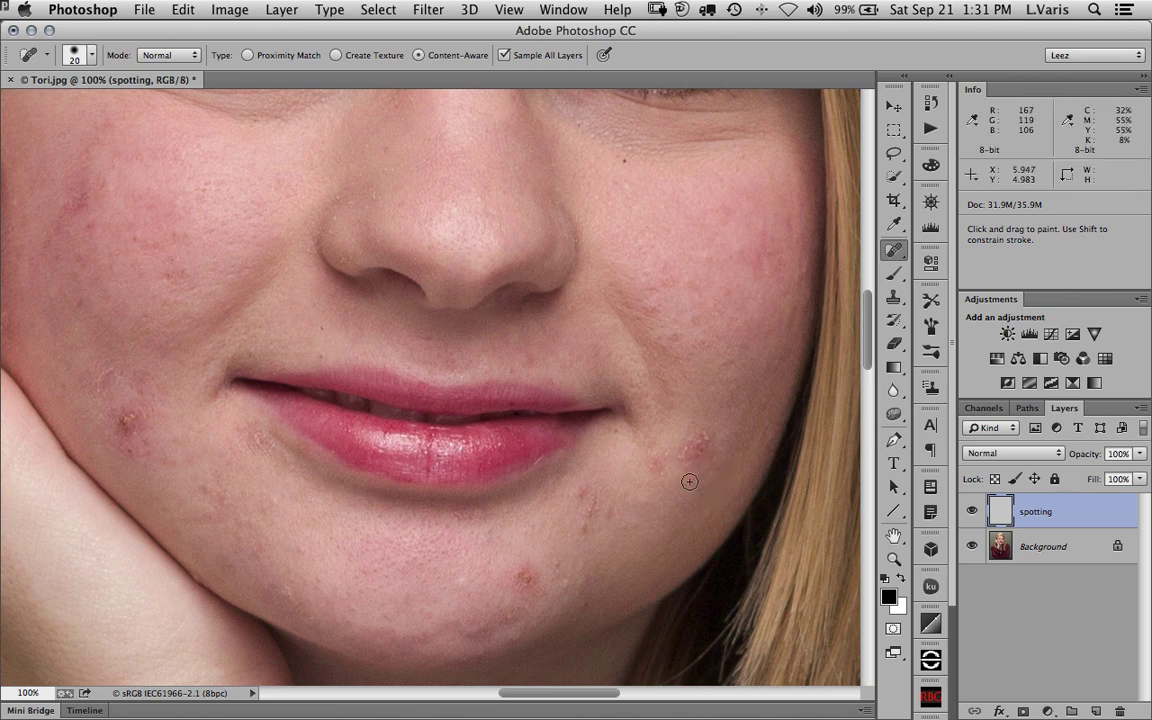
{"action": "left_click_drag", "start_coordinate": [701, 441], "coordinate": [657, 464]}
{"action": "left_click_drag", "start_coordinate": [586, 506], "coordinate": [586, 522]}
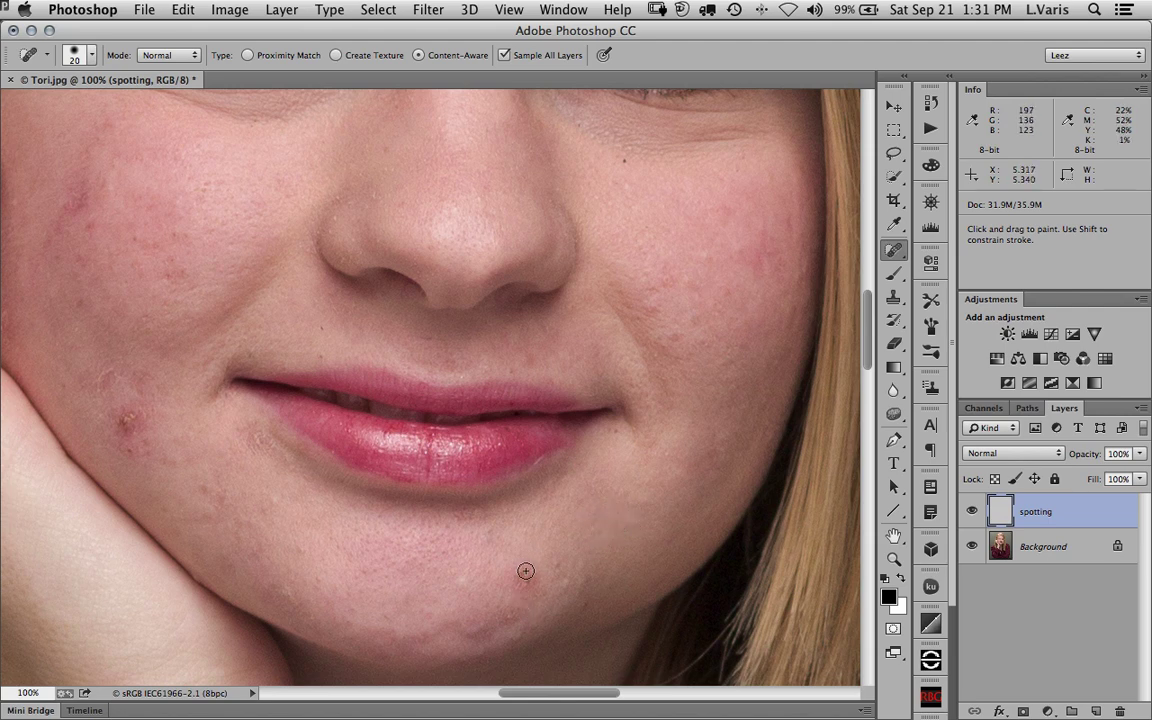
{"action": "left_click_drag", "start_coordinate": [525, 567], "coordinate": [563, 586]}
Step: Heal the remaining spots across the bottom and left side of the chin
{"action": "left_click", "coordinate": [510, 617]}
{"action": "left_click_drag", "start_coordinate": [484, 627], "coordinate": [468, 632]}
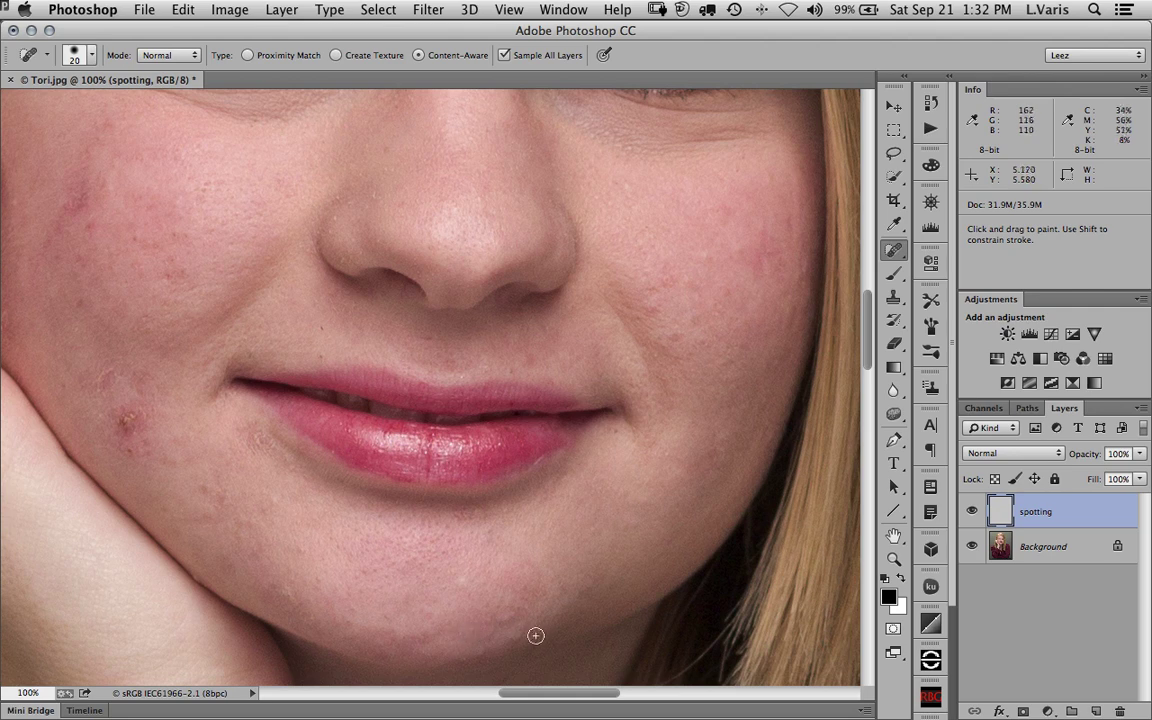
{"action": "left_click", "coordinate": [456, 556]}
{"action": "left_click", "coordinate": [412, 562]}
{"action": "left_click", "coordinate": [272, 497]}
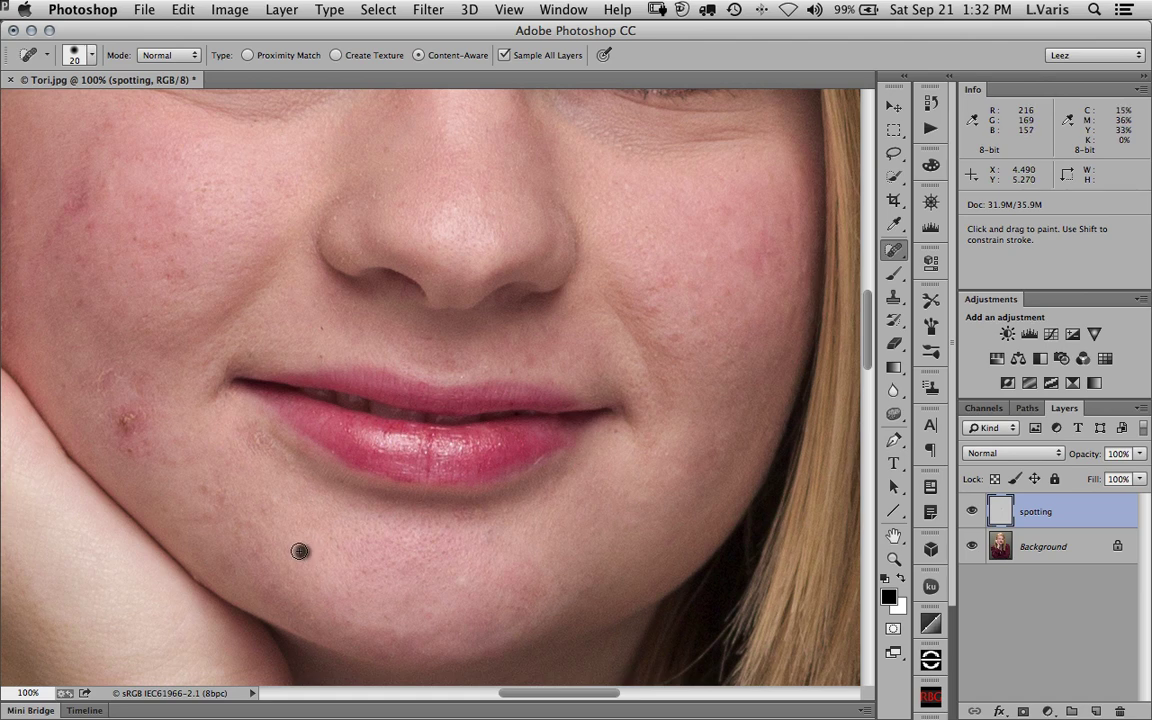
{"action": "left_click", "coordinate": [205, 515]}
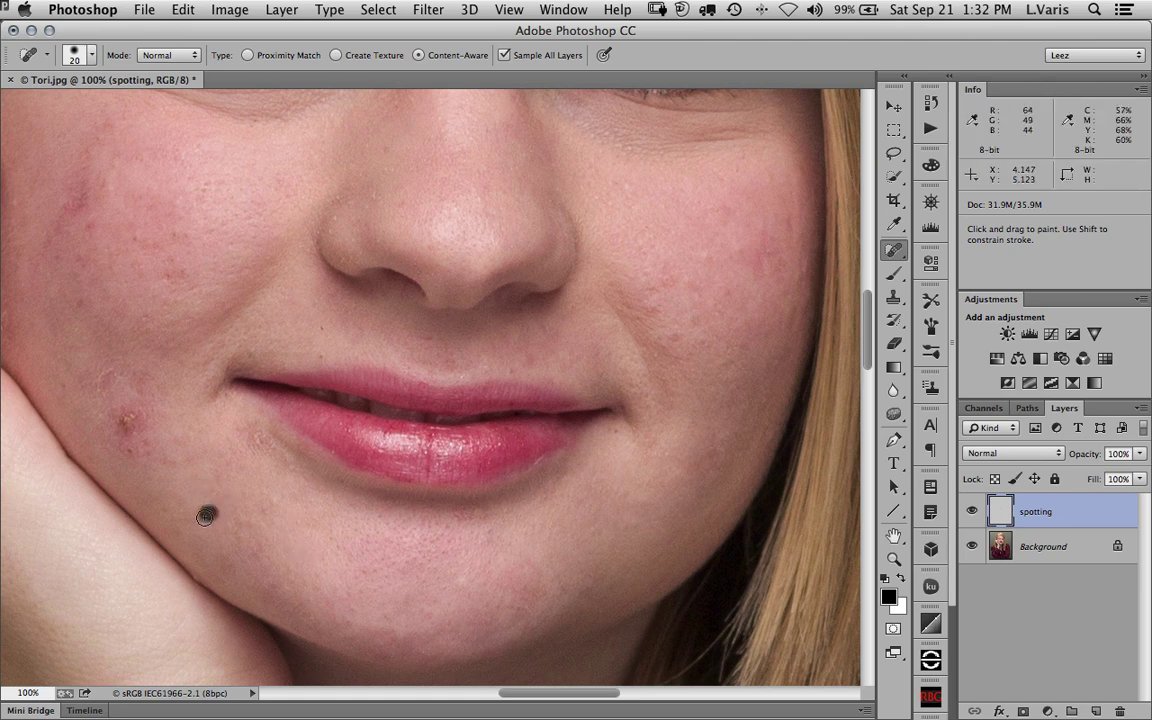
Step: Heal the blemishes on the left cheek, from near the hand up to the upper cheek
{"action": "left_click_drag", "start_coordinate": [130, 420], "coordinate": [120, 428]}
{"action": "left_click", "coordinate": [120, 398]}
{"action": "left_click", "coordinate": [111, 378]}
{"action": "left_click", "coordinate": [98, 414]}
{"action": "left_click", "coordinate": [137, 238]}
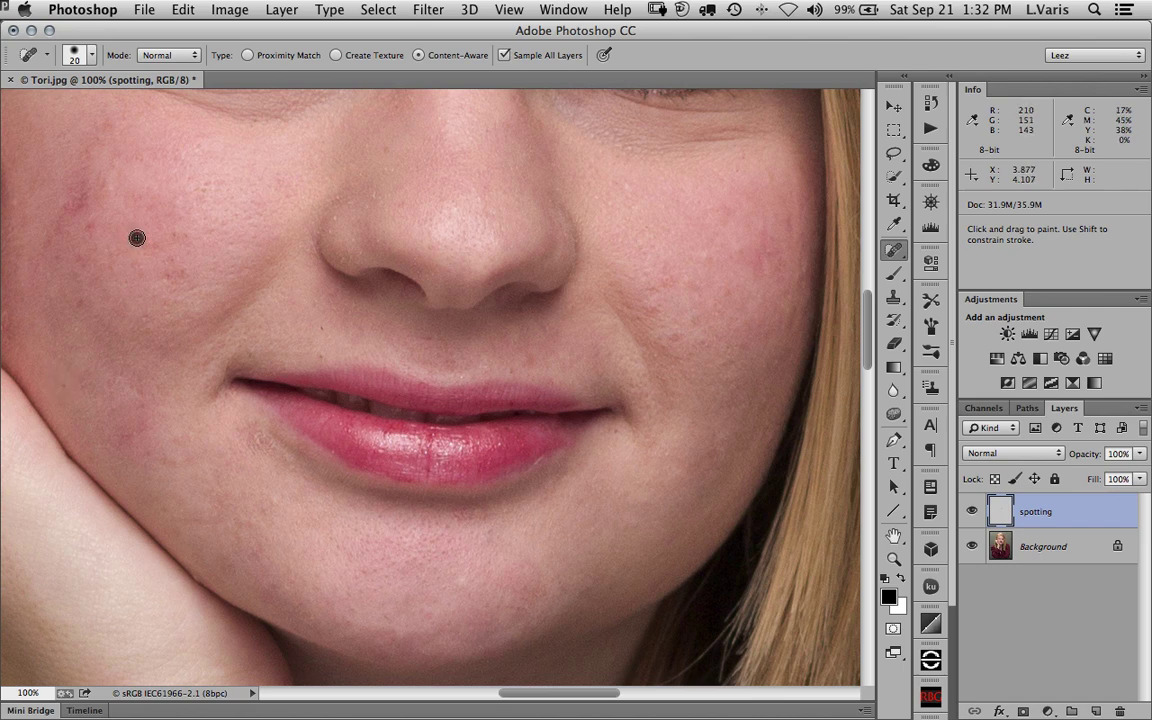
{"action": "left_click_drag", "start_coordinate": [146, 254], "coordinate": [170, 238]}
{"action": "mouse_move", "coordinate": [75, 182]}
{"action": "left_mouse_down"}
{"action": "mouse_move", "coordinate": [58, 213]}
{"action": "mouse_move", "coordinate": [76, 166]}
{"action": "left_mouse_up"}
{"action": "left_click", "coordinate": [87, 182]}
{"action": "left_click", "coordinate": [46, 212]}
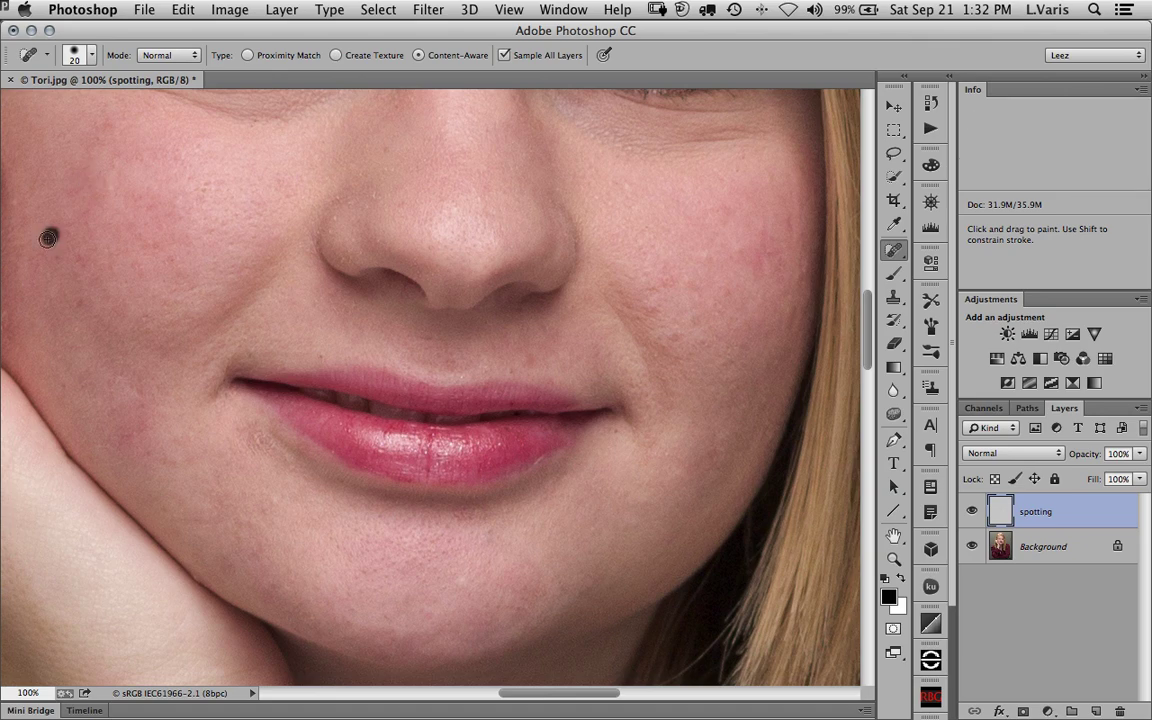
{"action": "key", "text": "super+space"}
Step: At 200% zoom, heal the tiny nose spots with the brush at 8, then 6
{"action": "left_click", "coordinate": [309, 228]}
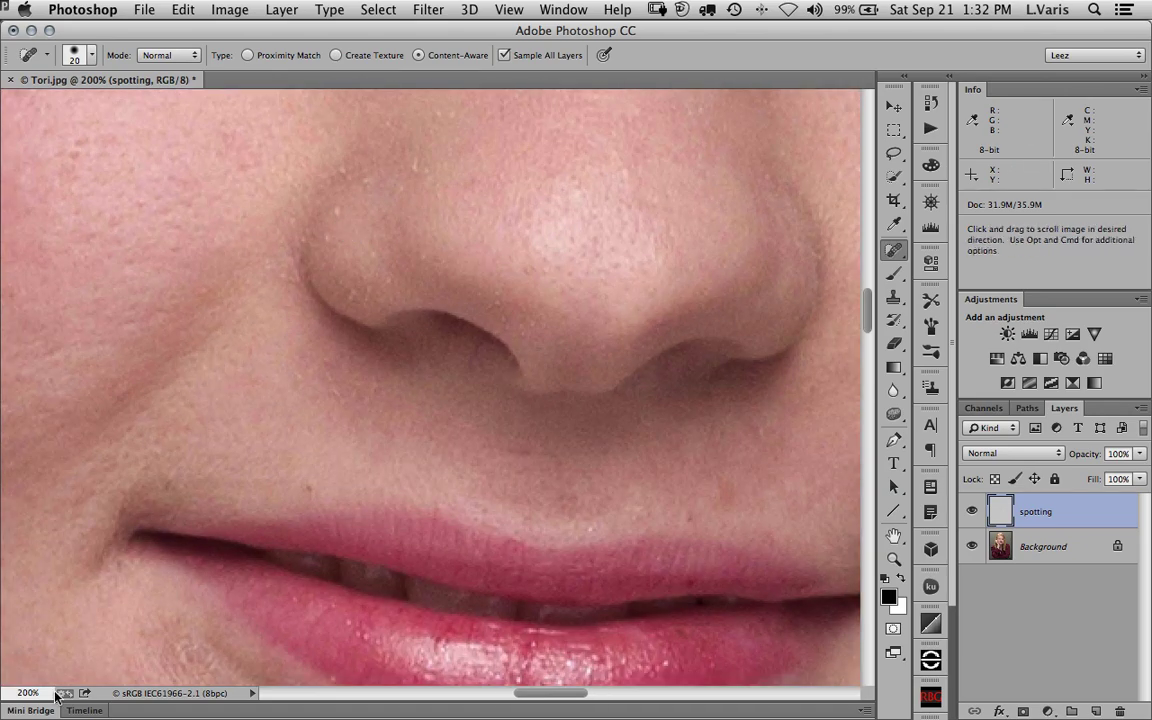
{"action": "key", "text": "bracketleft"}
{"action": "key", "text": "bracketleft"}
{"action": "key", "text": "bracketleft"}
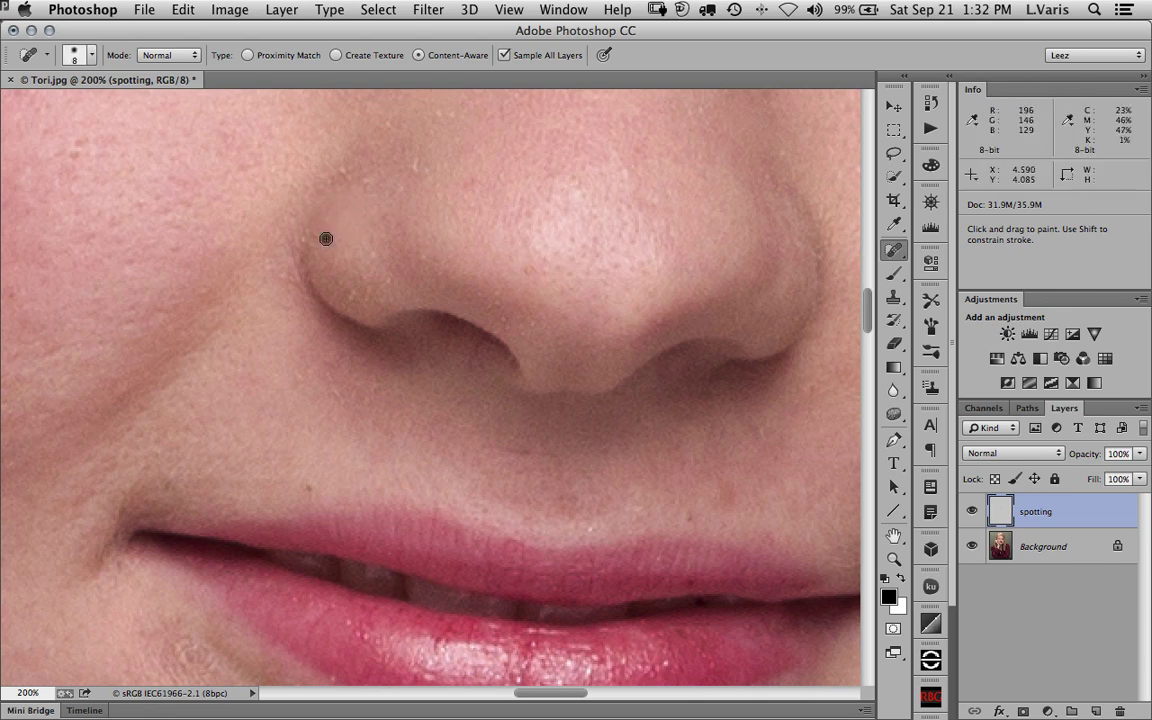
{"action": "left_click", "coordinate": [370, 147]}
{"action": "left_click", "coordinate": [361, 184]}
{"action": "key", "text": "bracketleft"}
{"action": "key", "text": "bracketleft"}
{"action": "left_click", "coordinate": [475, 242]}
Step: Zoom back out to 100% and shift the view up and left
{"action": "key", "text": "super+space"}
{"action": "left_click", "coordinate": [256, 286]}
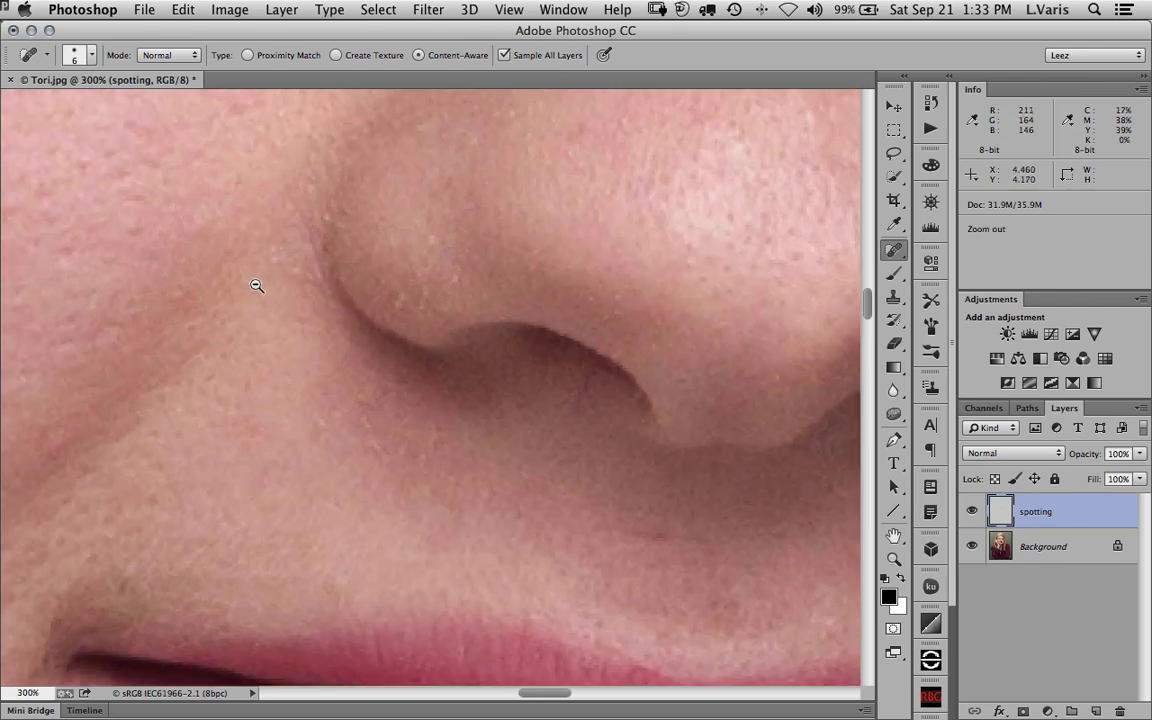
{"action": "left_click", "coordinate": [256, 286], "text": "alt"}
{"action": "left_click", "coordinate": [257, 282], "text": "alt"}
{"action": "scroll", "coordinate": [419, 334], "scroll_direction": "left", "scroll_amount": 10}
{"action": "scroll", "coordinate": [419, 334], "scroll_direction": "up", "scroll_amount": 5}
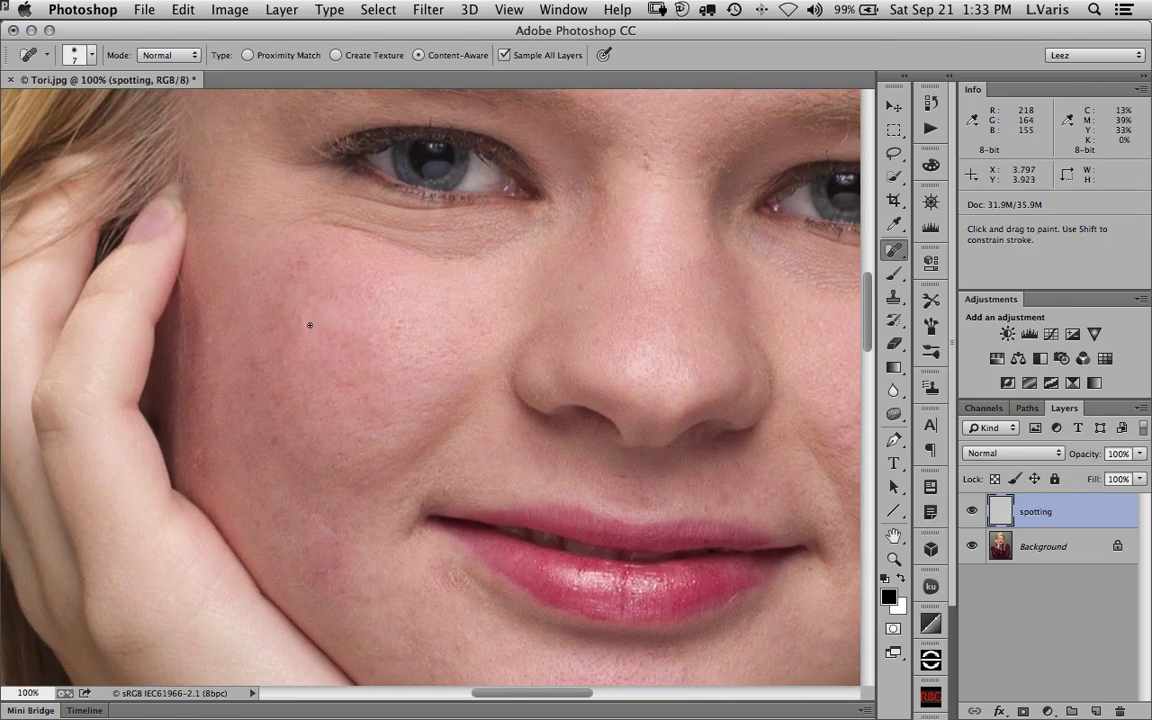
Step: Enlarge the brush to 9, heal three cheek spots and two nose-bridge spots, then zoom to 66.7%
{"action": "key", "text": "bracketright"}
{"action": "key", "text": "bracketright"}
{"action": "left_click", "coordinate": [306, 322]}
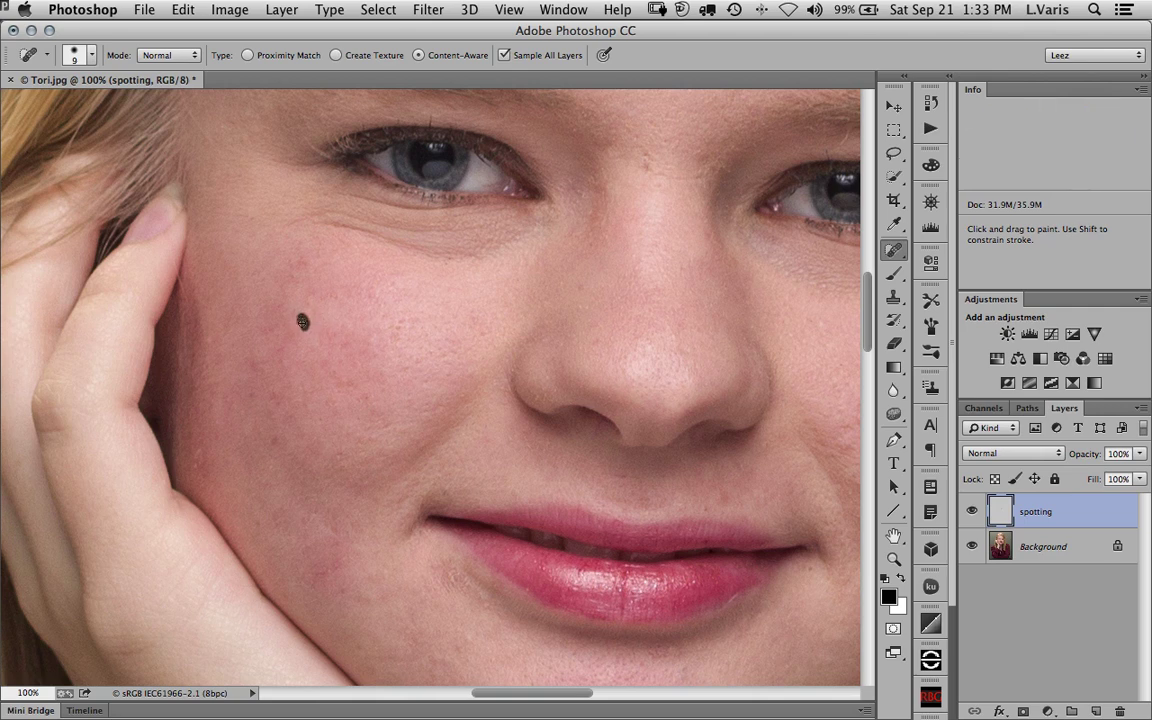
{"action": "left_click", "coordinate": [329, 297]}
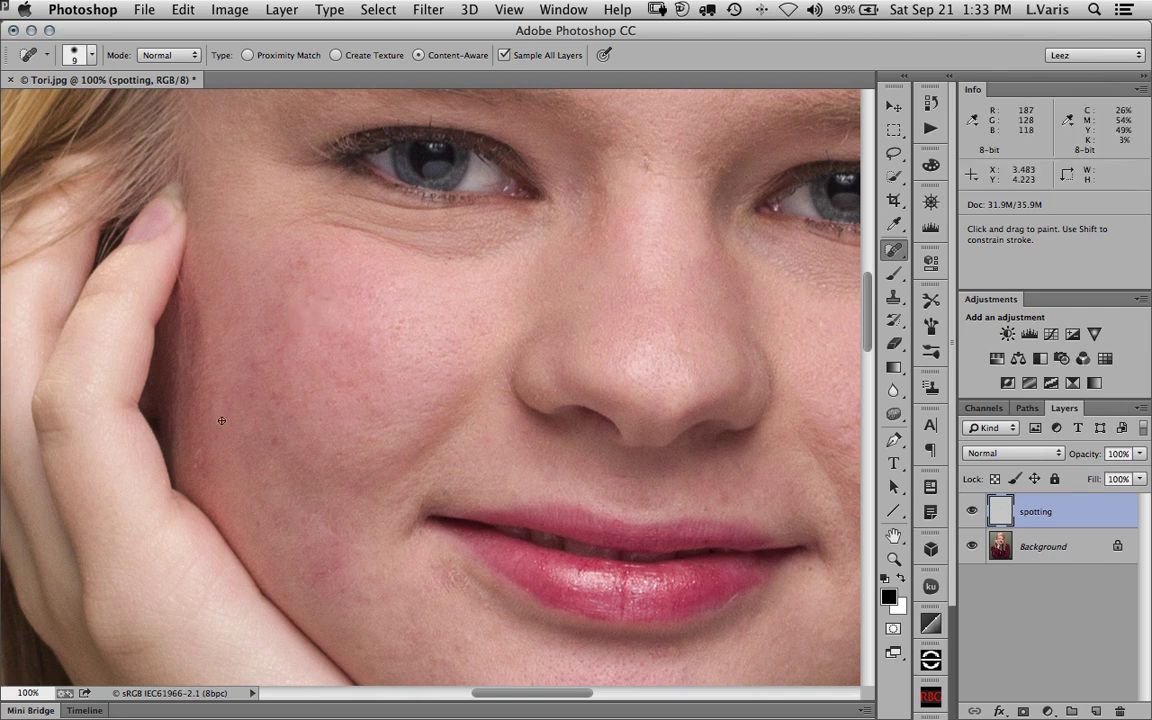
{"action": "left_click", "coordinate": [180, 412]}
{"action": "left_click", "coordinate": [640, 172]}
{"action": "left_click", "coordinate": [675, 146]}
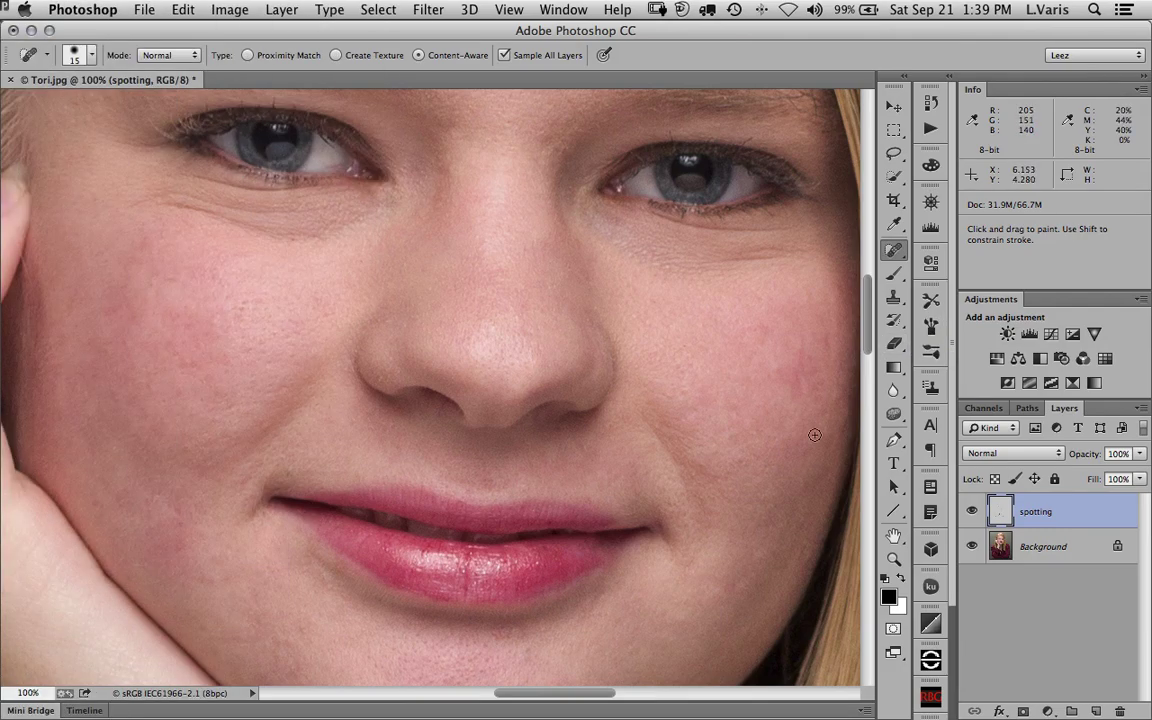
{"action": "key", "text": "super+minus"}
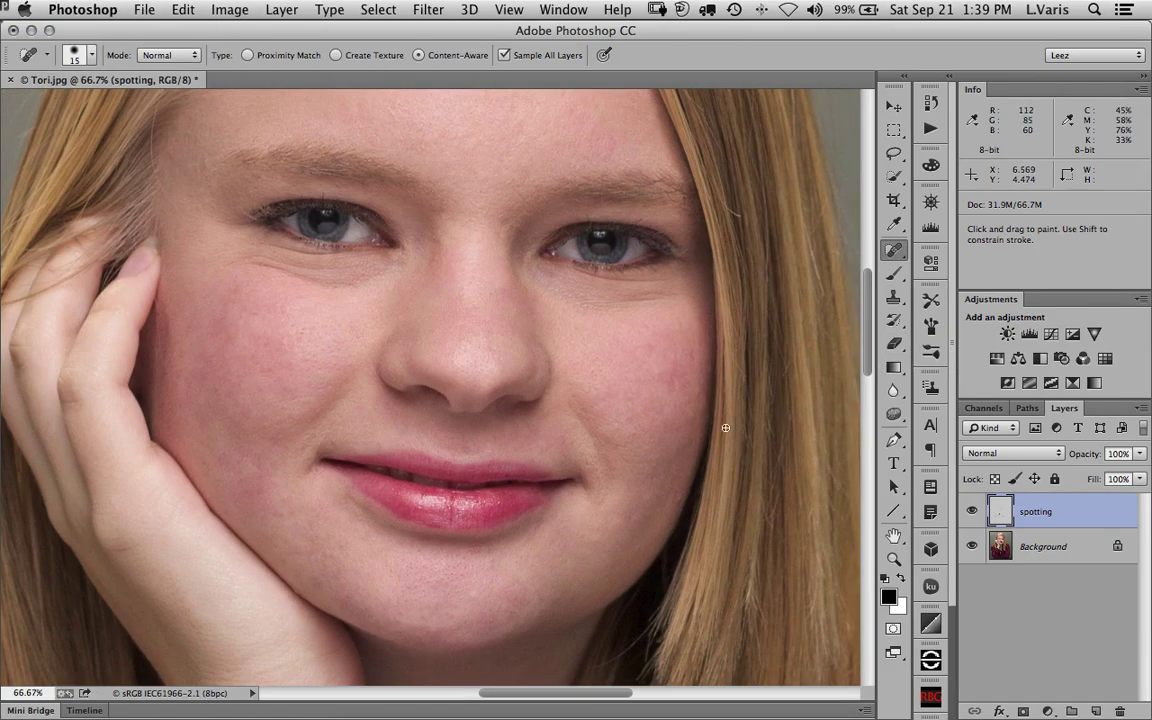
{"action": "key", "text": "space"}
{"action": "mouse_move", "coordinate": [625, 368]}
{"action": "left_mouse_down"}
{"action": "mouse_move", "coordinate": [609, 447]}
{"action": "mouse_move", "coordinate": [620, 373]}
{"action": "left_mouse_up"}
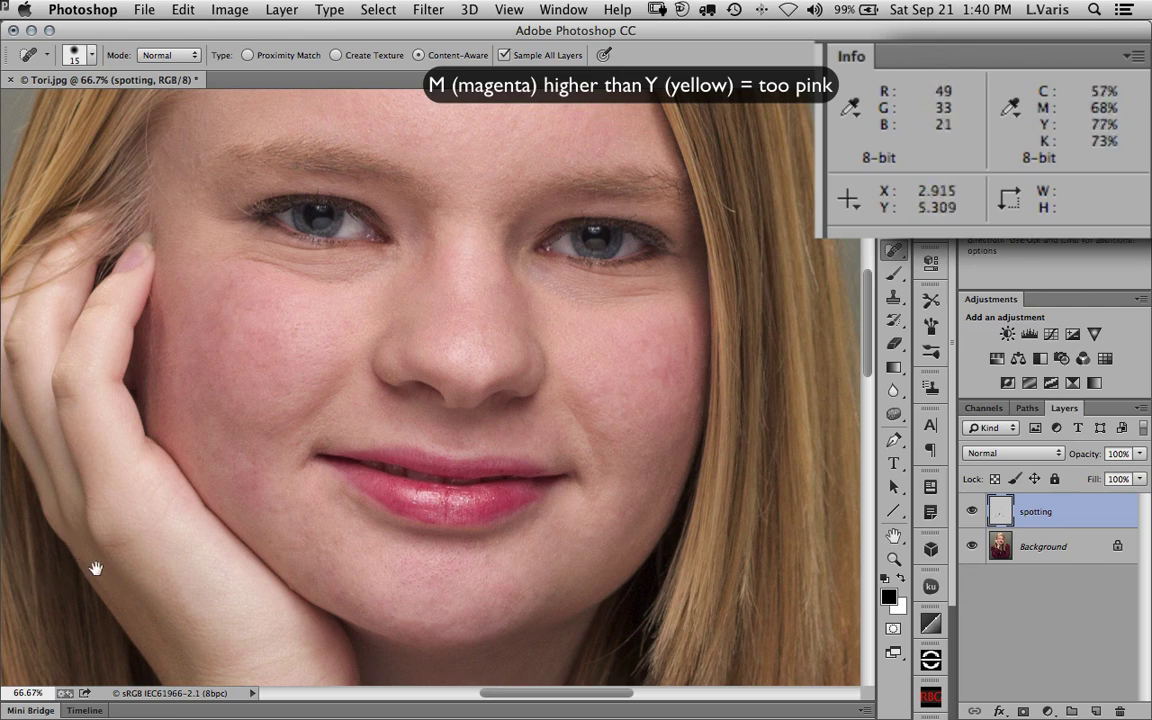
{"action": "scroll", "coordinate": [95, 568], "scroll_direction": "down", "scroll_amount": 10}
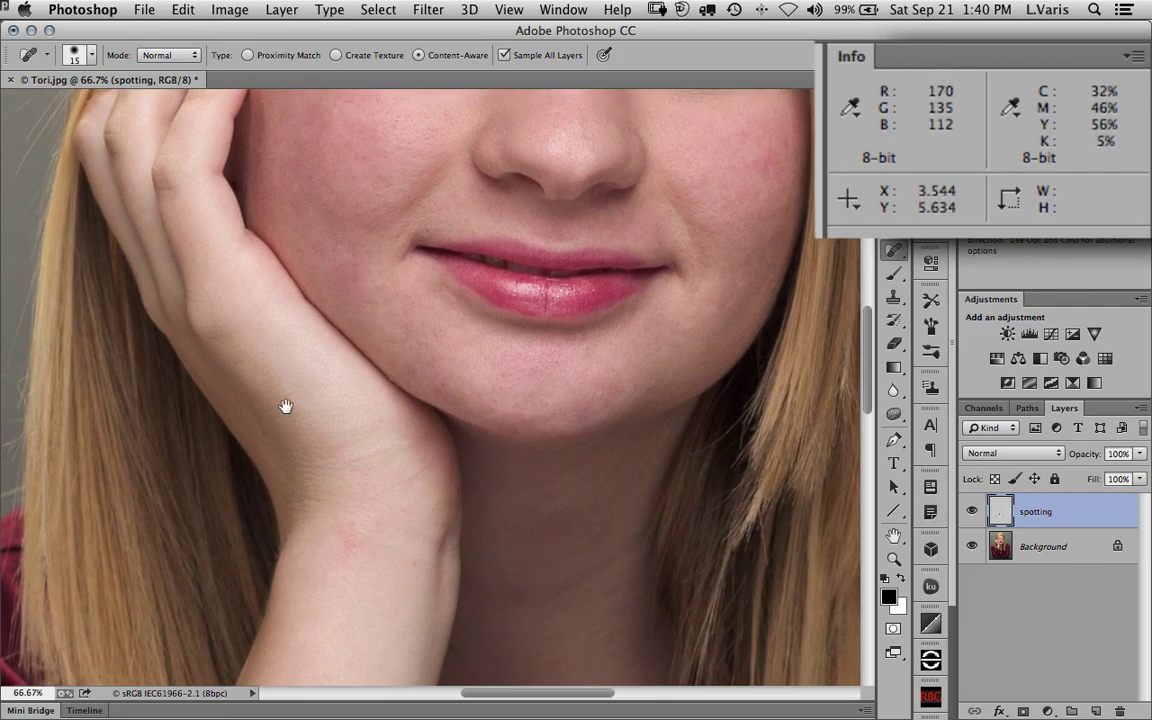
{"action": "left_click_drag", "start_coordinate": [285, 406], "coordinate": [262, 432]}
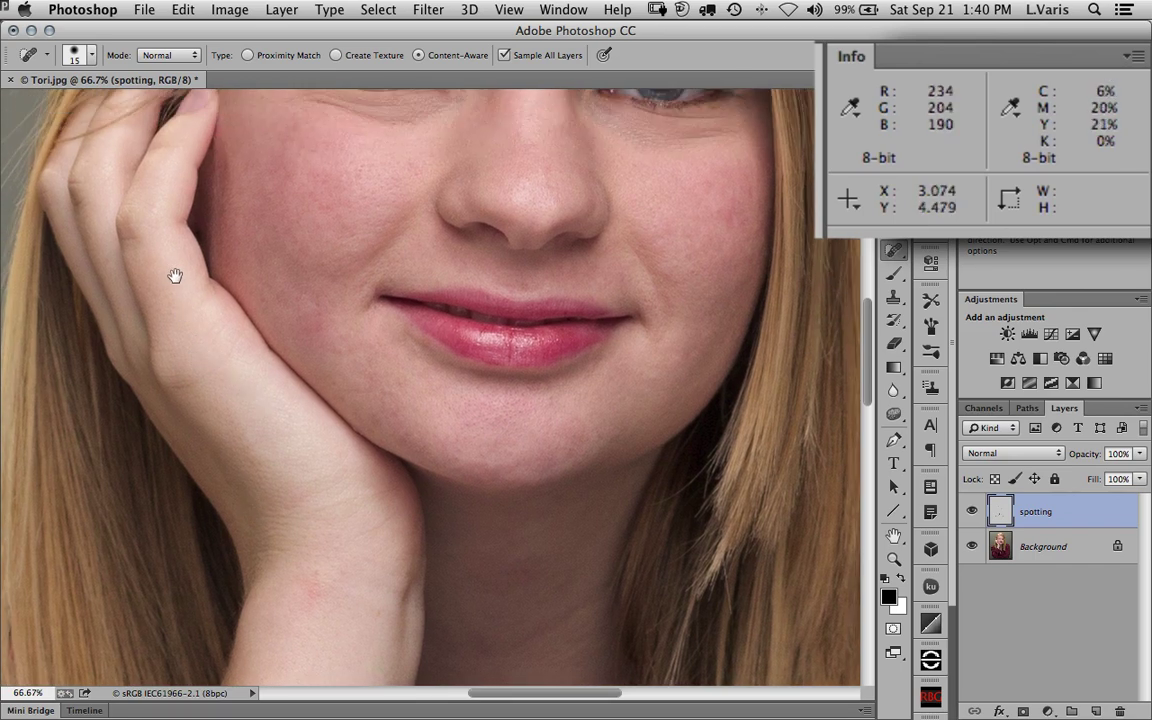
{"action": "left_click_drag", "start_coordinate": [175, 276], "coordinate": [175, 386]}
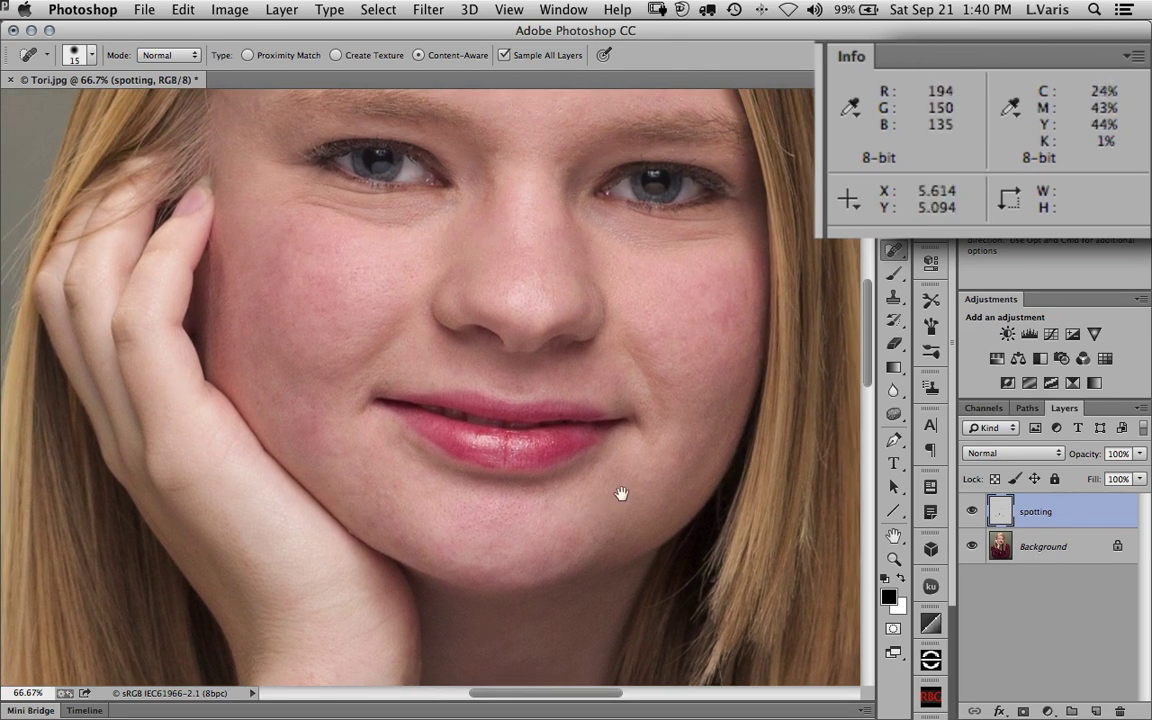
{"action": "mouse_move", "coordinate": [663, 404]}
{"action": "left_mouse_down"}
{"action": "mouse_move", "coordinate": [607, 472]}
{"action": "mouse_move", "coordinate": [620, 478]}
{"action": "left_mouse_up"}
{"action": "key", "text": "super+minus"}
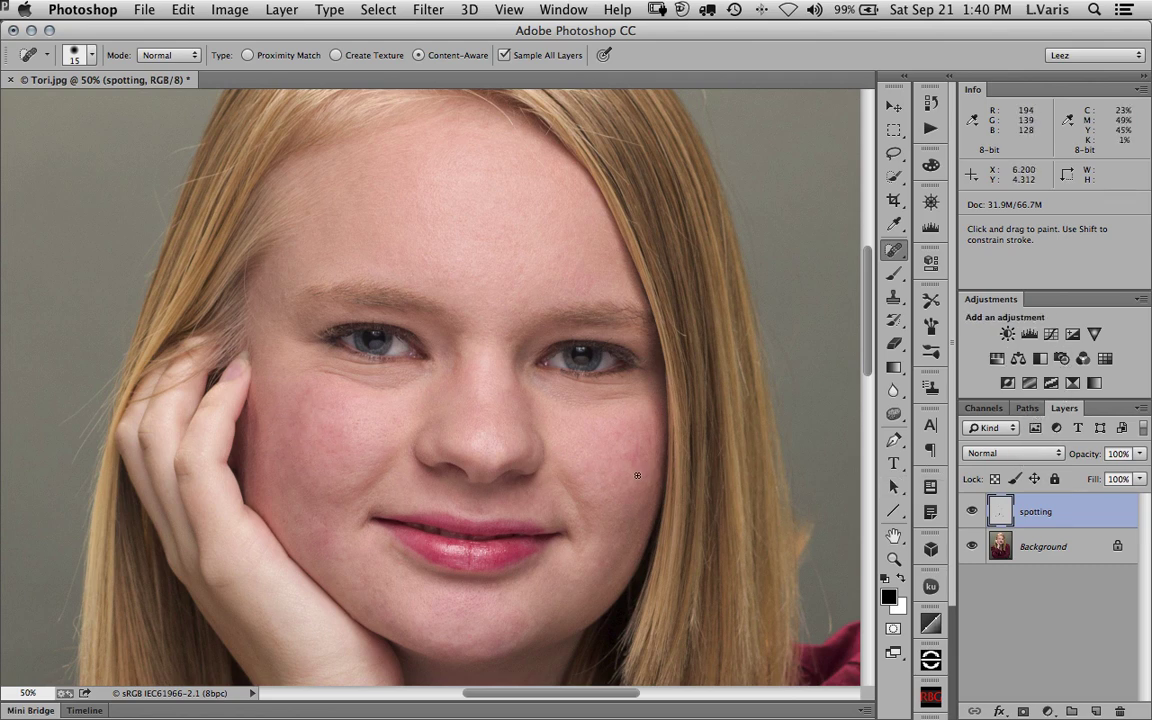
Step: Add a Hue/Saturation adjustment layer limited to Reds and pick its sampling eyedropper
{"action": "left_click", "coordinate": [996, 362]}
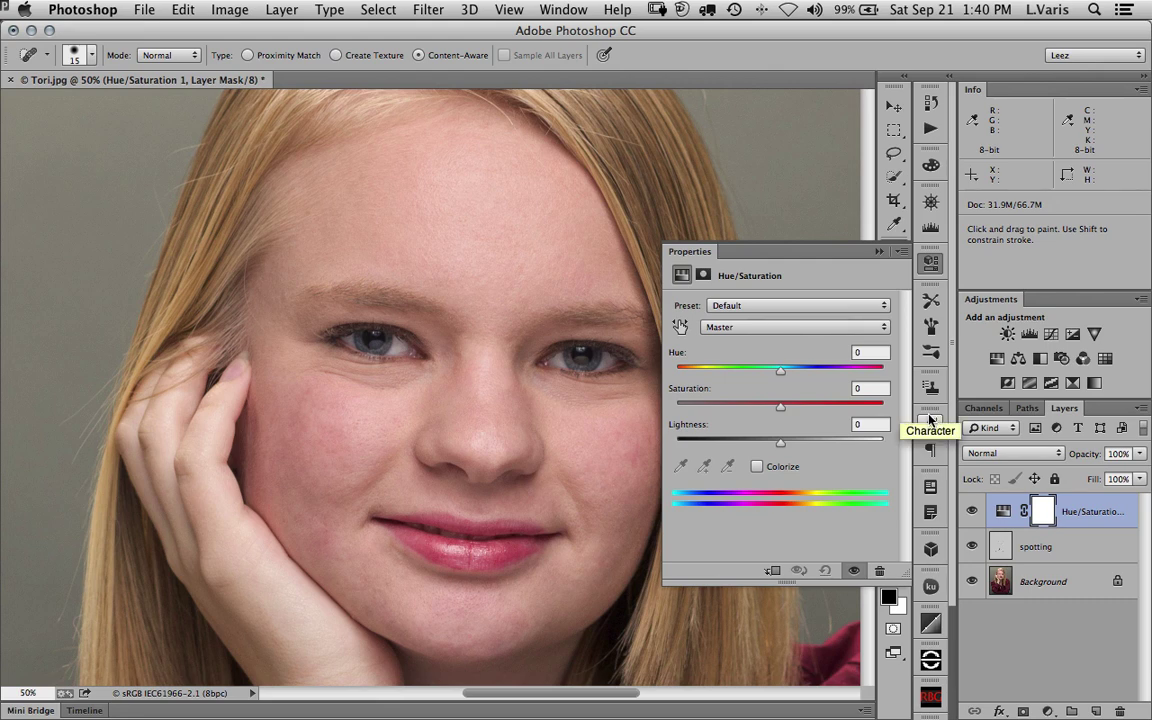
{"action": "left_click", "coordinate": [759, 328]}
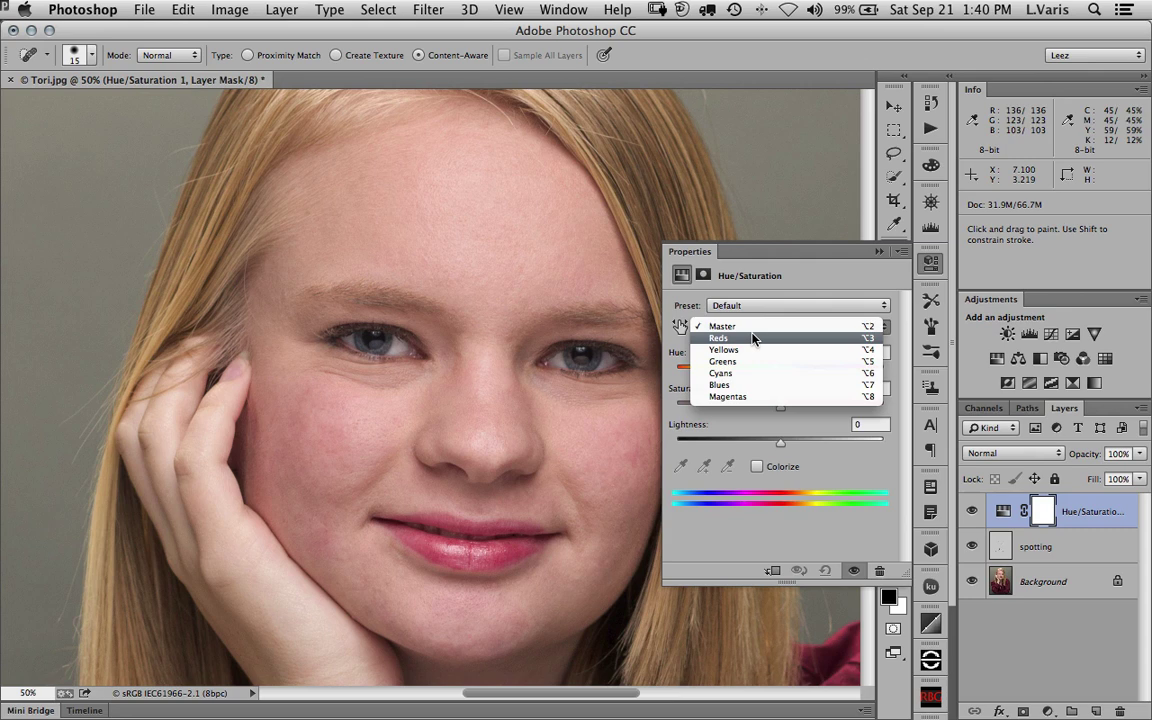
{"action": "left_click", "coordinate": [753, 340]}
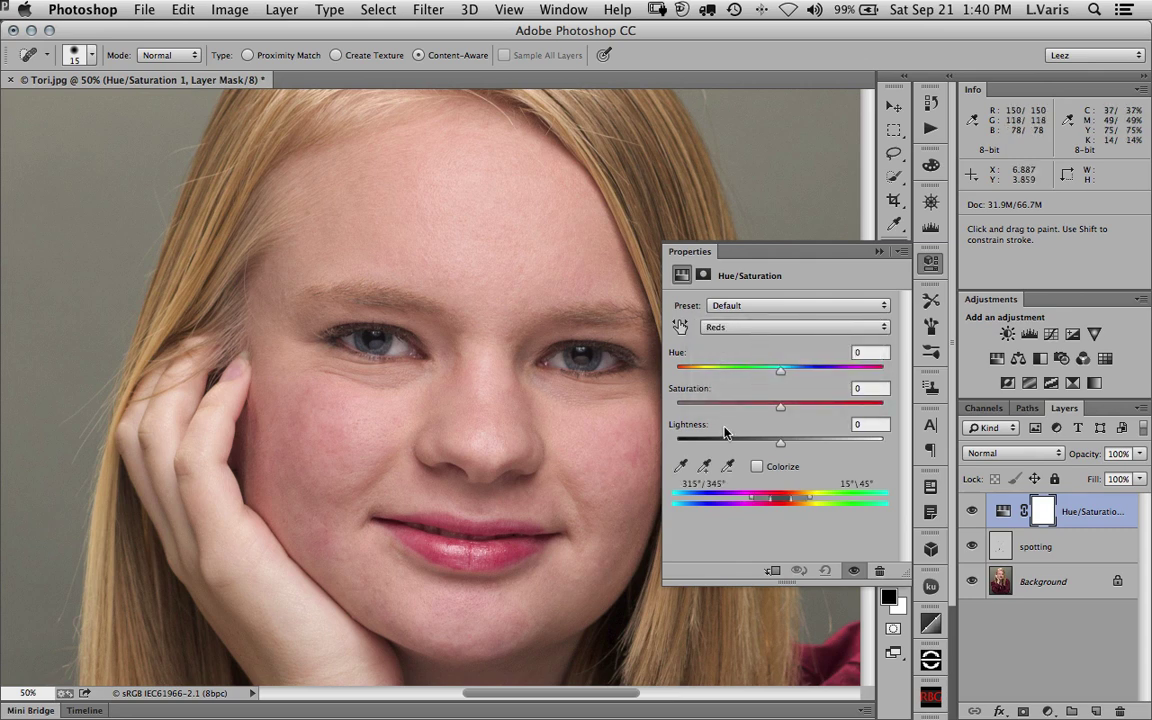
{"action": "left_click", "coordinate": [779, 330]}
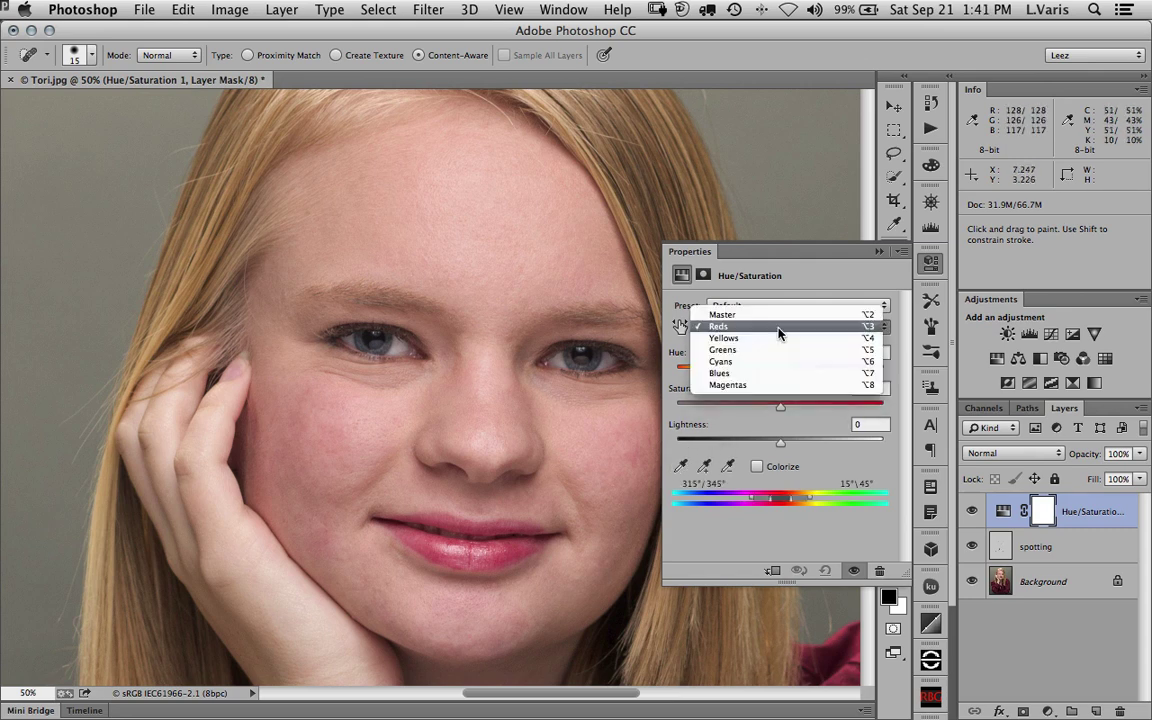
{"action": "left_click", "coordinate": [779, 330]}
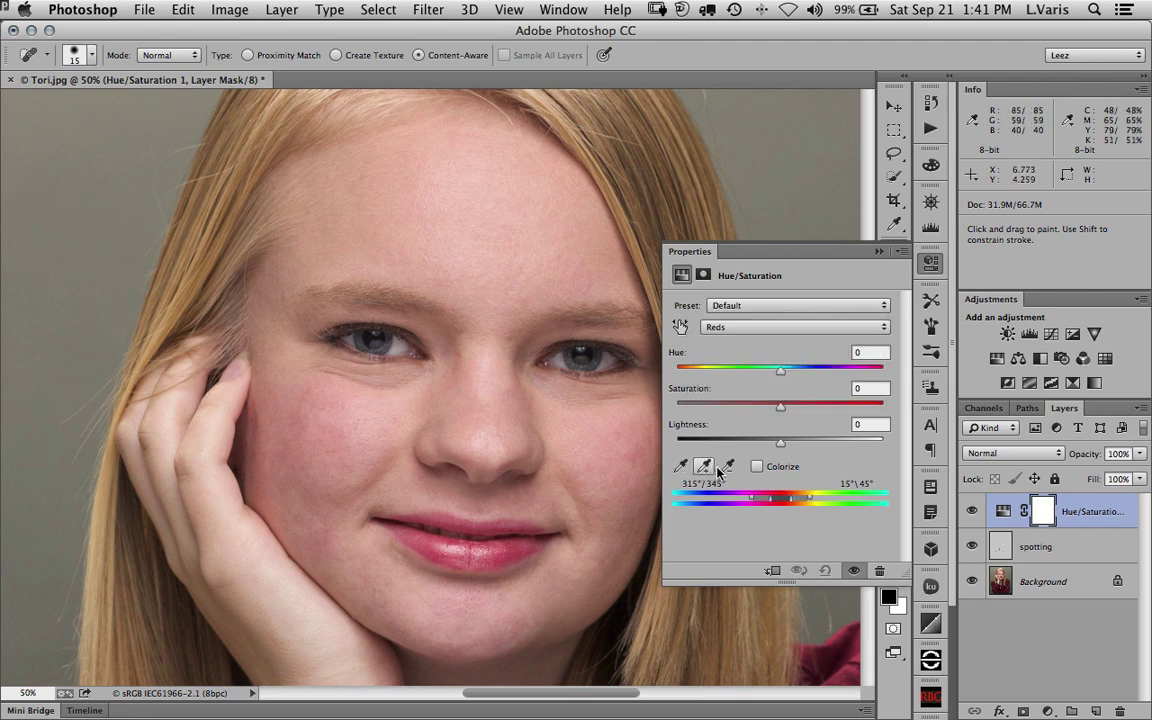
{"action": "left_click", "coordinate": [680, 467]}
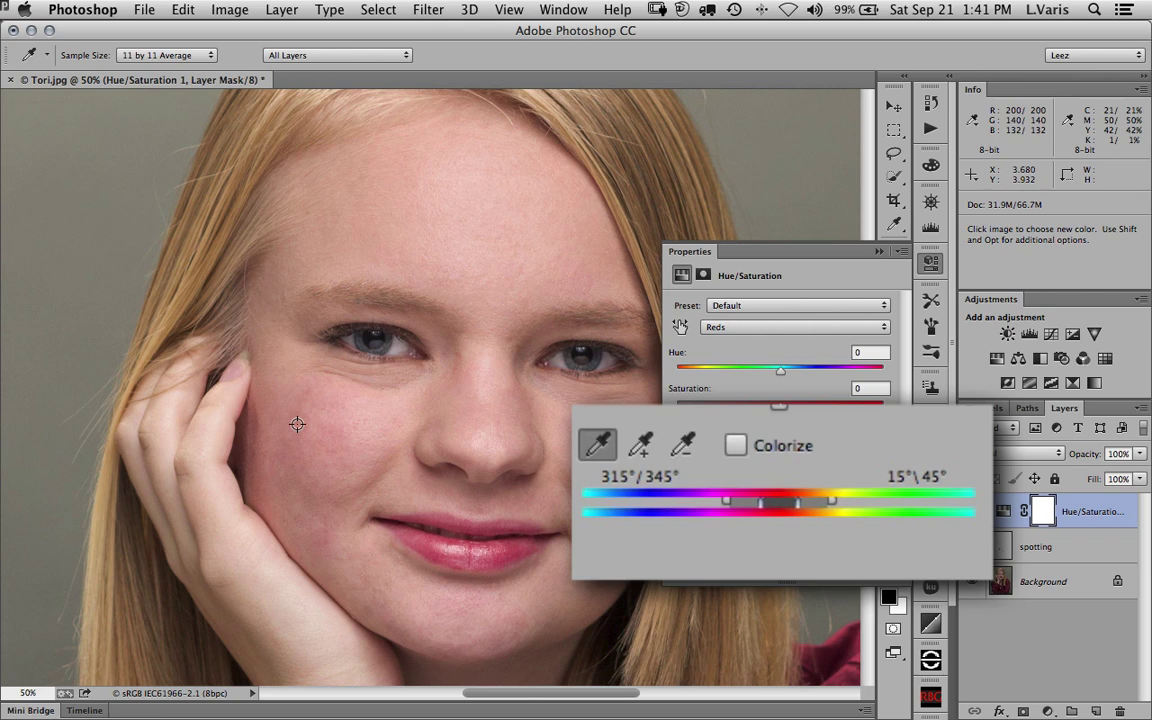
Step: Sample the cheek tone and subtract the hand's tones, then drag Hue to -180
{"action": "left_click", "coordinate": [297, 424]}
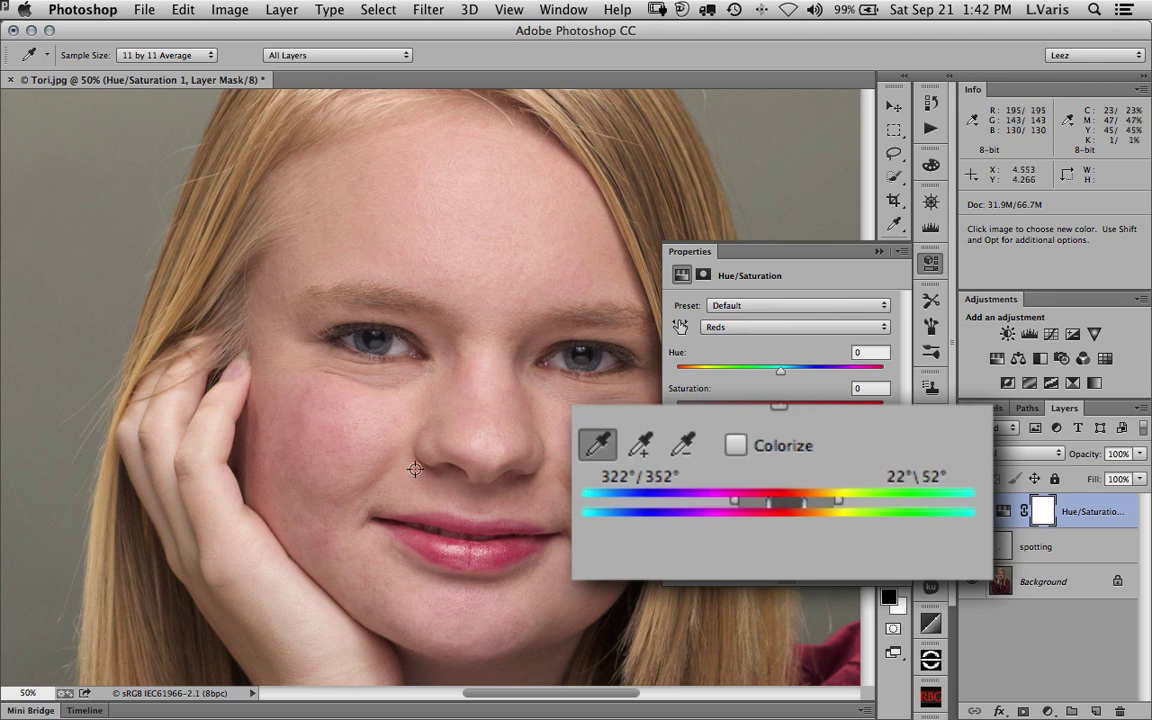
{"action": "left_click", "coordinate": [697, 445]}
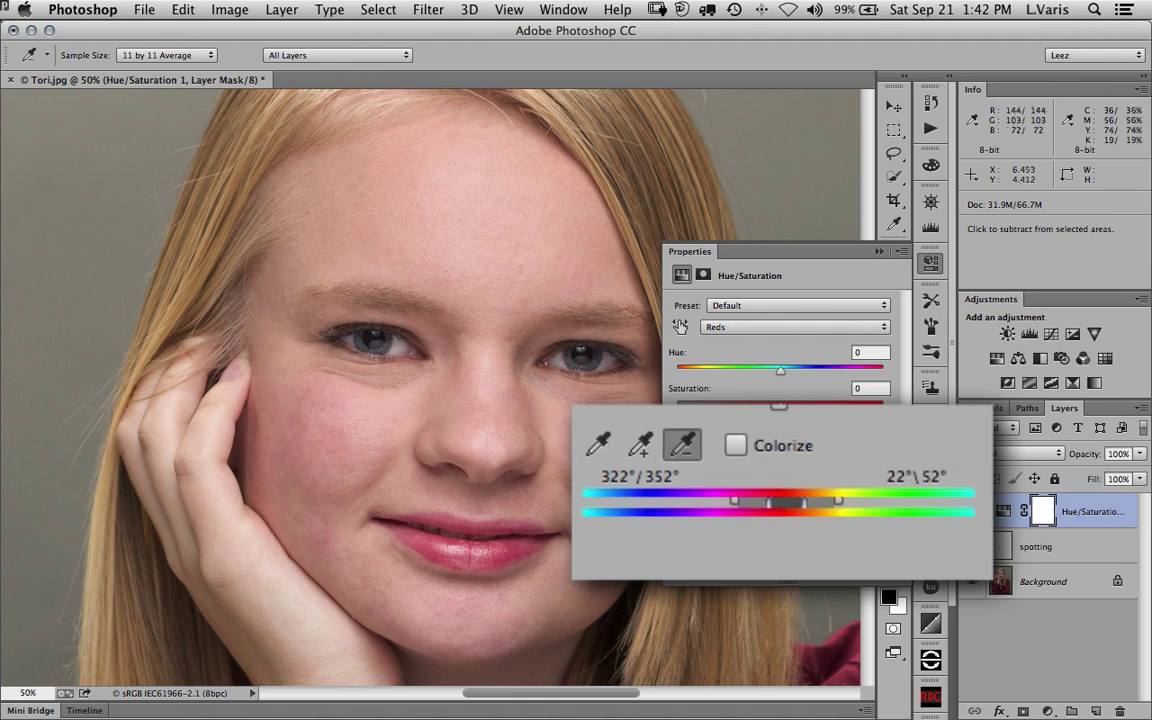
{"action": "left_click", "coordinate": [237, 593]}
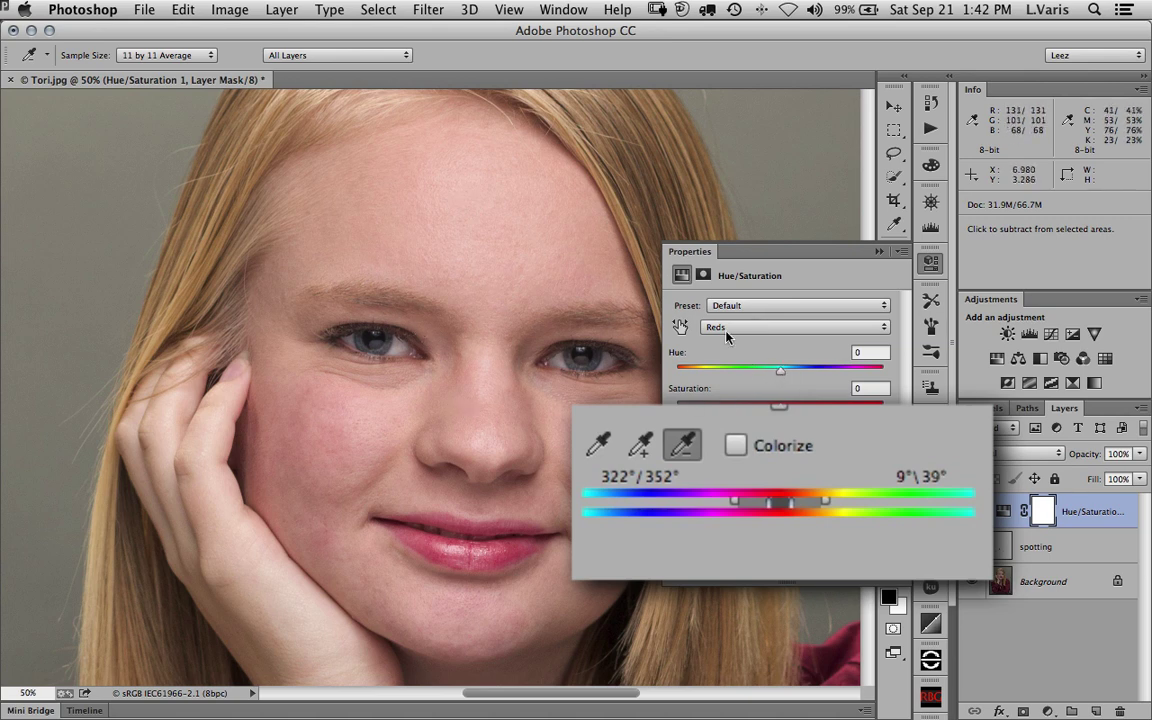
{"action": "left_click_drag", "start_coordinate": [784, 376], "coordinate": [676, 370]}
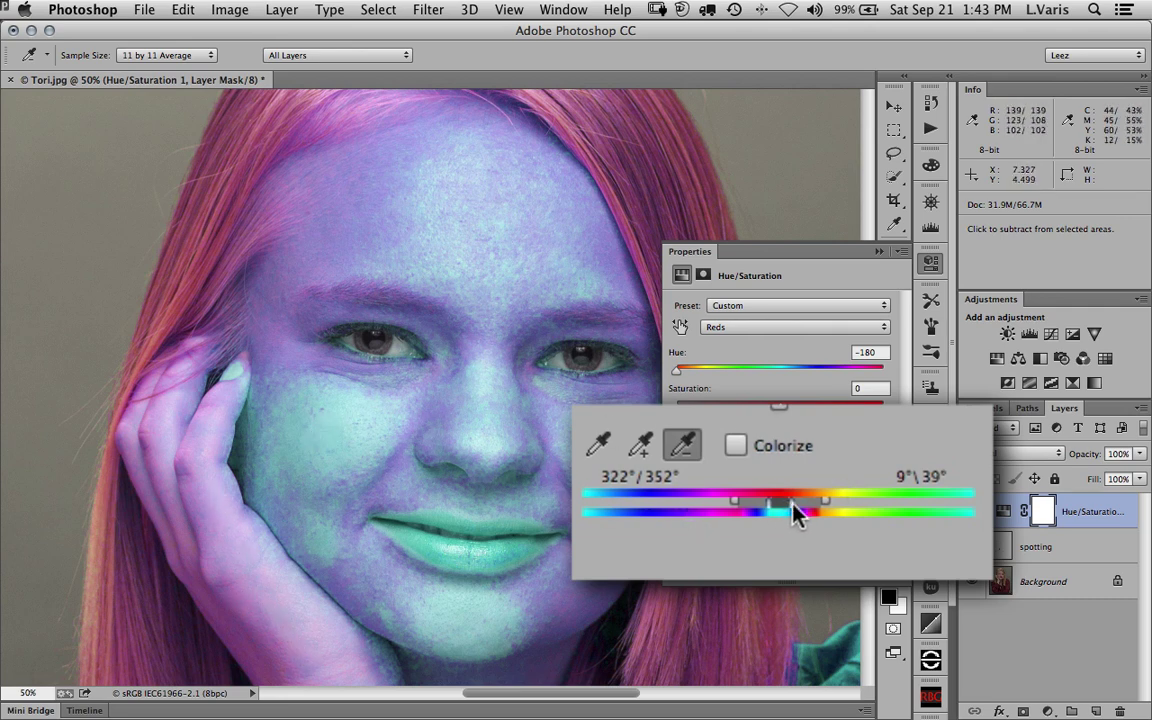
Step: Drag the right range handles left to tighten the Reds upper end to 6°\24°
{"action": "left_click_drag", "start_coordinate": [797, 512], "coordinate": [787, 512]}
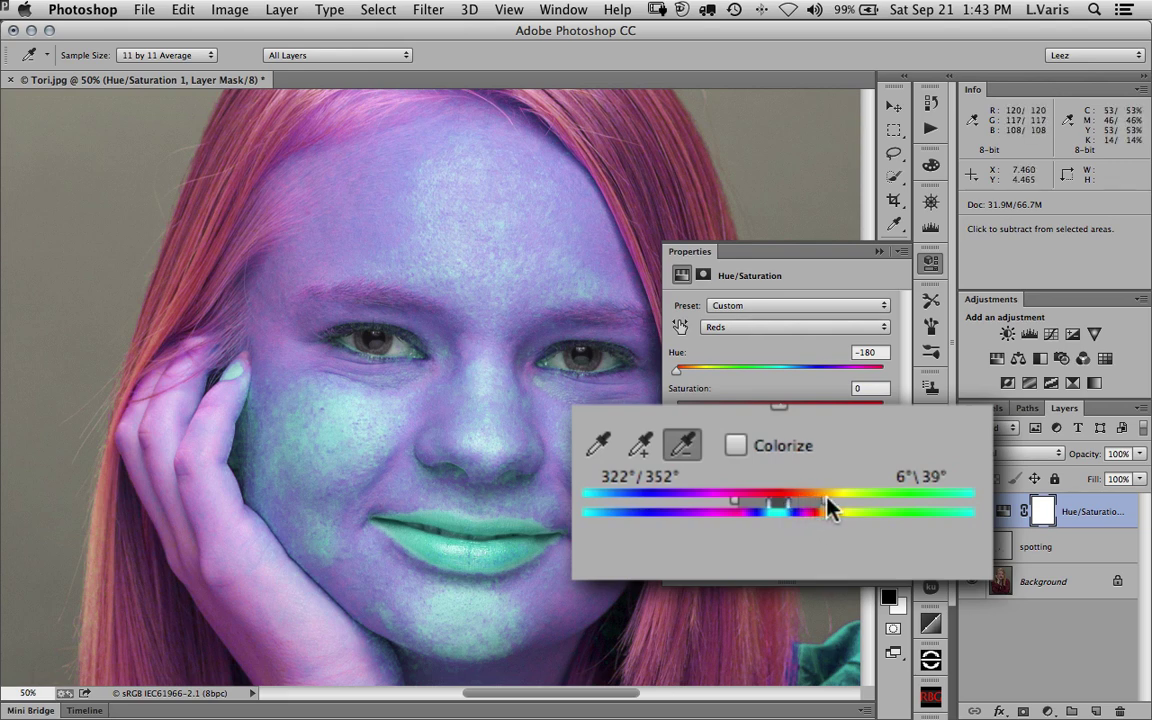
{"action": "mouse_move", "coordinate": [827, 505]}
{"action": "left_mouse_down"}
{"action": "mouse_move", "coordinate": [807, 500]}
{"action": "mouse_move", "coordinate": [808, 510]}
{"action": "left_mouse_up"}
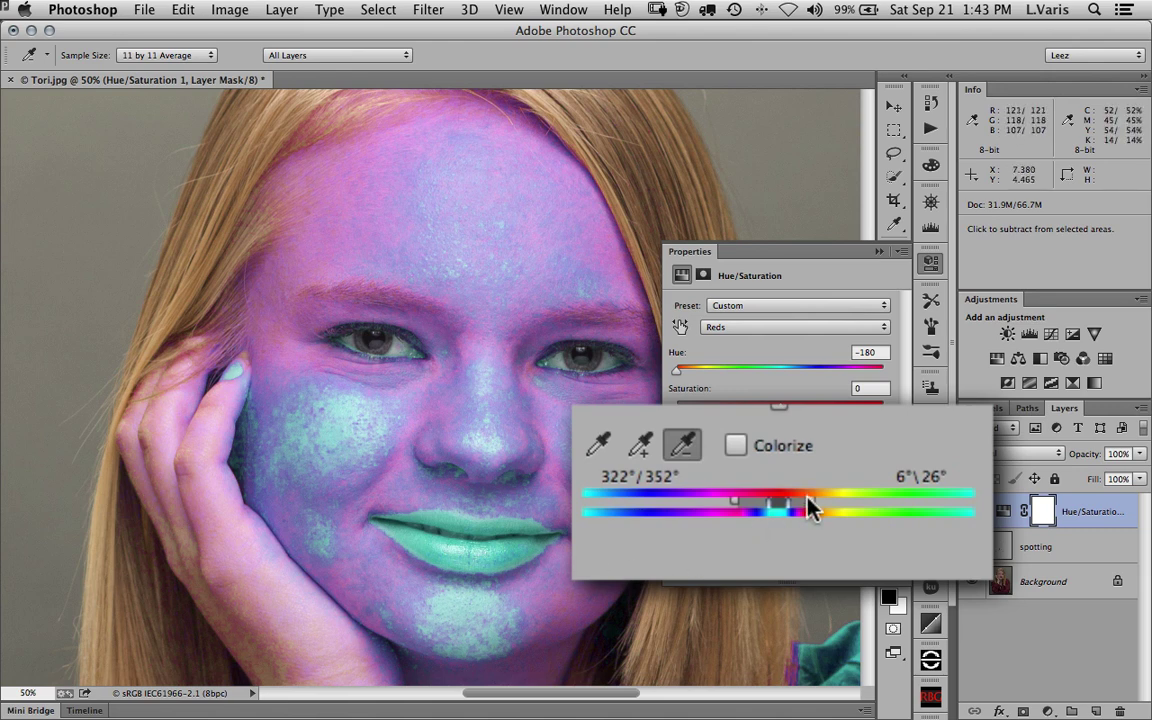
{"action": "left_click_drag", "start_coordinate": [809, 508], "coordinate": [808, 510]}
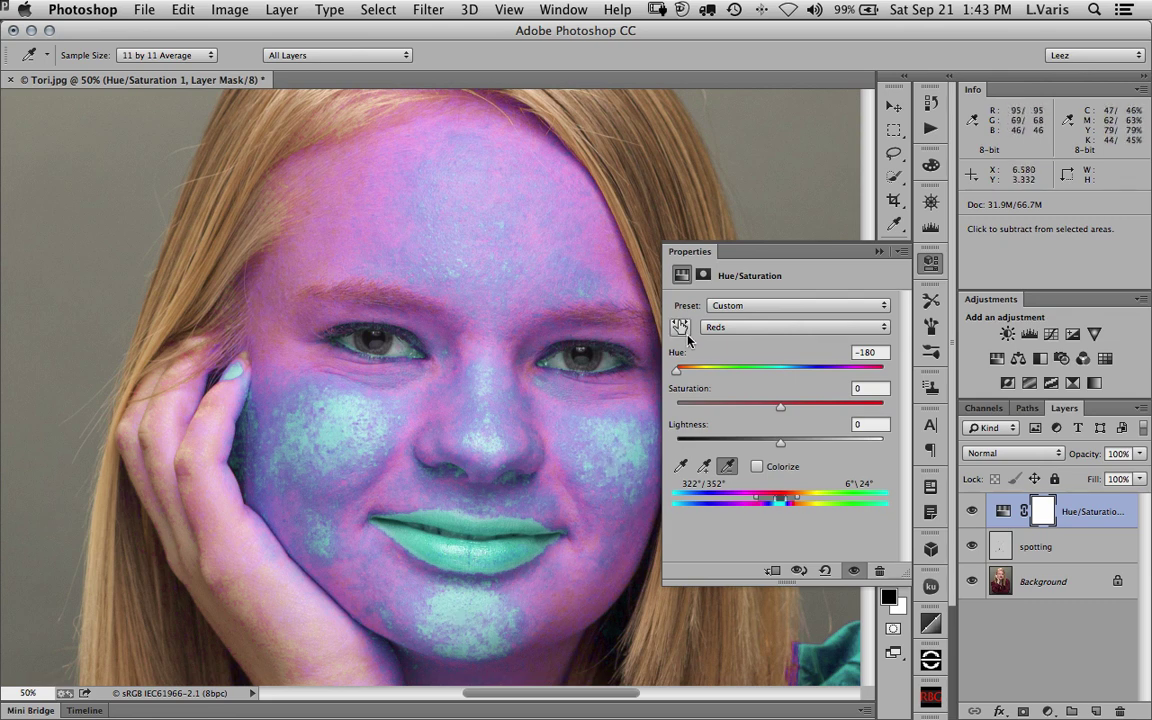
Step: Bring the Reds Hue back from -180 and settle it at +12
{"action": "left_click_drag", "start_coordinate": [675, 369], "coordinate": [779, 378]}
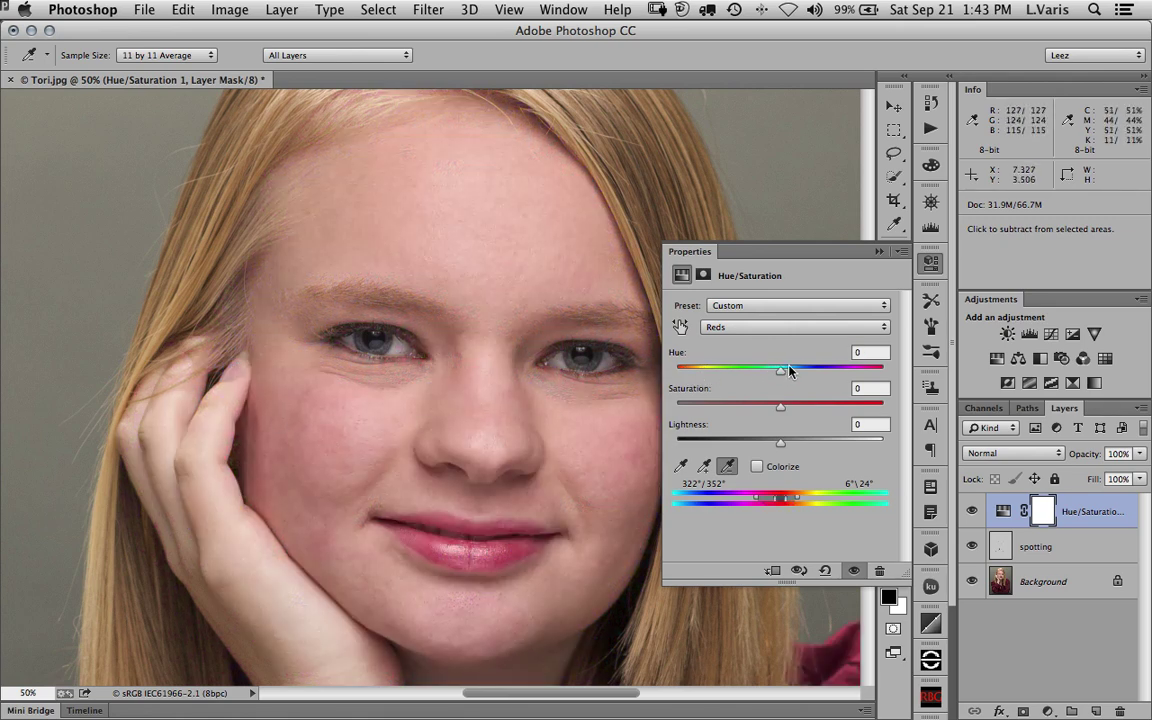
{"action": "left_click_drag", "start_coordinate": [780, 371], "coordinate": [787, 374]}
{"action": "left_click_drag", "start_coordinate": [787, 372], "coordinate": [792, 373]}
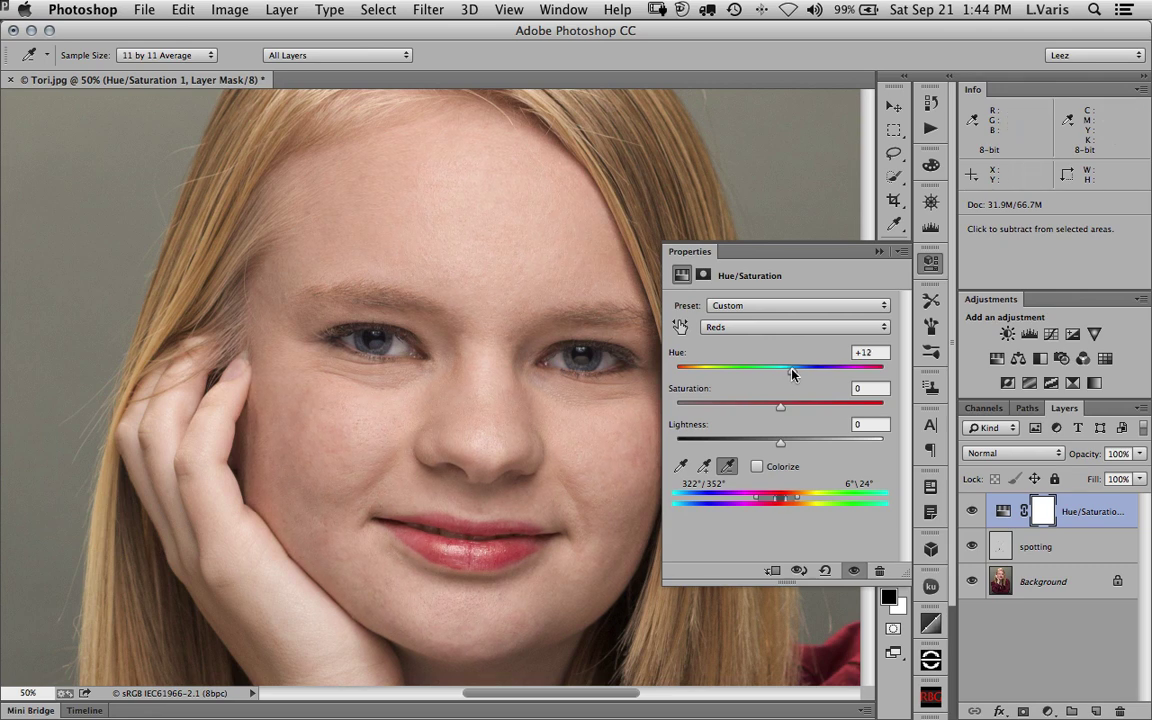
{"action": "left_click_drag", "start_coordinate": [600, 447], "coordinate": [558, 432]}
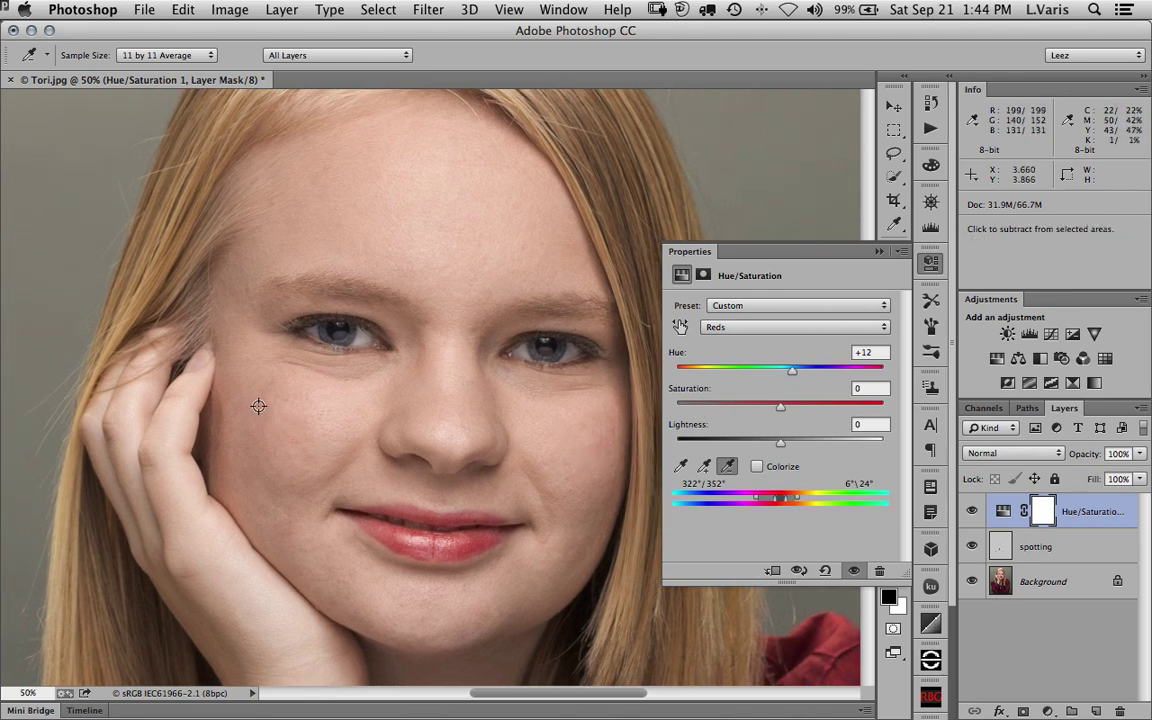
Step: Set the Reds hue to +13, then push Lightness to +50 and settle it back at +17
{"action": "left_click_drag", "start_coordinate": [792, 373], "coordinate": [794, 375]}
{"action": "left_click", "coordinate": [782, 446]}
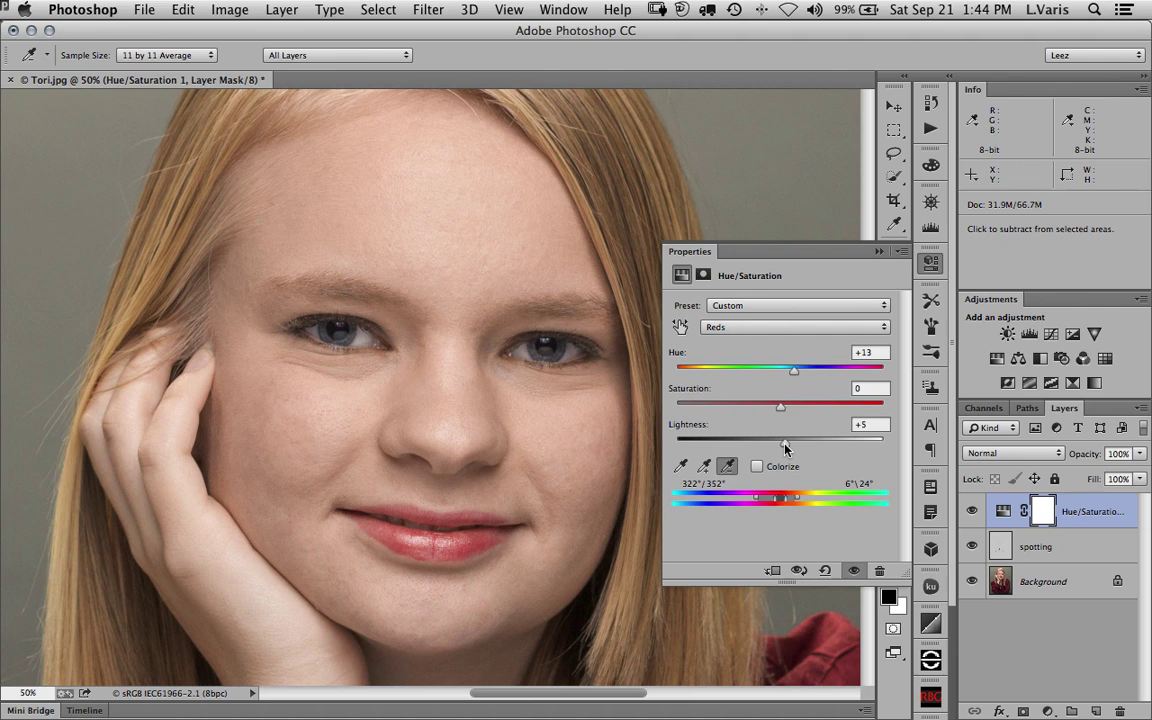
{"action": "left_click_drag", "start_coordinate": [786, 446], "coordinate": [832, 446]}
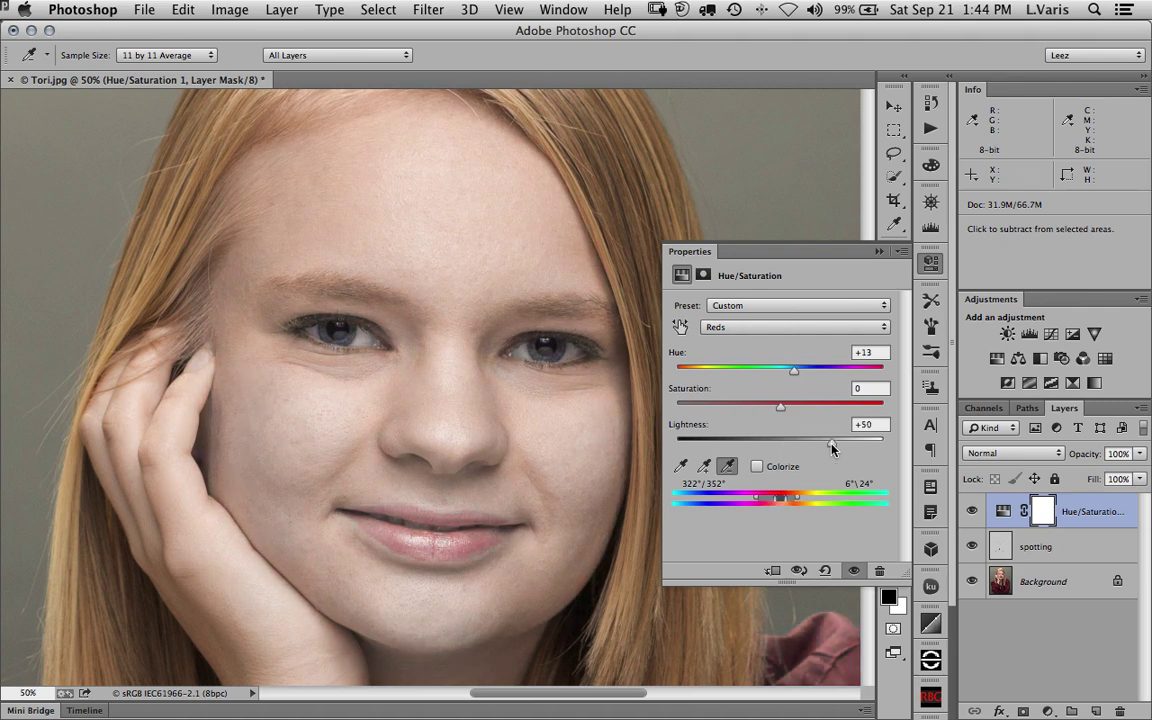
{"action": "left_click_drag", "start_coordinate": [832, 446], "coordinate": [800, 448]}
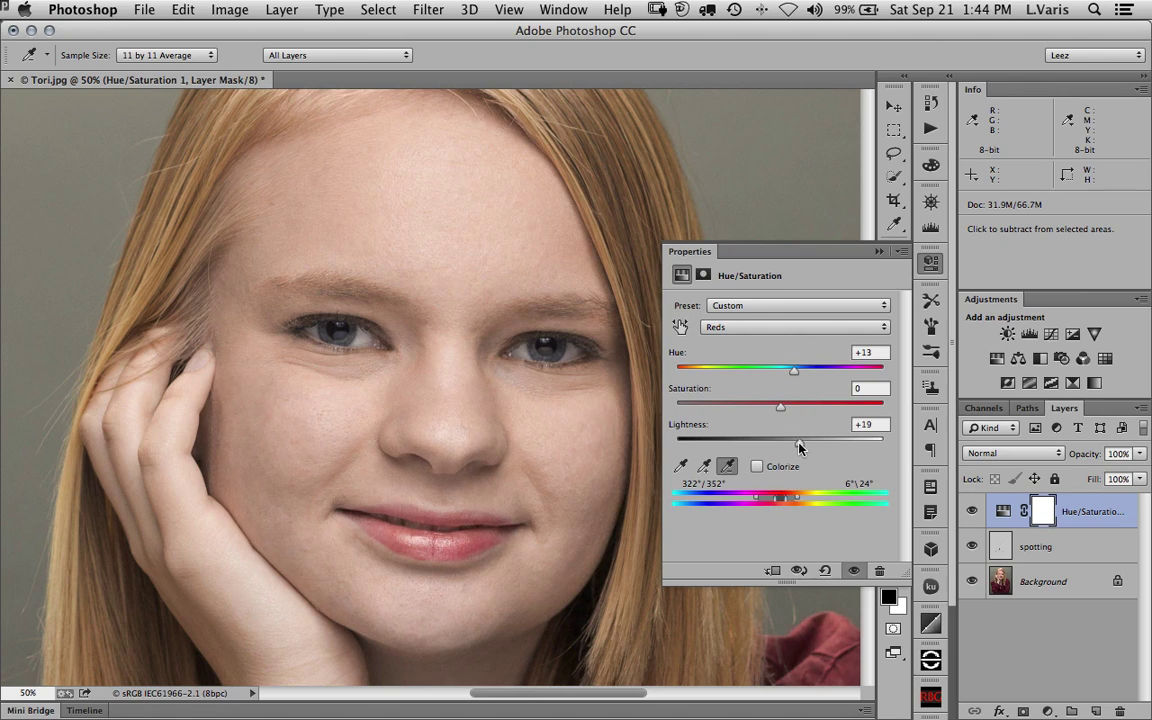
{"action": "left_click_drag", "start_coordinate": [800, 448], "coordinate": [797, 448]}
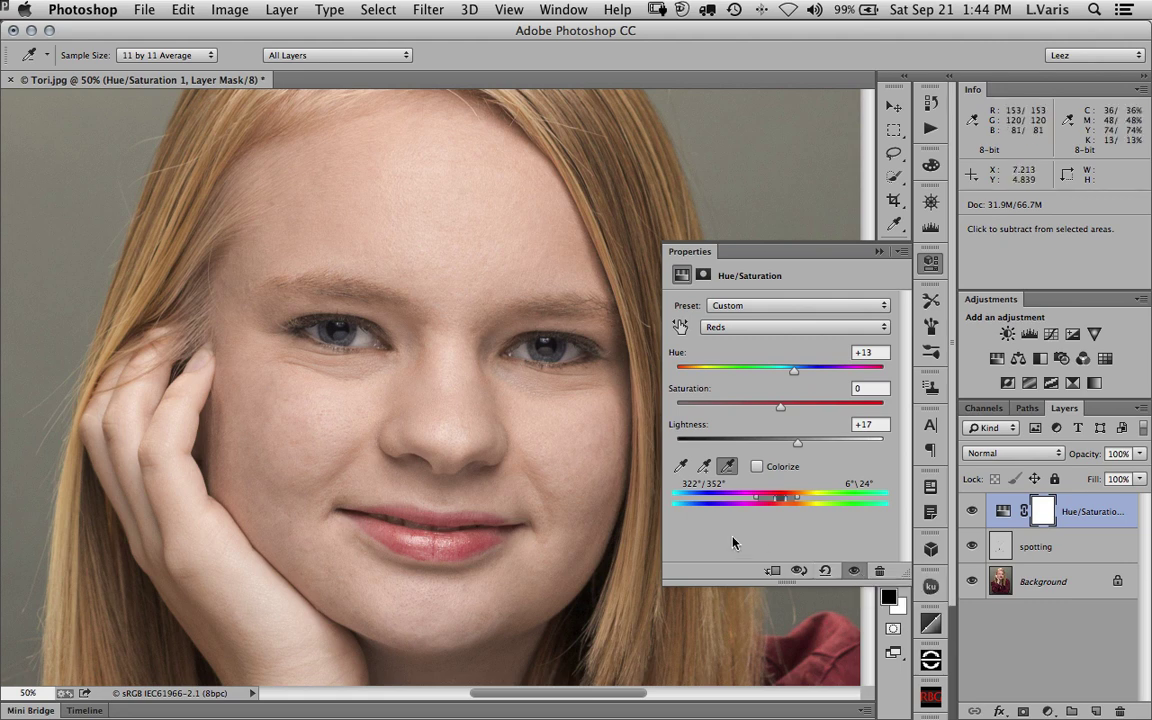
{"action": "left_click", "coordinate": [855, 572]}
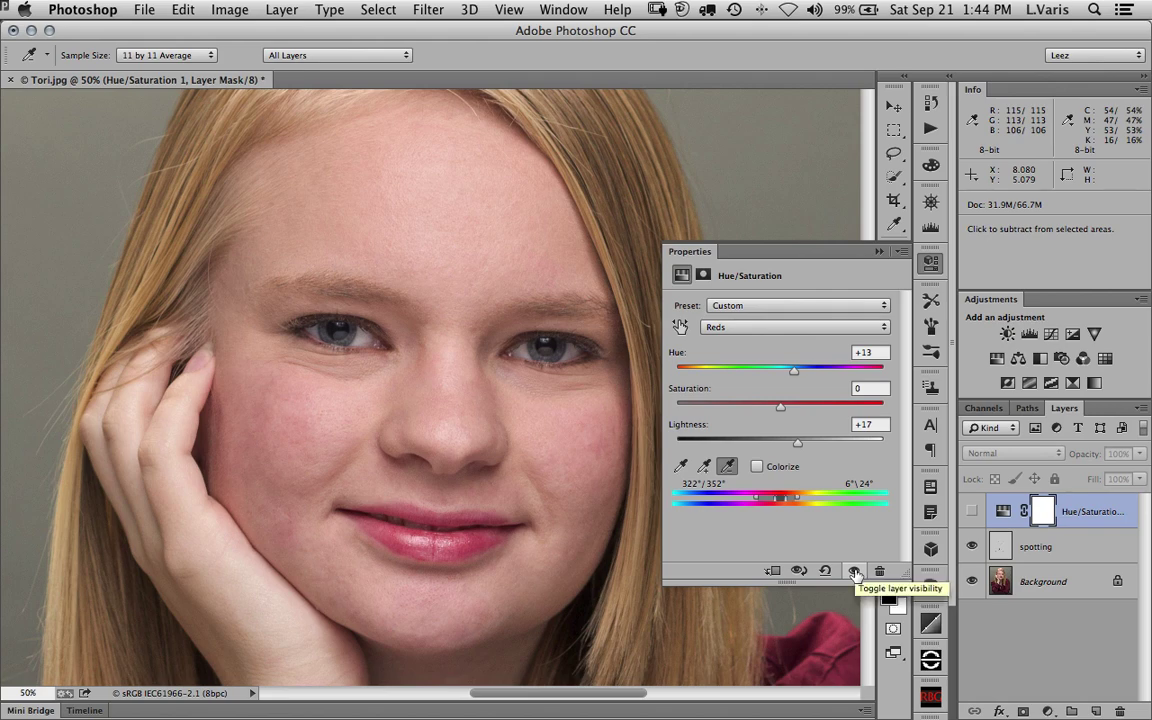
{"action": "left_click", "coordinate": [855, 572]}
{"action": "left_click", "coordinate": [855, 572]}
{"action": "left_click", "coordinate": [855, 572]}
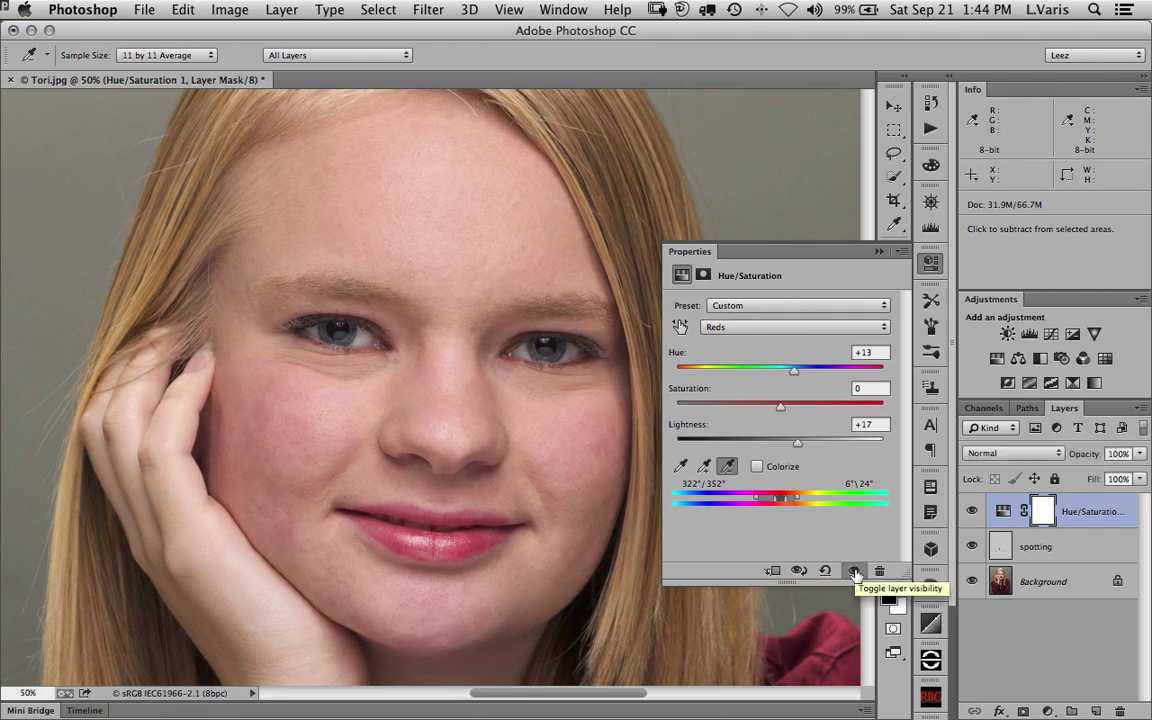
{"action": "left_click", "coordinate": [855, 572]}
{"action": "left_click", "coordinate": [855, 572]}
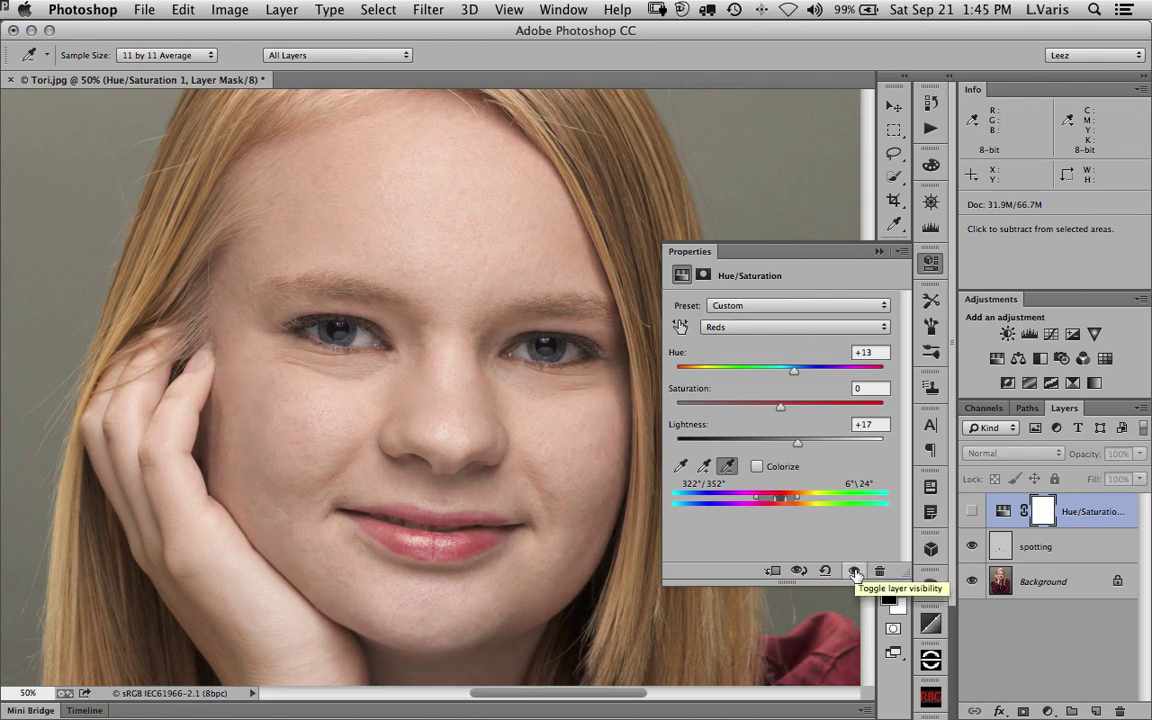
{"action": "left_click", "coordinate": [855, 572]}
{"action": "left_click", "coordinate": [855, 572]}
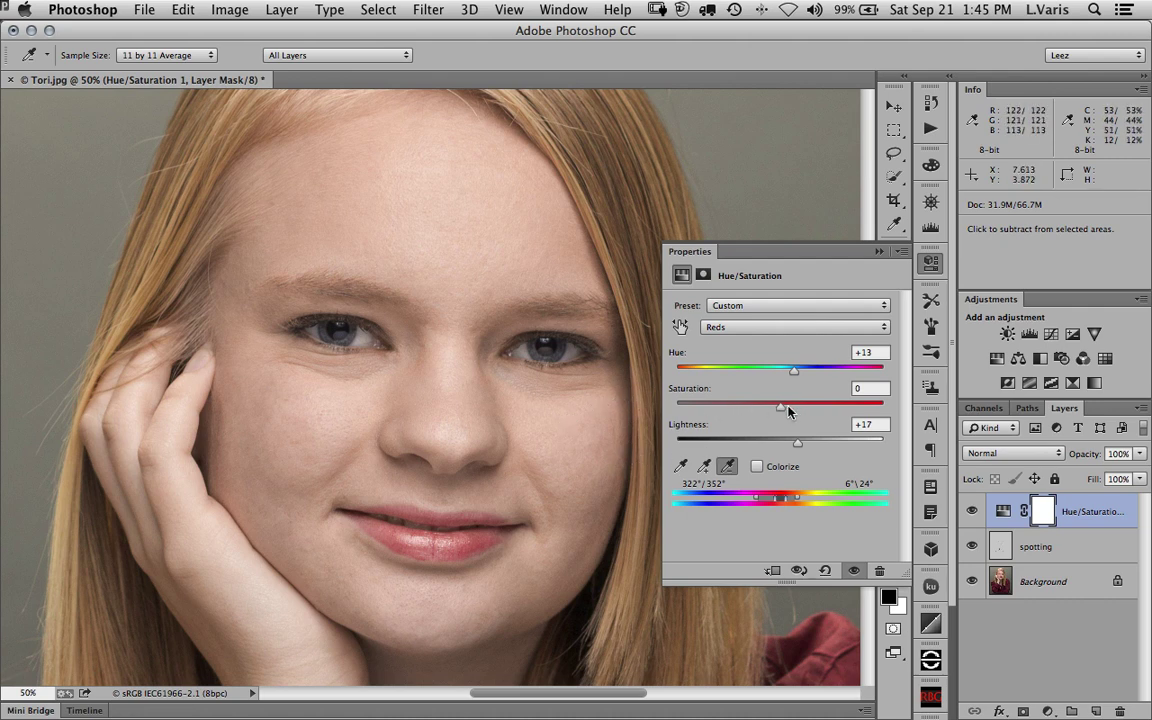
Step: Raise the Reds saturation to +17 and pan around the portrait to check the cheeks and chin
{"action": "left_click_drag", "start_coordinate": [779, 409], "coordinate": [799, 411]}
{"action": "scroll", "coordinate": [499, 627], "scroll_direction": "down", "scroll_amount": 5}
{"action": "scroll", "coordinate": [517, 560], "scroll_direction": "right", "scroll_amount": 5}
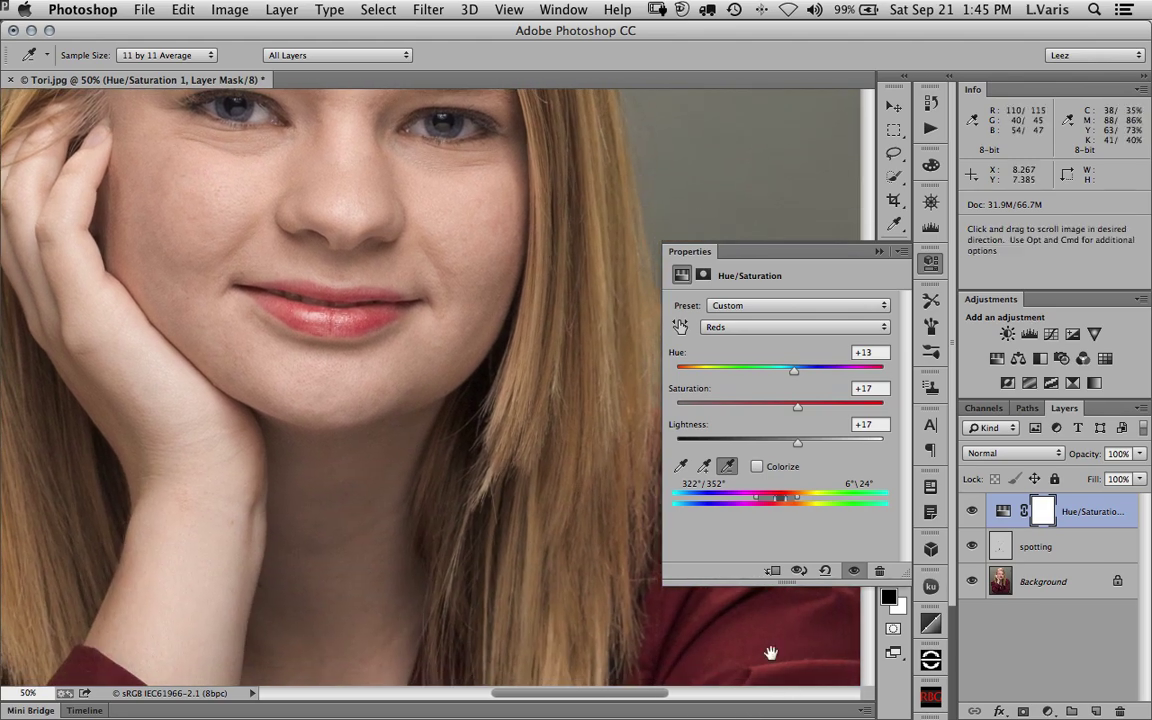
{"action": "scroll", "coordinate": [538, 624], "scroll_direction": "up", "scroll_amount": 3}
{"action": "scroll", "coordinate": [600, 640], "scroll_direction": "left", "scroll_amount": 5}
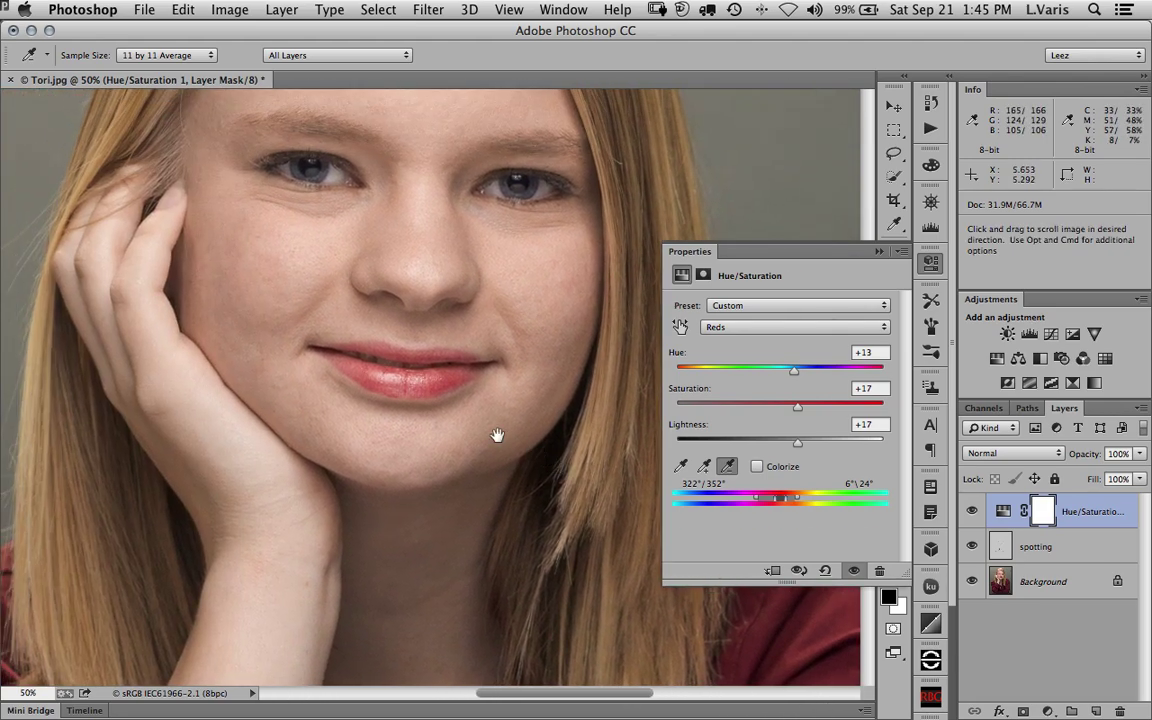
{"action": "scroll", "coordinate": [497, 435], "scroll_direction": "up", "scroll_amount": 5}
{"action": "scroll", "coordinate": [581, 576], "scroll_direction": "left", "scroll_amount": 2}
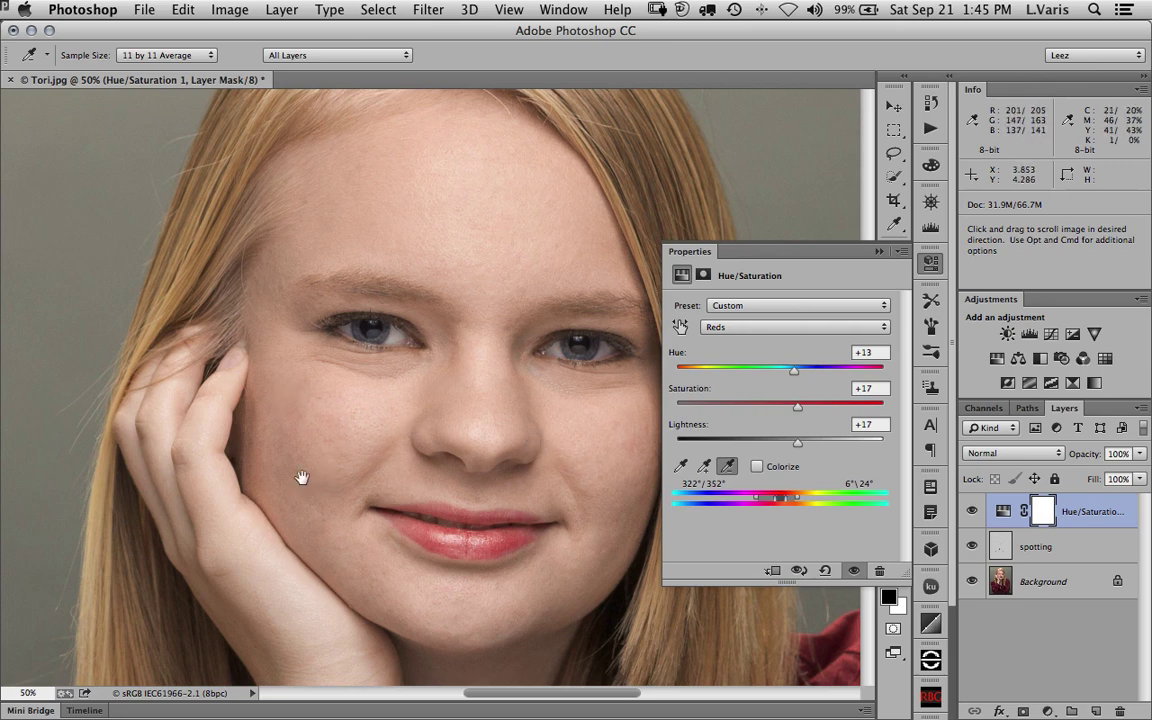
{"action": "scroll", "coordinate": [302, 478], "scroll_direction": "down", "scroll_amount": 5}
{"action": "scroll", "coordinate": [302, 478], "scroll_direction": "right", "scroll_amount": 2}
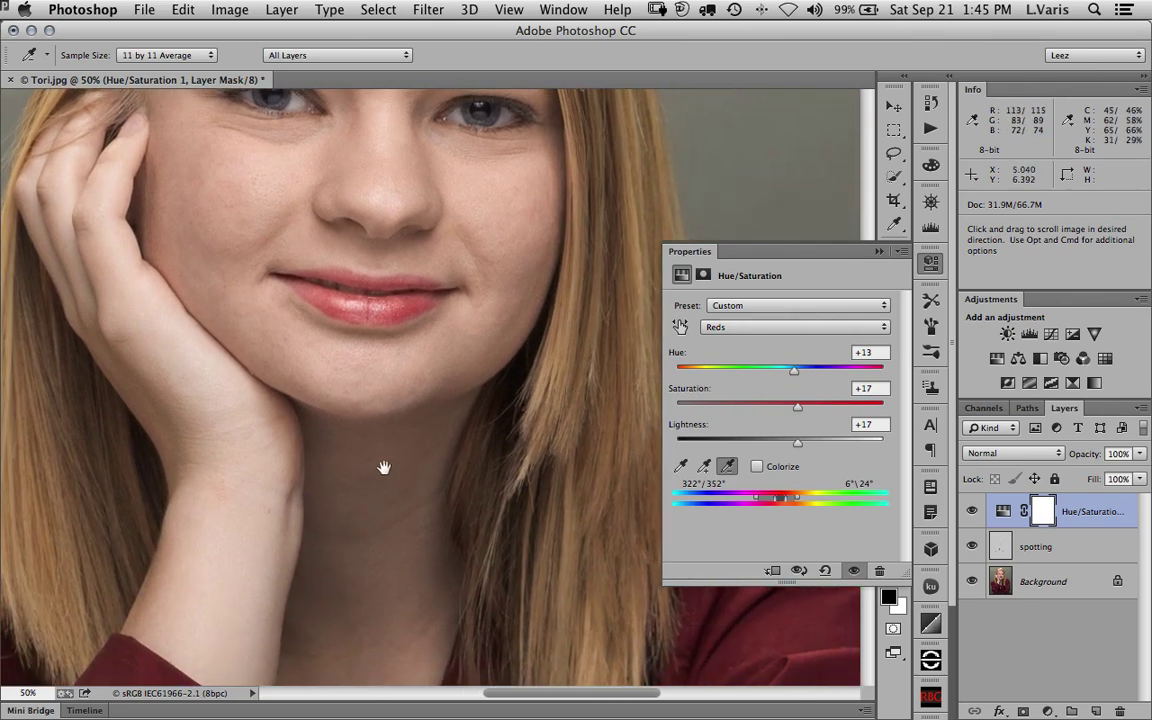
{"action": "scroll", "coordinate": [383, 467], "scroll_direction": "up", "scroll_amount": 5}
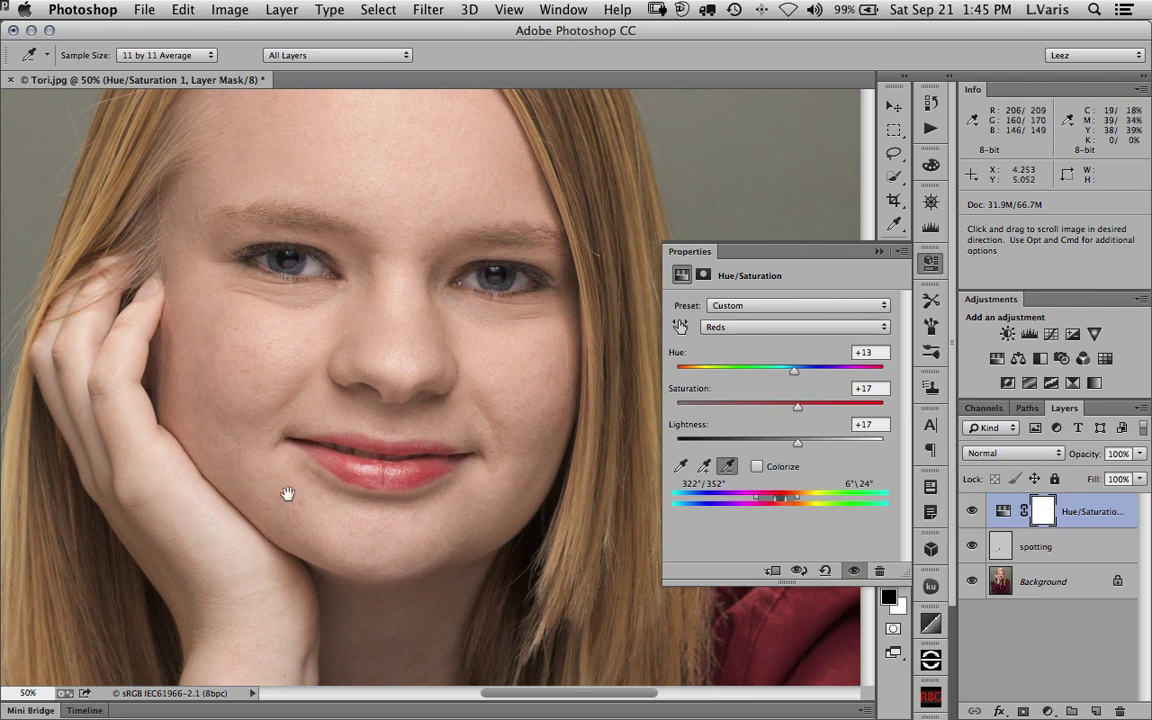
{"action": "left_click_drag", "start_coordinate": [287, 494], "coordinate": [300, 592]}
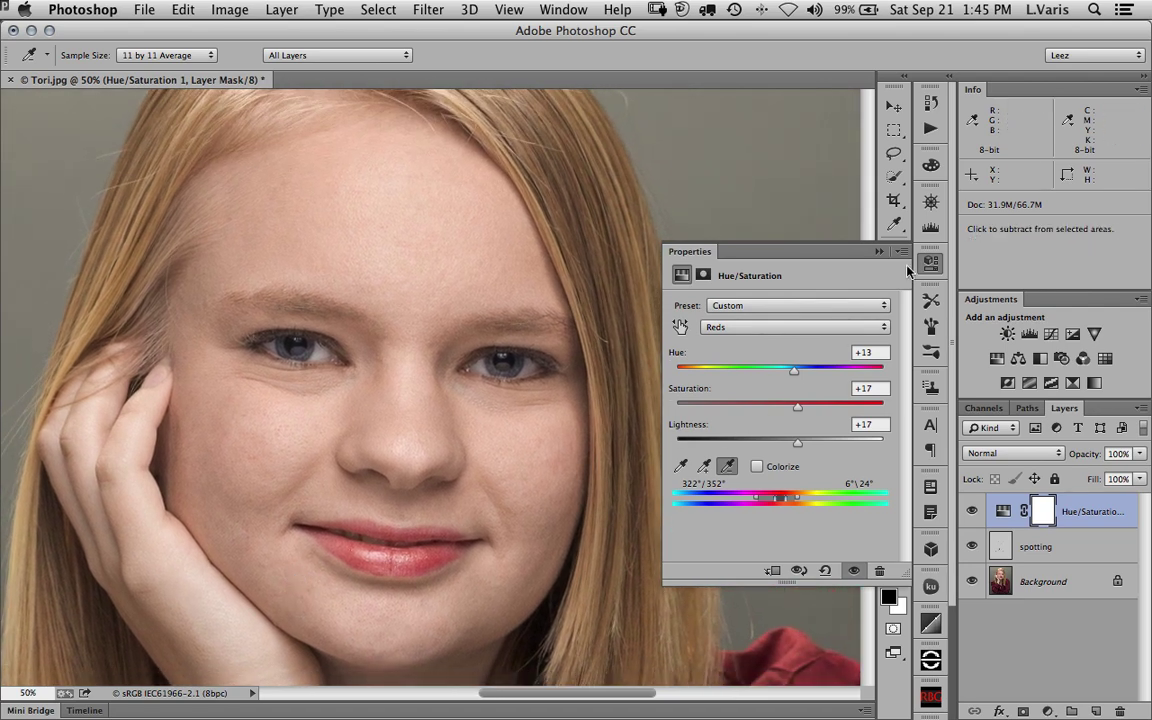
Step: Close the Properties panel and invert the Hue/Saturation mask to solid black with Image > Adjustments > Invert
{"action": "left_click", "coordinate": [878, 253]}
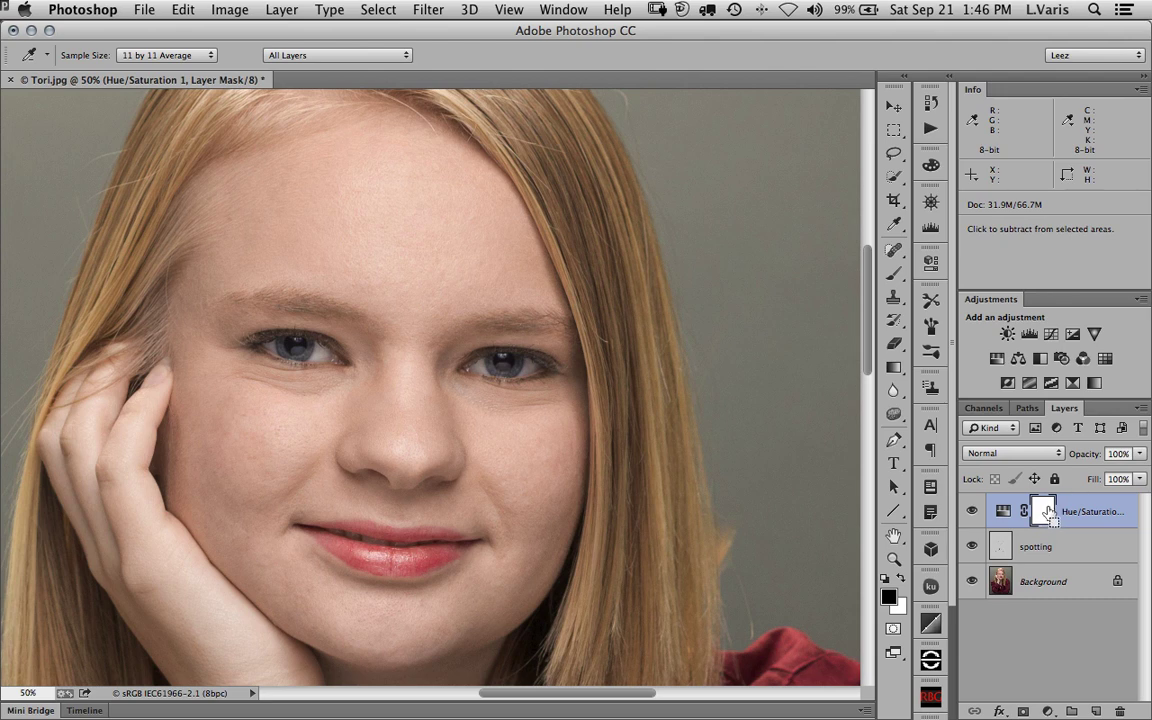
{"action": "left_click", "coordinate": [231, 12]}
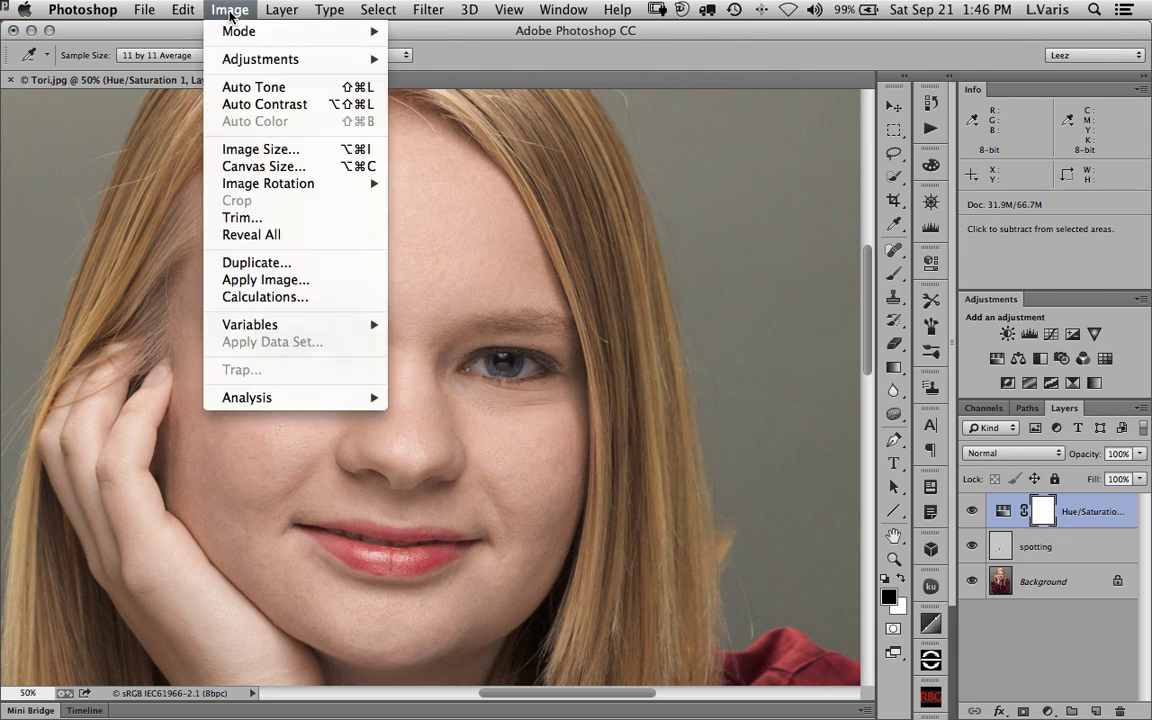
{"action": "mouse_move", "coordinate": [257, 57]}
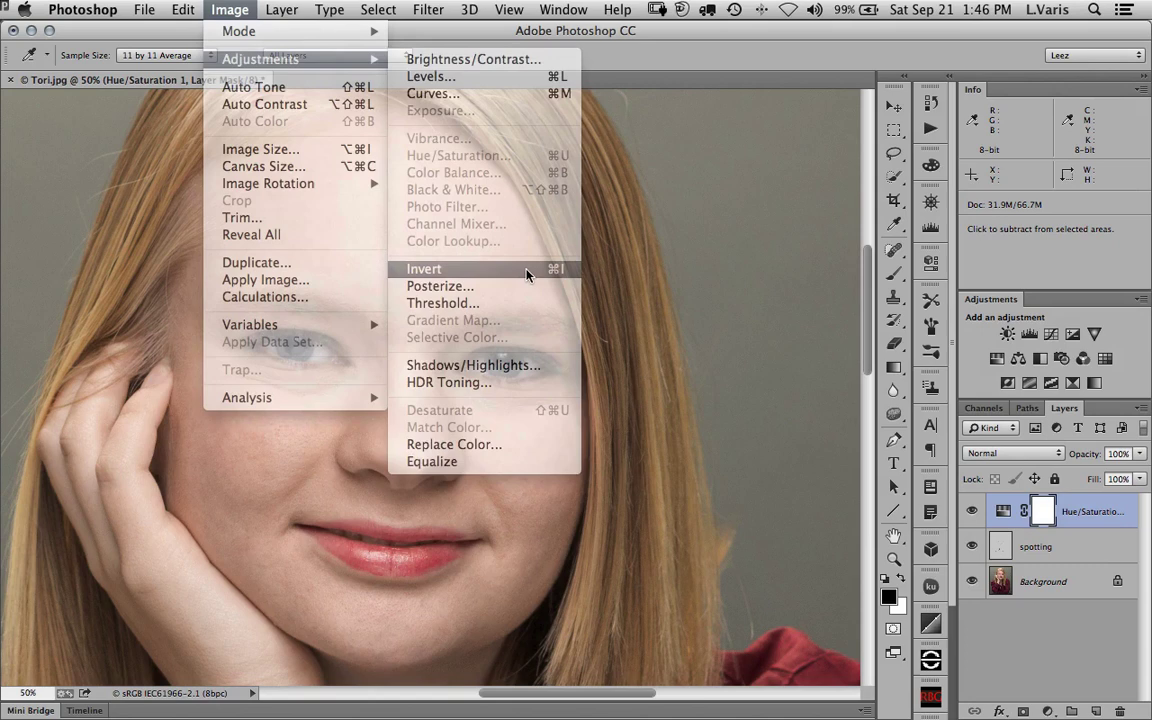
{"action": "left_click", "coordinate": [527, 268]}
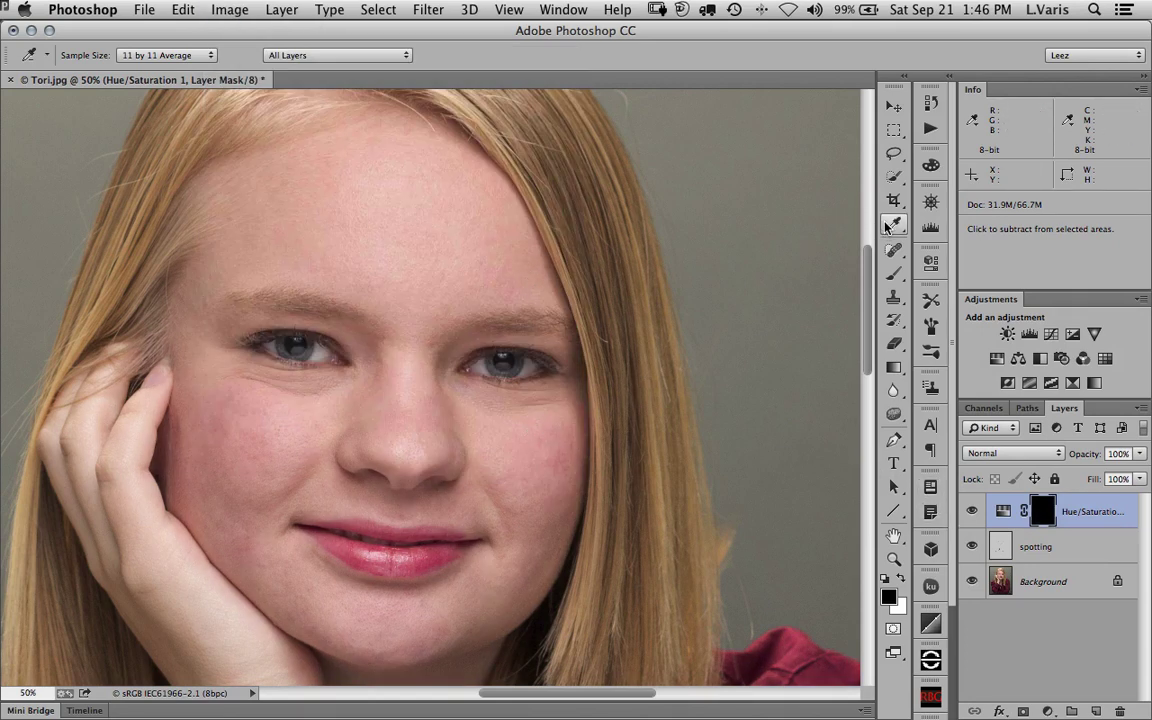
Step: Select the Brush tool with white as foreground at size 175
{"action": "left_click", "coordinate": [894, 273]}
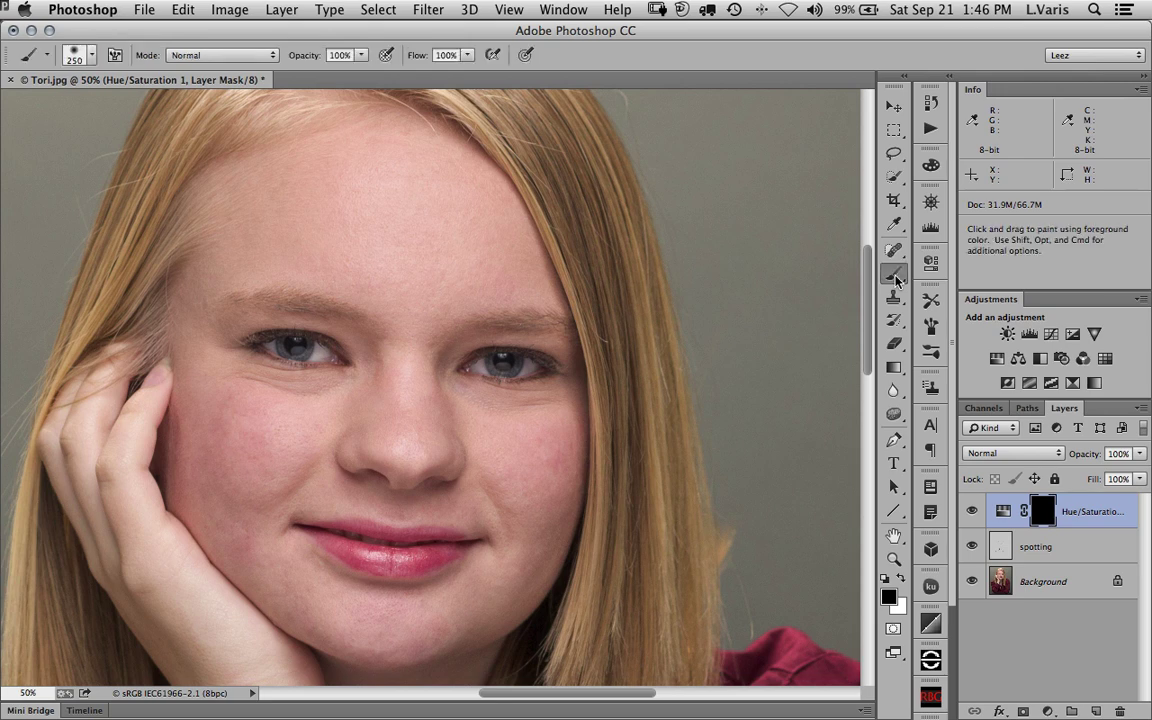
{"action": "left_click", "coordinate": [902, 580]}
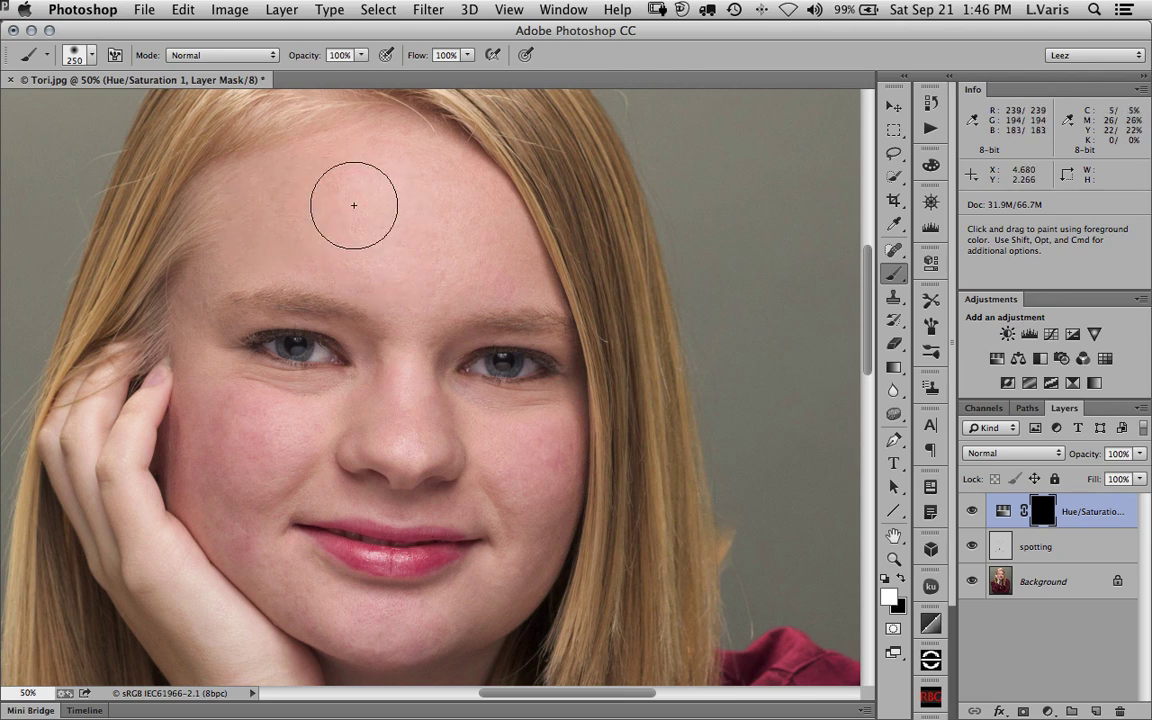
{"action": "key", "text": "bracketleft"}
{"action": "key", "text": "bracketleft"}
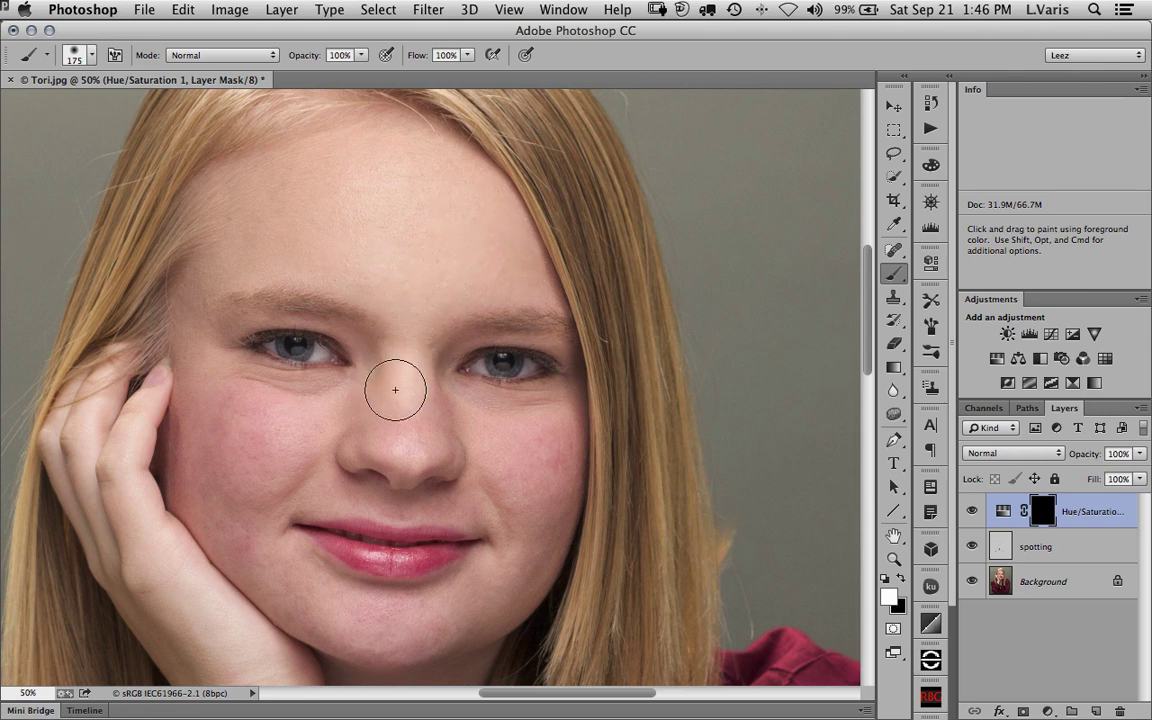
Step: Paint white on the mask over the left cheek, chin and up onto the neck
{"action": "mouse_move", "coordinate": [301, 399]}
{"action": "left_mouse_down"}
{"action": "mouse_move", "coordinate": [215, 381]}
{"action": "mouse_move", "coordinate": [231, 484]}
{"action": "mouse_move", "coordinate": [232, 419]}
{"action": "mouse_move", "coordinate": [217, 445]}
{"action": "mouse_move", "coordinate": [212, 435]}
{"action": "mouse_move", "coordinate": [190, 450]}
{"action": "mouse_move", "coordinate": [215, 513]}
{"action": "mouse_move", "coordinate": [286, 429]}
{"action": "mouse_move", "coordinate": [268, 476]}
{"action": "mouse_move", "coordinate": [308, 459]}
{"action": "mouse_move", "coordinate": [257, 523]}
{"action": "mouse_move", "coordinate": [261, 555]}
{"action": "mouse_move", "coordinate": [299, 597]}
{"action": "mouse_move", "coordinate": [265, 552]}
{"action": "mouse_move", "coordinate": [359, 615]}
{"action": "mouse_move", "coordinate": [433, 615]}
{"action": "mouse_move", "coordinate": [494, 580]}
{"action": "mouse_move", "coordinate": [519, 555]}
{"action": "mouse_move", "coordinate": [536, 484]}
{"action": "mouse_move", "coordinate": [510, 464]}
{"action": "mouse_move", "coordinate": [554, 458]}
{"action": "mouse_move", "coordinate": [549, 424]}
{"action": "mouse_move", "coordinate": [409, 413]}
{"action": "mouse_move", "coordinate": [394, 447]}
{"action": "mouse_move", "coordinate": [421, 441]}
{"action": "mouse_move", "coordinate": [356, 441]}
{"action": "mouse_move", "coordinate": [384, 475]}
{"action": "mouse_move", "coordinate": [439, 476]}
{"action": "mouse_move", "coordinate": [330, 473]}
{"action": "mouse_move", "coordinate": [480, 494]}
{"action": "mouse_move", "coordinate": [507, 529]}
{"action": "mouse_move", "coordinate": [529, 505]}
{"action": "mouse_move", "coordinate": [544, 455]}
{"action": "mouse_move", "coordinate": [513, 527]}
{"action": "mouse_move", "coordinate": [517, 454]}
{"action": "mouse_move", "coordinate": [409, 320]}
{"action": "left_mouse_up"}
{"action": "key", "text": "space"}
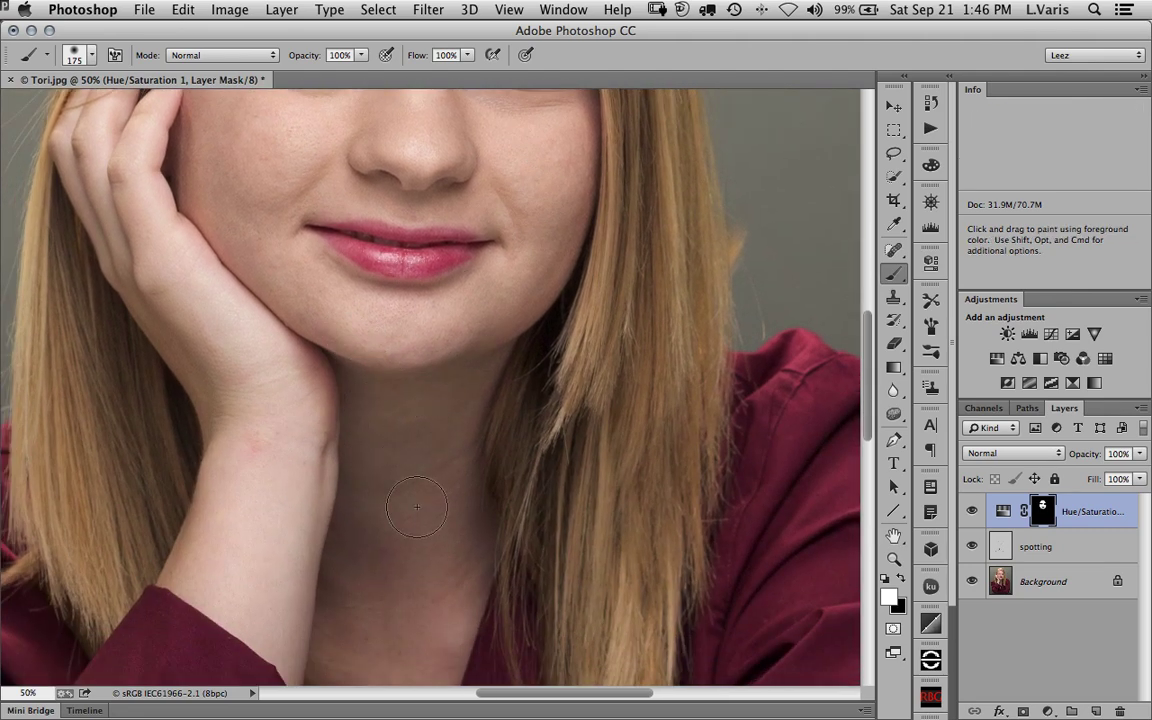
{"action": "mouse_move", "coordinate": [352, 601]}
{"action": "left_mouse_down"}
{"action": "mouse_move", "coordinate": [424, 476]}
{"action": "mouse_move", "coordinate": [458, 257]}
{"action": "mouse_move", "coordinate": [455, 326]}
{"action": "left_mouse_up"}
{"action": "key", "text": "space"}
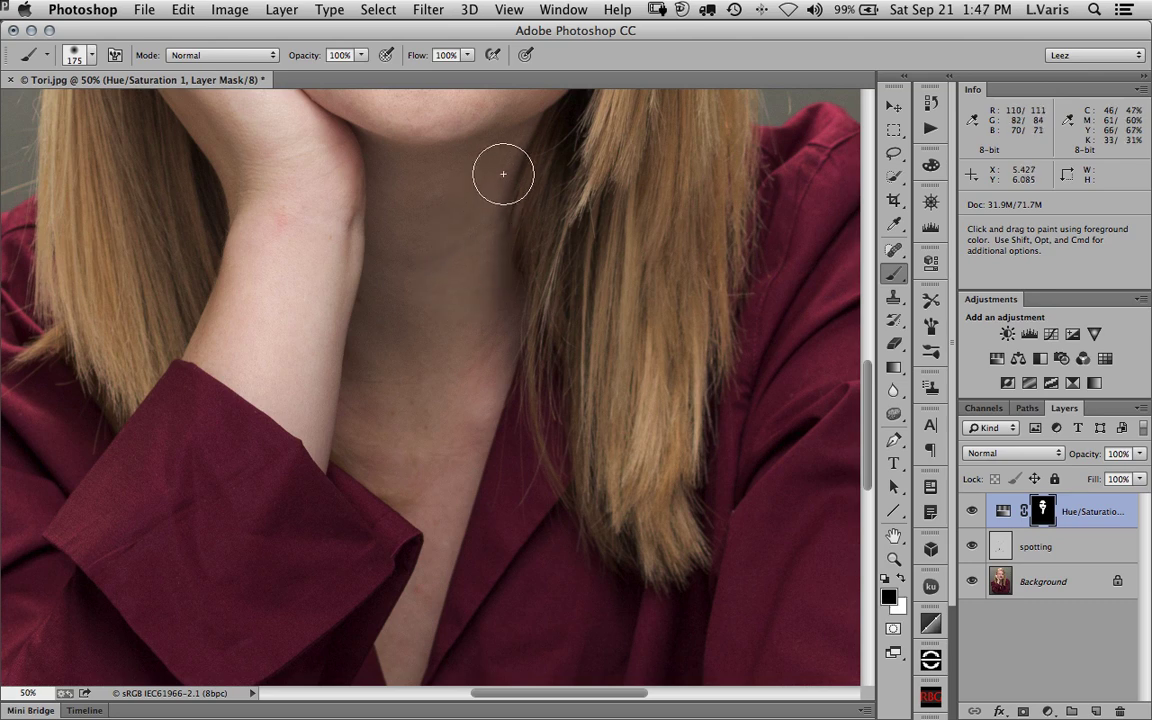
{"action": "key", "text": "x"}
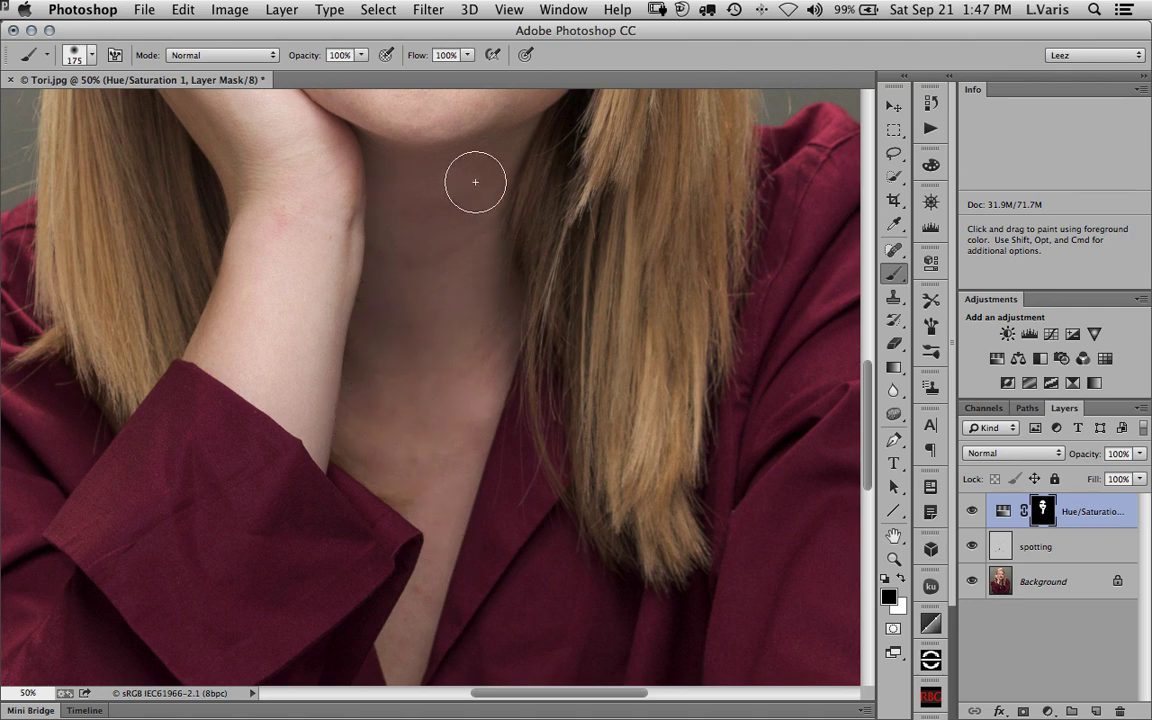
{"action": "left_click_drag", "start_coordinate": [450, 301], "coordinate": [425, 661]}
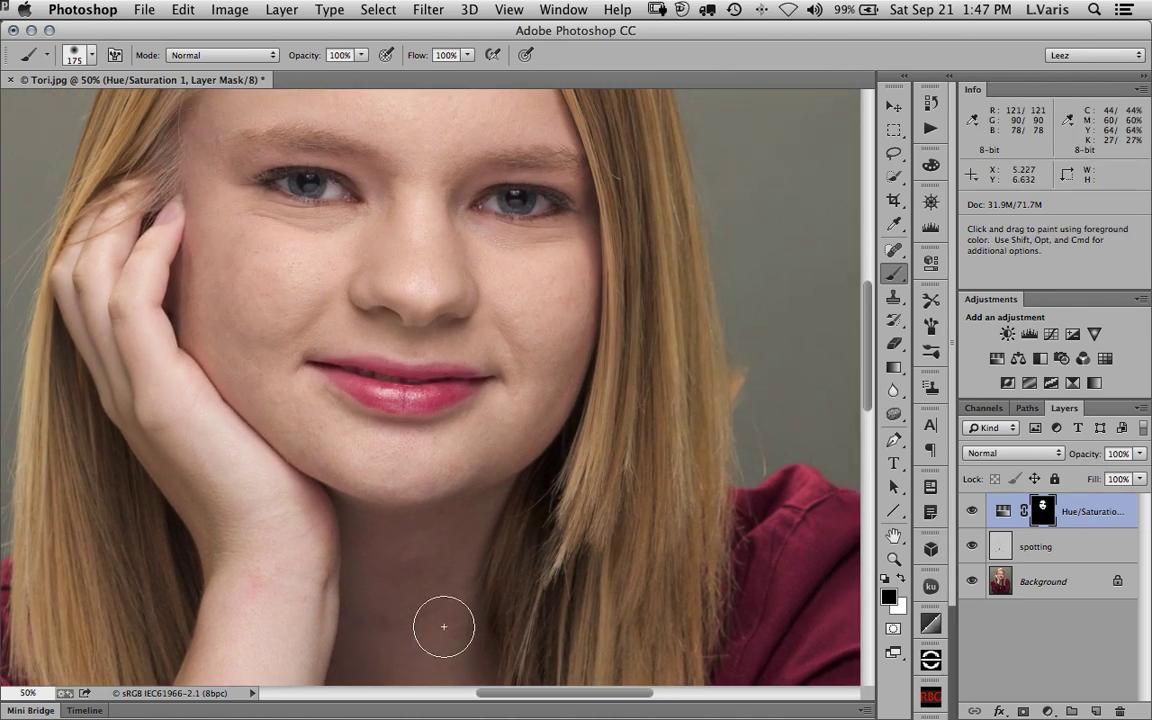
{"action": "left_click_drag", "start_coordinate": [442, 581], "coordinate": [429, 674]}
{"action": "mouse_move", "coordinate": [580, 567]}
{"action": "left_mouse_down"}
{"action": "mouse_move", "coordinate": [638, 432]}
{"action": "mouse_move", "coordinate": [668, 463]}
{"action": "left_mouse_up"}
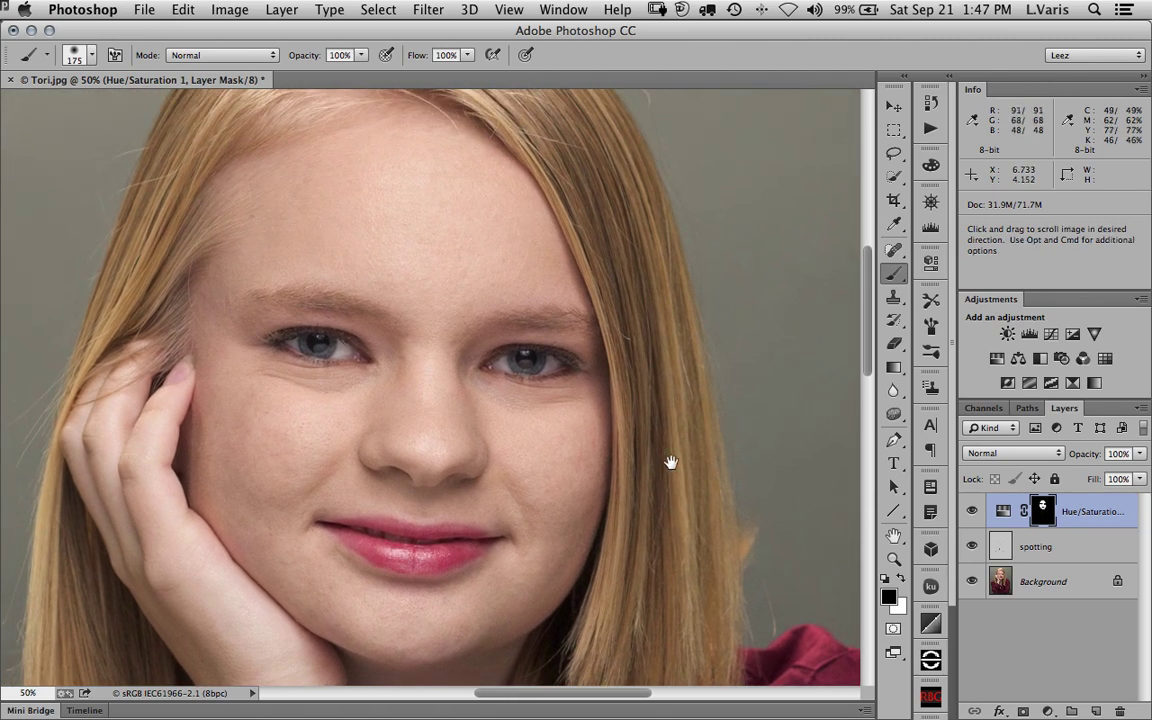
Step: View the mask alone, touch up a cheek spot and fill a grey gap with white, then return to the photo
{"action": "left_click", "coordinate": [1042, 510], "text": "alt"}
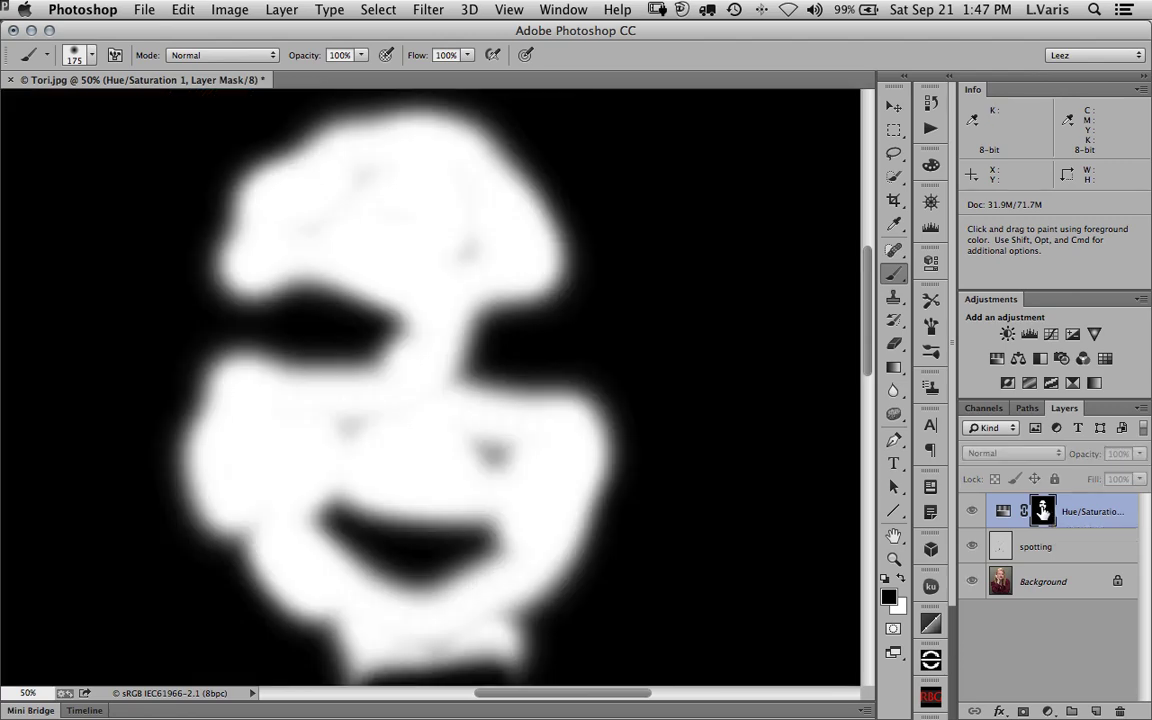
{"action": "mouse_move", "coordinate": [487, 447]}
{"action": "left_mouse_down"}
{"action": "mouse_move", "coordinate": [514, 458]}
{"action": "mouse_move", "coordinate": [476, 450]}
{"action": "mouse_move", "coordinate": [519, 459]}
{"action": "left_mouse_up"}
{"action": "key", "text": "x"}
{"action": "left_click", "coordinate": [355, 425]}
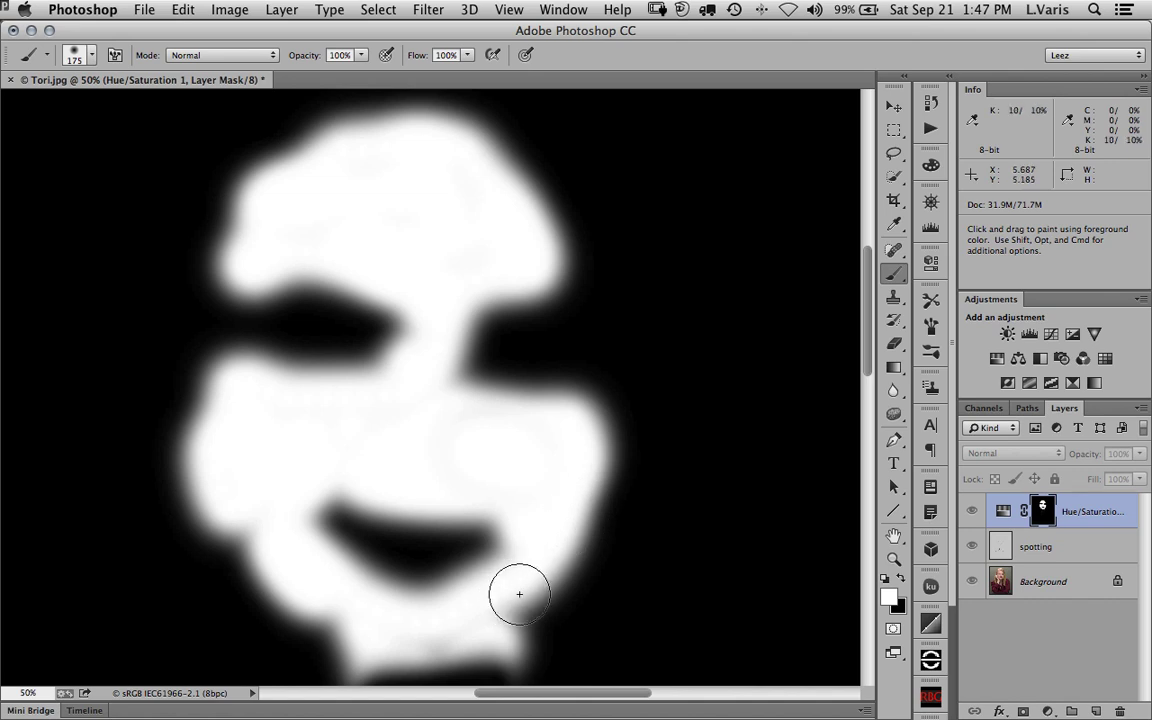
{"action": "left_click", "coordinate": [1043, 509], "text": "alt"}
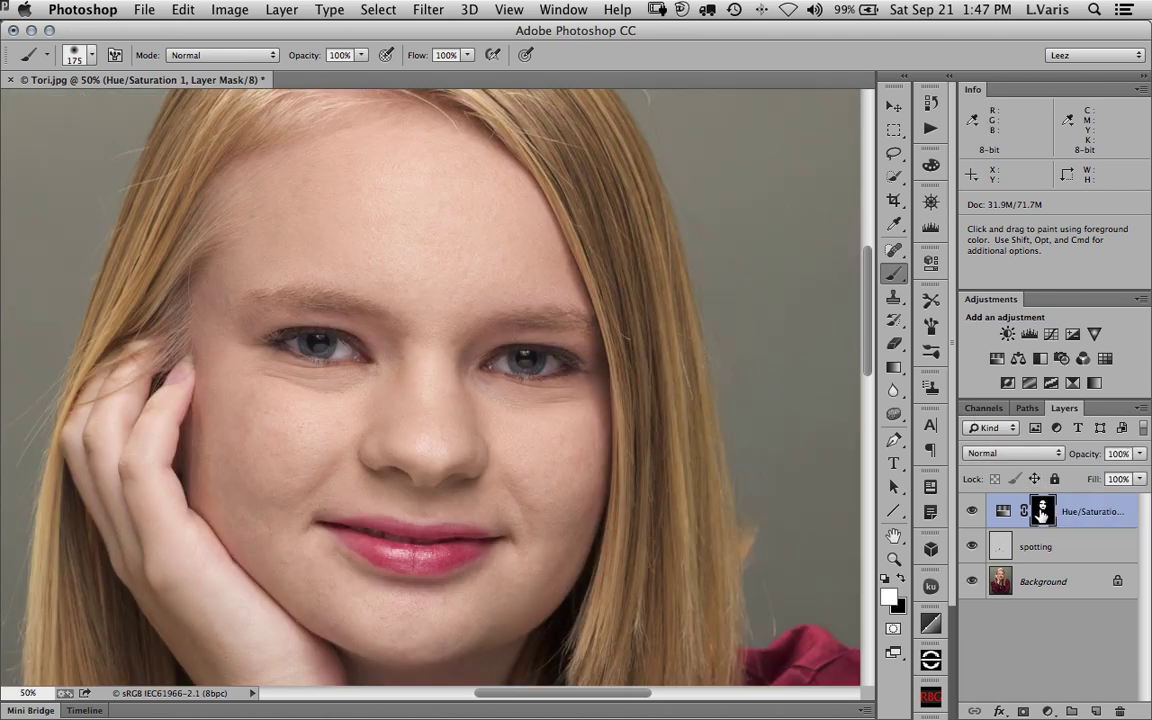
Step: In the Channels panel, turn on visibility of the Hue/Saturation 1 Mask channel
{"action": "left_click", "coordinate": [983, 408]}
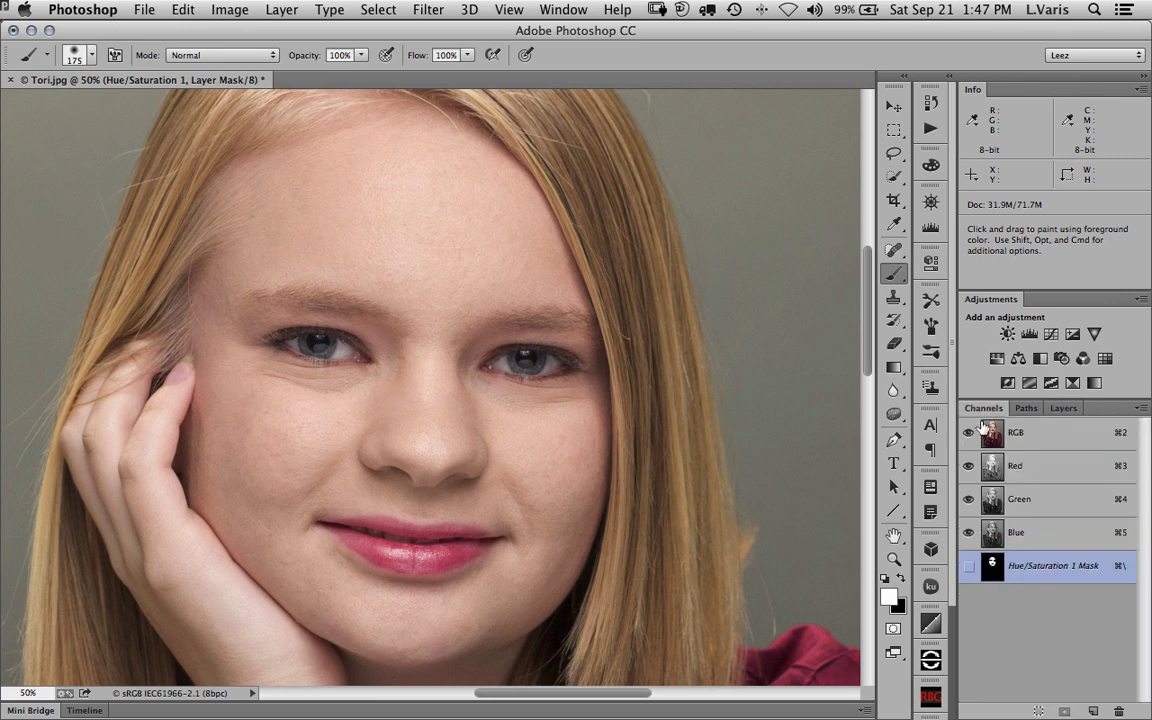
{"action": "left_click", "coordinate": [968, 567]}
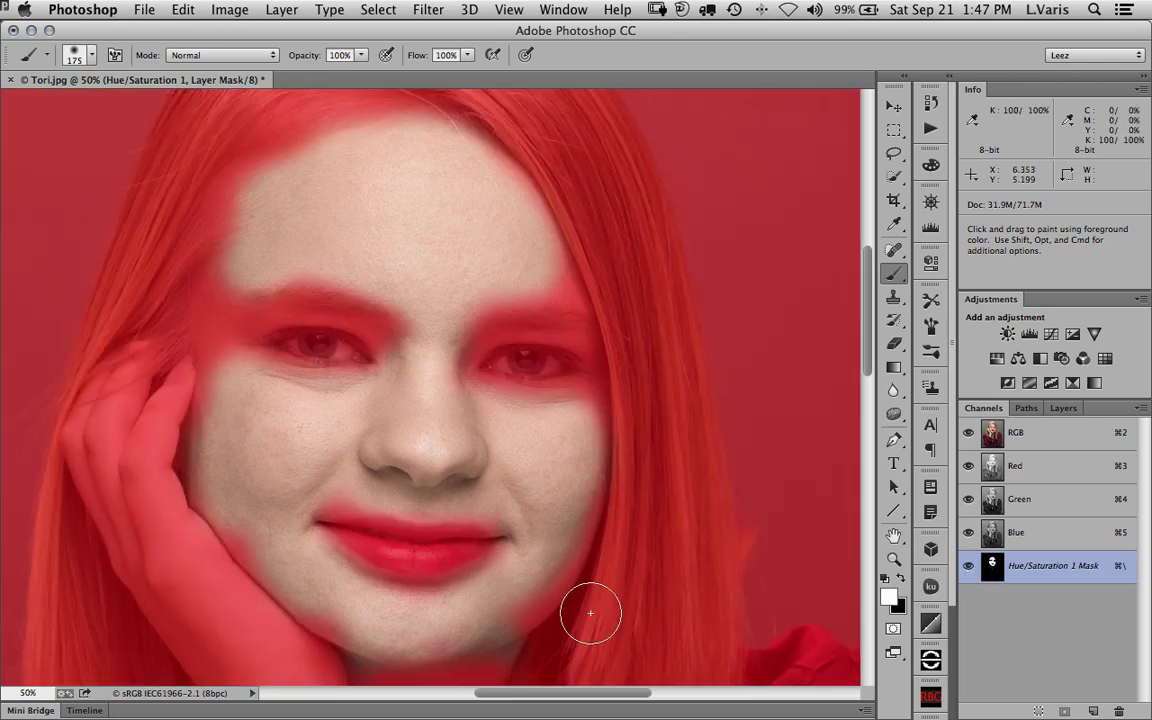
Step: With a smaller brush, refine the mask beside the hand, then paint the right cheek and under-eye at size 80
{"action": "left_click", "coordinate": [387, 510], "text": "super"}
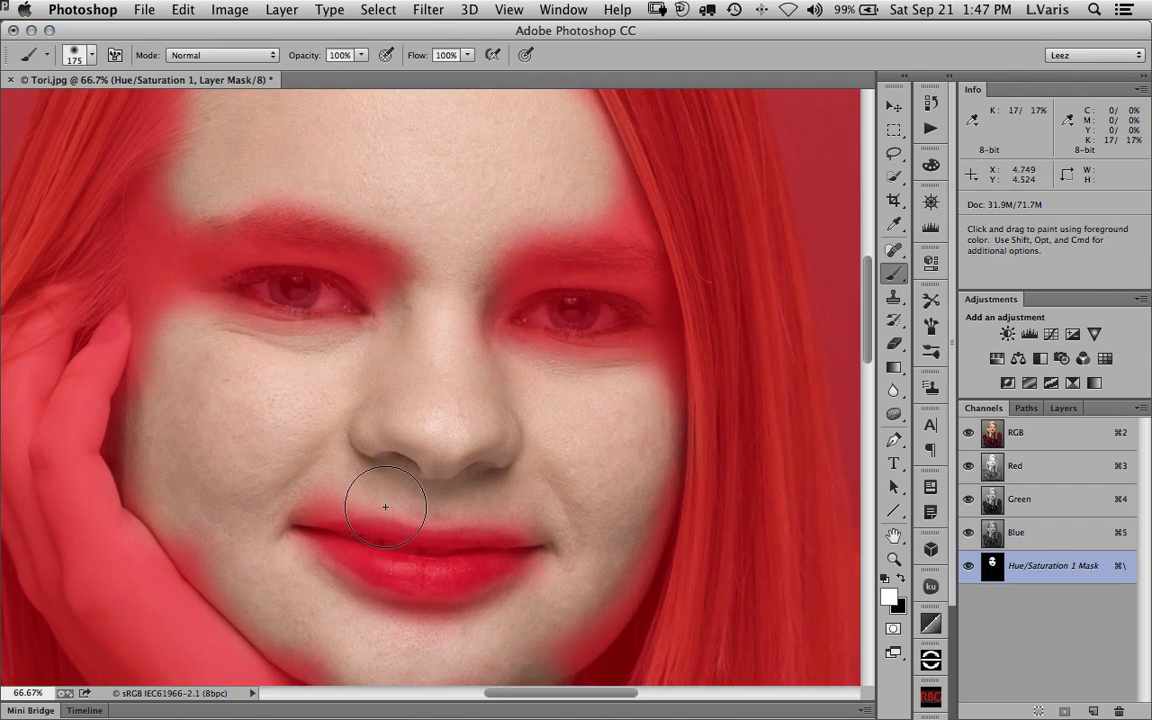
{"action": "key", "text": "bracketleft"}
{"action": "key", "text": "bracketleft"}
{"action": "key", "text": "bracketleft"}
{"action": "key", "text": "bracketleft"}
{"action": "key", "text": "bracketleft"}
{"action": "key", "text": "bracketleft"}
{"action": "key", "text": "bracketleft"}
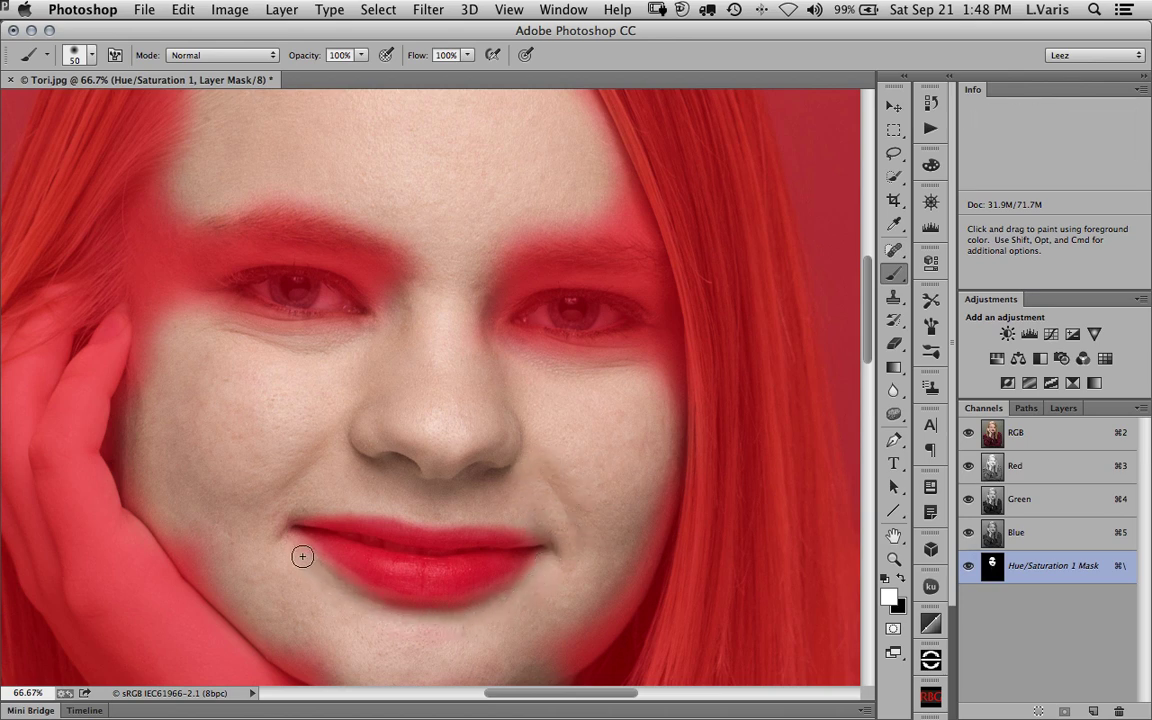
{"action": "mouse_move", "coordinate": [160, 471]}
{"action": "left_mouse_down"}
{"action": "mouse_move", "coordinate": [182, 525]}
{"action": "mouse_move", "coordinate": [218, 561]}
{"action": "left_mouse_up"}
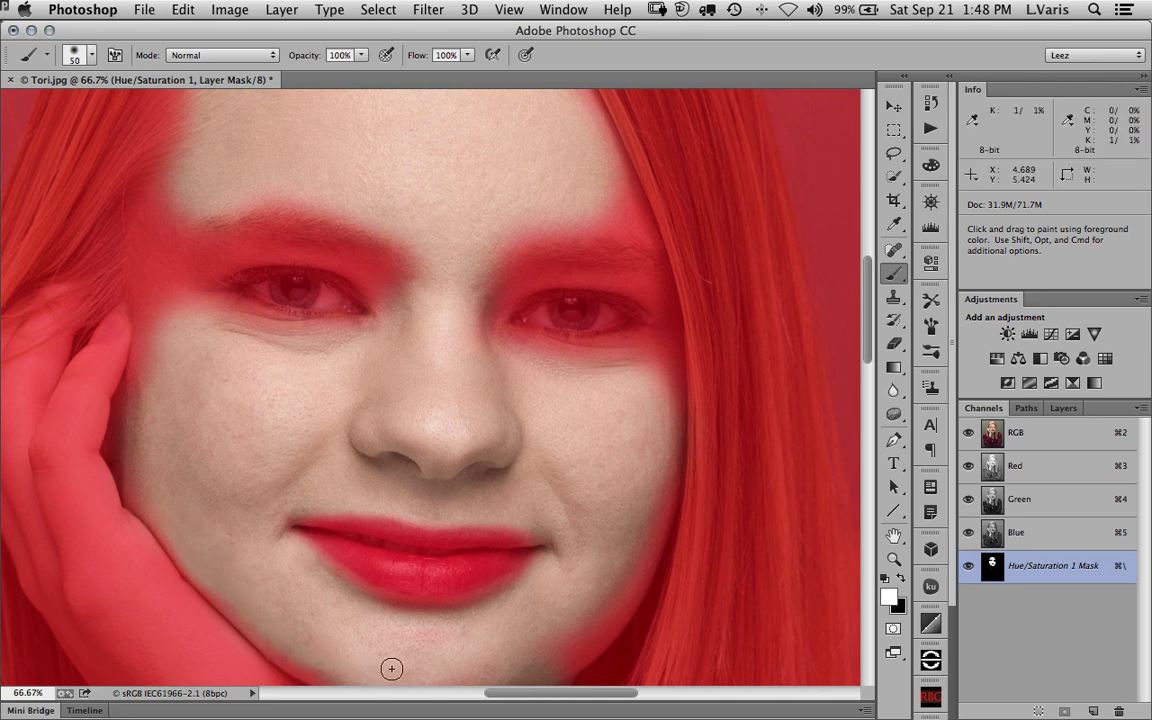
{"action": "scroll", "coordinate": [620, 391], "scroll_direction": "down", "scroll_amount": 5}
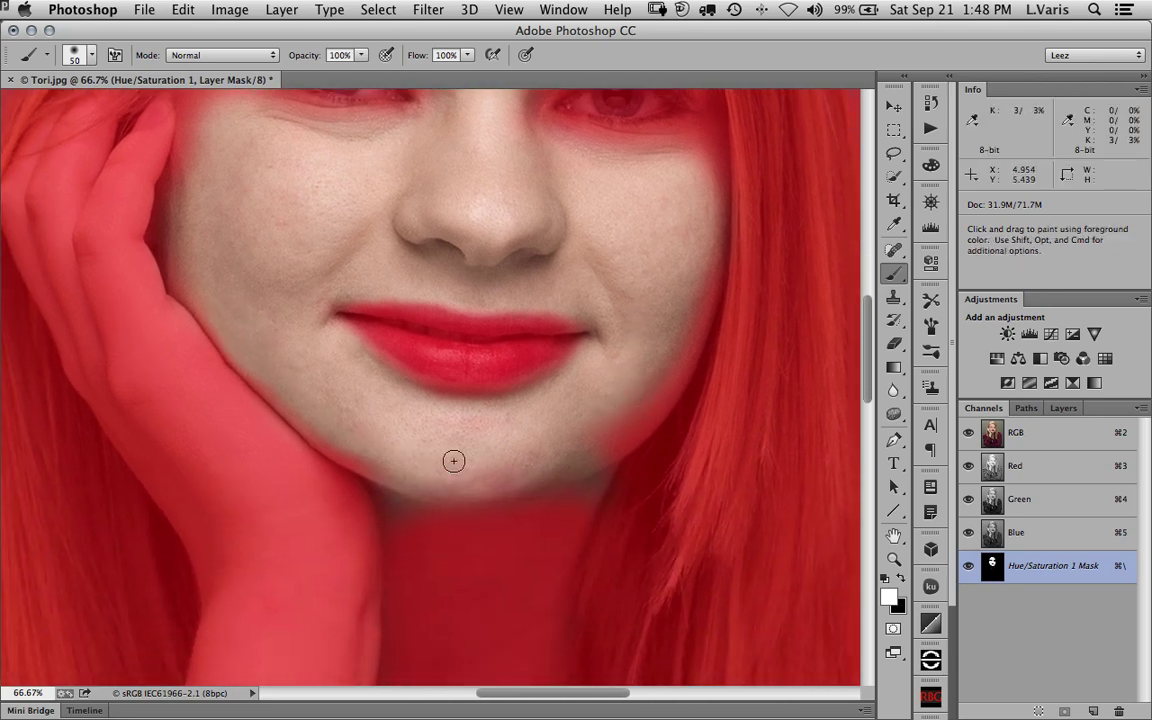
{"action": "left_click_drag", "start_coordinate": [283, 378], "coordinate": [323, 430]}
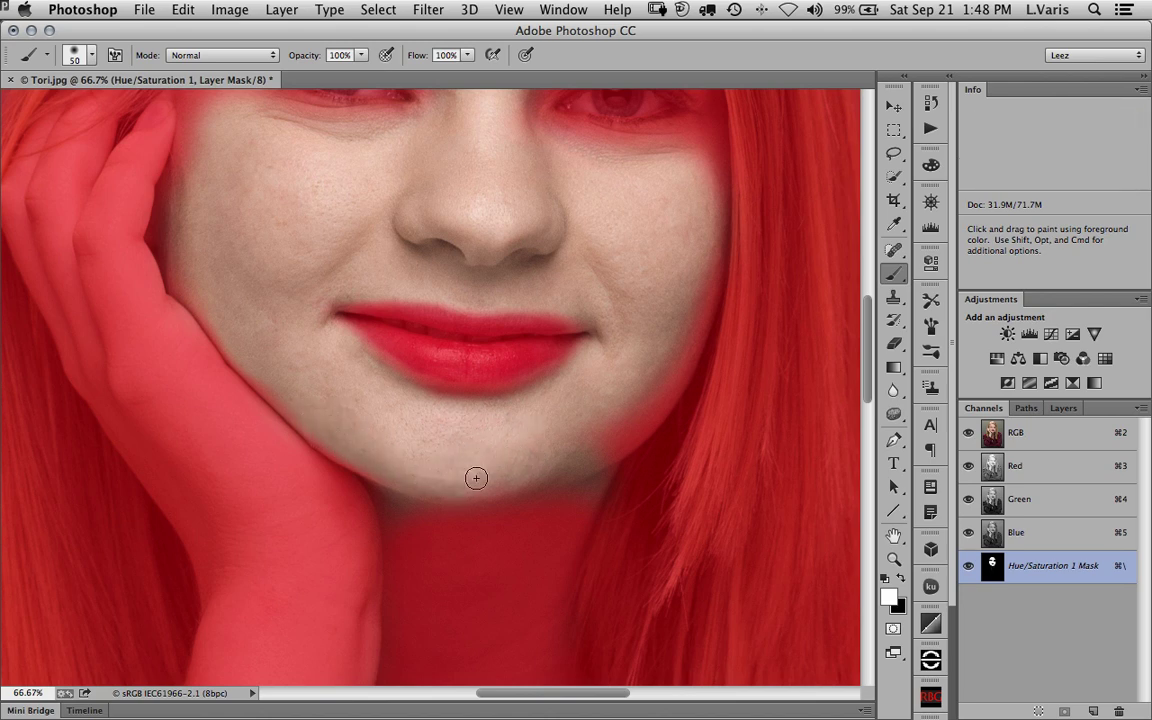
{"action": "left_click_drag", "start_coordinate": [596, 423], "coordinate": [600, 415]}
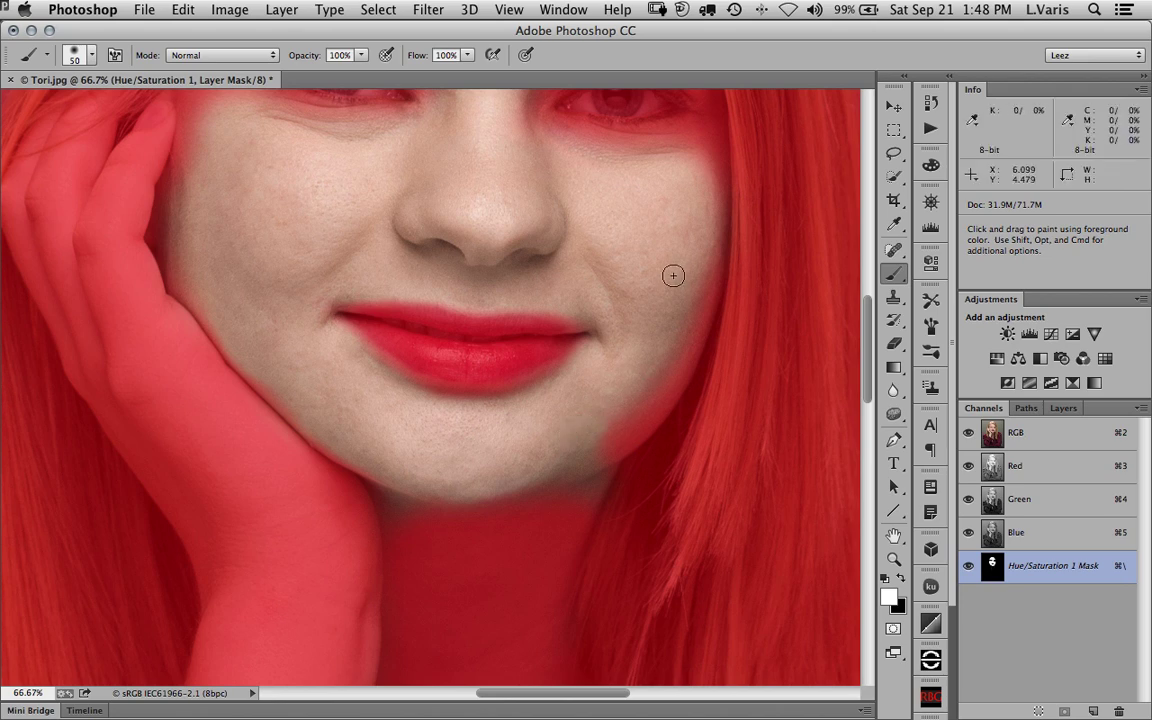
{"action": "key", "text": "bracketright"}
{"action": "key", "text": "bracketright"}
{"action": "key", "text": "bracketright"}
{"action": "mouse_move", "coordinate": [689, 165]}
{"action": "left_mouse_down"}
{"action": "mouse_move", "coordinate": [702, 203]}
{"action": "mouse_move", "coordinate": [684, 308]}
{"action": "mouse_move", "coordinate": [625, 416]}
{"action": "mouse_move", "coordinate": [581, 443]}
{"action": "left_mouse_up"}
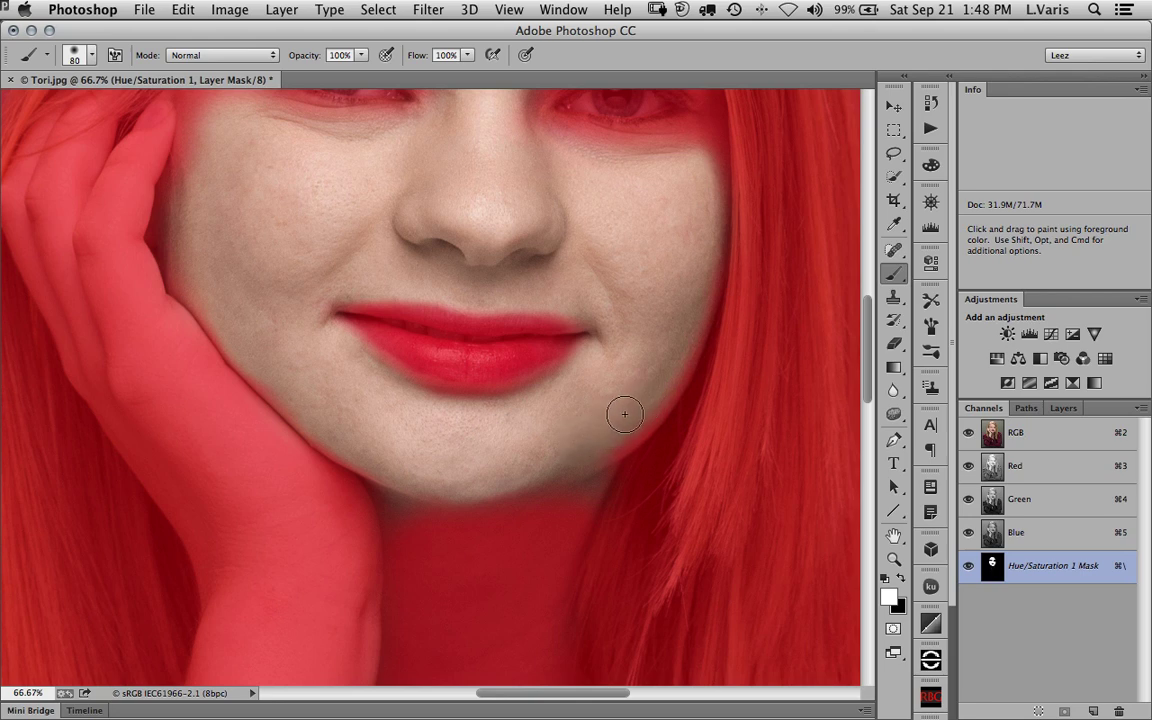
{"action": "mouse_move", "coordinate": [705, 201]}
{"action": "left_mouse_down"}
{"action": "mouse_move", "coordinate": [692, 152]}
{"action": "mouse_move", "coordinate": [607, 157]}
{"action": "mouse_move", "coordinate": [562, 141]}
{"action": "mouse_move", "coordinate": [628, 125]}
{"action": "mouse_move", "coordinate": [600, 138]}
{"action": "left_mouse_up"}
Step: Paint the mask under the left eye, along the left face edge and across the forehead at size 50
{"action": "key", "text": "space"}
{"action": "left_click_drag", "start_coordinate": [395, 180], "coordinate": [463, 296]}
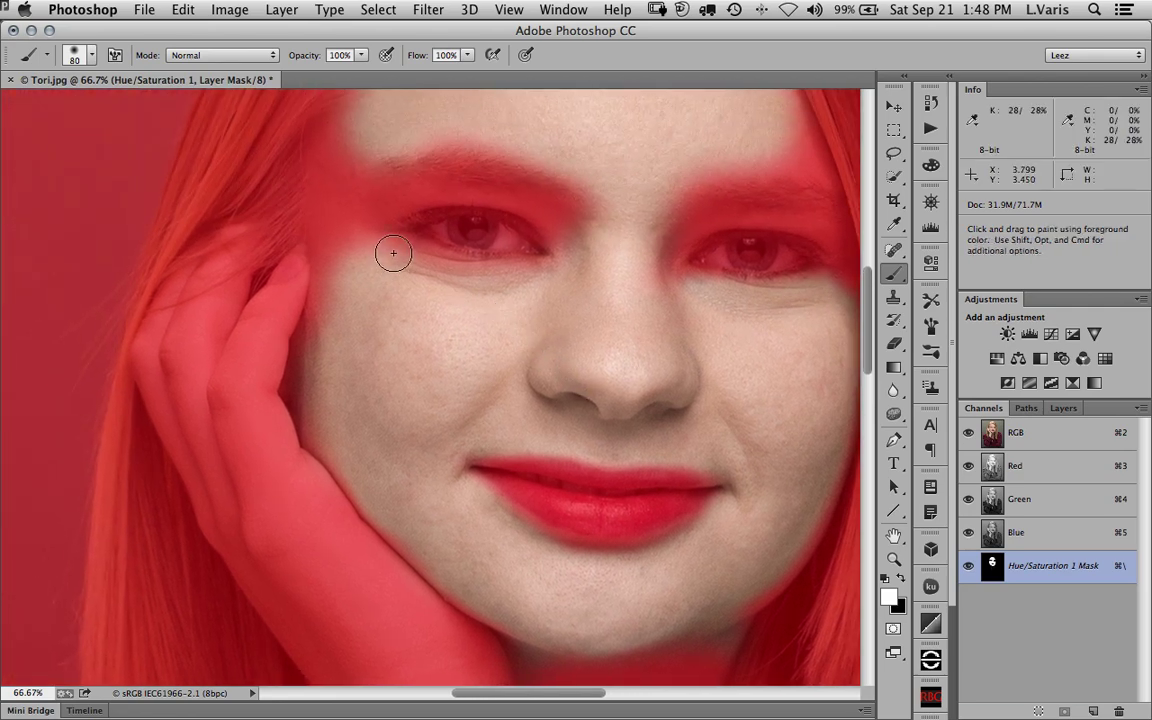
{"action": "mouse_move", "coordinate": [391, 252]}
{"action": "left_mouse_down"}
{"action": "mouse_move", "coordinate": [505, 282]}
{"action": "mouse_move", "coordinate": [503, 268]}
{"action": "left_mouse_up"}
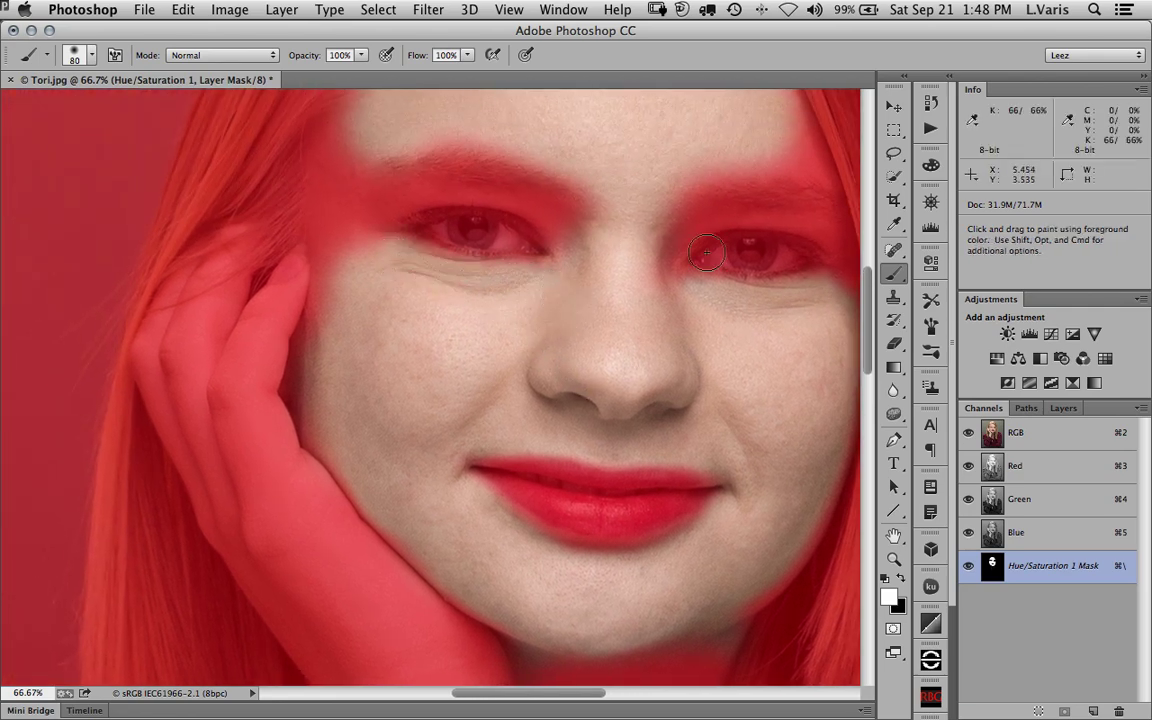
{"action": "mouse_move", "coordinate": [352, 125]}
{"action": "left_mouse_down"}
{"action": "mouse_move", "coordinate": [331, 170]}
{"action": "mouse_move", "coordinate": [336, 268]}
{"action": "mouse_move", "coordinate": [341, 260]}
{"action": "mouse_move", "coordinate": [339, 248]}
{"action": "mouse_move", "coordinate": [329, 333]}
{"action": "mouse_move", "coordinate": [348, 262]}
{"action": "mouse_move", "coordinate": [348, 146]}
{"action": "mouse_move", "coordinate": [388, 117]}
{"action": "left_mouse_up"}
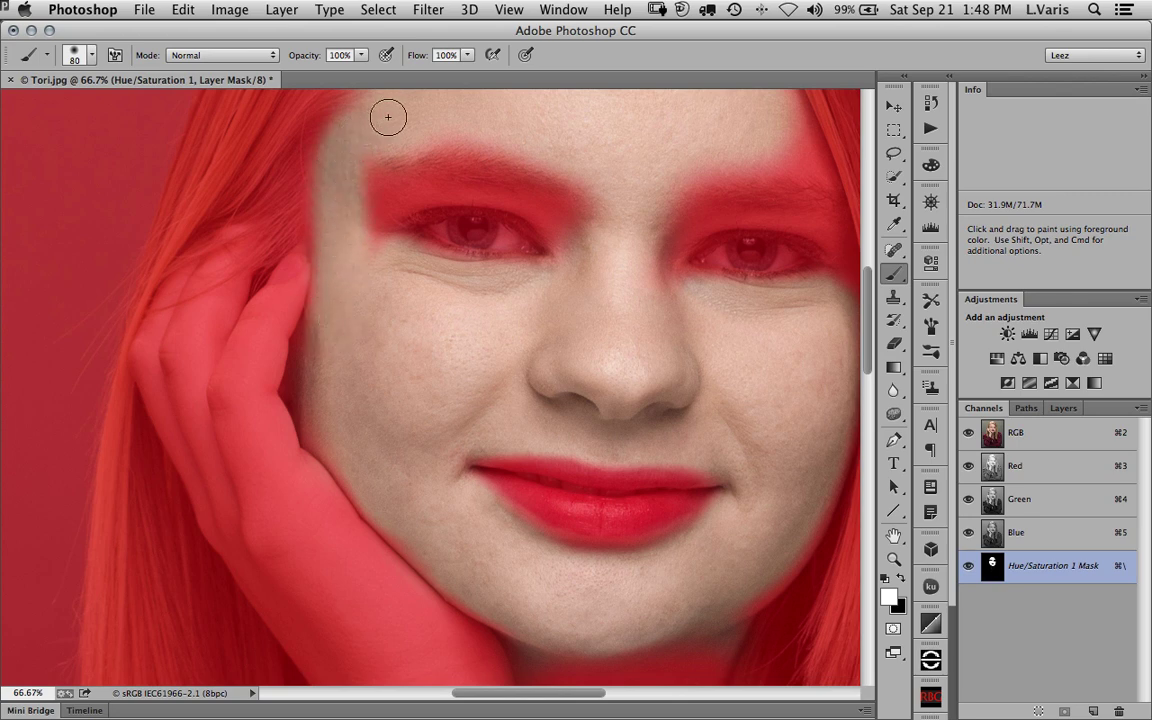
{"action": "left_click_drag", "start_coordinate": [496, 116], "coordinate": [437, 213]}
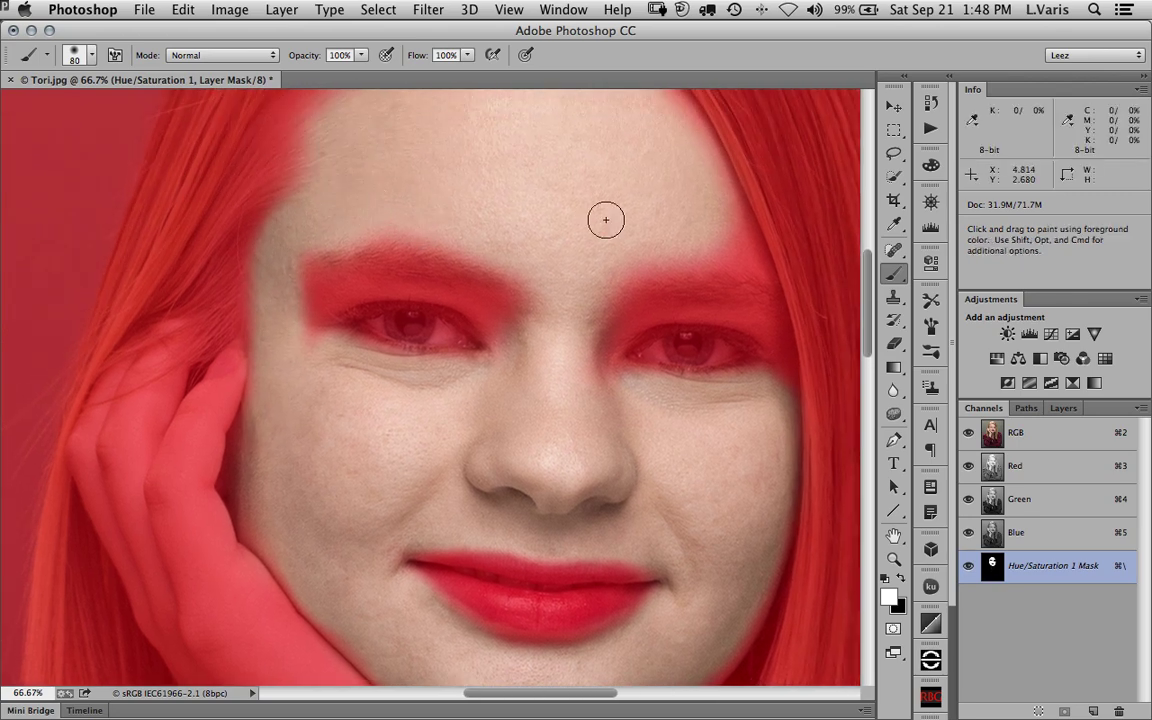
{"action": "mouse_move", "coordinate": [687, 238]}
{"action": "left_mouse_down"}
{"action": "mouse_move", "coordinate": [720, 246]}
{"action": "mouse_move", "coordinate": [622, 241]}
{"action": "mouse_move", "coordinate": [700, 239]}
{"action": "mouse_move", "coordinate": [755, 261]}
{"action": "mouse_move", "coordinate": [716, 163]}
{"action": "left_mouse_up"}
{"action": "key", "text": "bracketleft"}
{"action": "key", "text": "bracketleft"}
{"action": "key", "text": "bracketleft"}
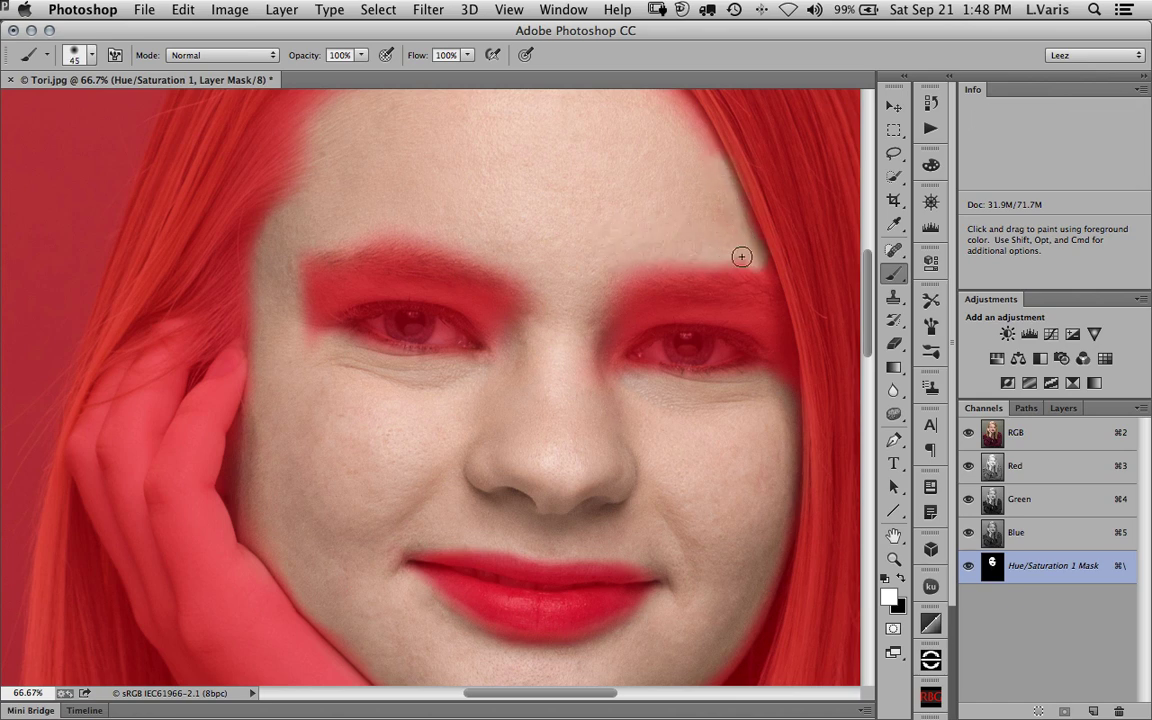
{"action": "left_click_drag", "start_coordinate": [741, 257], "coordinate": [628, 203]}
{"action": "scroll", "coordinate": [685, 165], "scroll_direction": "up", "scroll_amount": 3}
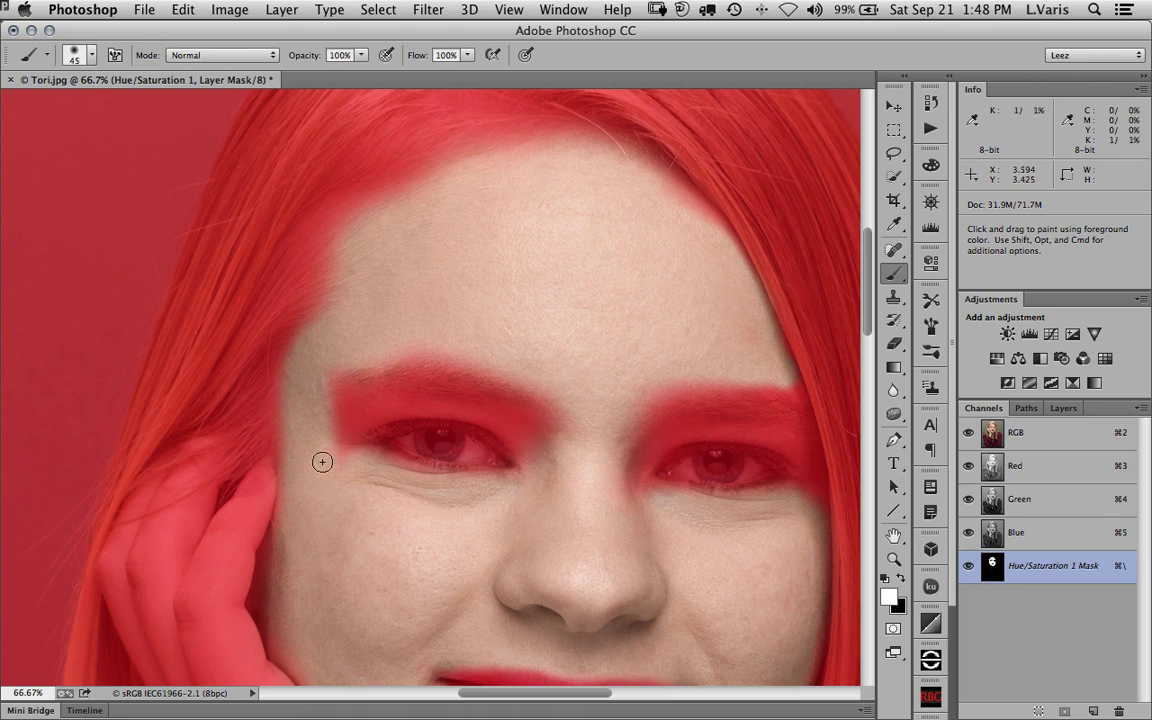
Step: Switch to black at 30% opacity and size 70 to soften the mask edge near the hand
{"action": "key", "text": "3"}
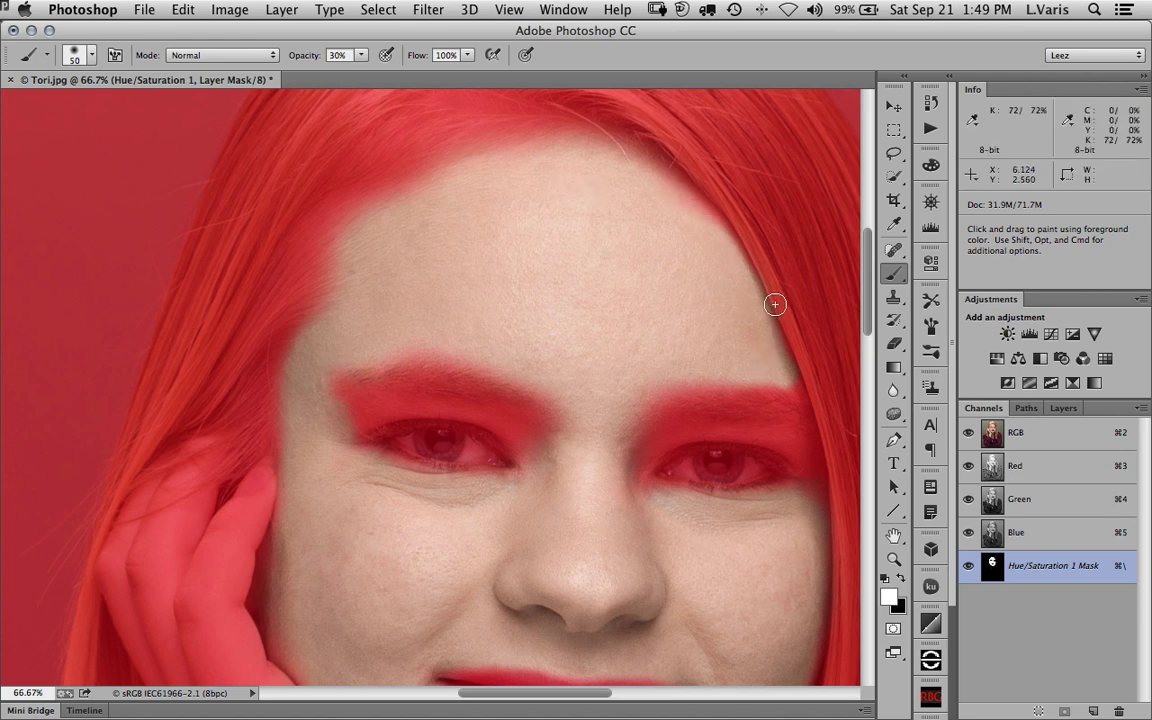
{"action": "key", "text": "x"}
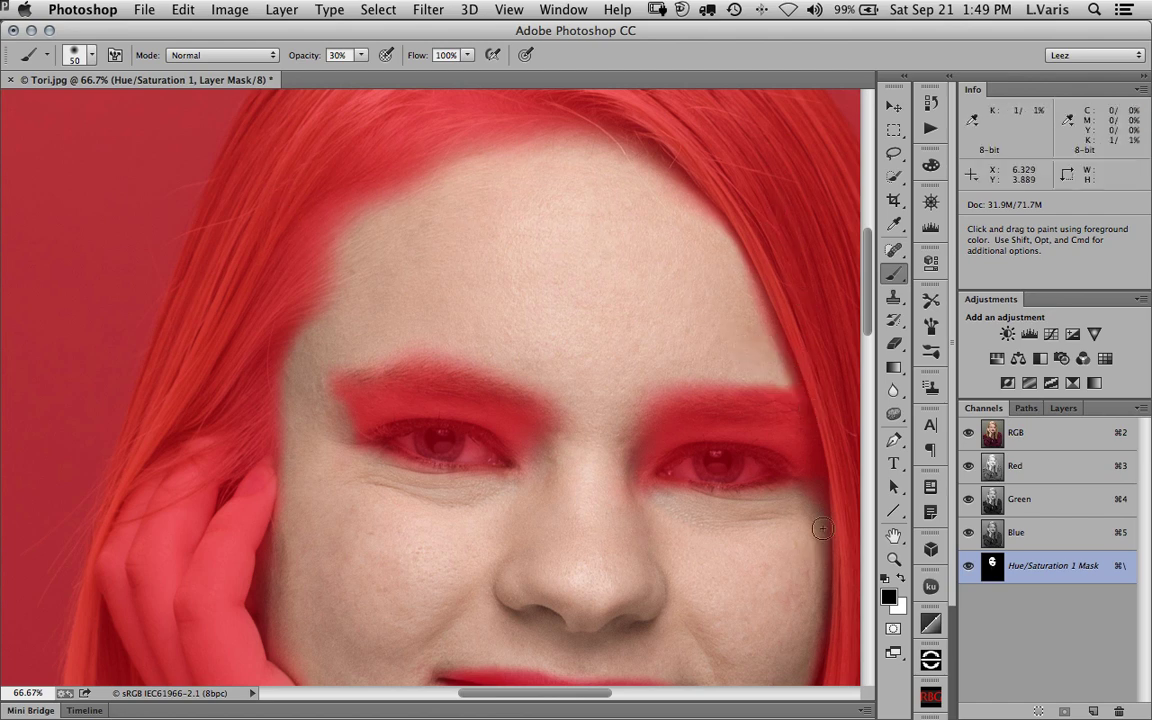
{"action": "left_click_drag", "start_coordinate": [750, 595], "coordinate": [638, 378]}
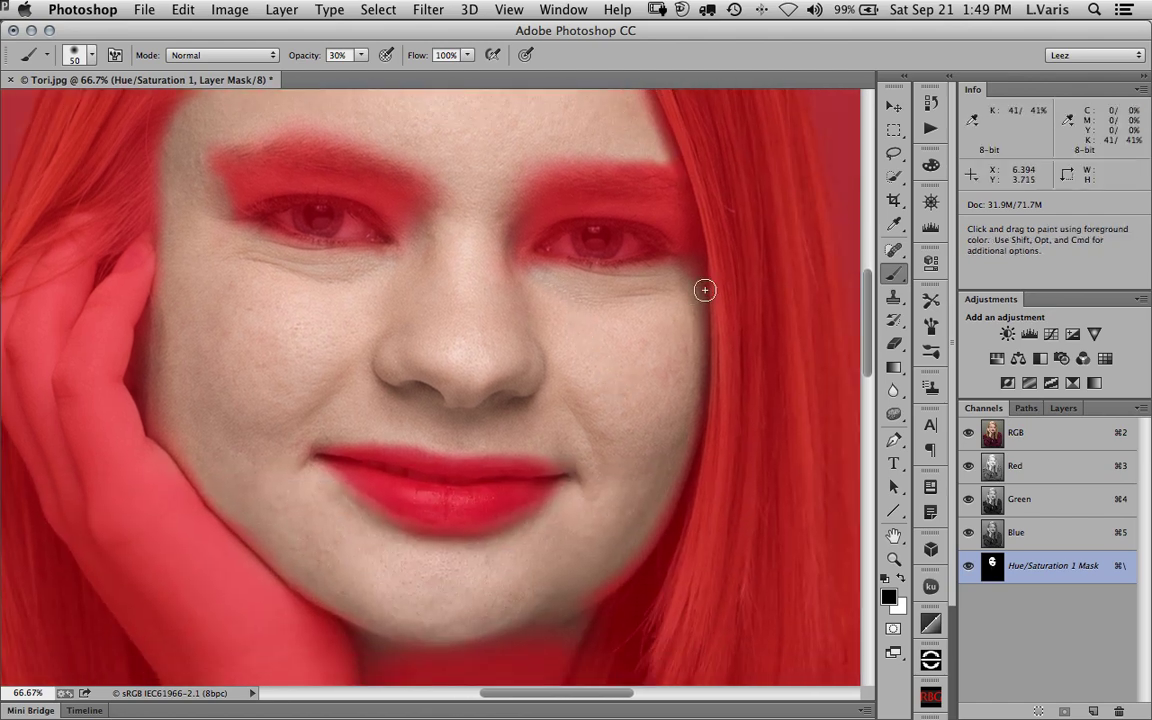
{"action": "key", "text": "bracketright"}
{"action": "key", "text": "bracketright"}
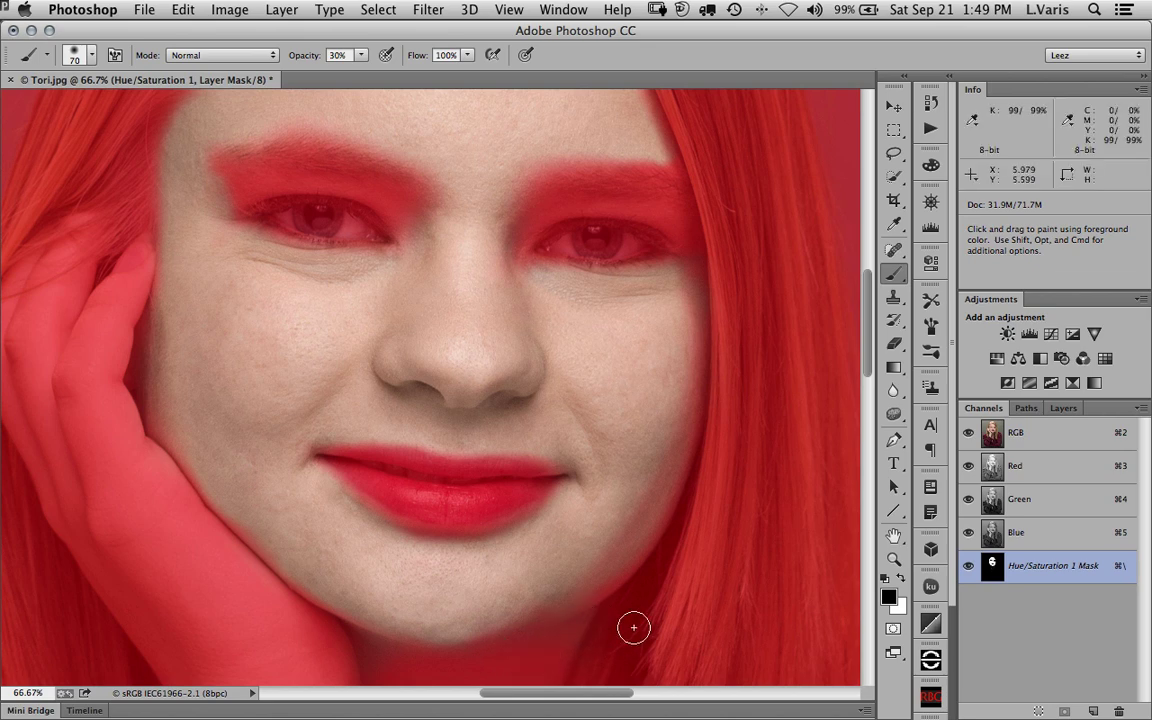
{"action": "mouse_move", "coordinate": [134, 288]}
{"action": "left_mouse_down"}
{"action": "mouse_move", "coordinate": [143, 362]}
{"action": "mouse_move", "coordinate": [127, 428]}
{"action": "left_mouse_up"}
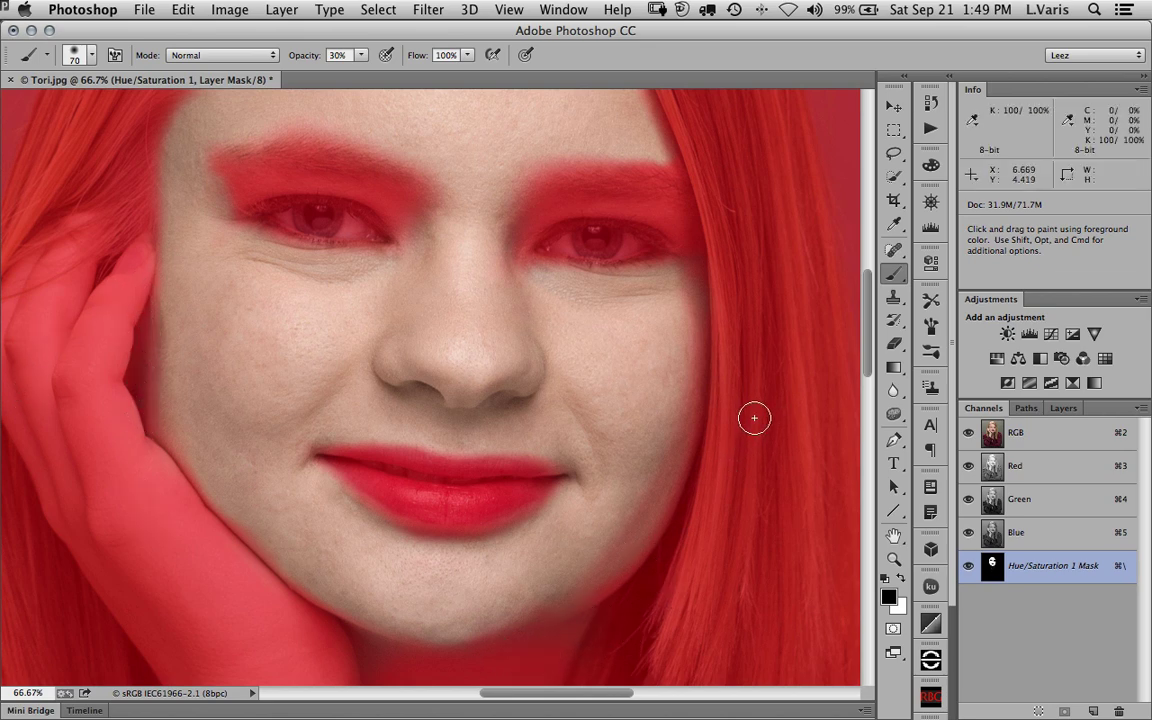
{"action": "key", "text": "super"}
Step: Hide the red mask overlay, restore white as foreground and zoom out to the whole face
{"action": "left_click", "coordinate": [968, 568]}
{"action": "key", "text": "x"}
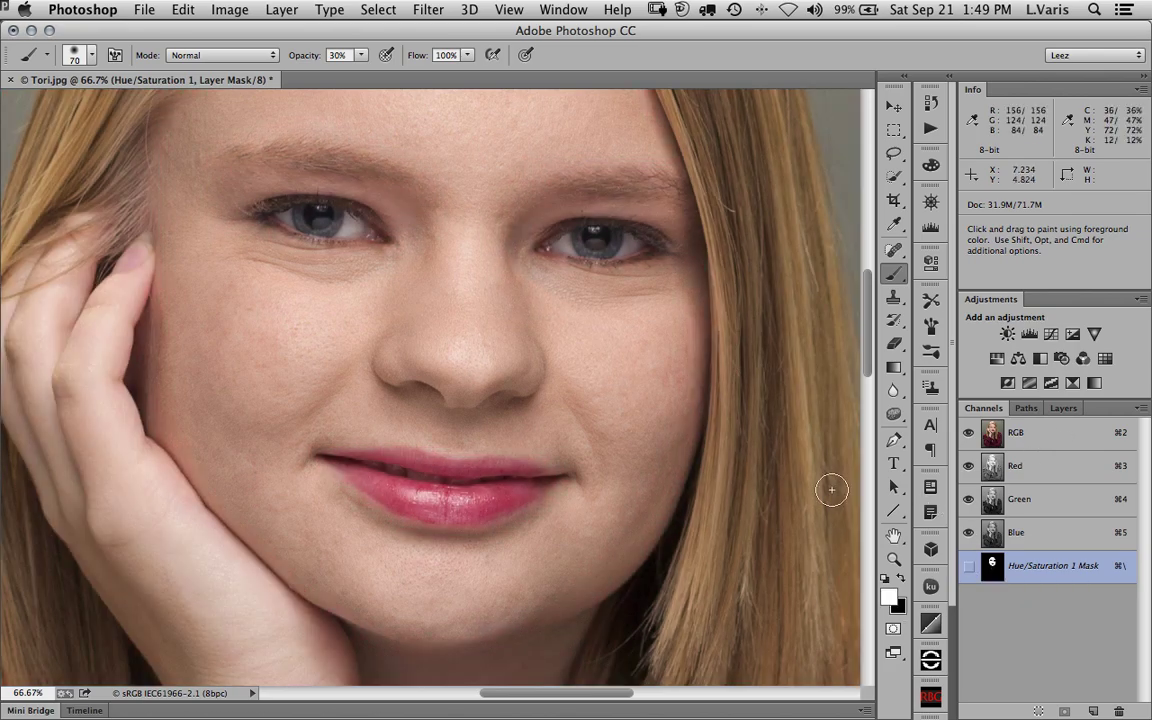
{"action": "key", "text": "super+minus"}
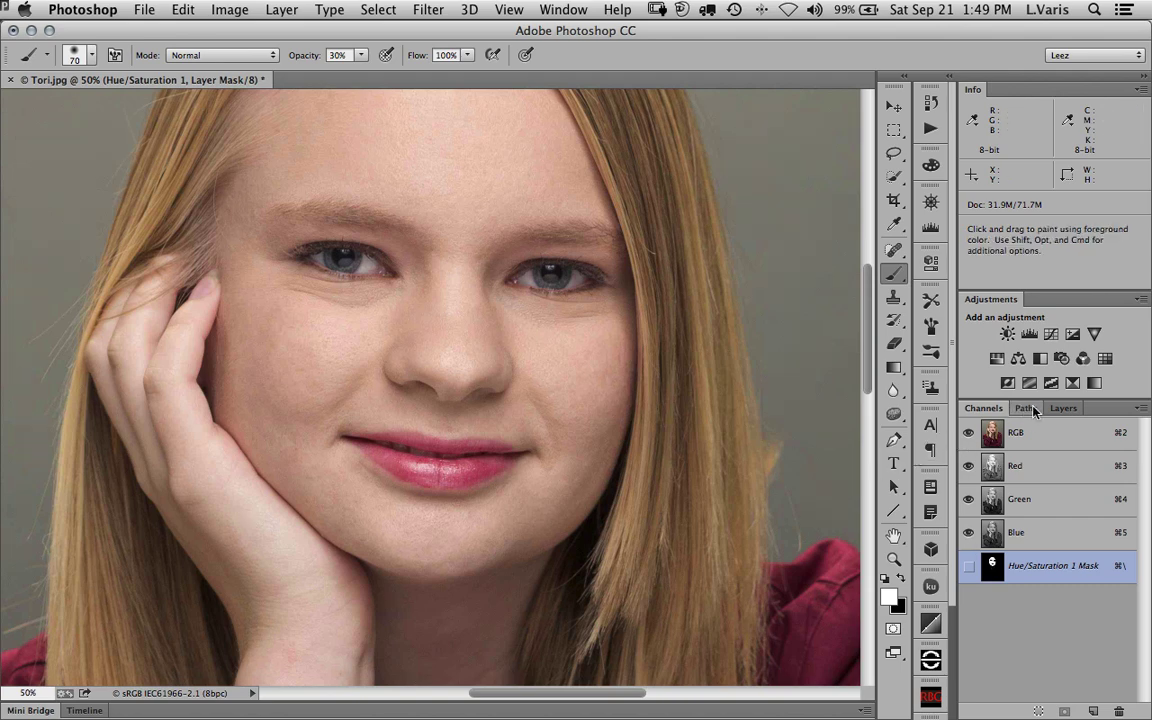
Step: In the Layers panel, toggle the Hue/Saturation layer off and on to compare, then target the layer itself
{"action": "left_click", "coordinate": [1064, 408]}
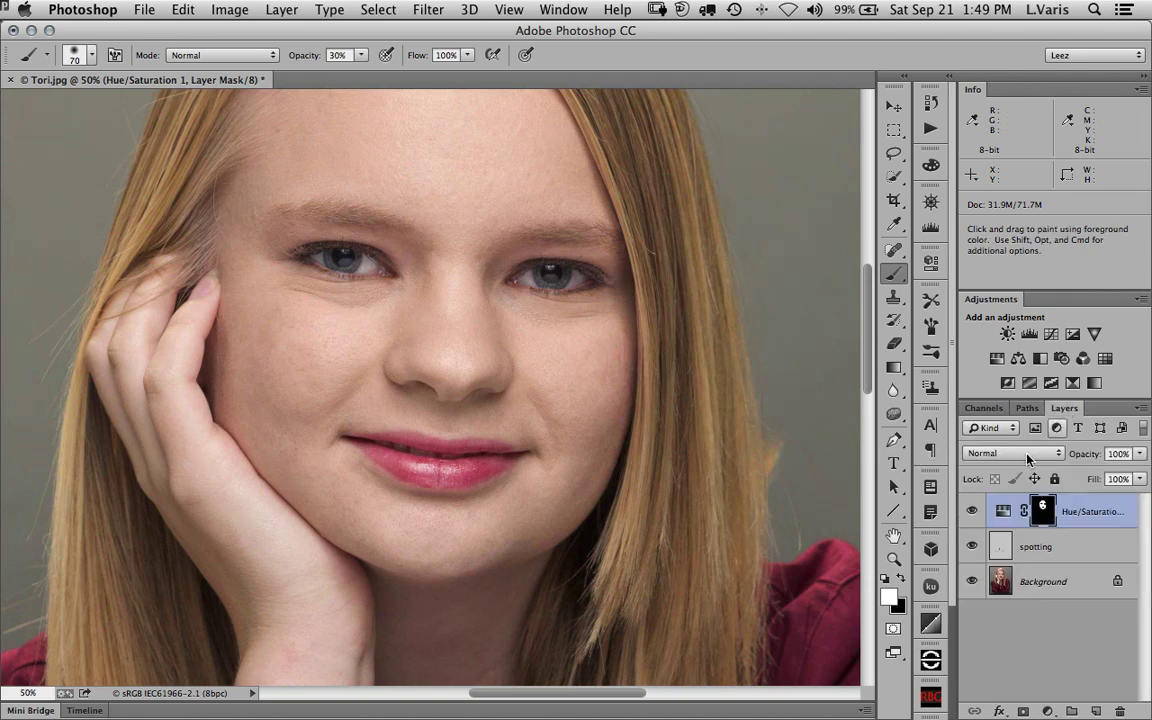
{"action": "left_click", "coordinate": [971, 512]}
{"action": "left_click", "coordinate": [971, 512]}
{"action": "left_click", "coordinate": [971, 512]}
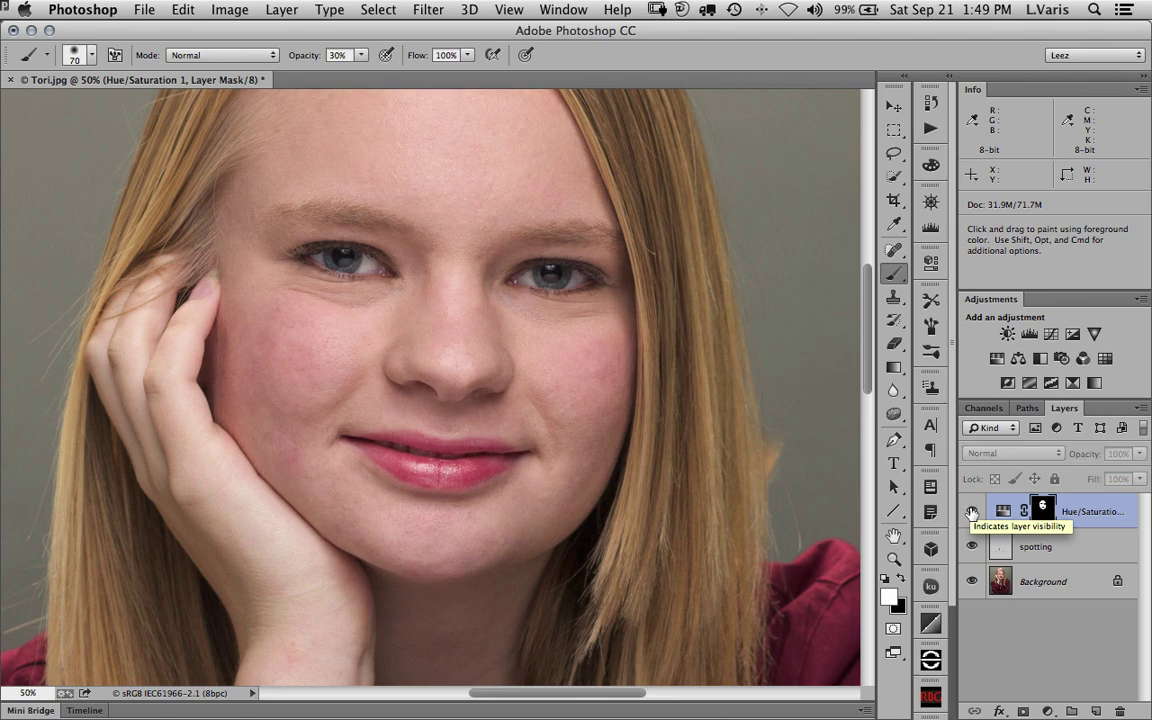
{"action": "left_click", "coordinate": [971, 512]}
{"action": "mouse_move", "coordinate": [546, 415]}
{"action": "left_mouse_down"}
{"action": "mouse_move", "coordinate": [617, 455]}
{"action": "mouse_move", "coordinate": [673, 524]}
{"action": "mouse_move", "coordinate": [651, 424]}
{"action": "left_mouse_up"}
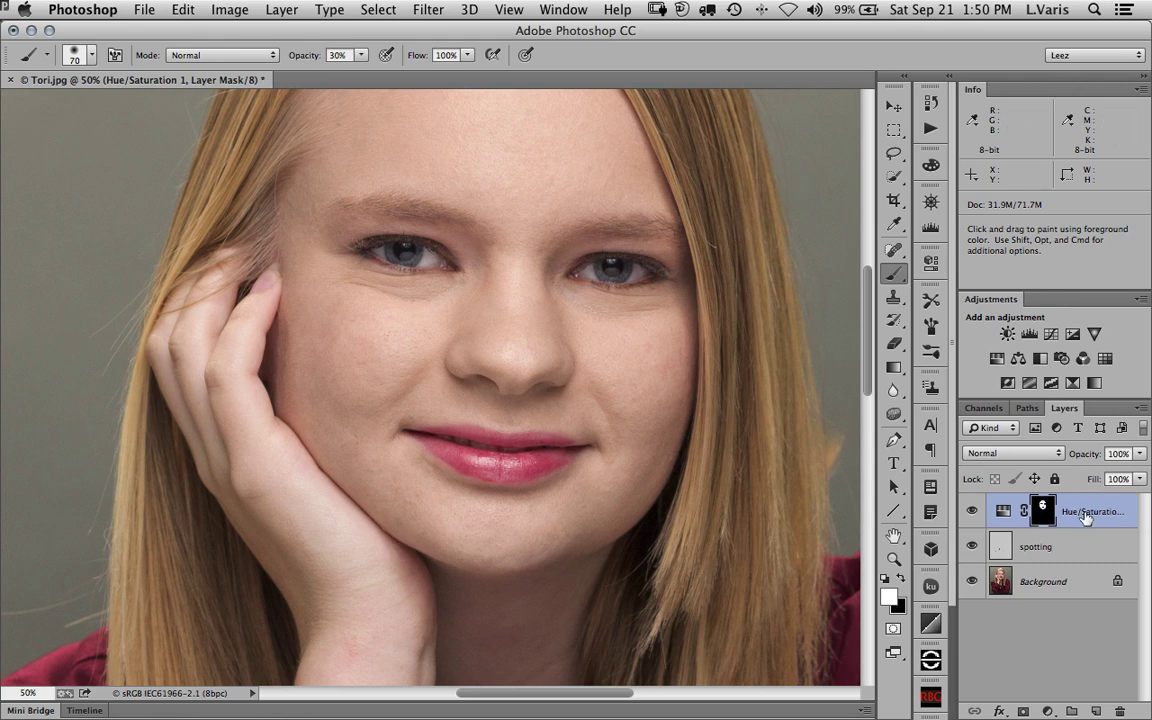
{"action": "key", "text": "ctrl+2"}
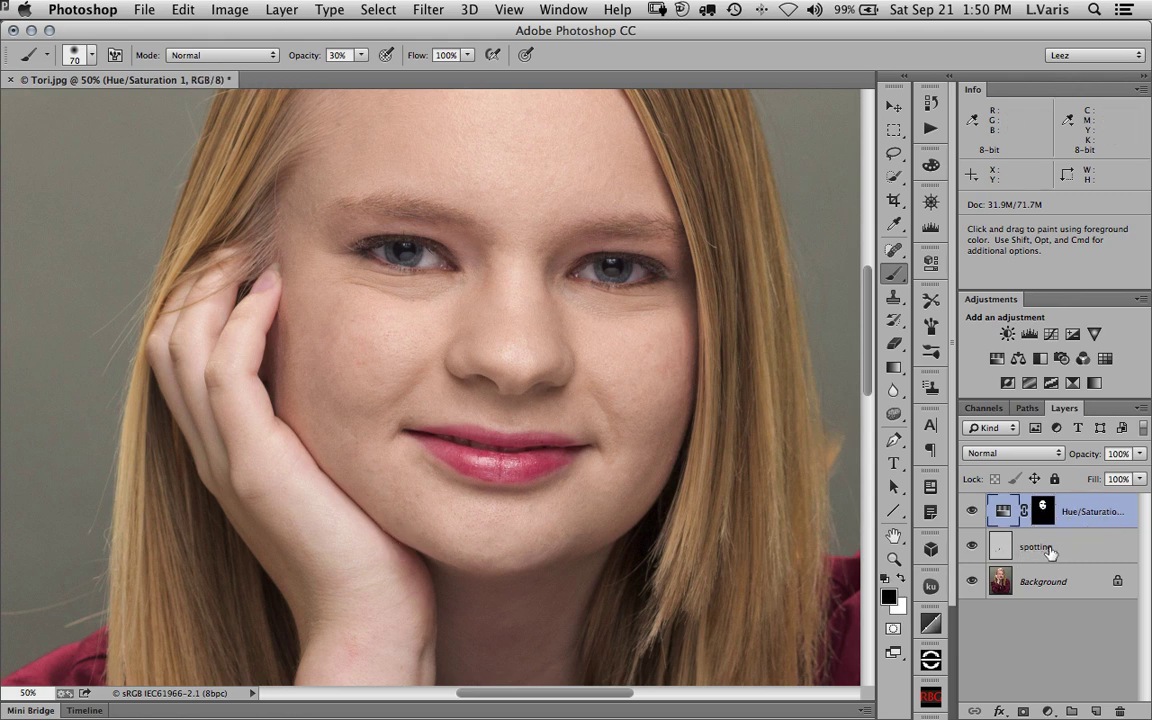
{"action": "key", "text": "space"}
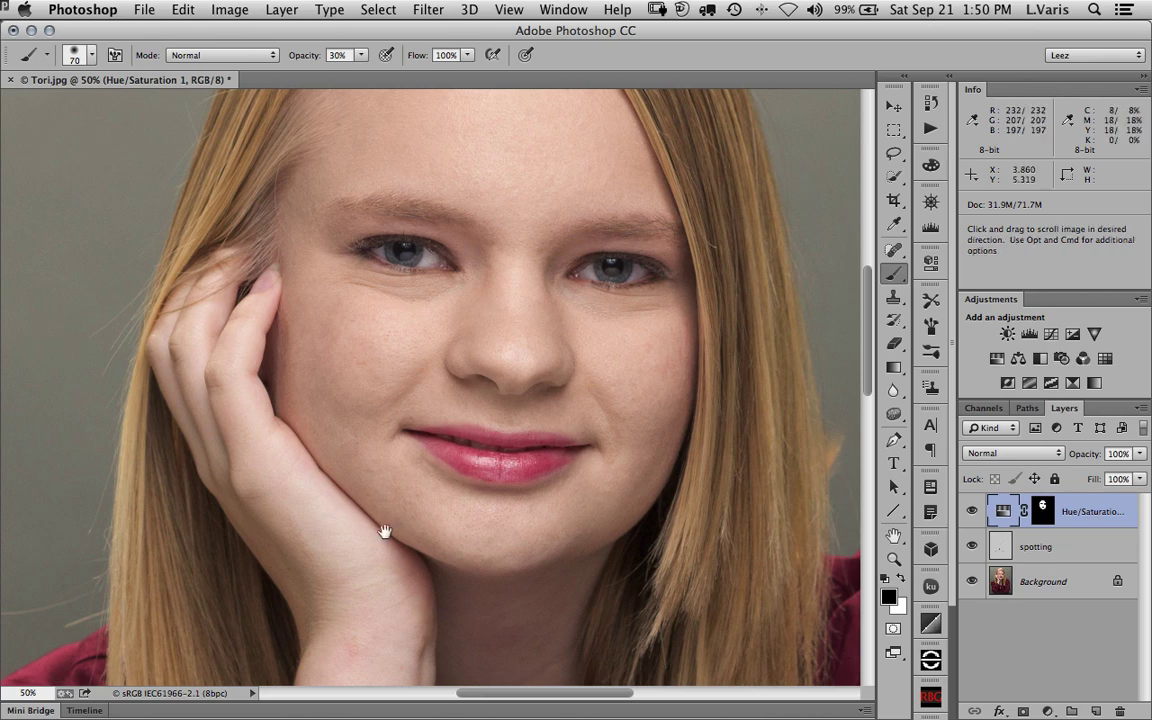
{"action": "mouse_move", "coordinate": [384, 531]}
{"action": "left_mouse_down"}
{"action": "mouse_move", "coordinate": [350, 147]}
{"action": "mouse_move", "coordinate": [334, 587]}
{"action": "mouse_move", "coordinate": [337, 566]}
{"action": "left_mouse_up"}
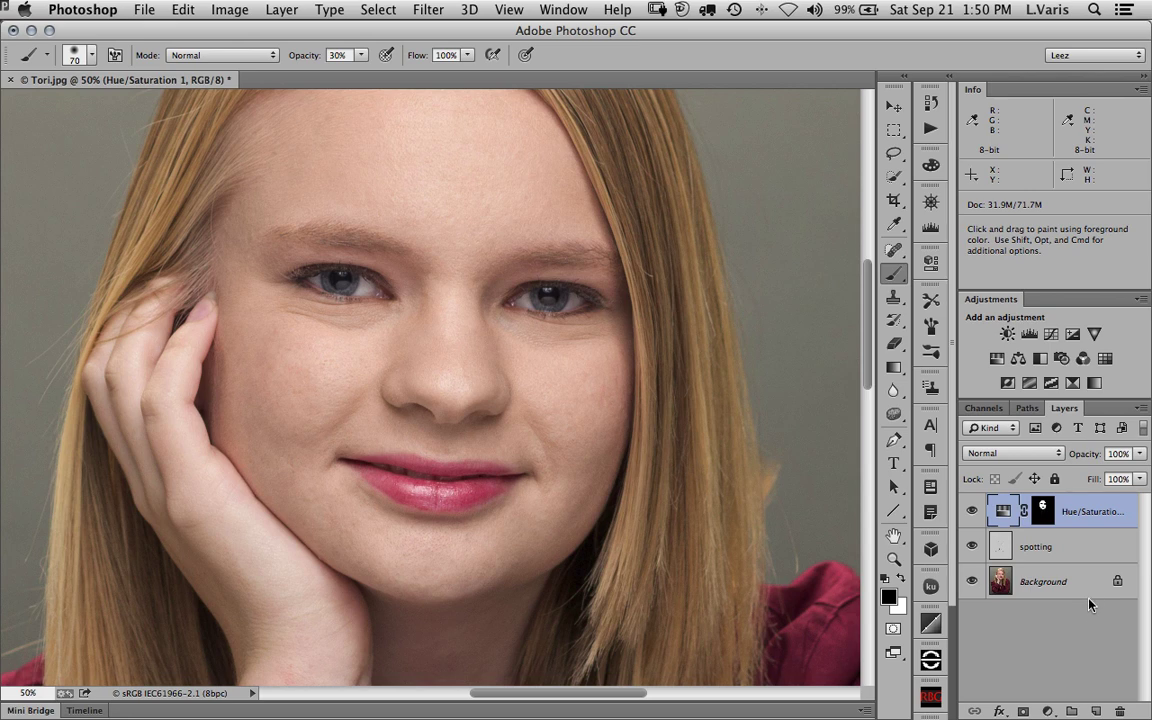
Step: Create a new layer, name it 'dodge & burn' and set its blend mode to Soft Light
{"action": "left_click", "coordinate": [1095, 711]}
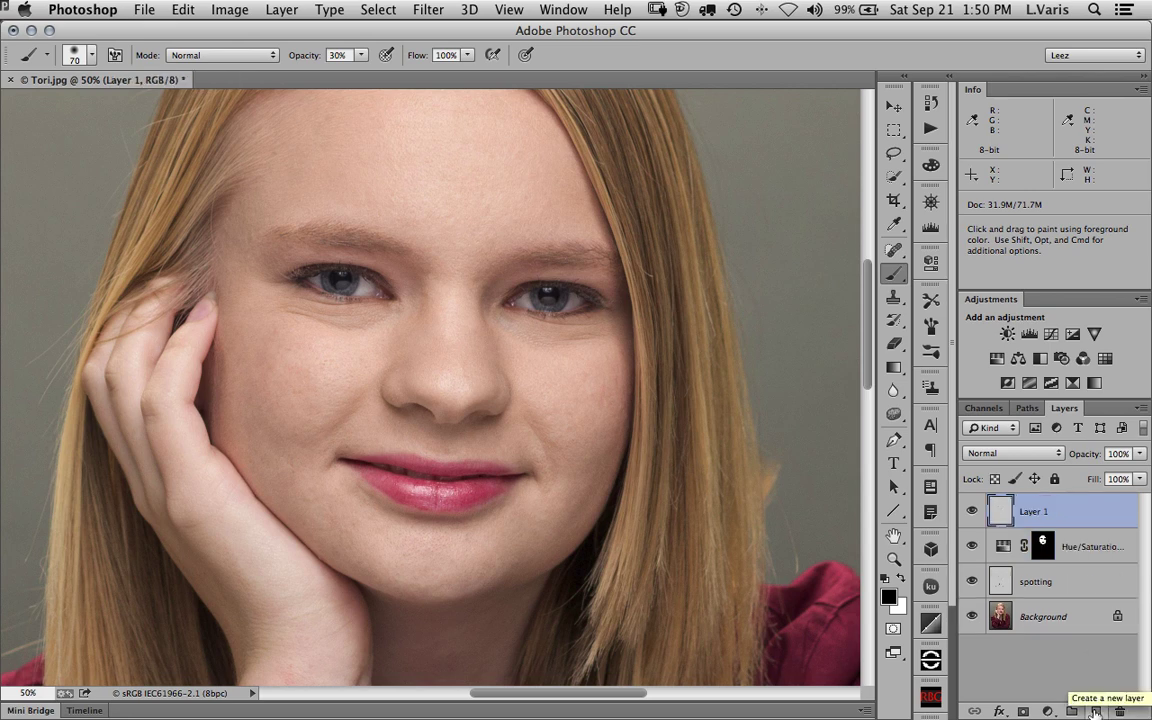
{"action": "double_click", "coordinate": [1027, 513]}
{"action": "type", "text": "dod"}
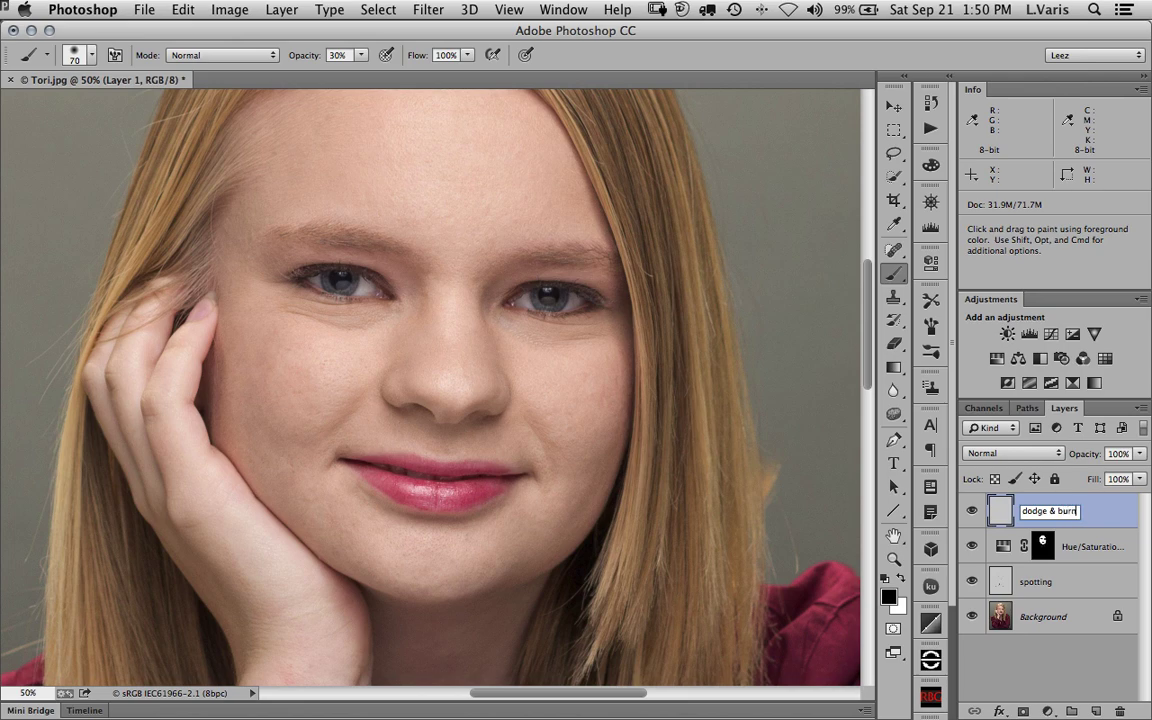
{"action": "type", "text": "ge & burn"}
{"action": "key", "text": "Return"}
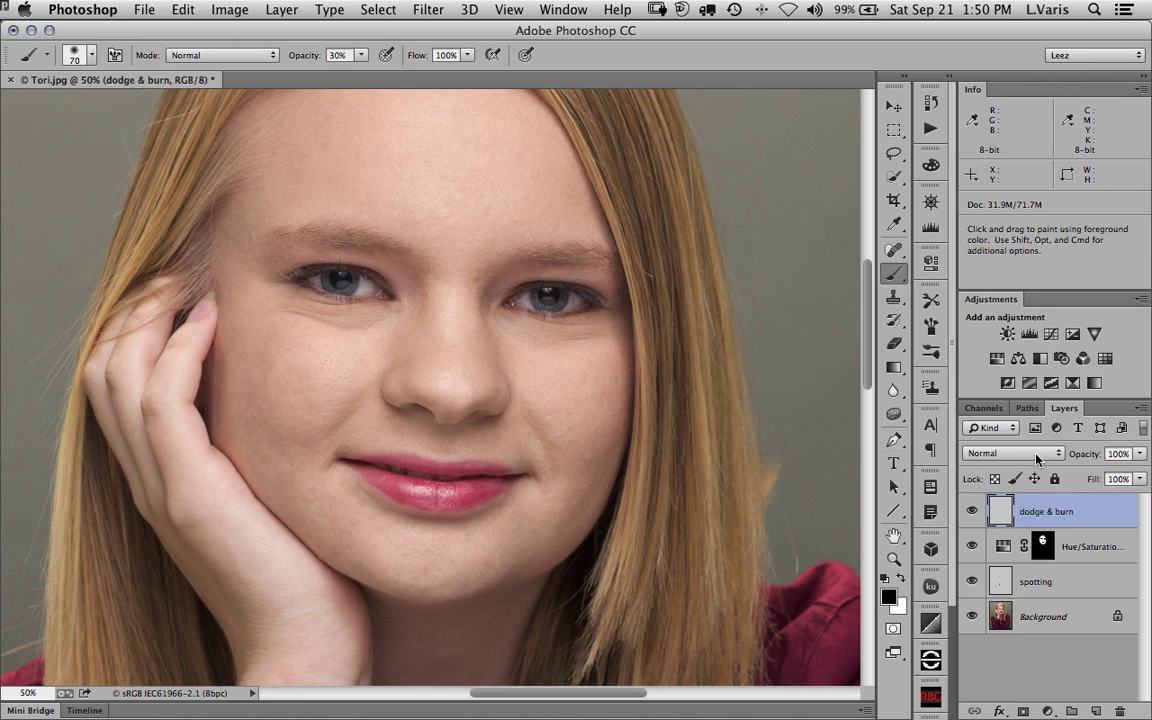
{"action": "left_click", "coordinate": [1037, 455]}
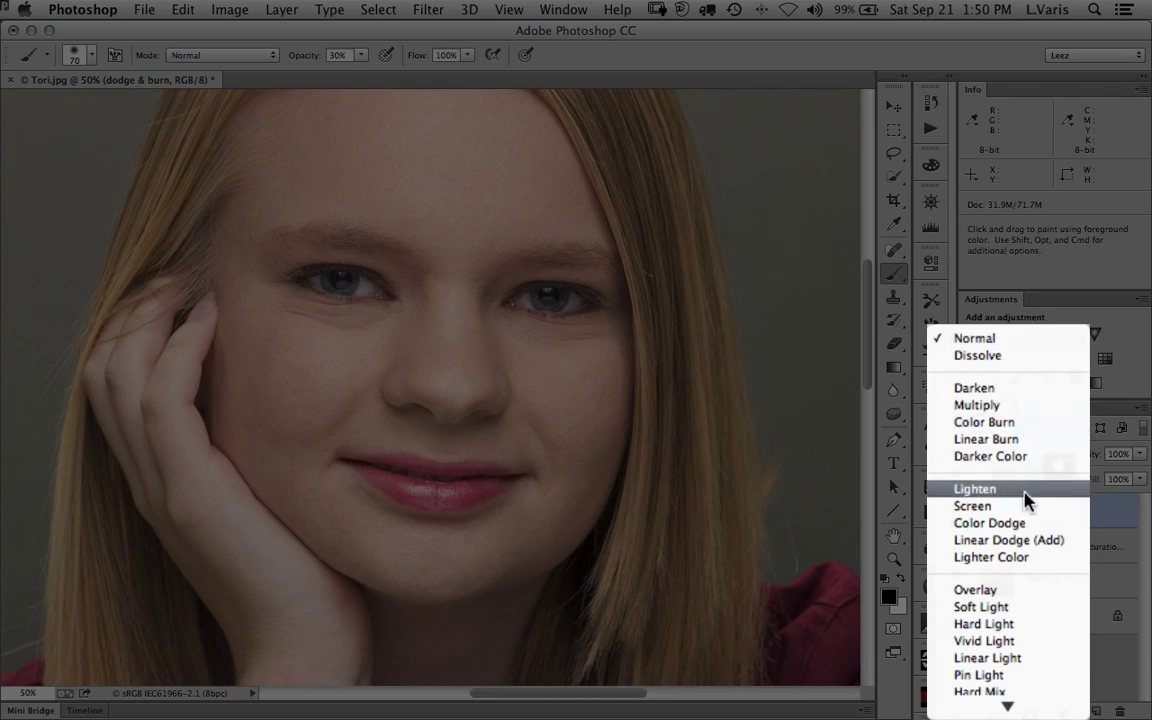
{"action": "left_click", "coordinate": [1020, 607]}
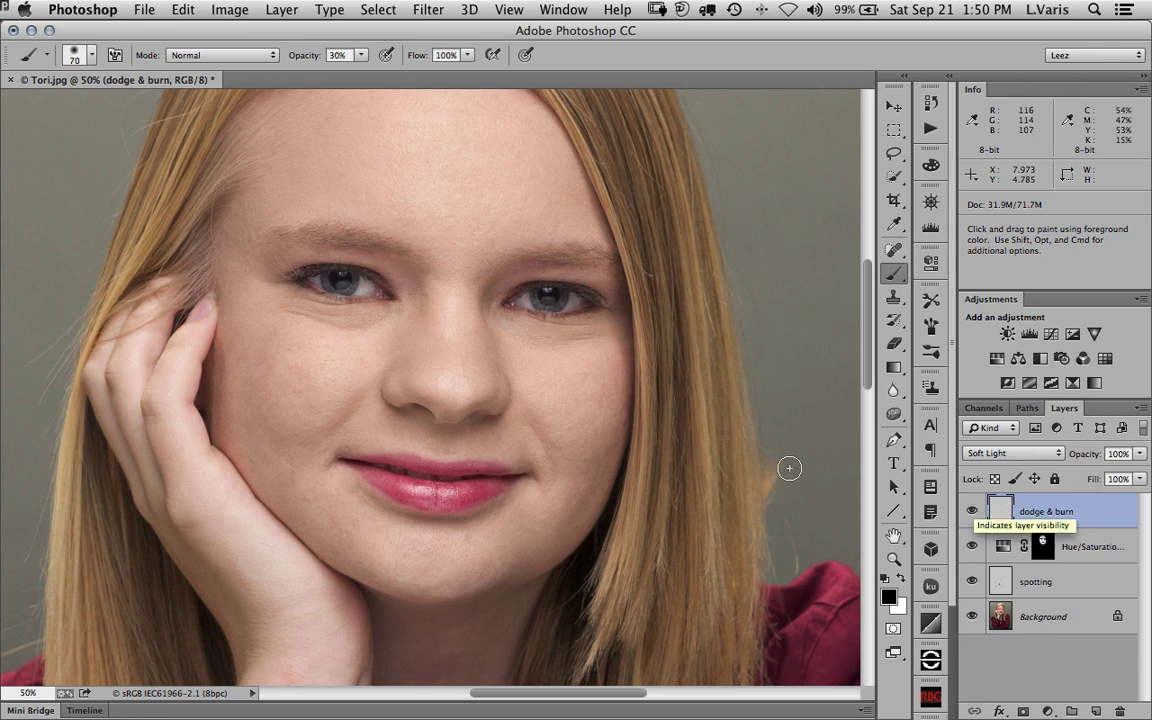
Step: Zoom in on the nose to a 100% view of the face
{"action": "key", "text": "space"}
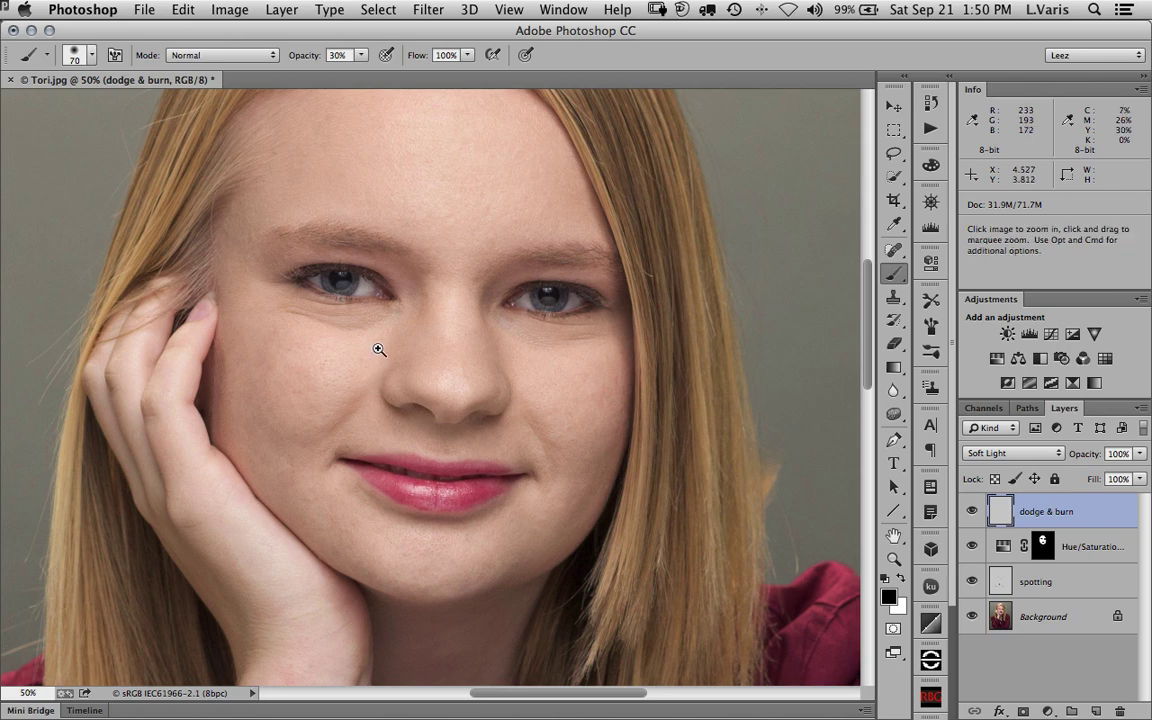
{"action": "left_click", "coordinate": [378, 345], "text": "super"}
{"action": "left_click", "coordinate": [416, 349], "text": "super"}
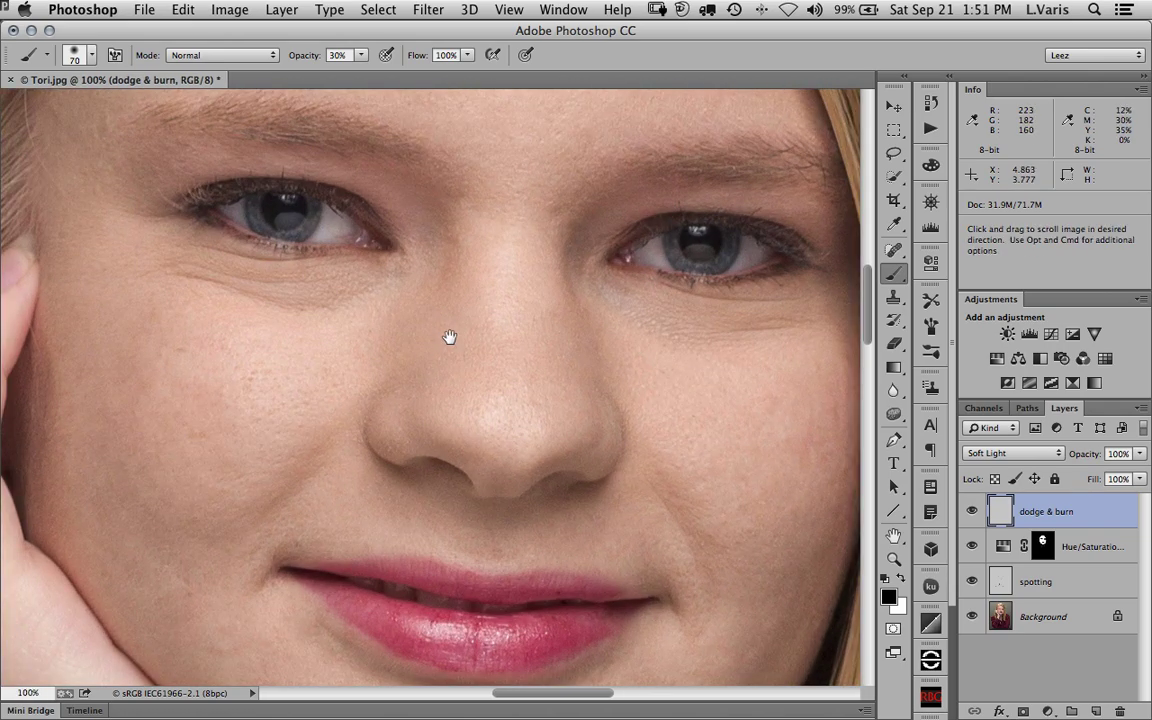
Step: Shrink the brush to size 7 at 5% opacity with white foreground, framing the eyes and nose
{"action": "left_click_drag", "start_coordinate": [462, 352], "coordinate": [506, 432]}
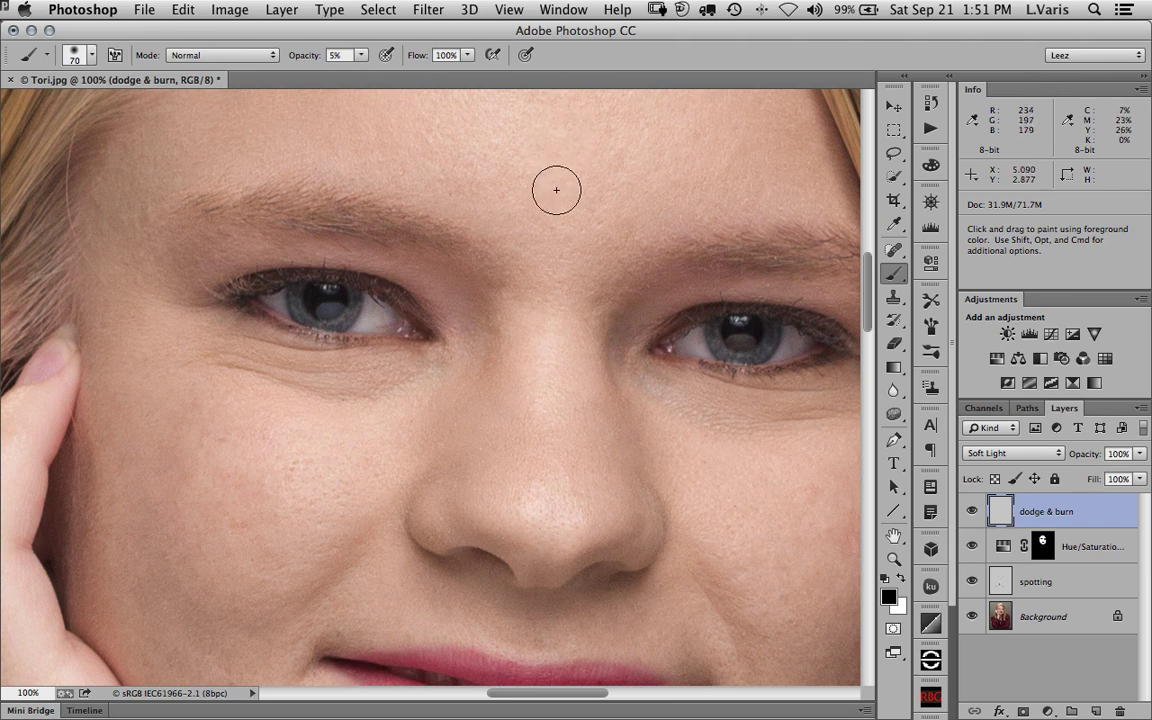
{"action": "key", "text": "bracketleft"}
{"action": "key", "text": "bracketleft"}
{"action": "key", "text": "bracketleft"}
{"action": "key", "text": "bracketleft"}
{"action": "key", "text": "bracketleft"}
{"action": "key", "text": "bracketleft"}
{"action": "key", "text": "bracketleft"}
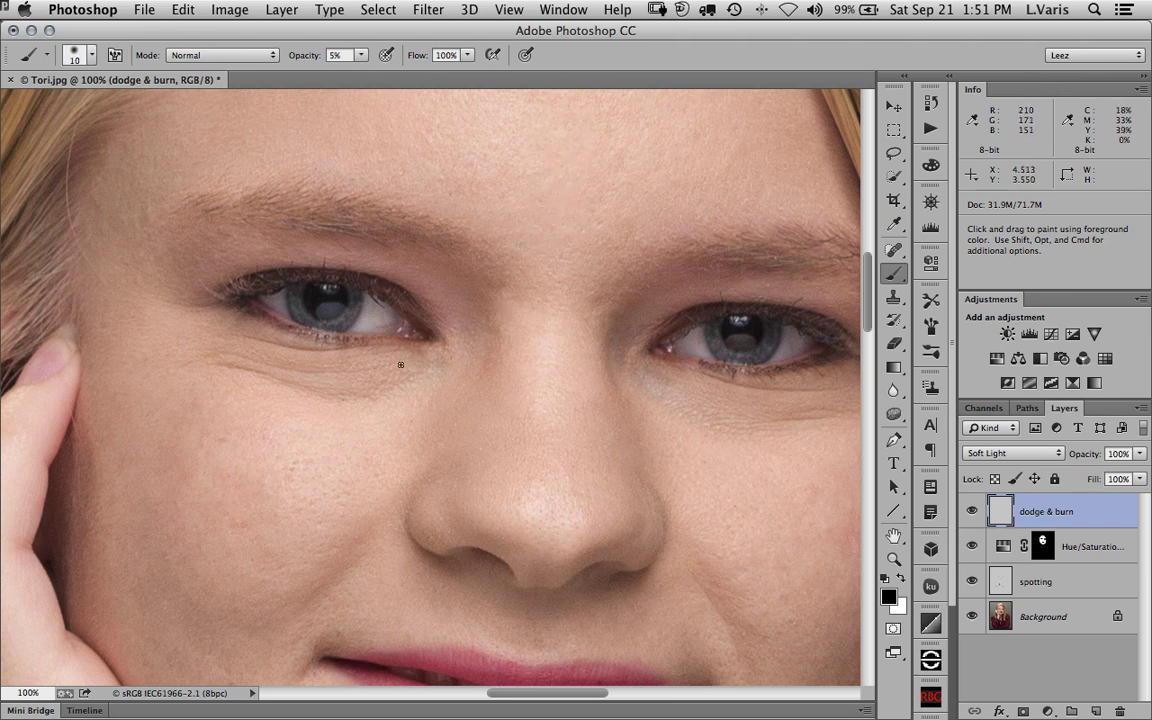
{"action": "scroll", "coordinate": [404, 396], "scroll_direction": "left", "scroll_amount": 5}
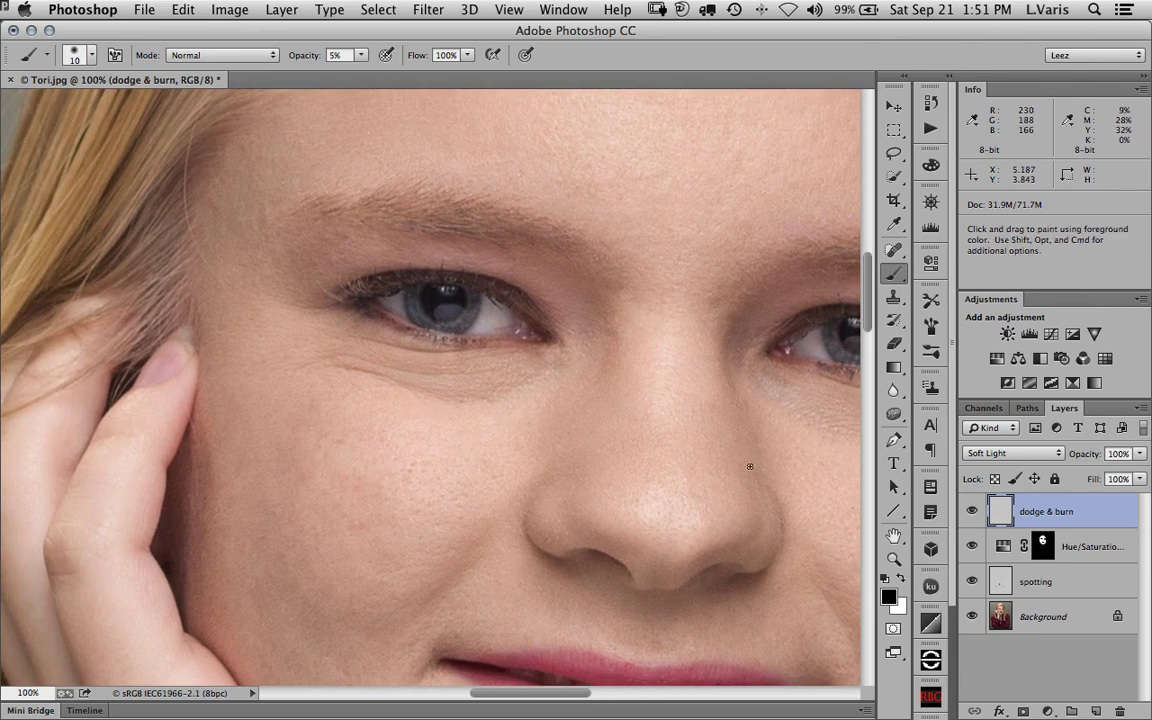
{"action": "key", "text": "x"}
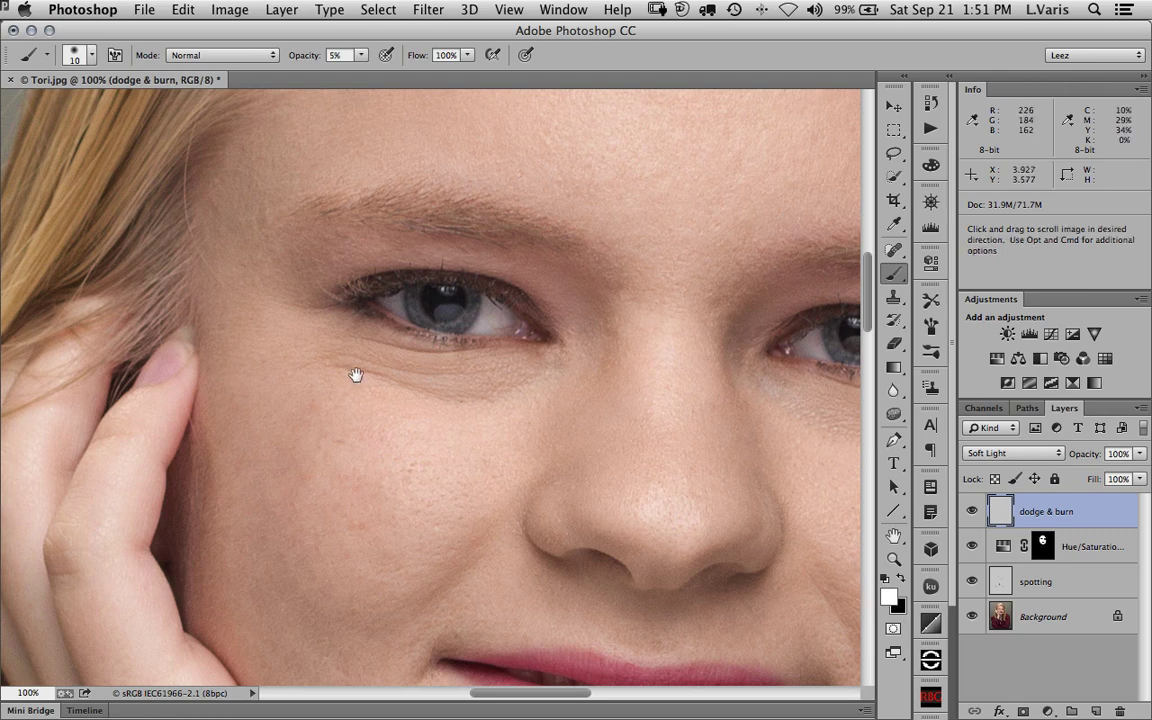
{"action": "scroll", "coordinate": [360, 378], "scroll_direction": "up", "scroll_amount": 1}
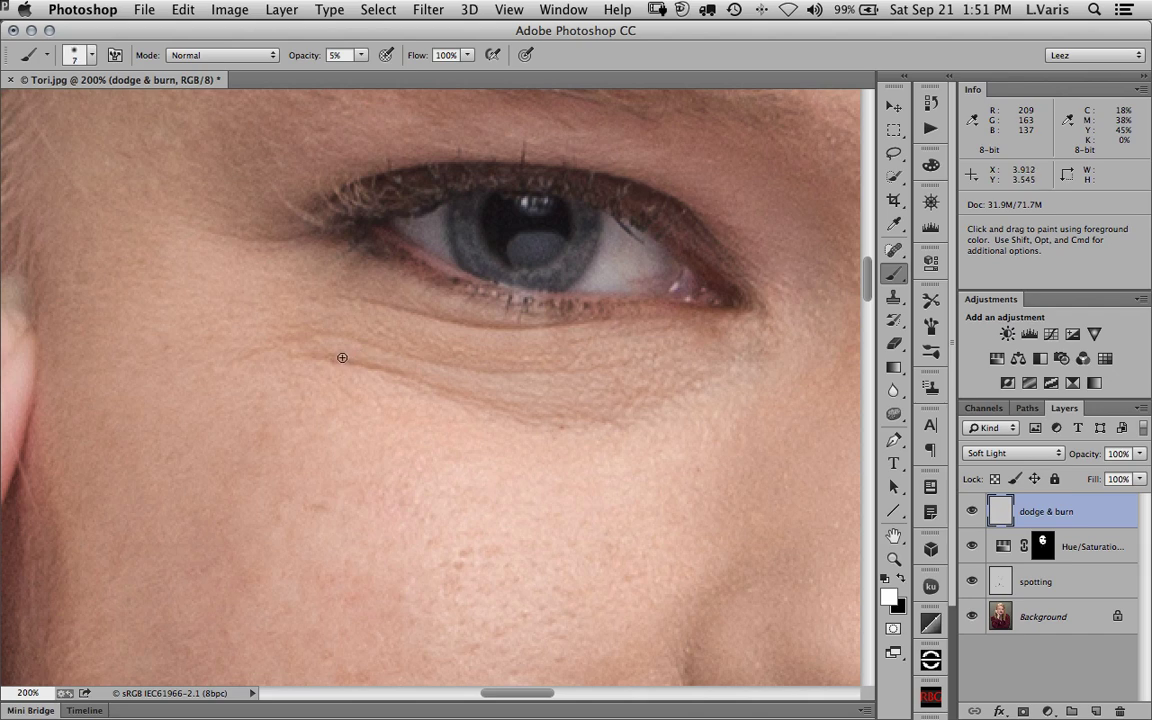
Step: Paint faint white strokes along the creases beneath the left eye
{"action": "mouse_move", "coordinate": [322, 357]}
{"action": "left_mouse_down"}
{"action": "mouse_move", "coordinate": [384, 369]}
{"action": "mouse_move", "coordinate": [290, 353]}
{"action": "mouse_move", "coordinate": [334, 359]}
{"action": "left_mouse_up"}
{"action": "mouse_move", "coordinate": [367, 369]}
{"action": "left_mouse_down"}
{"action": "mouse_move", "coordinate": [380, 310]}
{"action": "mouse_move", "coordinate": [417, 377]}
{"action": "mouse_move", "coordinate": [443, 387]}
{"action": "left_mouse_up"}
{"action": "left_click_drag", "start_coordinate": [374, 306], "coordinate": [471, 321]}
{"action": "mouse_move", "coordinate": [471, 321]}
{"action": "left_mouse_down"}
{"action": "mouse_move", "coordinate": [484, 325]}
{"action": "mouse_move", "coordinate": [344, 300]}
{"action": "mouse_move", "coordinate": [372, 305]}
{"action": "left_mouse_up"}
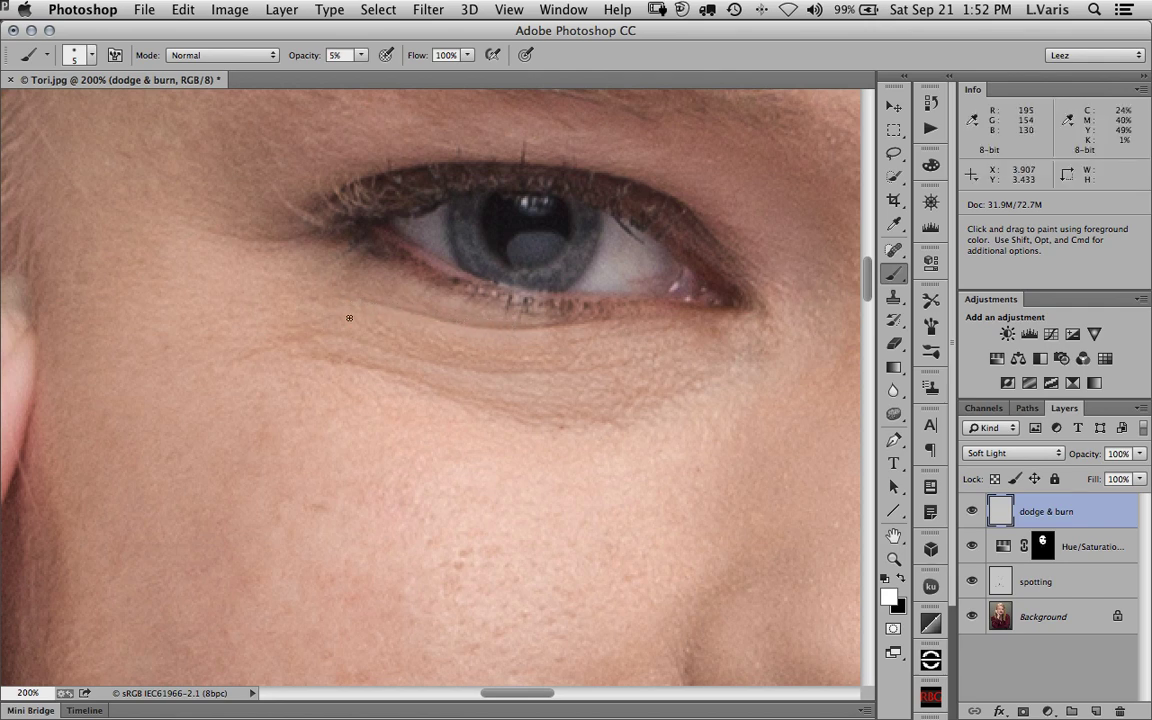
{"action": "mouse_move", "coordinate": [273, 349]}
{"action": "left_mouse_down"}
{"action": "mouse_move", "coordinate": [313, 351]}
{"action": "mouse_move", "coordinate": [294, 354]}
{"action": "mouse_move", "coordinate": [341, 361]}
{"action": "mouse_move", "coordinate": [330, 334]}
{"action": "mouse_move", "coordinate": [311, 335]}
{"action": "mouse_move", "coordinate": [373, 348]}
{"action": "mouse_move", "coordinate": [342, 363]}
{"action": "mouse_move", "coordinate": [423, 372]}
{"action": "mouse_move", "coordinate": [378, 368]}
{"action": "mouse_move", "coordinate": [409, 375]}
{"action": "mouse_move", "coordinate": [398, 386]}
{"action": "mouse_move", "coordinate": [410, 392]}
{"action": "mouse_move", "coordinate": [405, 383]}
{"action": "mouse_move", "coordinate": [450, 399]}
{"action": "left_mouse_up"}
Step: Compare by toggling dodge & burn, then add two more lightening strokes under the eye
{"action": "left_click", "coordinate": [973, 510]}
{"action": "key", "text": "bracketright"}
{"action": "key", "text": "bracketright"}
{"action": "key", "text": "bracketright"}
{"action": "key", "text": "bracketright"}
{"action": "key", "text": "bracketright"}
{"action": "key", "text": "bracketleft"}
{"action": "mouse_move", "coordinate": [509, 355]}
{"action": "left_mouse_down"}
{"action": "mouse_move", "coordinate": [455, 353]}
{"action": "mouse_move", "coordinate": [545, 363]}
{"action": "left_mouse_up"}
{"action": "mouse_move", "coordinate": [391, 367]}
{"action": "left_mouse_down"}
{"action": "mouse_move", "coordinate": [573, 411]}
{"action": "mouse_move", "coordinate": [509, 407]}
{"action": "mouse_move", "coordinate": [603, 413]}
{"action": "mouse_move", "coordinate": [572, 404]}
{"action": "mouse_move", "coordinate": [649, 388]}
{"action": "mouse_move", "coordinate": [601, 415]}
{"action": "mouse_move", "coordinate": [693, 374]}
{"action": "mouse_move", "coordinate": [623, 401]}
{"action": "mouse_move", "coordinate": [685, 376]}
{"action": "mouse_move", "coordinate": [649, 386]}
{"action": "mouse_move", "coordinate": [678, 385]}
{"action": "mouse_move", "coordinate": [657, 384]}
{"action": "mouse_move", "coordinate": [622, 413]}
{"action": "mouse_move", "coordinate": [545, 410]}
{"action": "mouse_move", "coordinate": [466, 388]}
{"action": "left_mouse_up"}
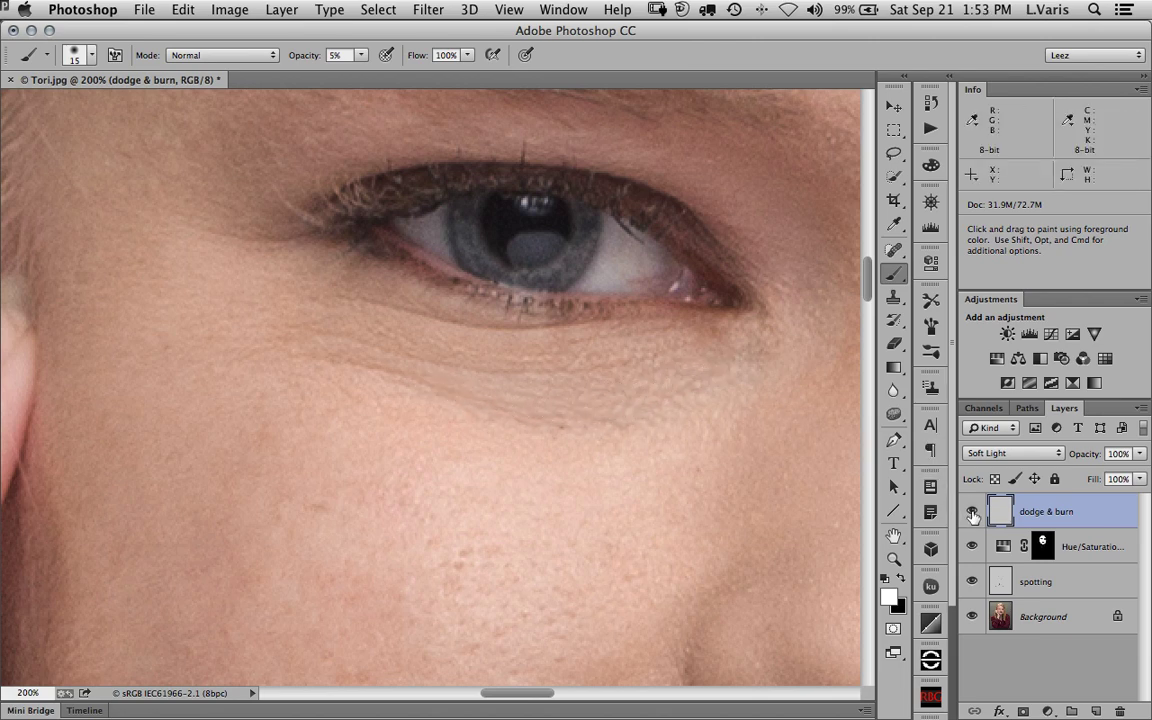
Step: Flip dodge & burn off and on to compare, set the brush to size 20, and zoom out to 100%
{"action": "left_click", "coordinate": [972, 512]}
{"action": "left_click", "coordinate": [972, 512]}
{"action": "left_click", "coordinate": [972, 512]}
{"action": "left_click", "coordinate": [972, 512]}
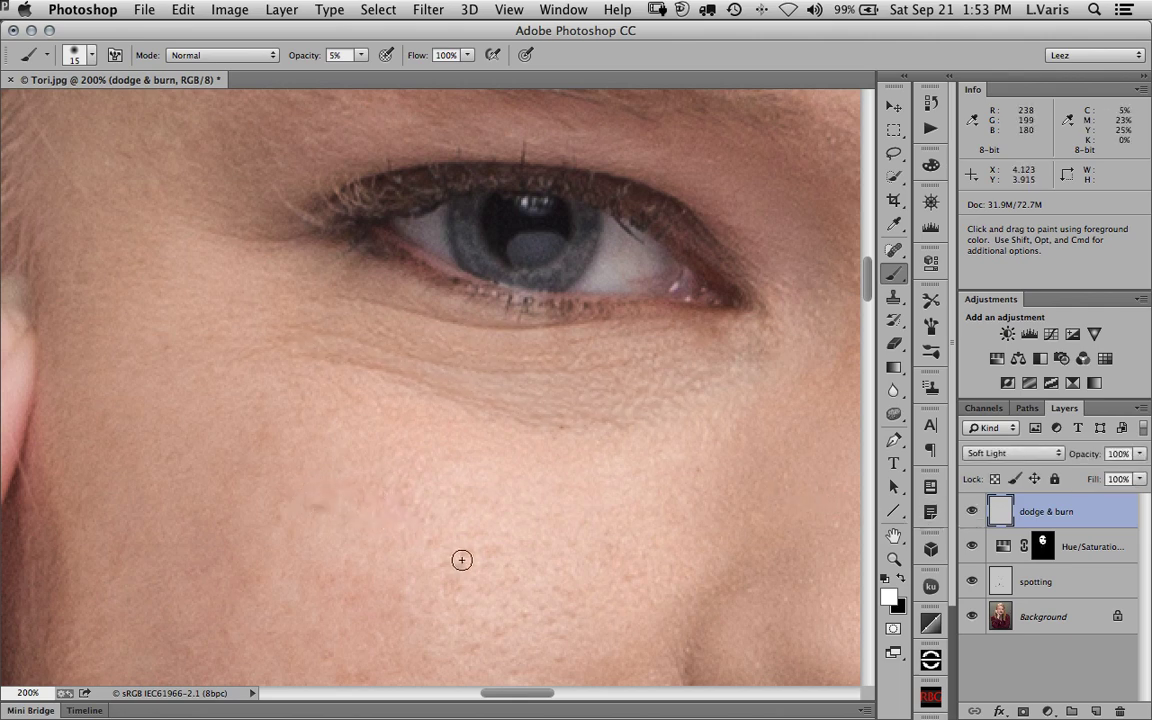
{"action": "key", "text": "bracketleft"}
{"action": "key", "text": "bracketleft"}
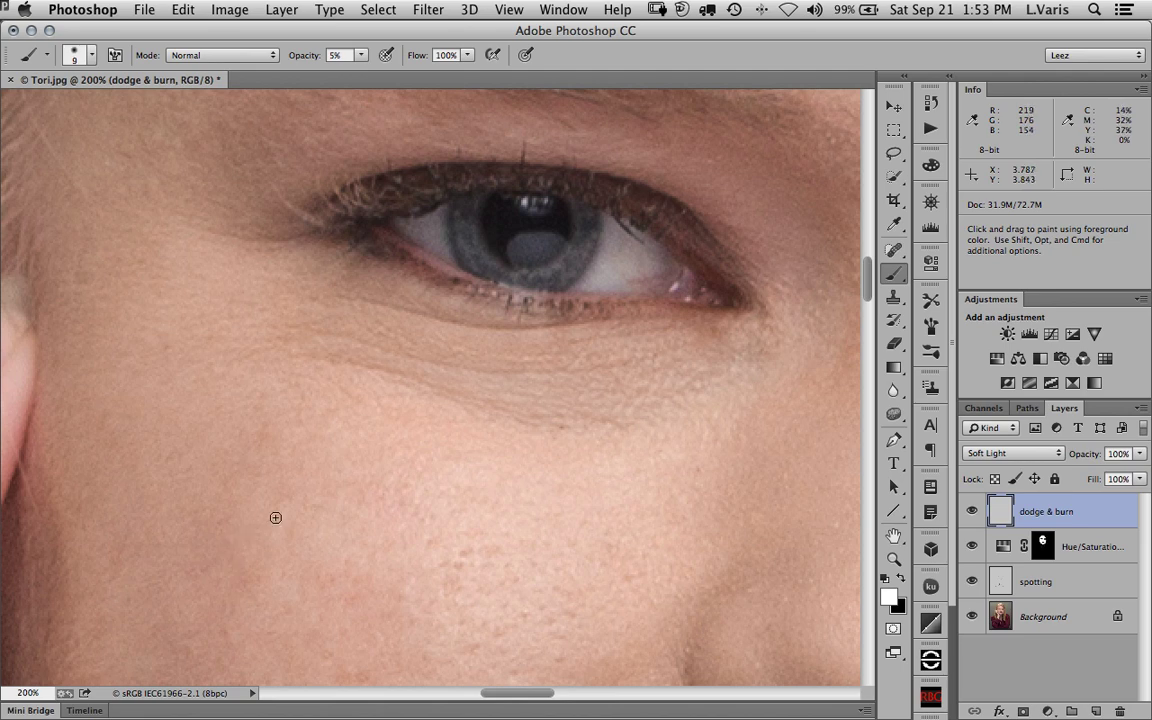
{"action": "key", "text": "bracketright"}
{"action": "key", "text": "bracketright"}
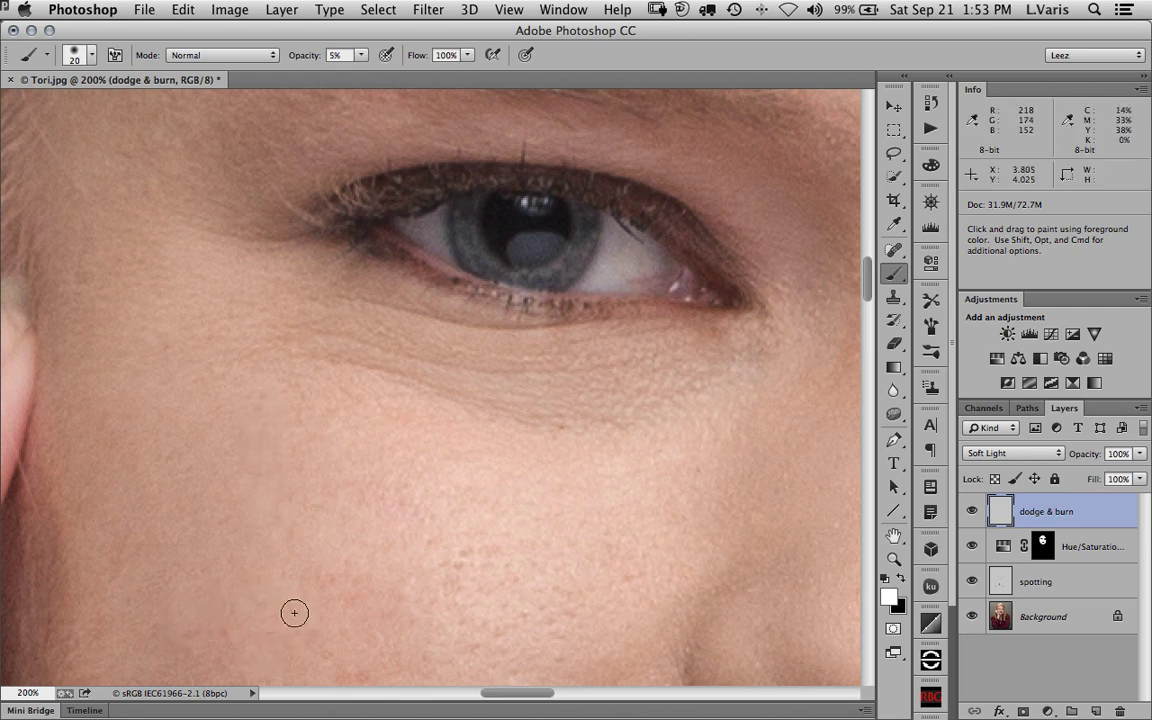
{"action": "key", "text": "super"}
{"action": "key", "text": "super+minus"}
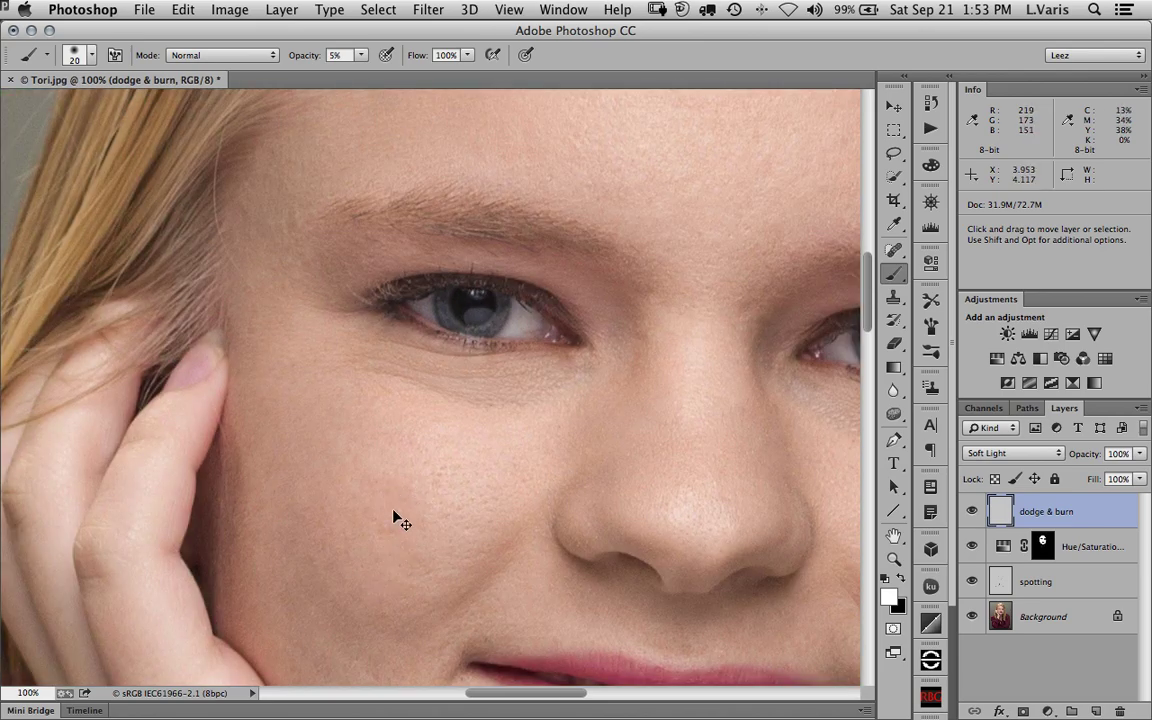
Step: Paint three faint 5% white strokes over the cheek, ending with the brush at size 8
{"action": "key", "text": "super+plus"}
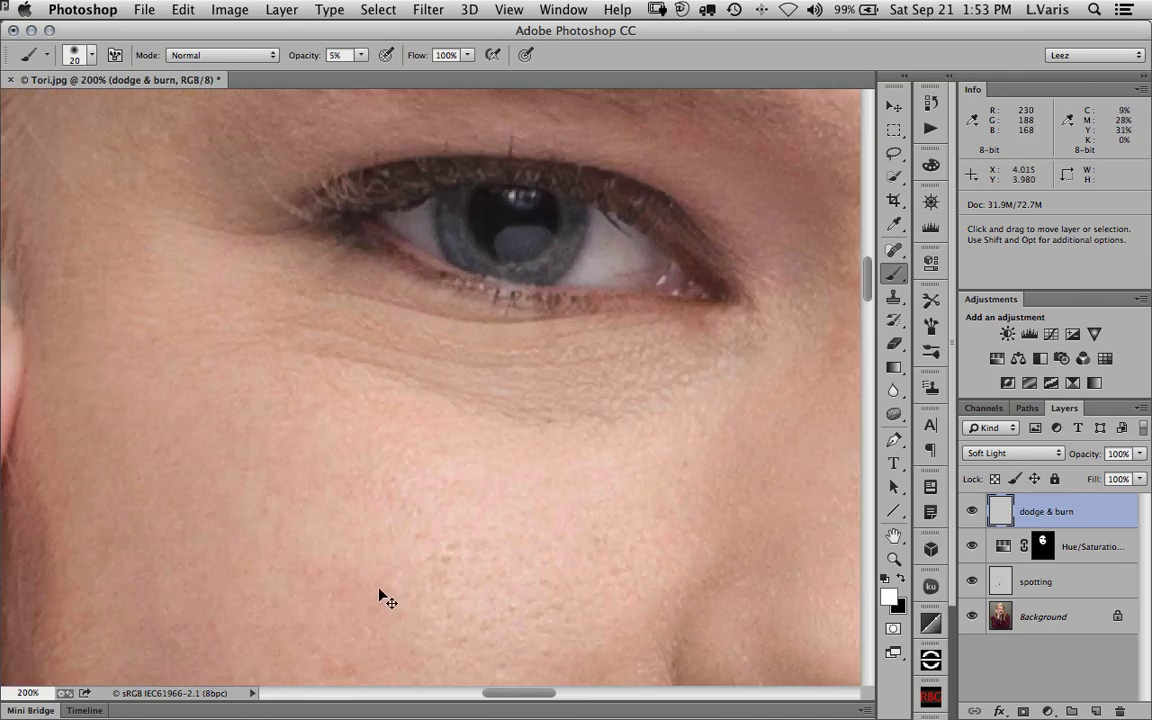
{"action": "scroll", "coordinate": [383, 581], "scroll_direction": "down", "scroll_amount": 3}
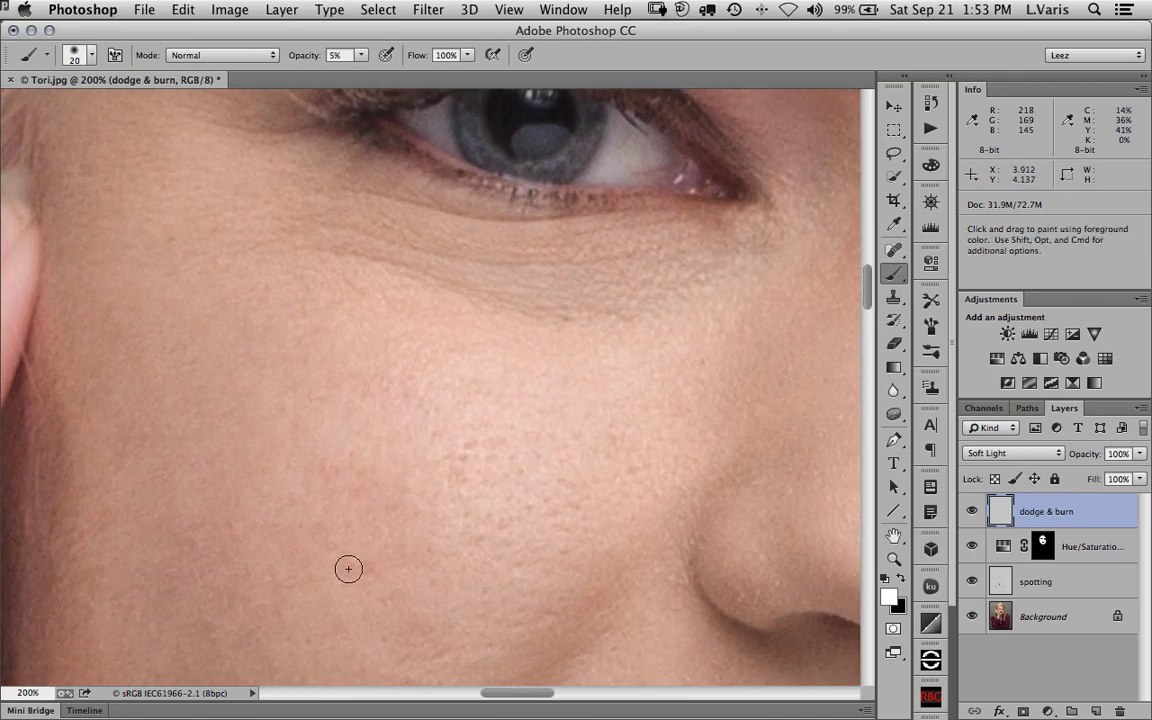
{"action": "key", "text": "bracketleft"}
{"action": "key", "text": "bracketleft"}
{"action": "key", "text": "bracketright"}
{"action": "key", "text": "bracketright"}
{"action": "key", "text": "bracketright"}
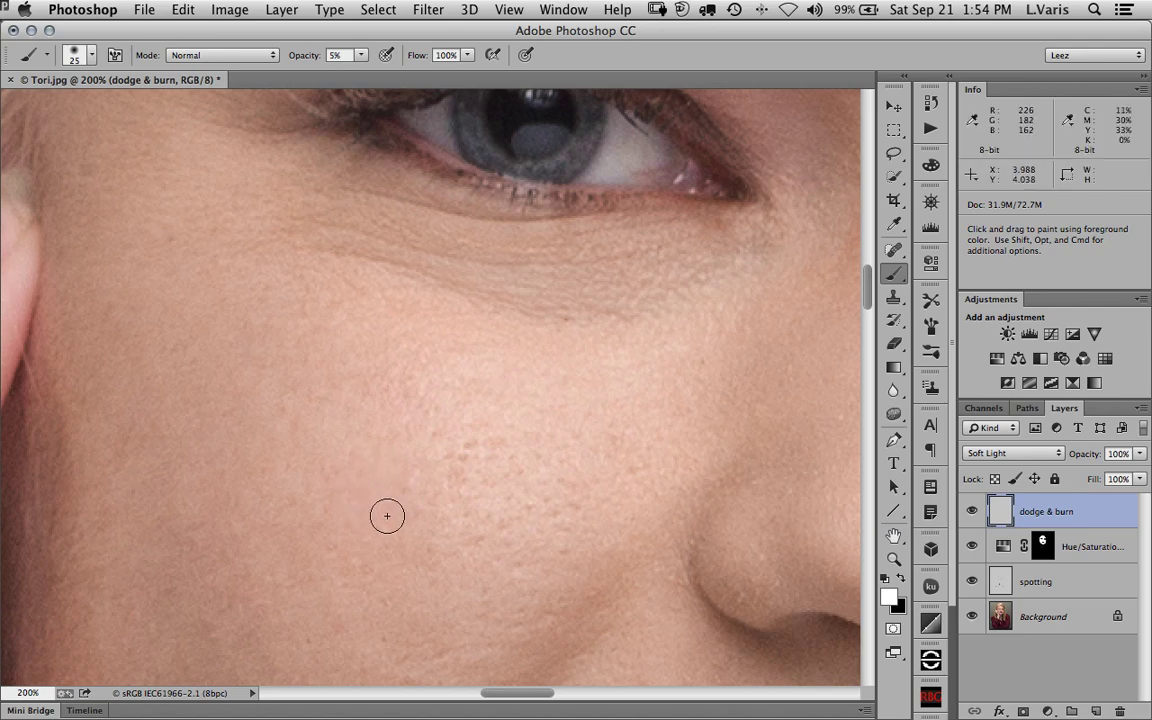
{"action": "key", "text": "super+minus"}
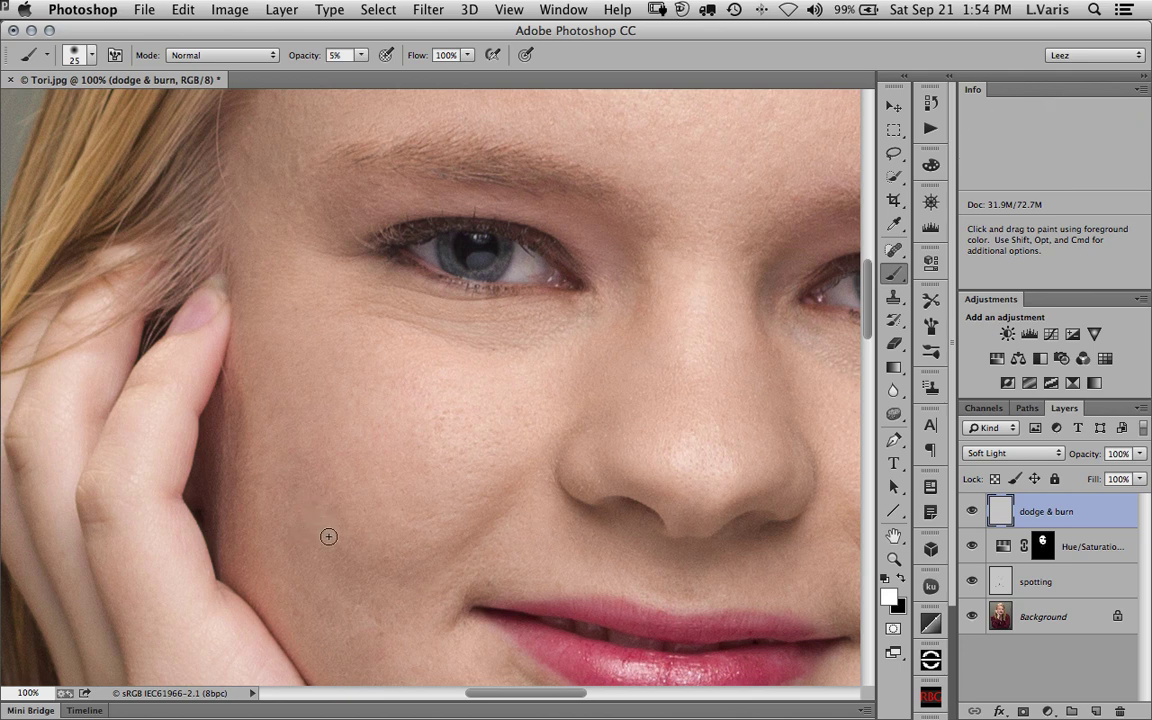
{"action": "mouse_move", "coordinate": [341, 514]}
{"action": "left_mouse_down"}
{"action": "mouse_move", "coordinate": [335, 559]}
{"action": "mouse_move", "coordinate": [344, 561]}
{"action": "mouse_move", "coordinate": [285, 531]}
{"action": "left_mouse_up"}
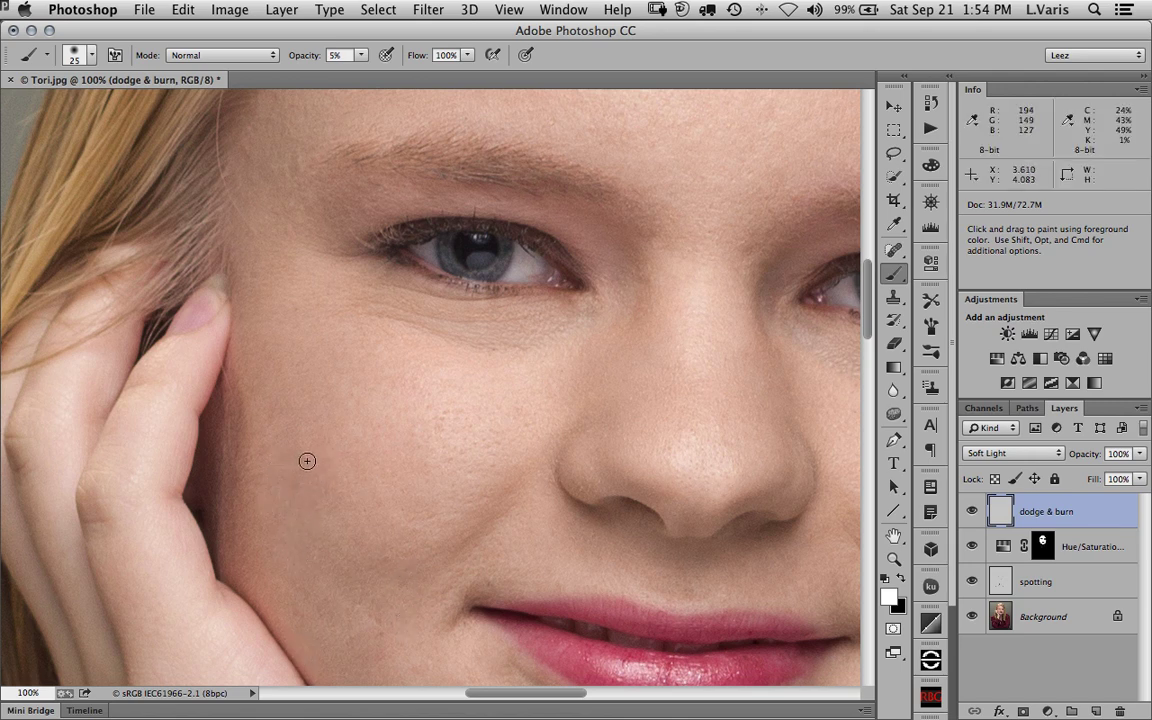
{"action": "mouse_move", "coordinate": [326, 506]}
{"action": "left_mouse_down"}
{"action": "mouse_move", "coordinate": [326, 462]}
{"action": "mouse_move", "coordinate": [293, 453]}
{"action": "mouse_move", "coordinate": [296, 438]}
{"action": "mouse_move", "coordinate": [309, 457]}
{"action": "mouse_move", "coordinate": [293, 480]}
{"action": "mouse_move", "coordinate": [299, 505]}
{"action": "mouse_move", "coordinate": [354, 492]}
{"action": "mouse_move", "coordinate": [326, 456]}
{"action": "mouse_move", "coordinate": [319, 489]}
{"action": "mouse_move", "coordinate": [340, 484]}
{"action": "mouse_move", "coordinate": [320, 443]}
{"action": "left_mouse_up"}
{"action": "left_click_drag", "start_coordinate": [323, 607], "coordinate": [289, 608]}
{"action": "left_click", "coordinate": [377, 624], "text": "super"}
{"action": "key", "text": "bracketleft"}
{"action": "key", "text": "bracketleft"}
{"action": "key", "text": "bracketleft"}
{"action": "key", "text": "bracketleft"}
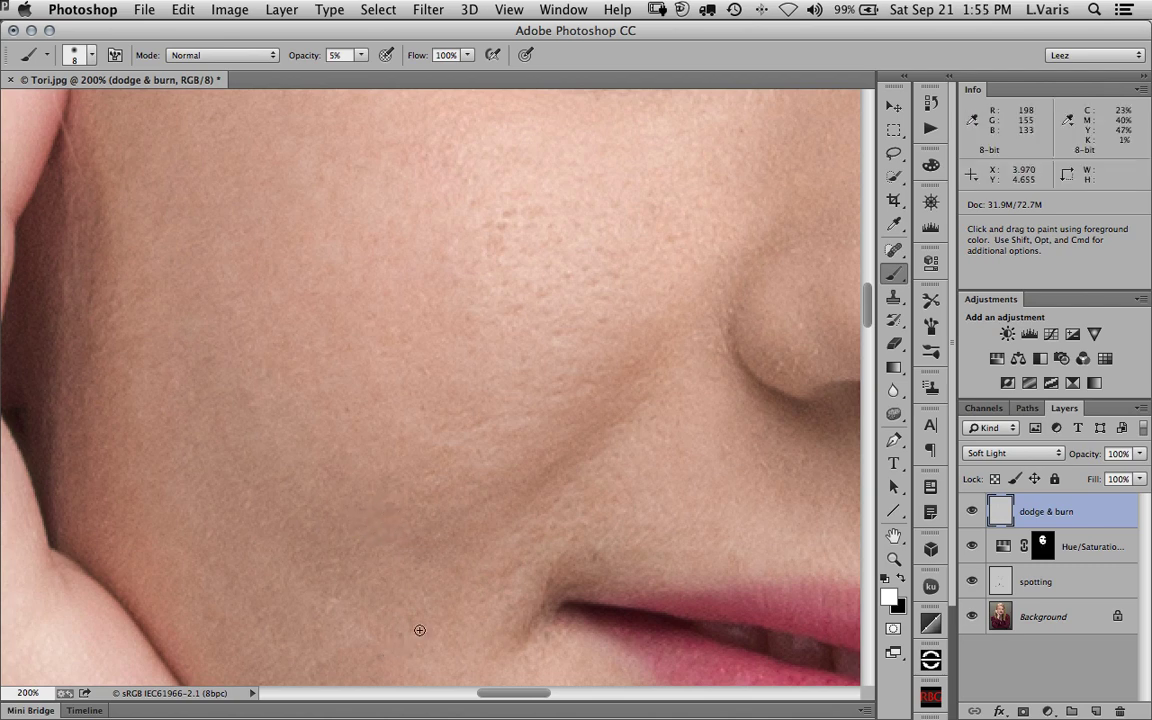
{"action": "key", "text": "super+minus"}
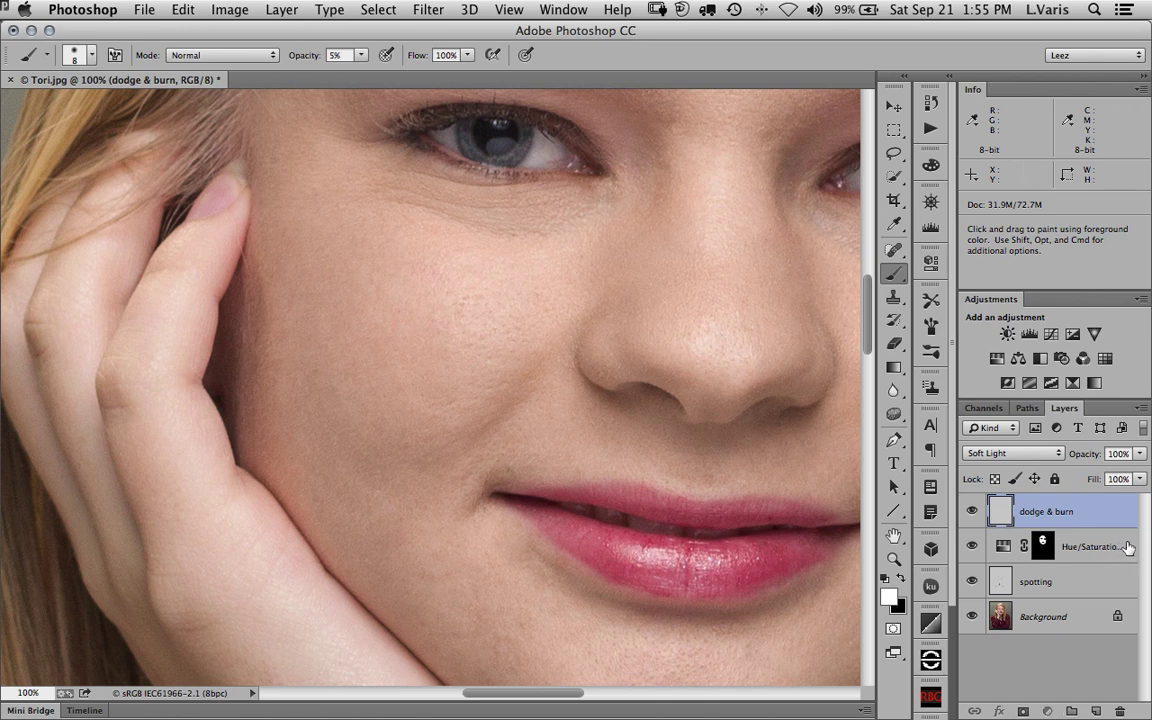
Step: Add a Solid Color fill layer above Hue/Saturation 1 and set its colour to grey 7e7e7e
{"action": "left_click", "coordinate": [1095, 548]}
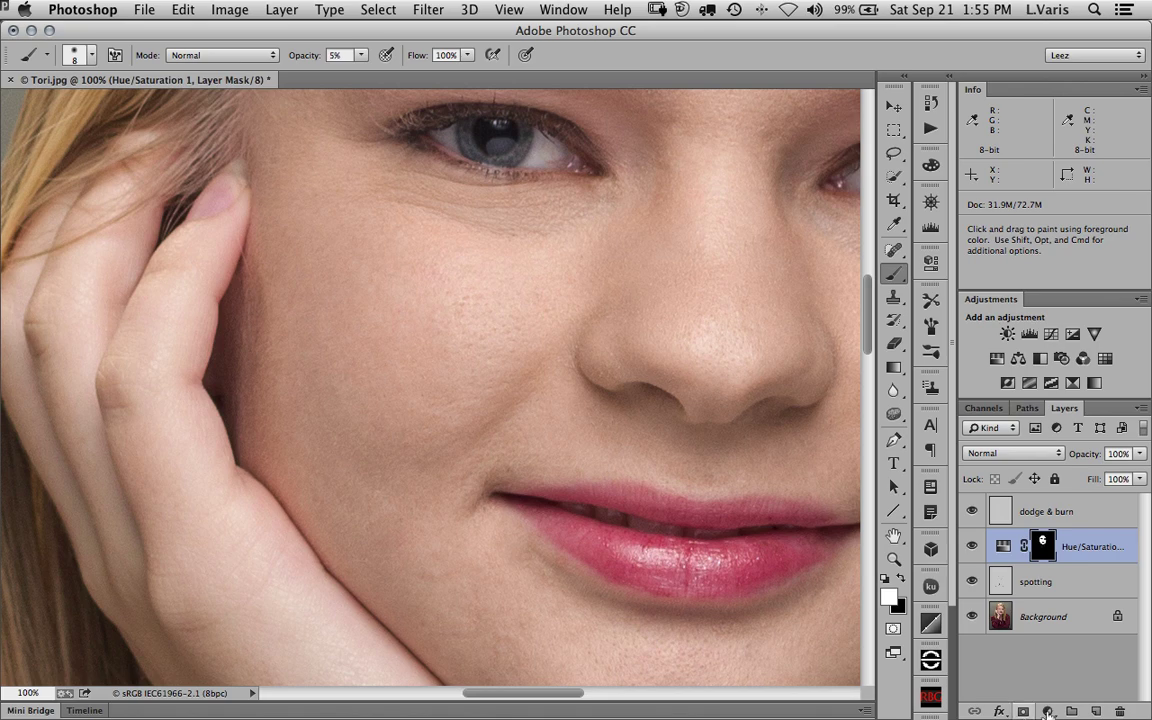
{"action": "left_click", "coordinate": [1047, 711]}
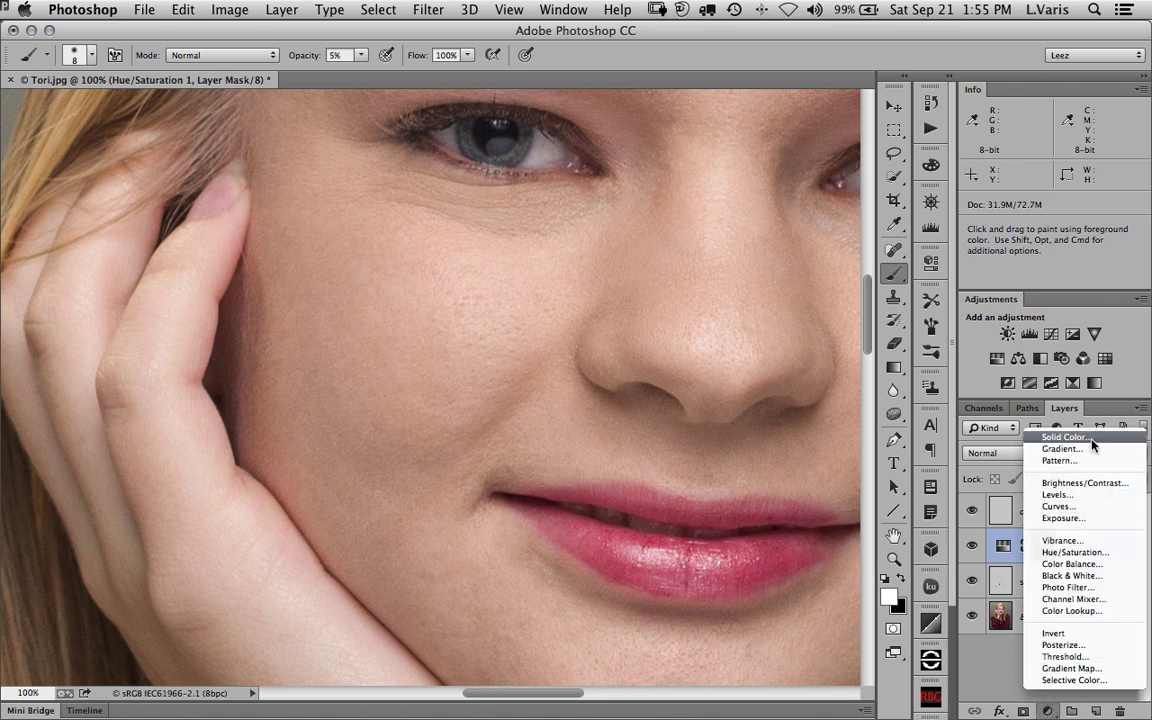
{"action": "left_click", "coordinate": [1065, 437]}
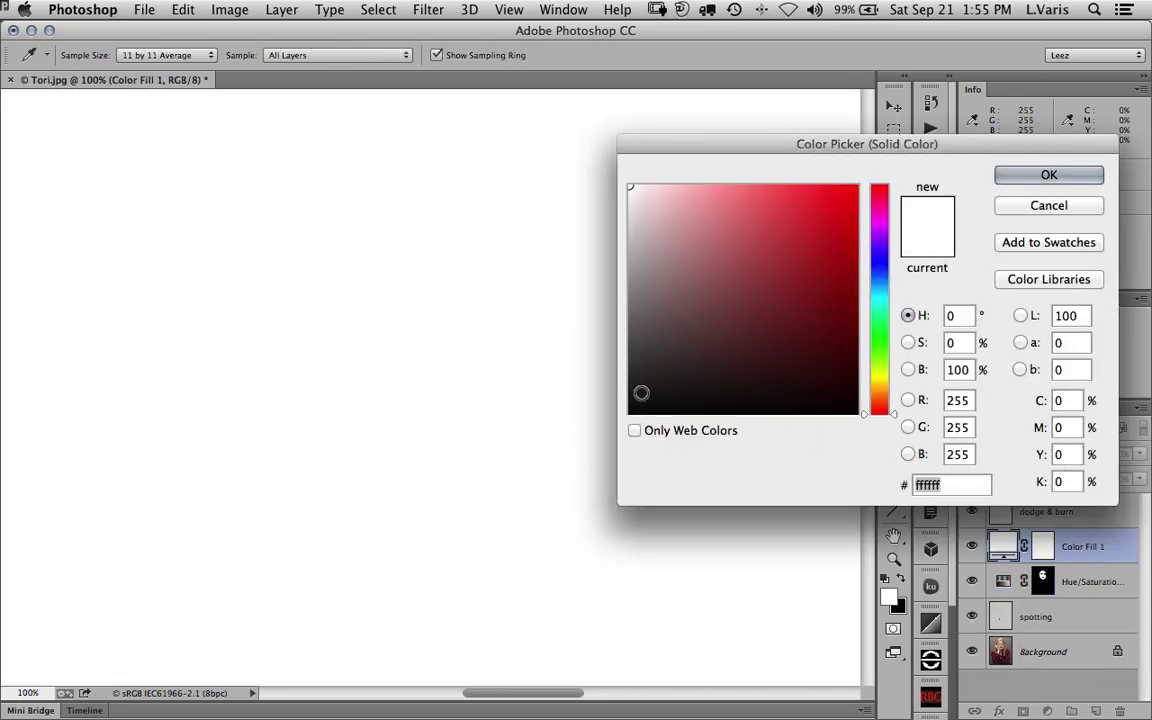
{"action": "left_click", "coordinate": [630, 412]}
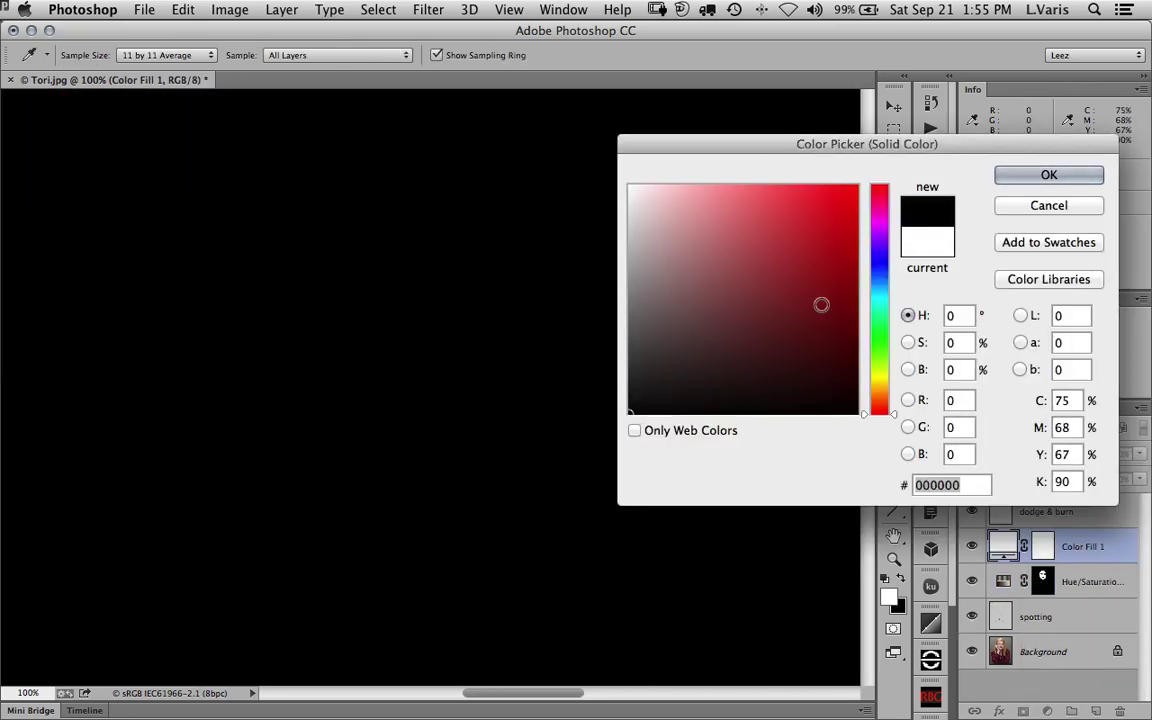
{"action": "left_click", "coordinate": [1013, 175]}
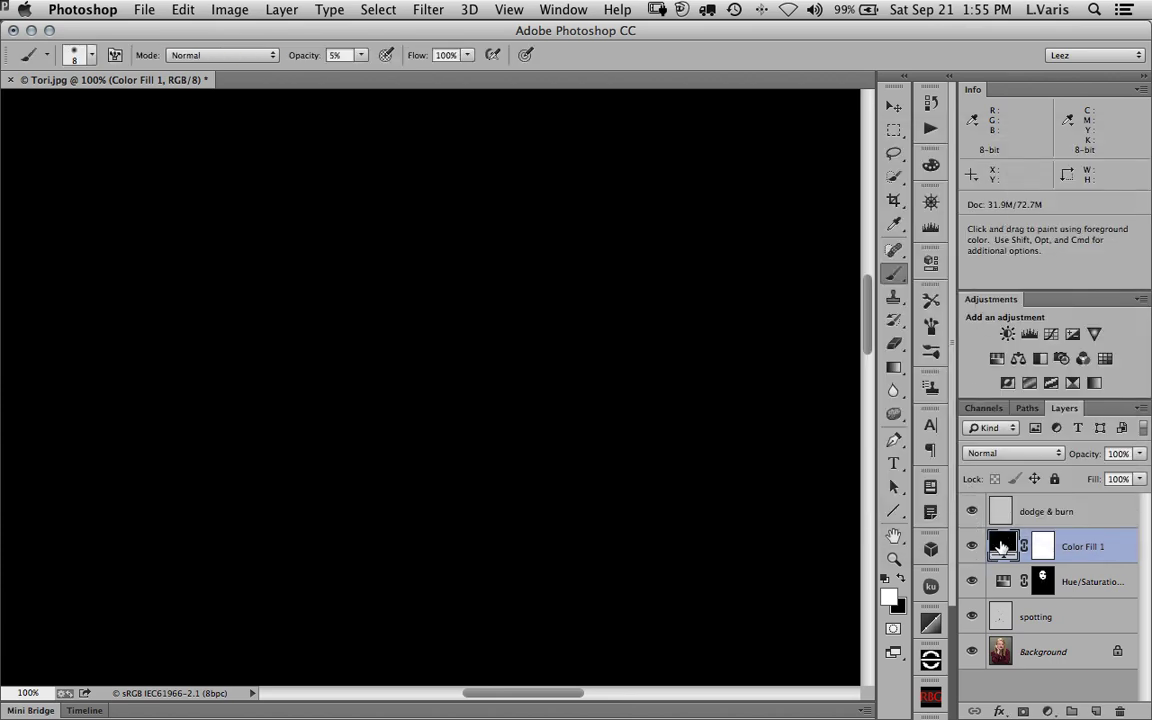
{"action": "double_click", "coordinate": [1002, 548]}
{"action": "left_click", "coordinate": [630, 301]}
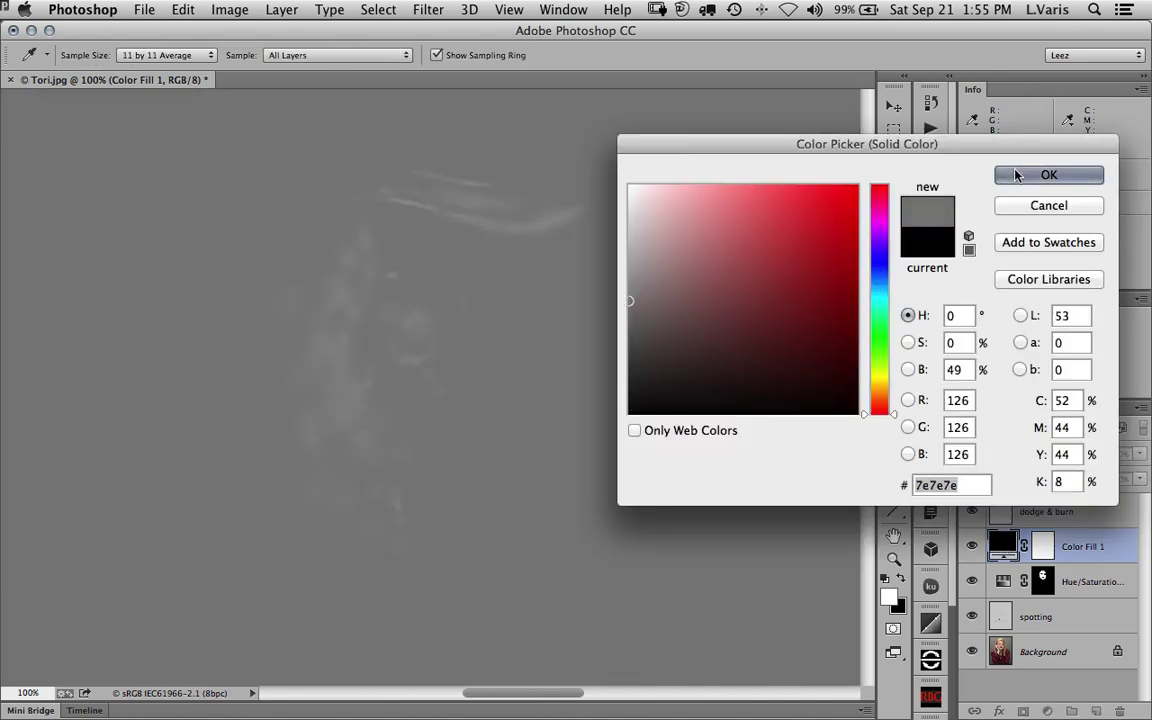
{"action": "left_click", "coordinate": [1013, 175]}
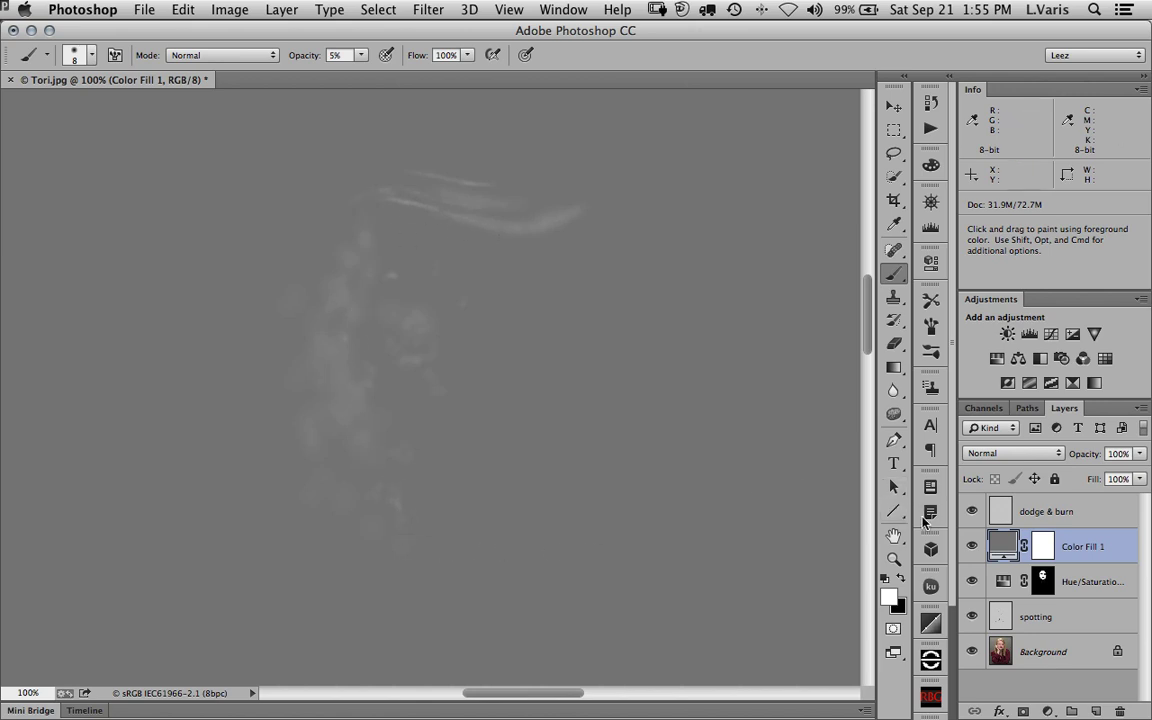
Step: Select the dodge & burn layer and toggle it off and on to compare against grey
{"action": "left_click", "coordinate": [1000, 515]}
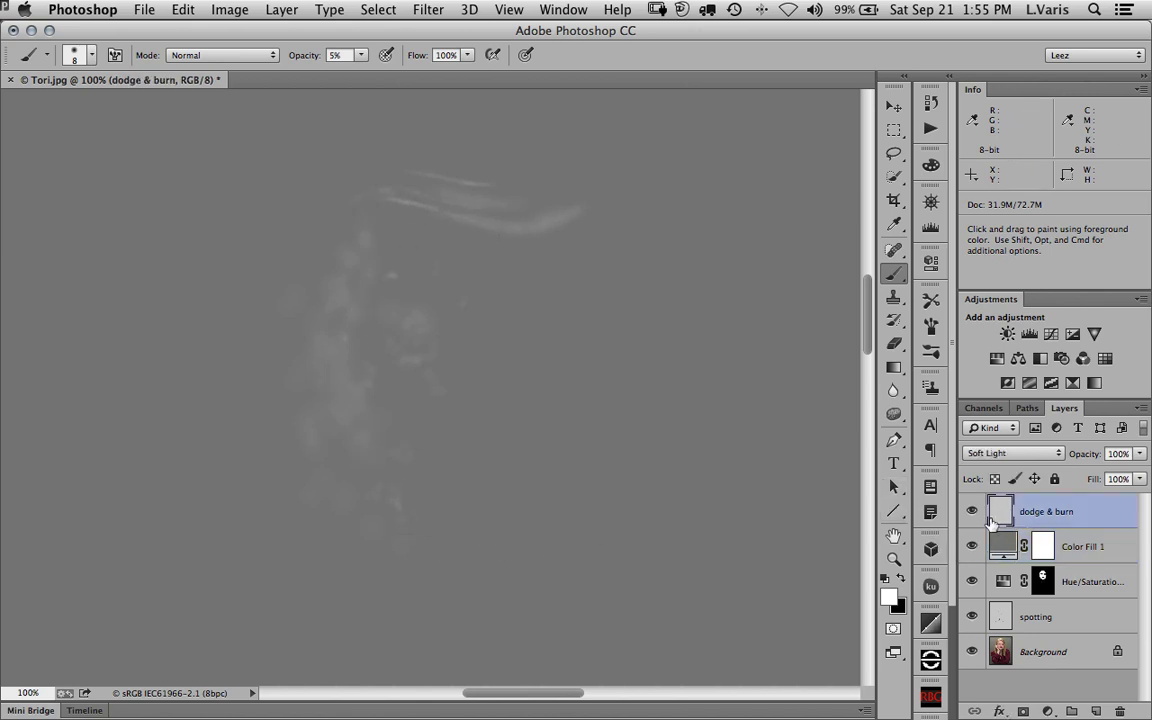
{"action": "left_click", "coordinate": [972, 513]}
{"action": "left_click", "coordinate": [972, 513]}
Step: Hide the grey Color Fill 1 layer and zoom in on the cheek beside the lips
{"action": "left_click", "coordinate": [972, 546]}
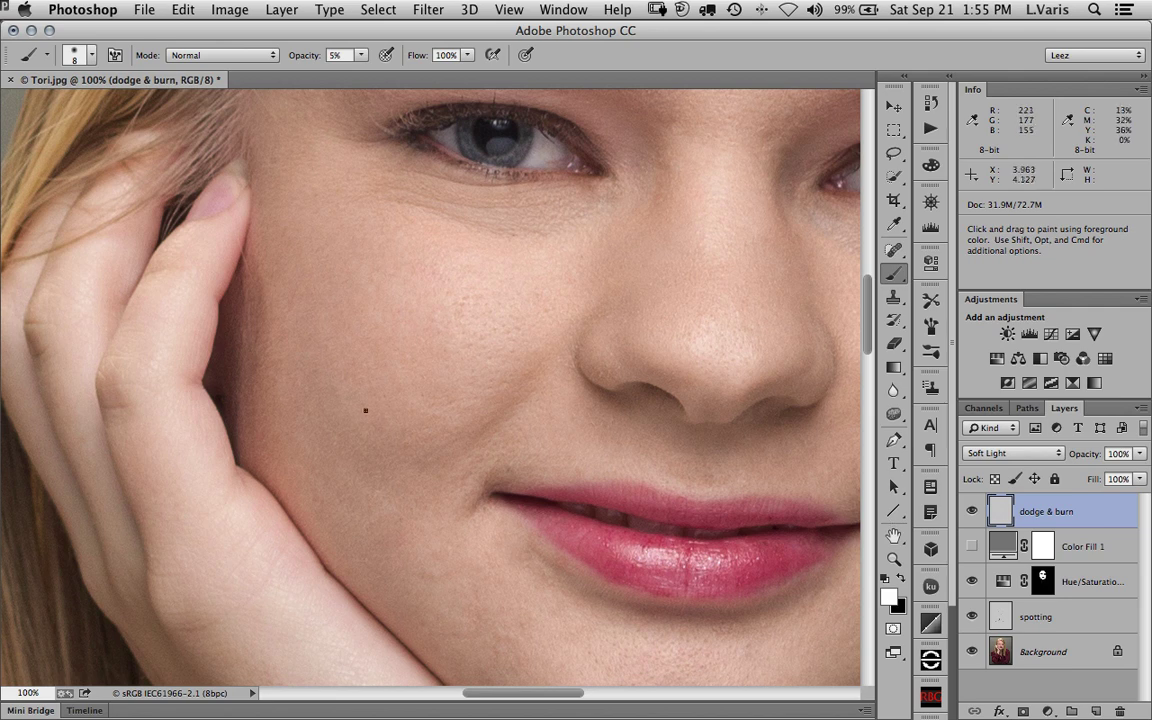
{"action": "key", "text": "space"}
{"action": "left_click_drag", "start_coordinate": [630, 622], "coordinate": [553, 473]}
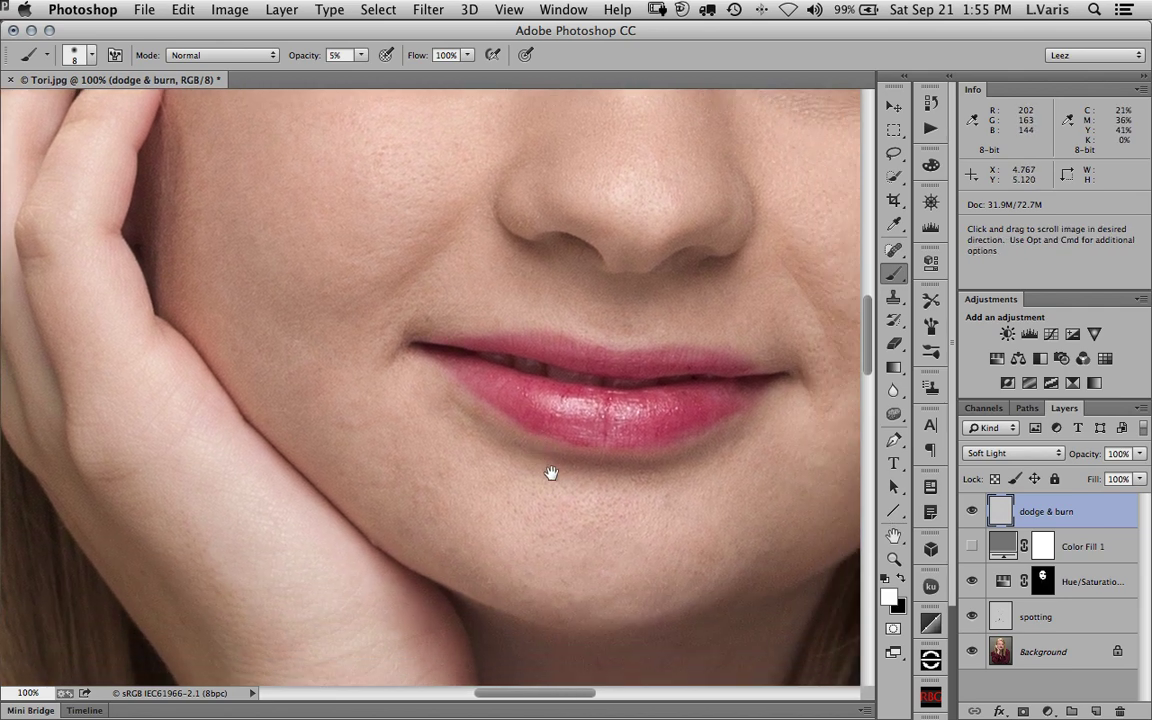
{"action": "left_click_drag", "start_coordinate": [696, 497], "coordinate": [691, 499]}
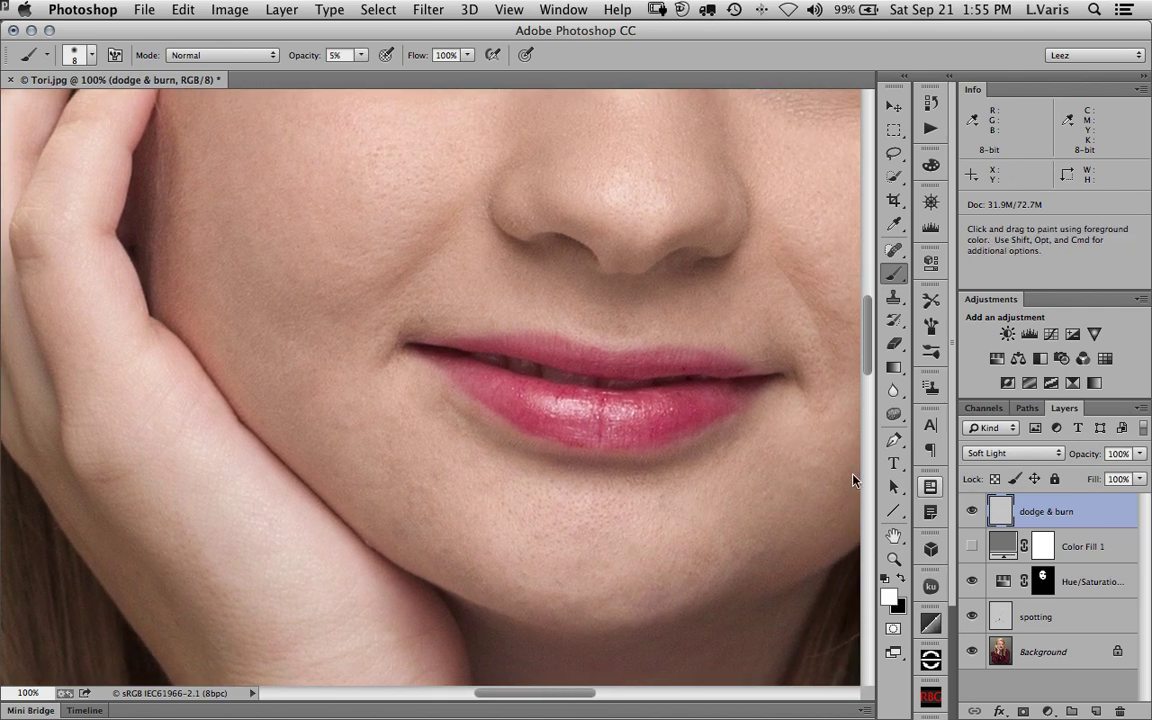
{"action": "left_click", "coordinate": [378, 448], "text": "super"}
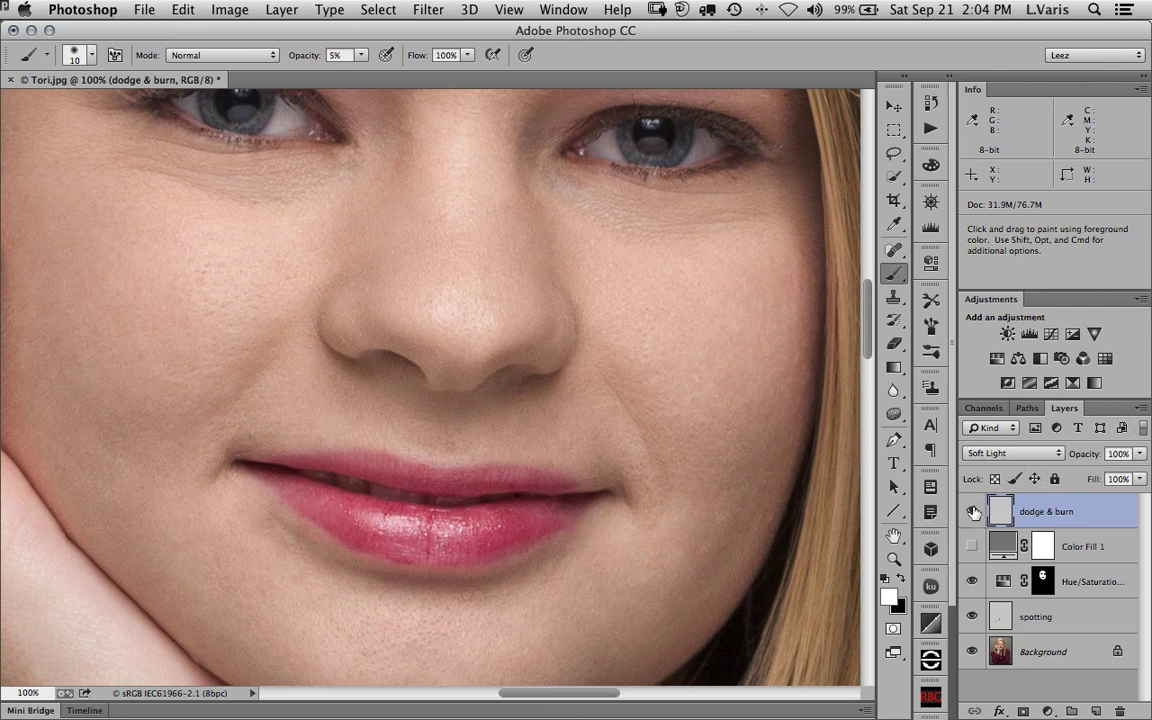
Step: Toggle dodge & burn repeatedly to compare, leave it visible, and zoom out to 50%
{"action": "left_click", "coordinate": [972, 512]}
{"action": "left_click", "coordinate": [972, 513]}
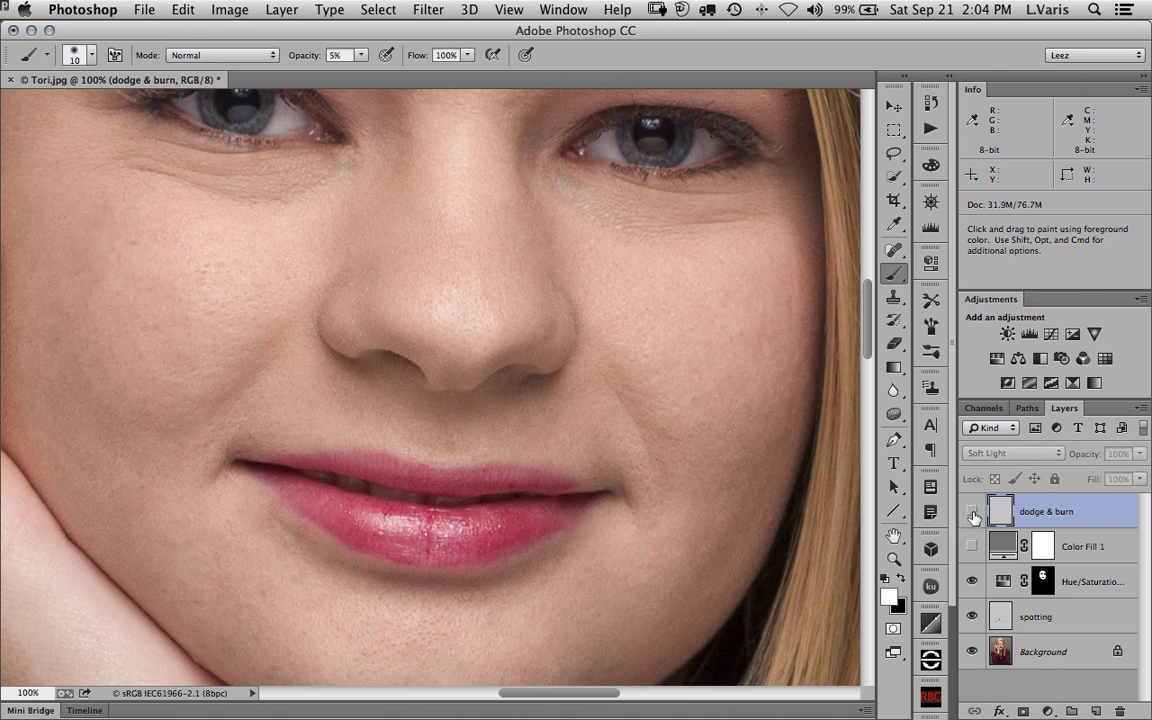
{"action": "left_click", "coordinate": [972, 513]}
{"action": "left_click", "coordinate": [972, 513]}
{"action": "left_click", "coordinate": [973, 514]}
{"action": "left_click", "coordinate": [974, 514]}
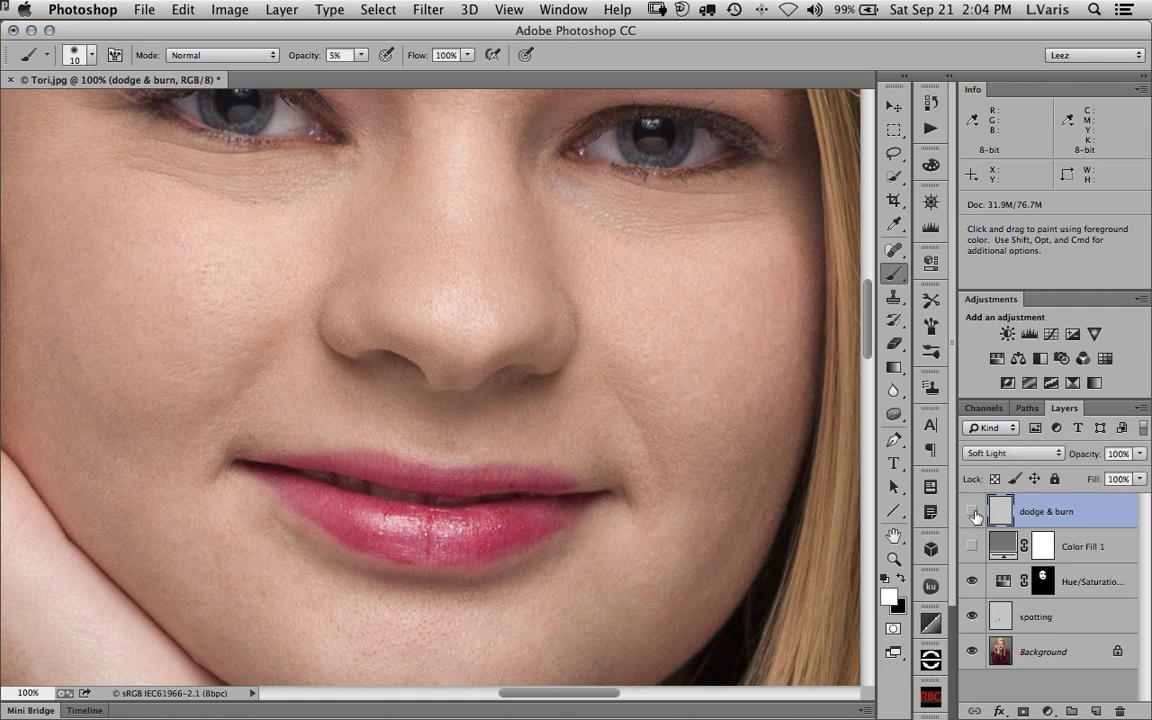
{"action": "left_click", "coordinate": [974, 514]}
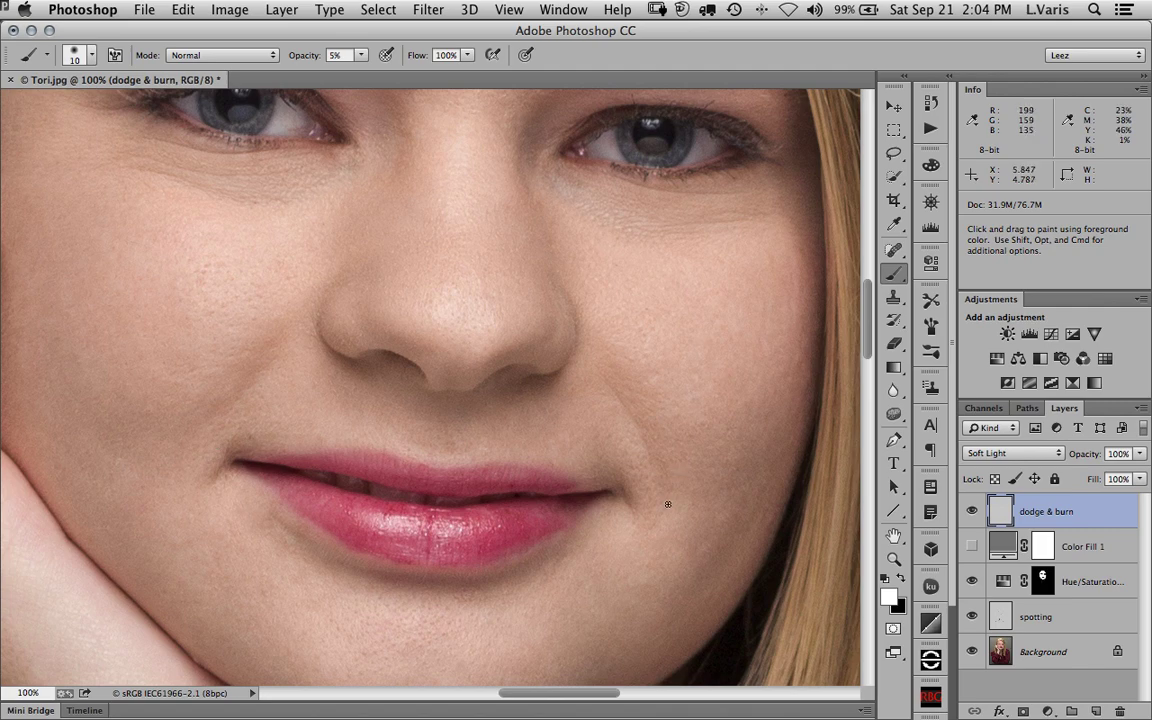
{"action": "key", "text": "super+minus"}
{"action": "left_click_drag", "start_coordinate": [638, 375], "coordinate": [670, 419]}
{"action": "key", "text": "super+minus"}
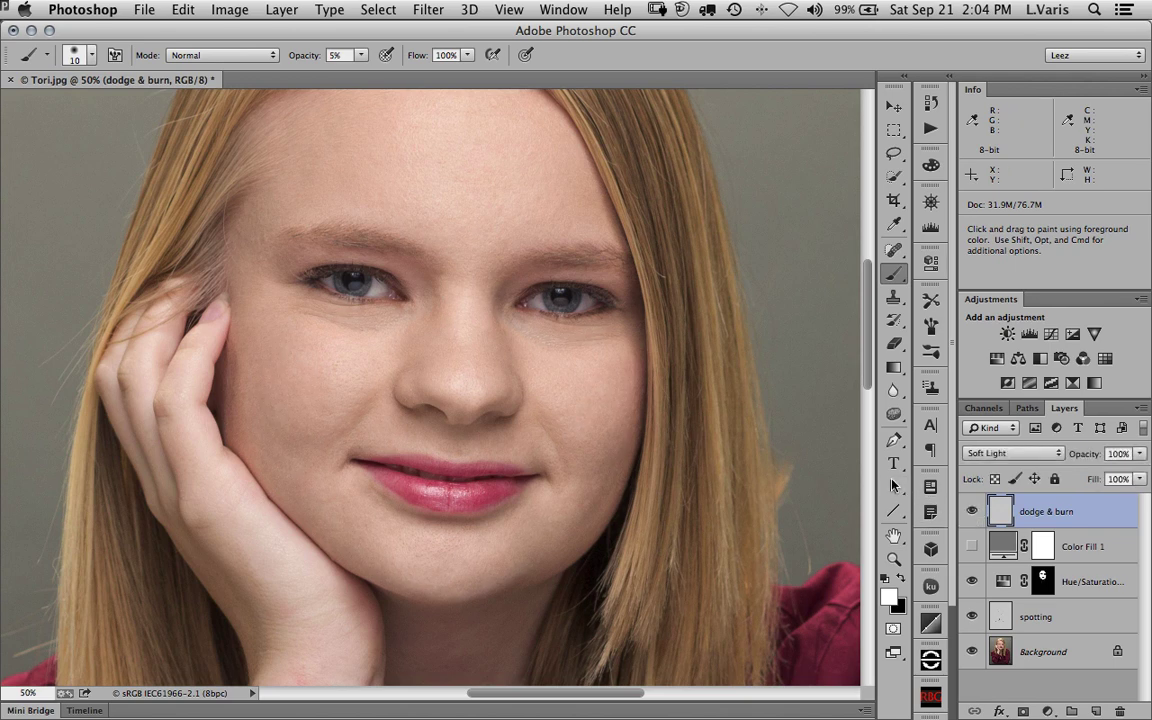
{"action": "left_click_drag", "start_coordinate": [869, 376], "coordinate": [869, 371]}
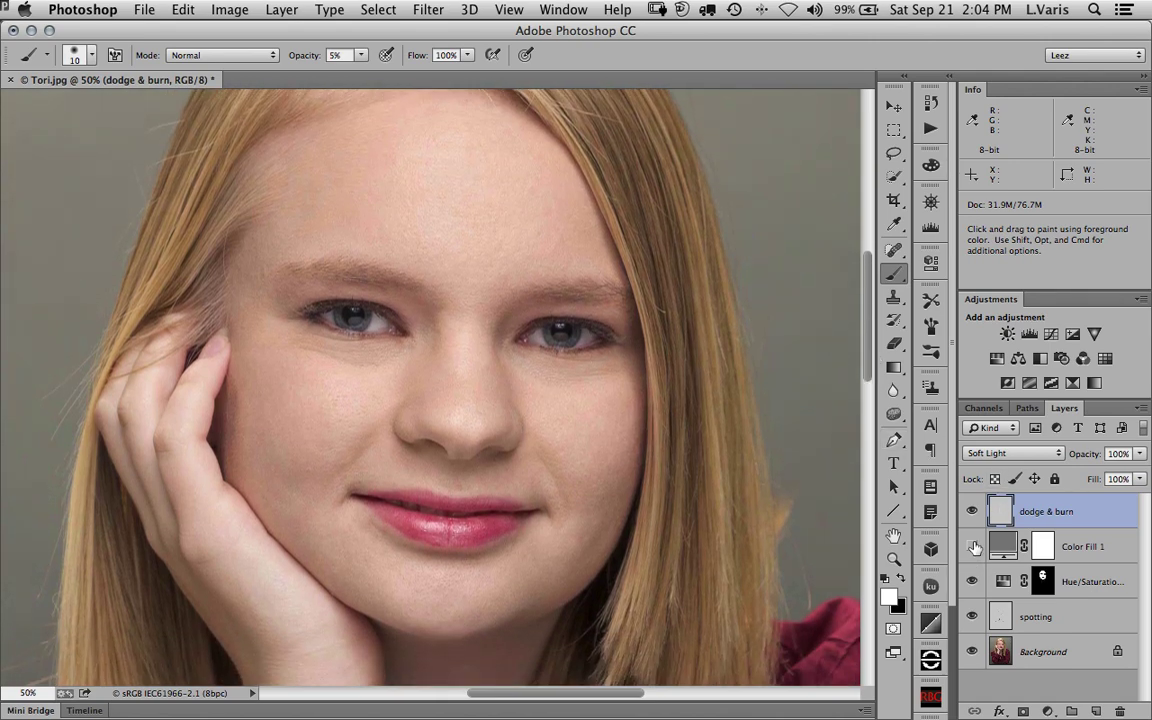
{"action": "key", "text": "super+space"}
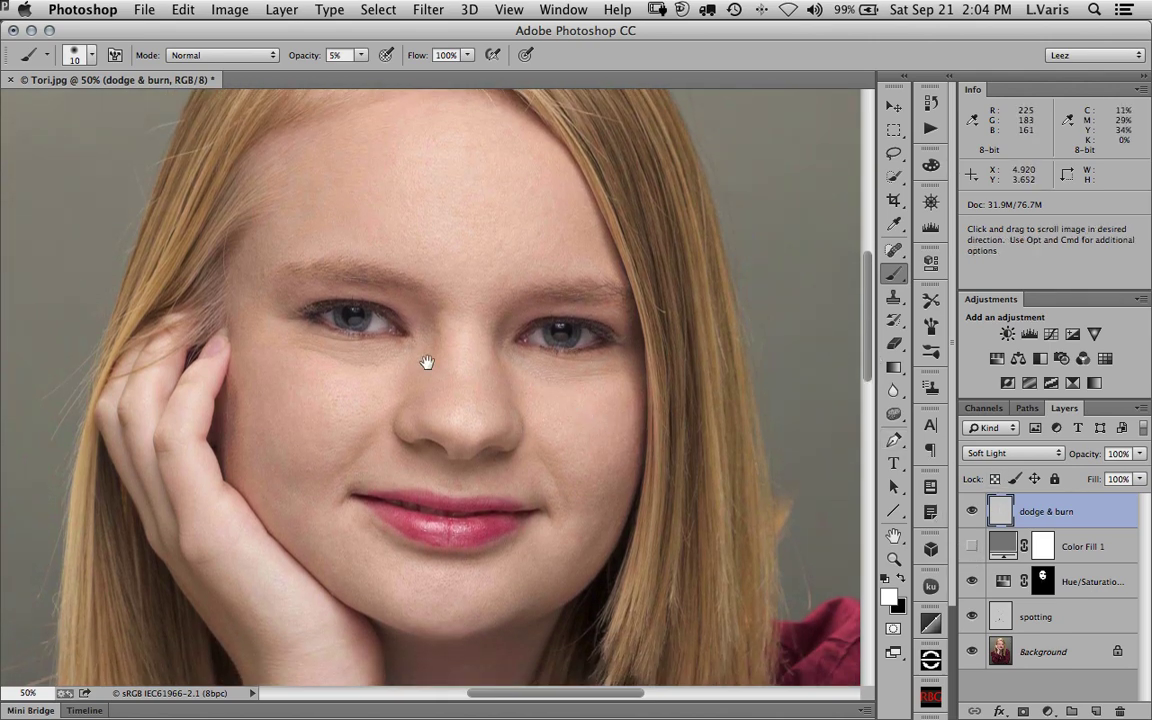
{"action": "left_click", "coordinate": [457, 371]}
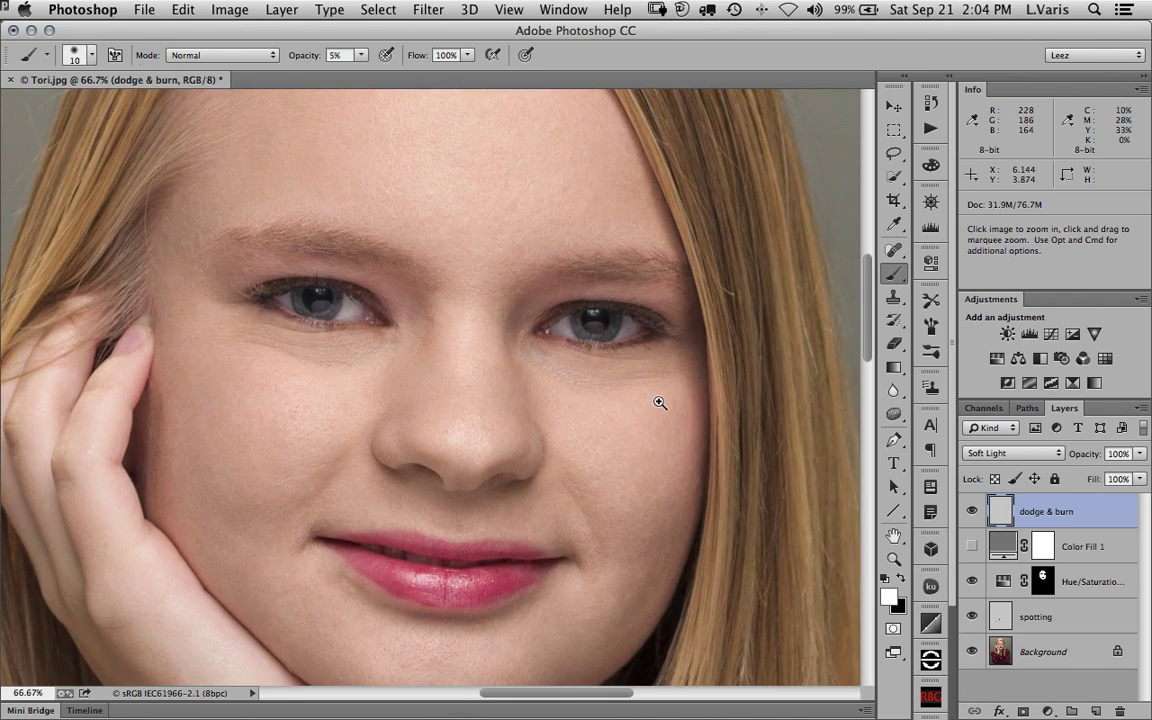
{"action": "left_click", "coordinate": [468, 375]}
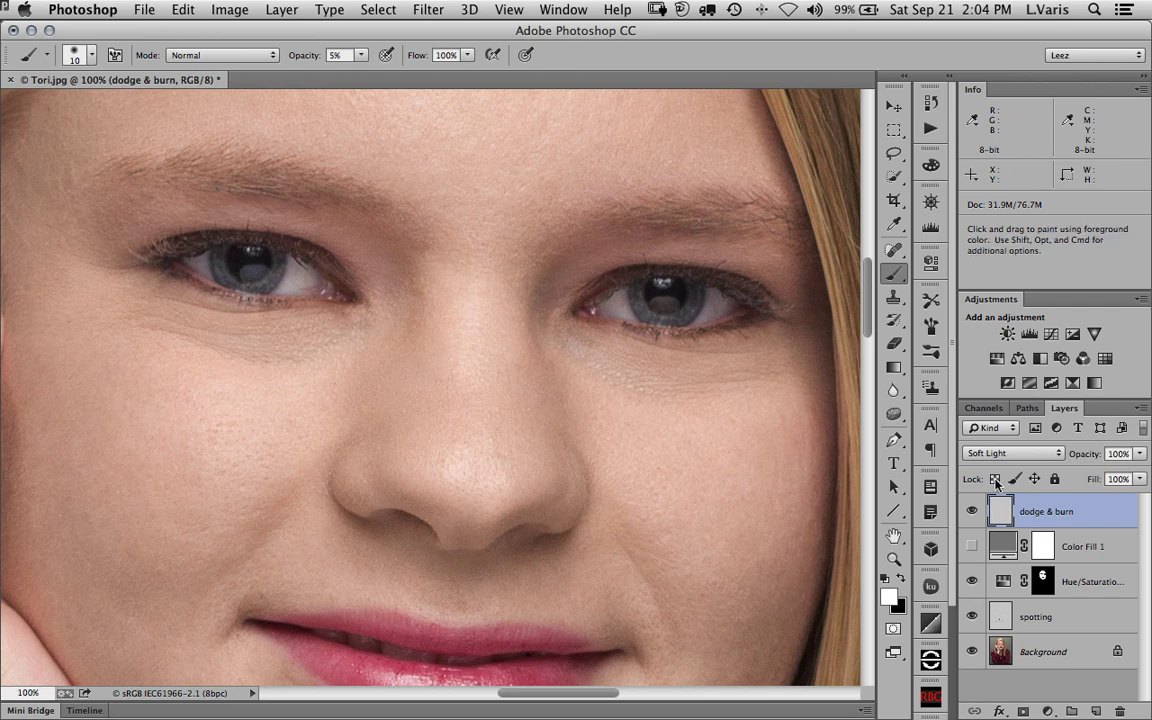
Step: Add a new layer named 'pupils'
{"action": "left_click", "coordinate": [1094, 712]}
{"action": "double_click", "coordinate": [1035, 511]}
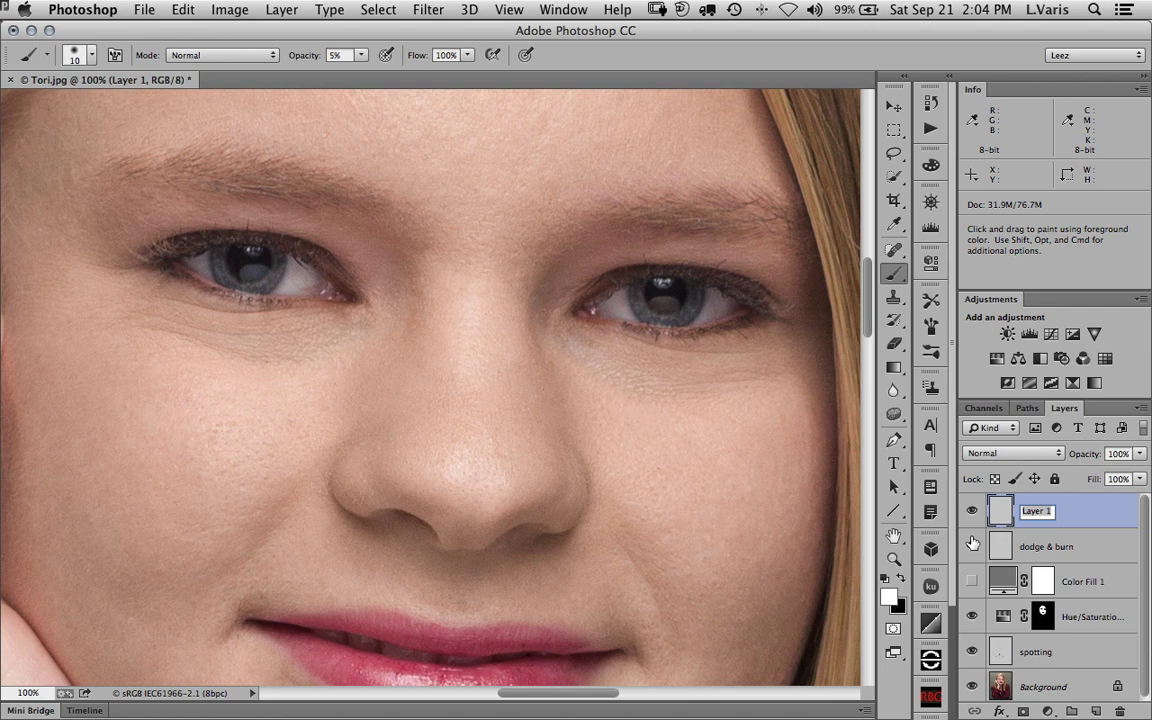
{"action": "type", "text": "pupils"}
{"action": "key", "text": "Return"}
Step: At 100% opacity, sample the dark pupil colour and paint over both pupils
{"action": "left_click", "coordinate": [668, 308], "text": "super"}
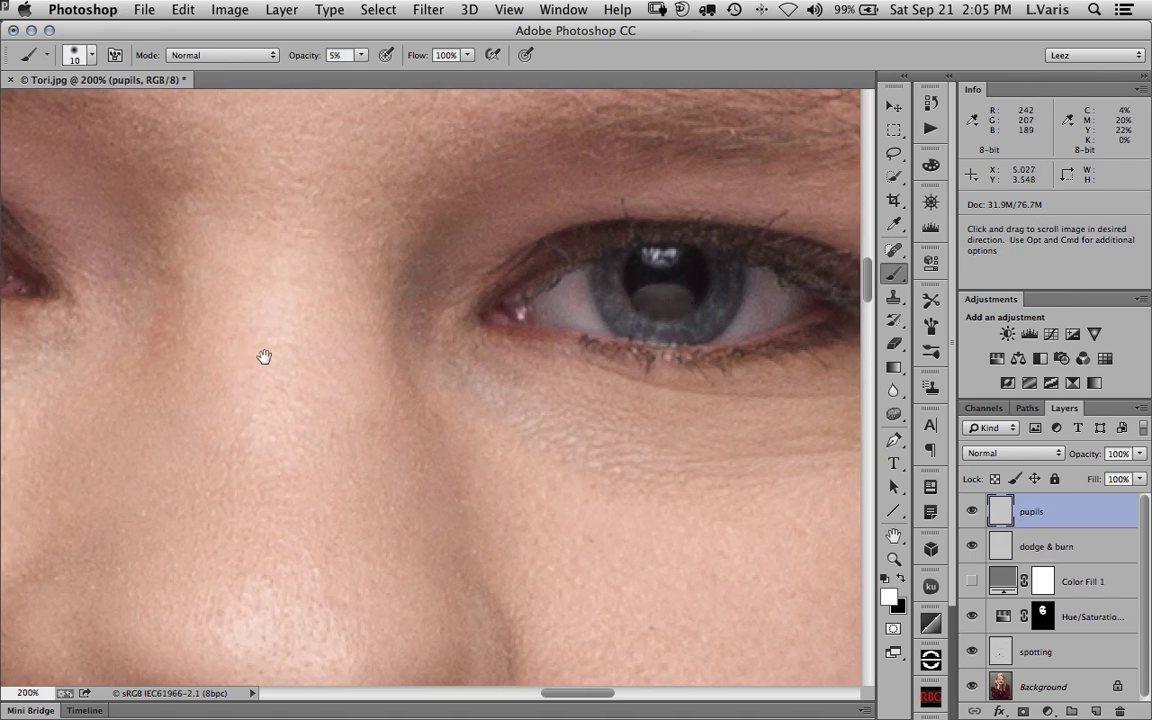
{"action": "left_click_drag", "start_coordinate": [265, 355], "coordinate": [541, 342]}
{"action": "left_click_drag", "start_coordinate": [245, 314], "coordinate": [355, 319]}
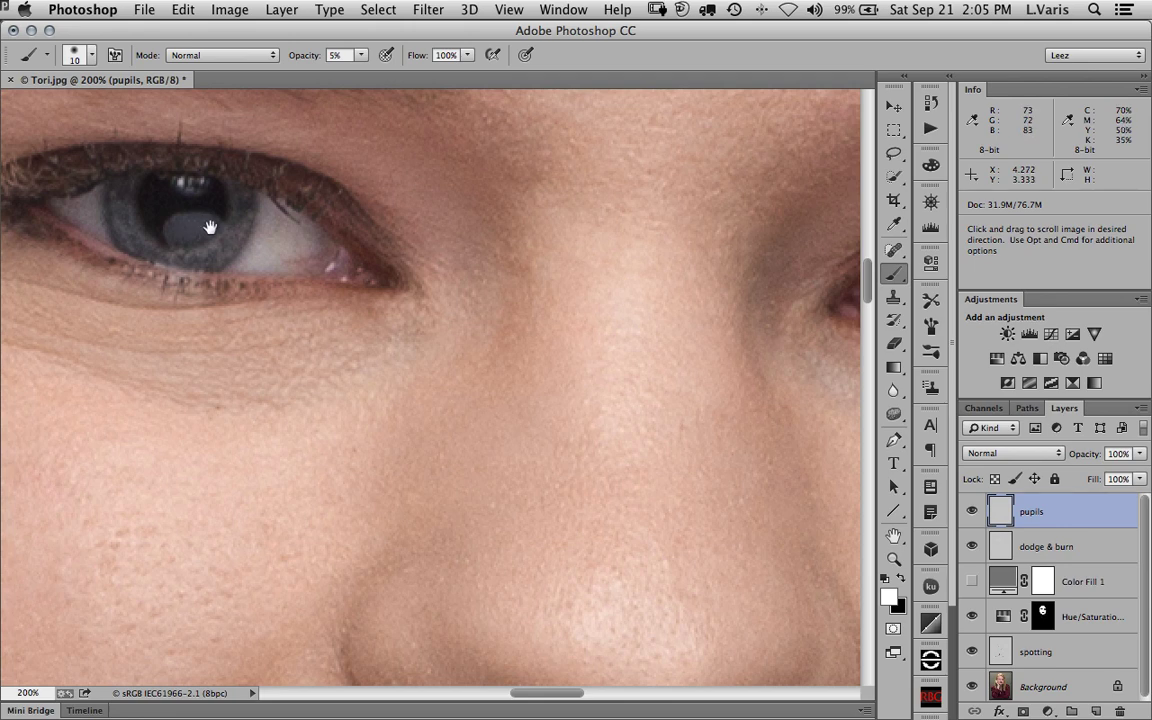
{"action": "left_click_drag", "start_coordinate": [563, 376], "coordinate": [320, 345]}
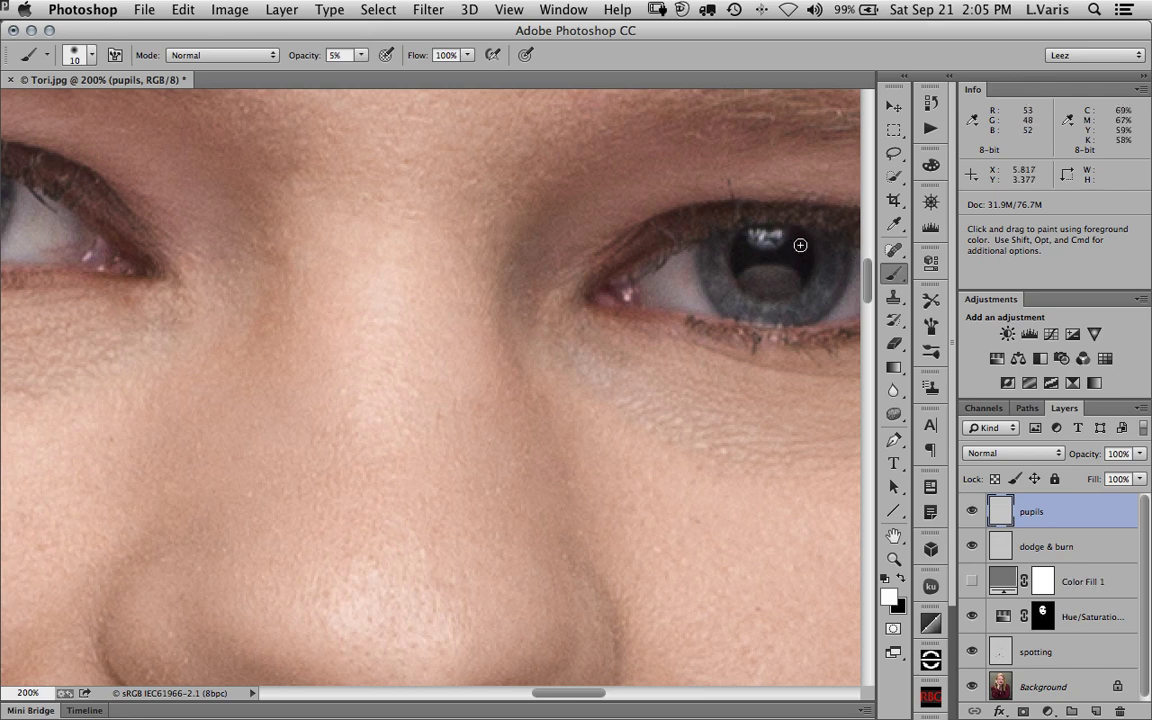
{"action": "key", "text": "0"}
{"action": "left_click", "coordinate": [789, 257], "text": "alt"}
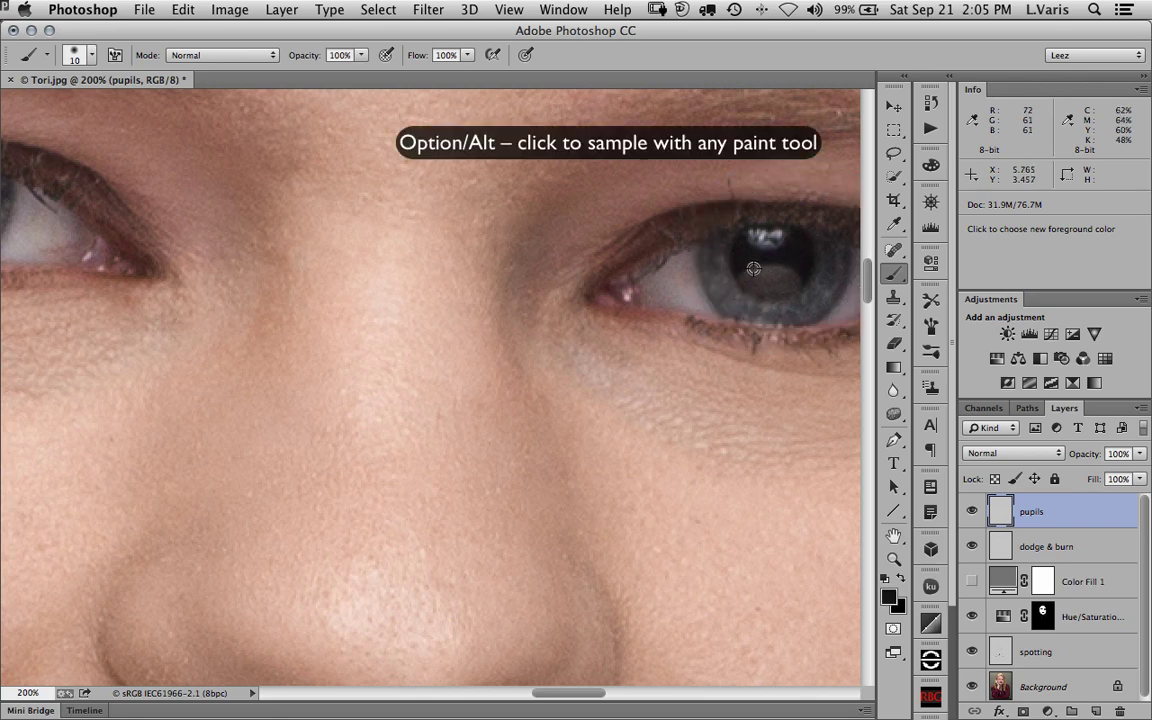
{"action": "mouse_move", "coordinate": [759, 269]}
{"action": "left_mouse_down"}
{"action": "mouse_move", "coordinate": [776, 269]}
{"action": "mouse_move", "coordinate": [753, 283]}
{"action": "mouse_move", "coordinate": [765, 284]}
{"action": "mouse_move", "coordinate": [712, 250]}
{"action": "mouse_move", "coordinate": [700, 258]}
{"action": "left_mouse_up"}
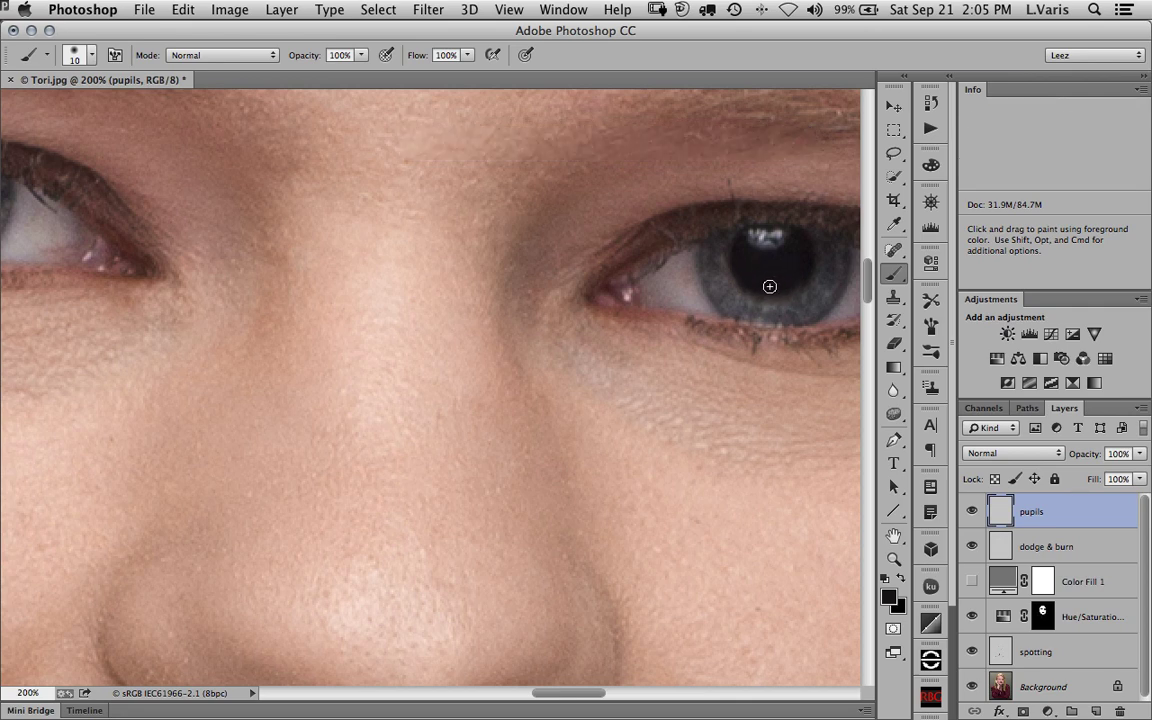
{"action": "scroll", "coordinate": [247, 288], "scroll_direction": "left", "scroll_amount": 5}
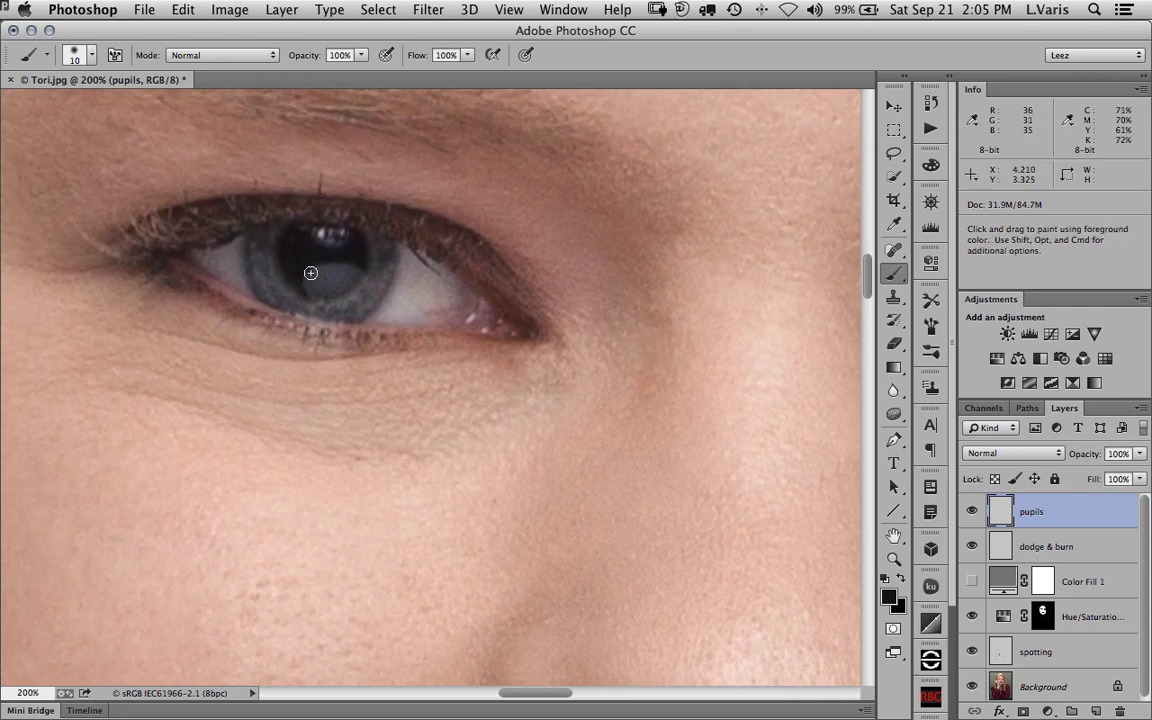
{"action": "mouse_move", "coordinate": [311, 267]}
{"action": "left_mouse_down"}
{"action": "mouse_move", "coordinate": [345, 267]}
{"action": "mouse_move", "coordinate": [328, 284]}
{"action": "left_mouse_up"}
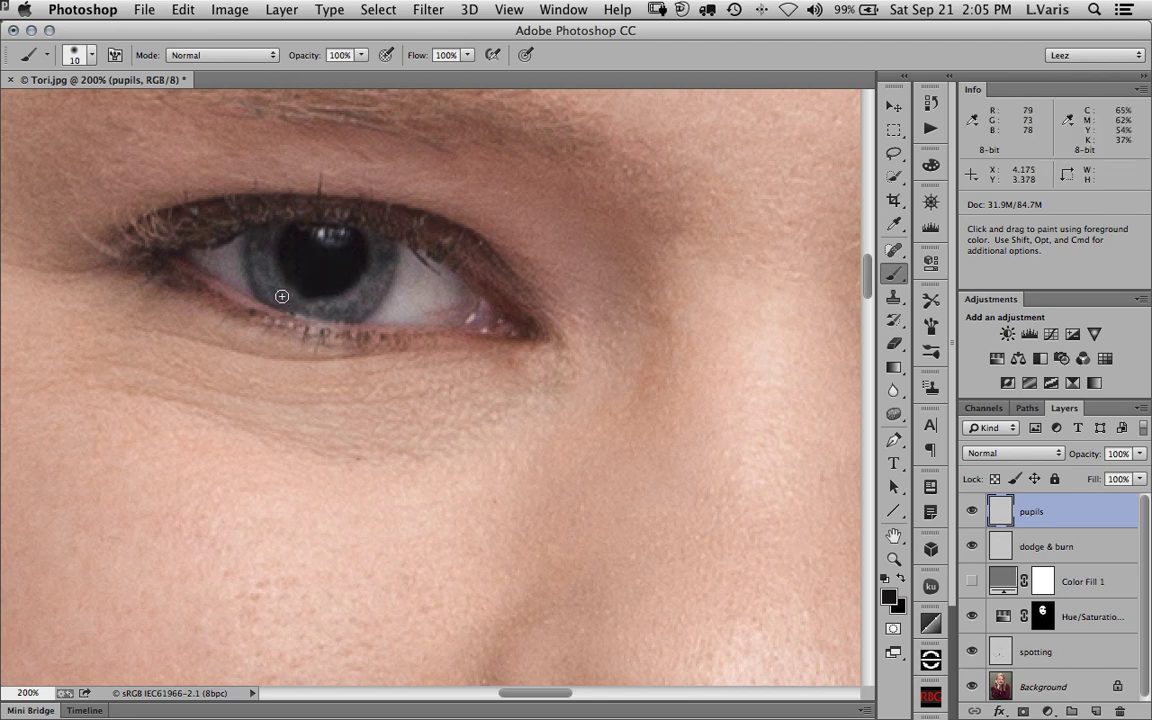
Step: With a smaller Clone Stamp, clone nearby eye texture over the pupil's lower edge
{"action": "key", "text": "s"}
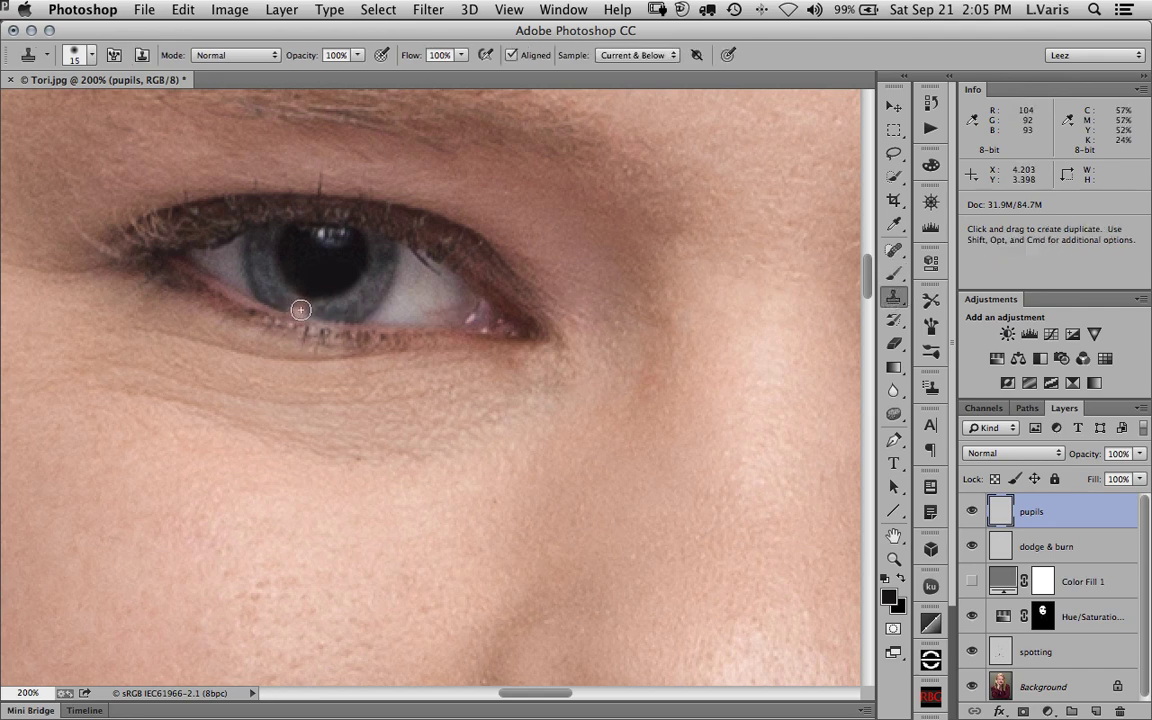
{"action": "key", "text": "bracketleft"}
{"action": "key", "text": "alt"}
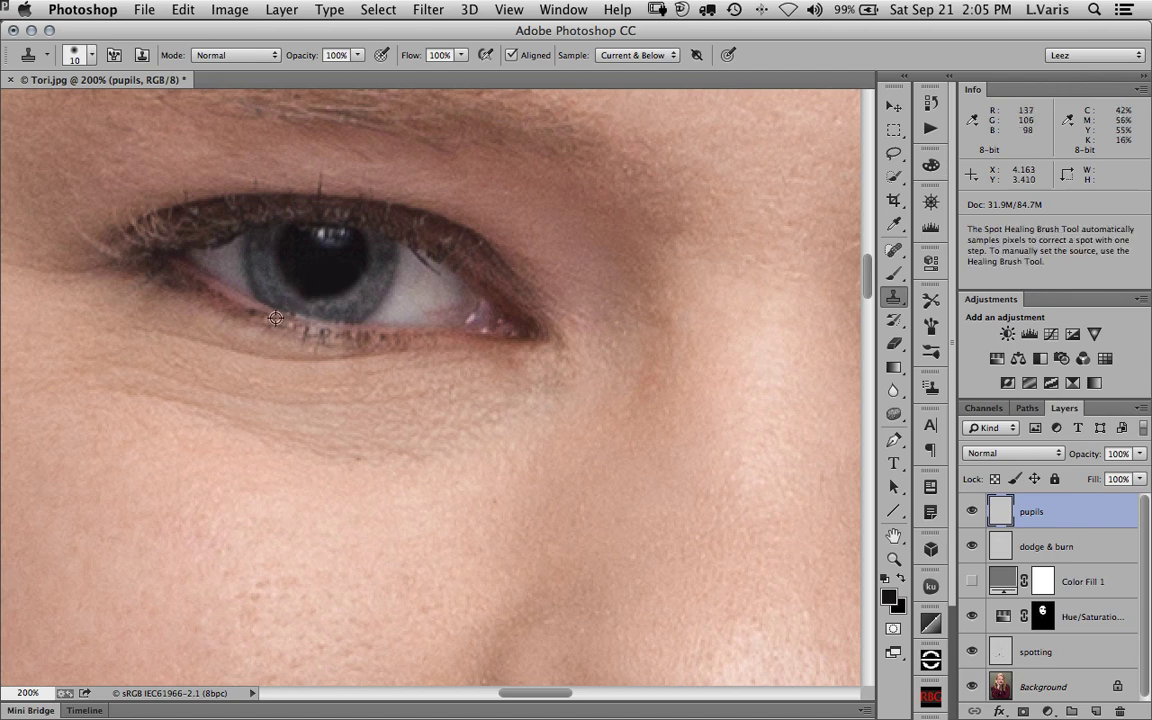
{"action": "left_click", "coordinate": [283, 300], "text": "alt"}
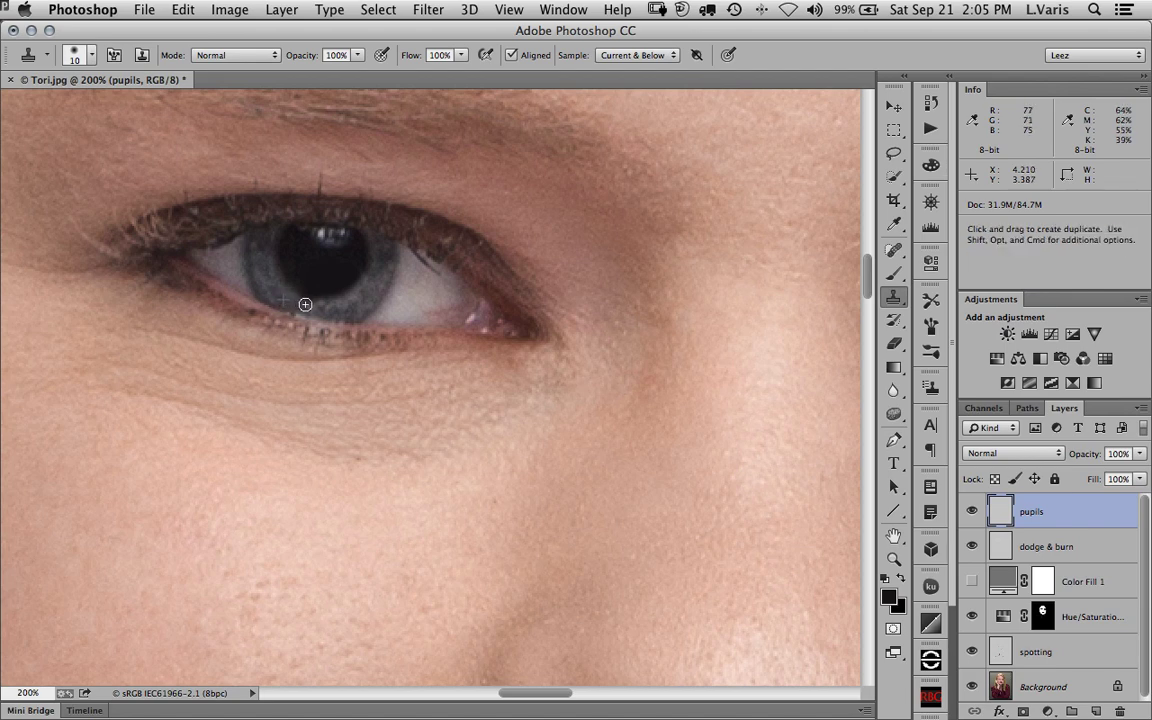
{"action": "left_click_drag", "start_coordinate": [301, 302], "coordinate": [305, 300]}
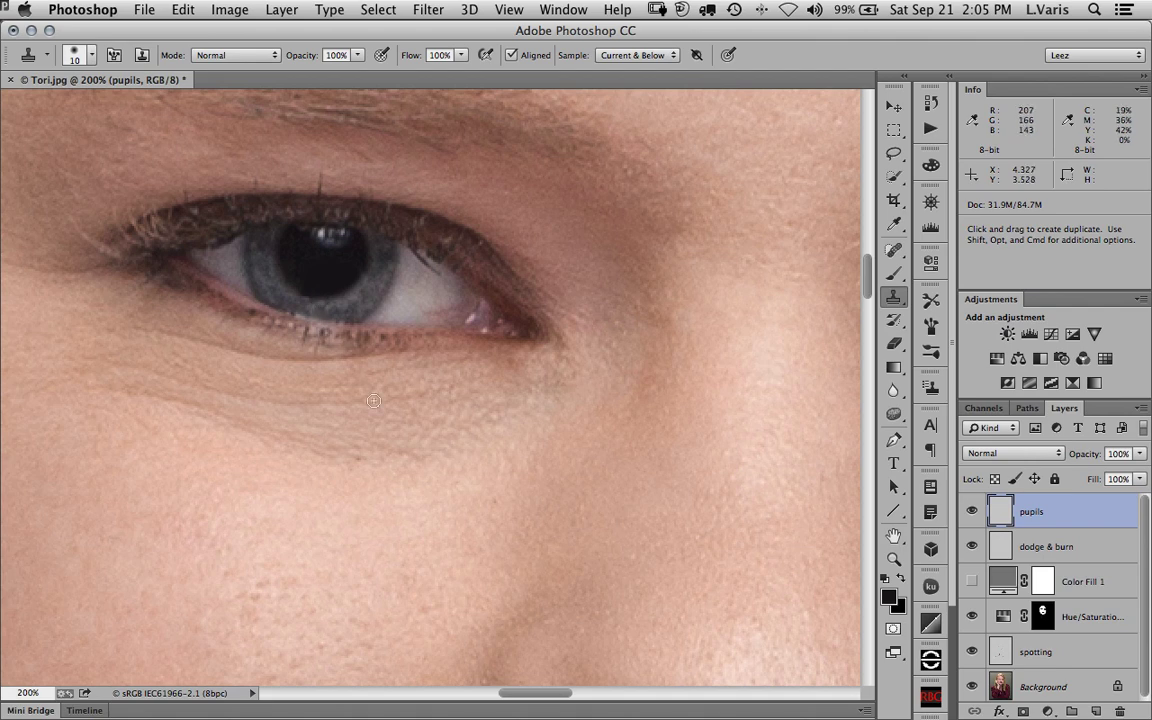
{"action": "key", "text": "space"}
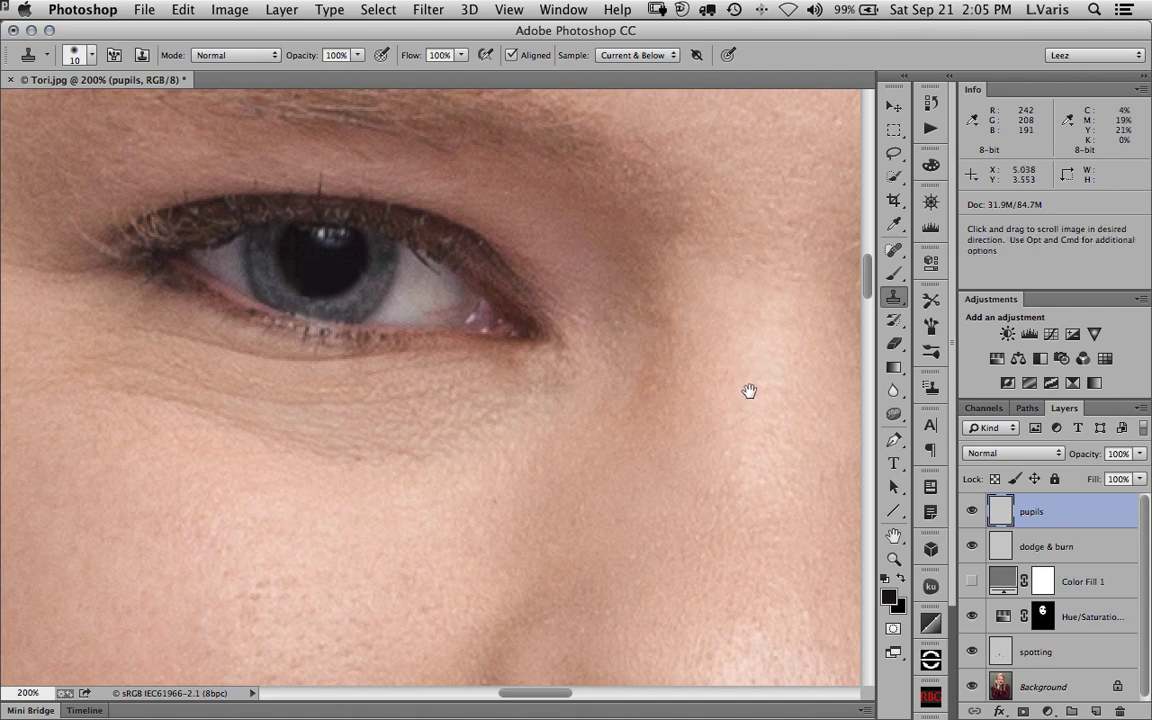
{"action": "left_click_drag", "start_coordinate": [748, 391], "coordinate": [478, 381]}
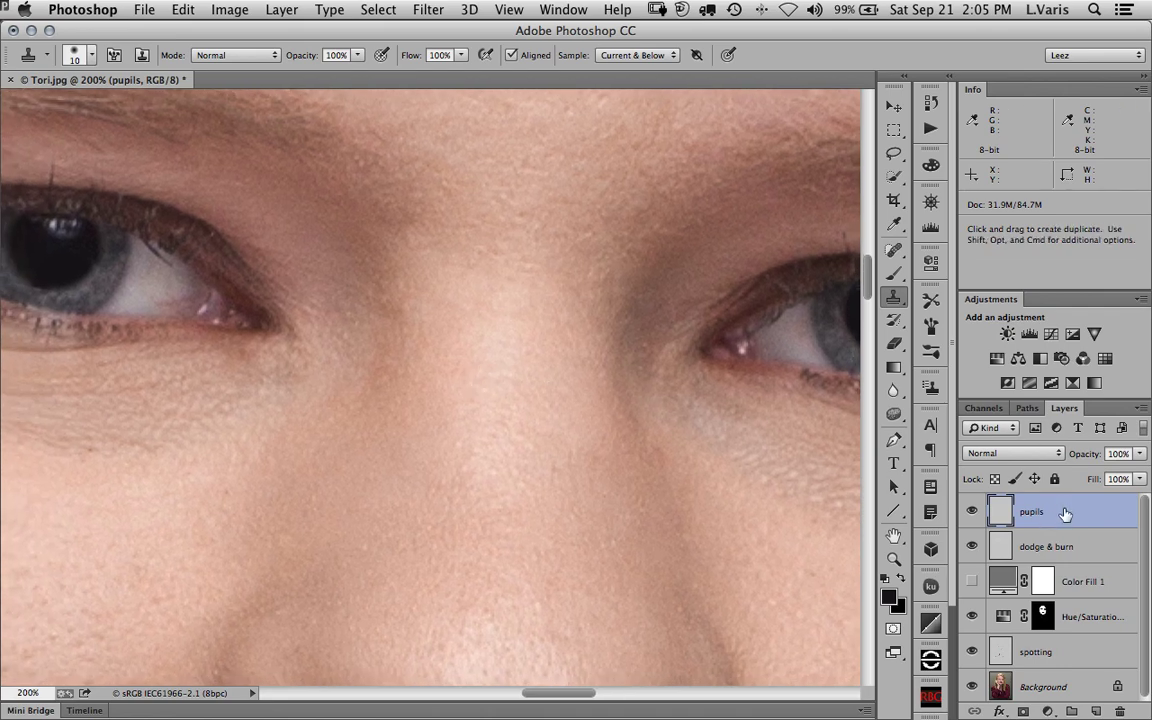
Step: Add a new layer named 'catchlight' set to Overlay blending
{"action": "left_click", "coordinate": [1097, 712]}
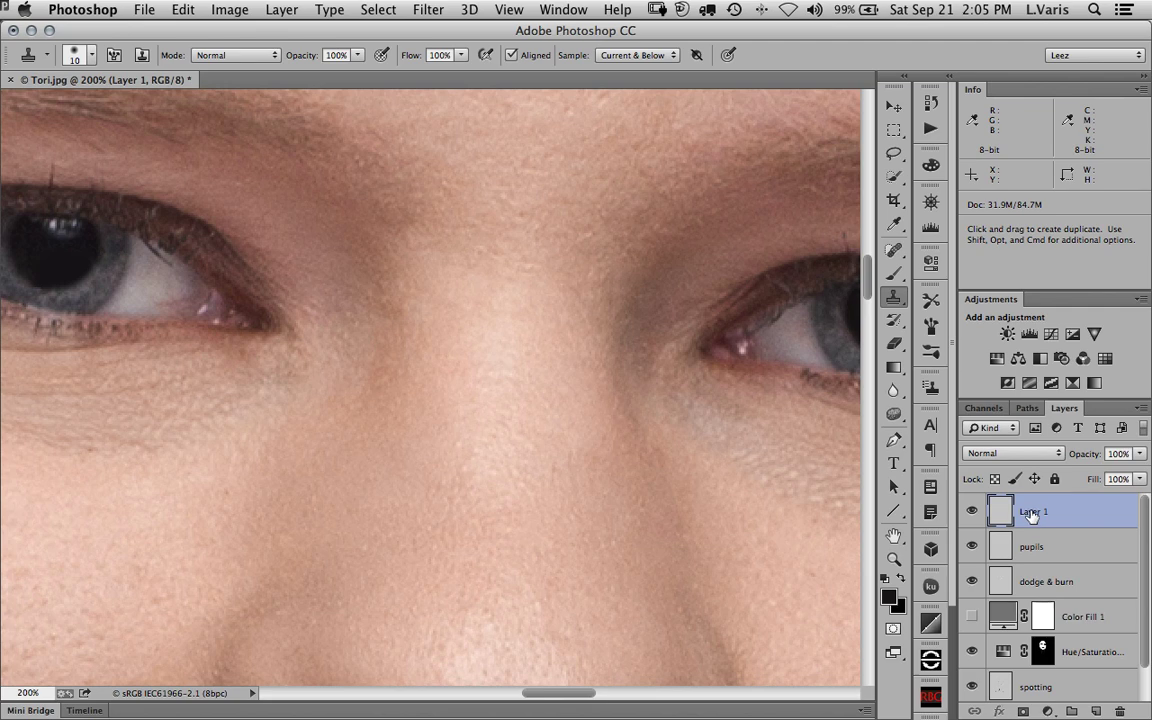
{"action": "double_click", "coordinate": [1032, 514]}
{"action": "type", "text": "catchlight"}
{"action": "key", "text": "Return"}
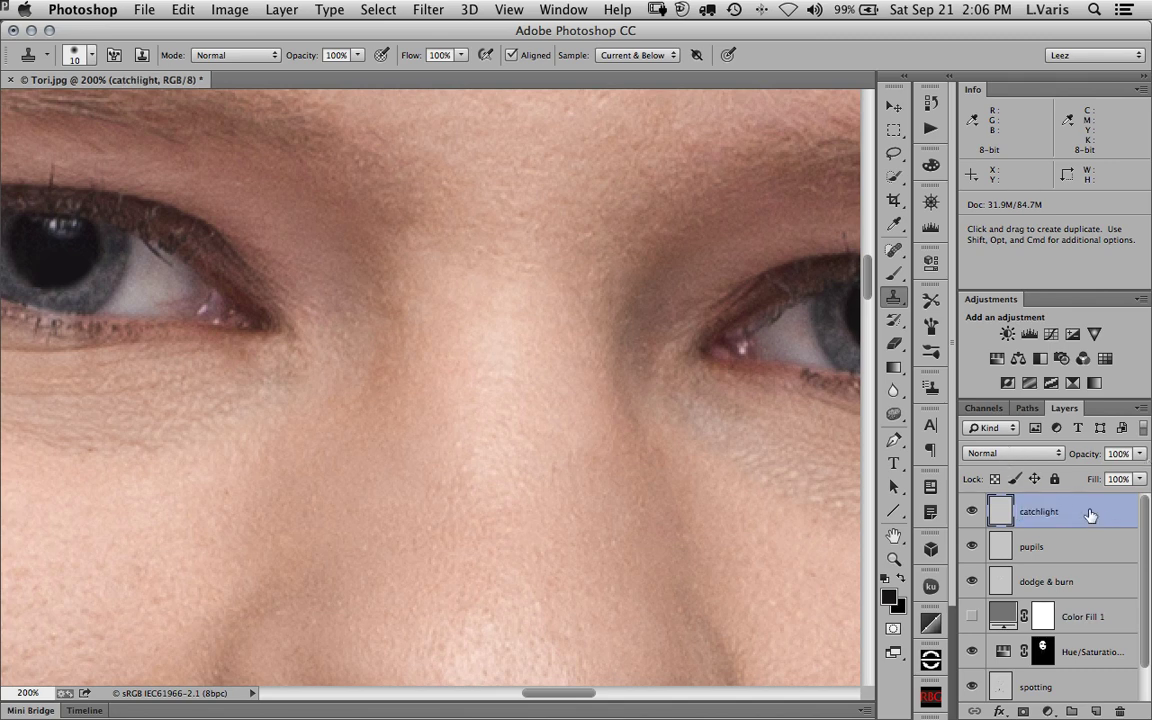
{"action": "left_click", "coordinate": [1012, 455]}
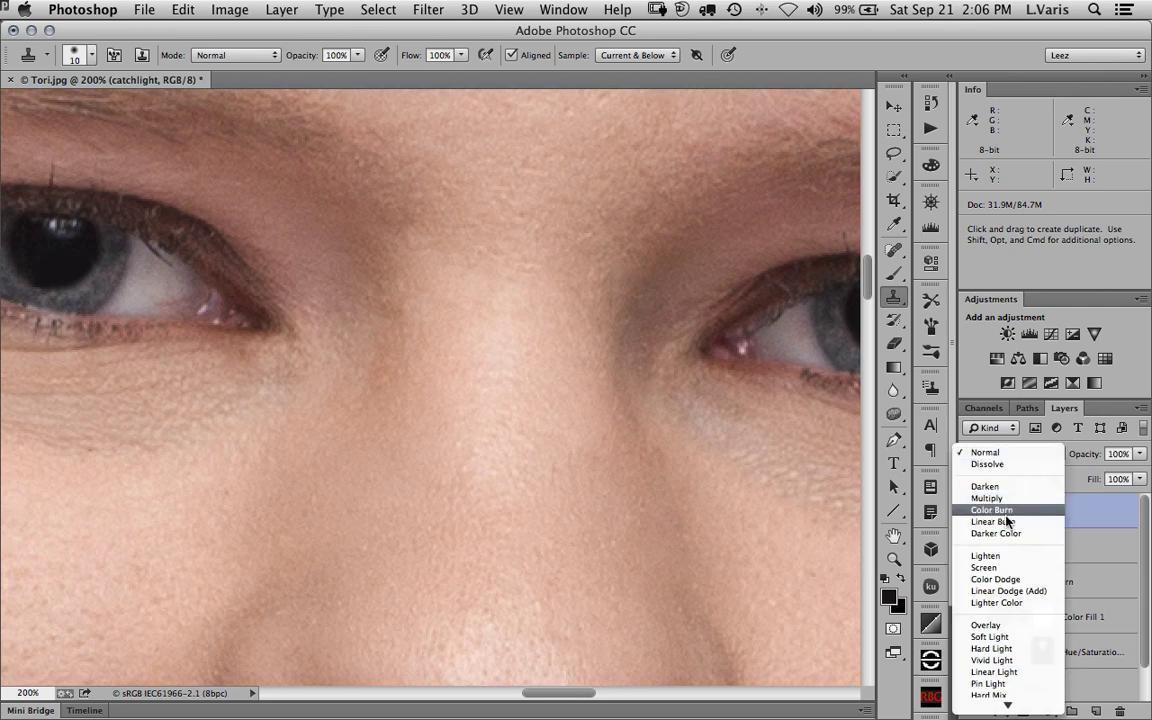
{"action": "left_click", "coordinate": [997, 627]}
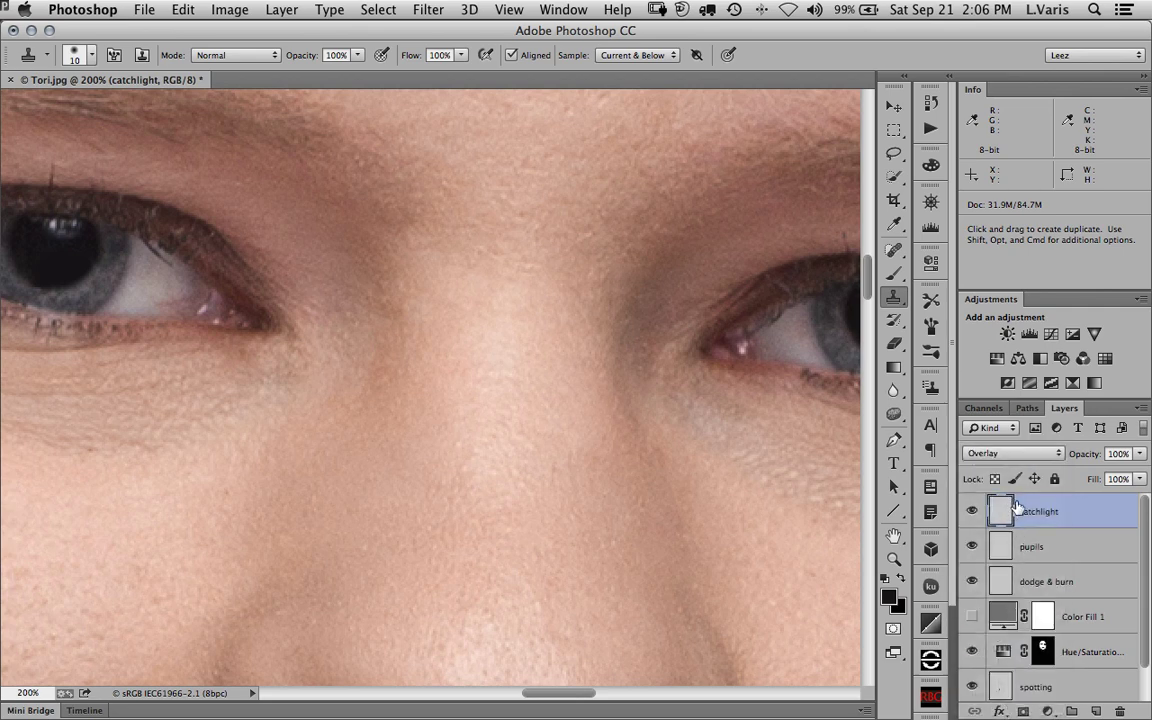
Step: With white at 30% opacity, brighten the catchlights in the right-hand and left-hand pupils
{"action": "key", "text": "x"}
{"action": "scroll", "coordinate": [599, 321], "scroll_direction": "right", "scroll_amount": 5}
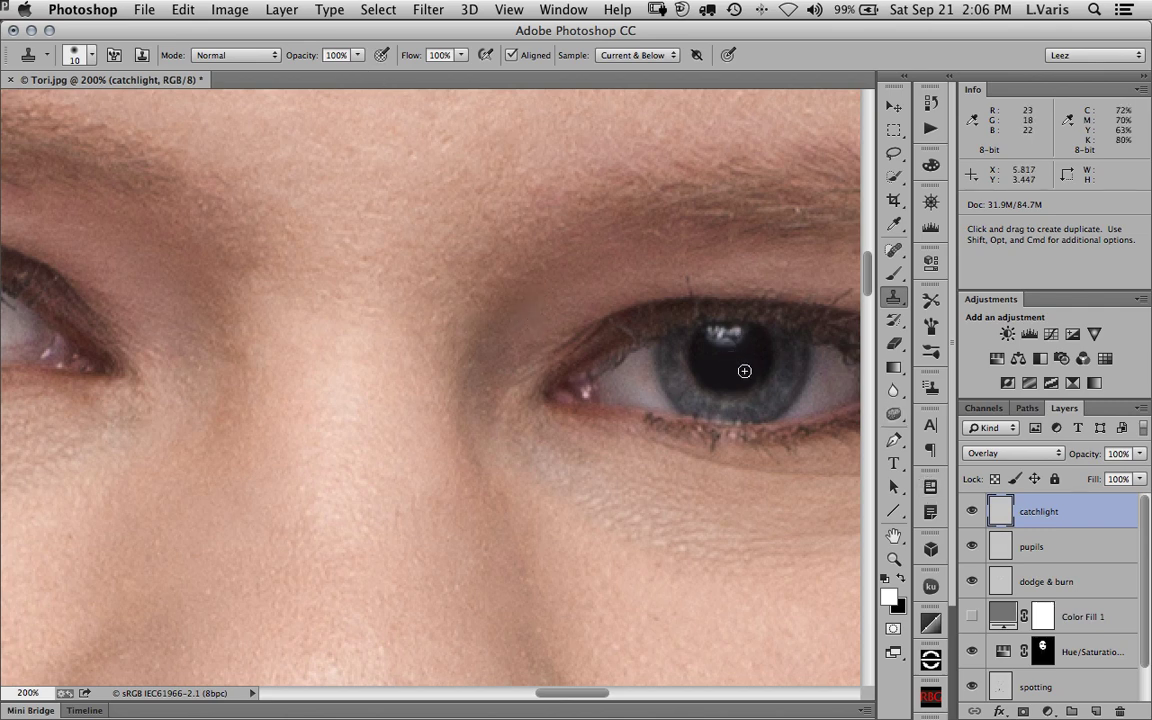
{"action": "key", "text": "3"}
{"action": "mouse_move", "coordinate": [716, 330]}
{"action": "left_mouse_down"}
{"action": "mouse_move", "coordinate": [756, 333]}
{"action": "mouse_move", "coordinate": [716, 333]}
{"action": "mouse_move", "coordinate": [738, 341]}
{"action": "mouse_move", "coordinate": [750, 374]}
{"action": "left_mouse_up"}
{"action": "left_click_drag", "start_coordinate": [721, 325], "coordinate": [735, 330]}
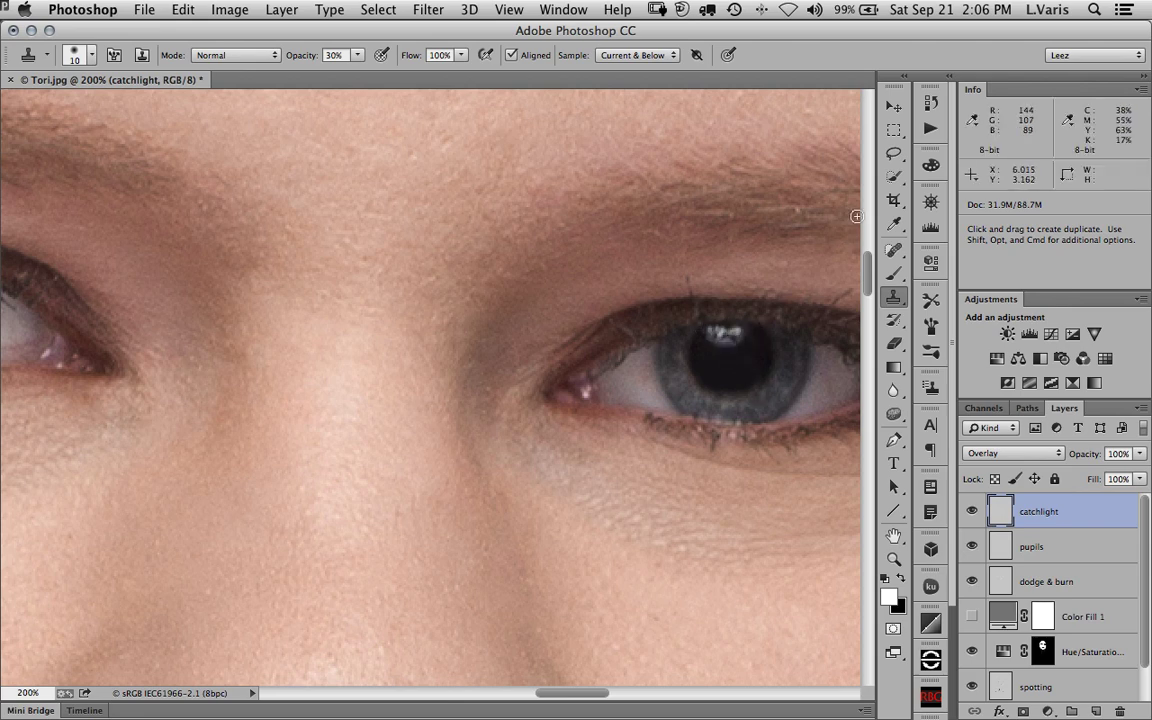
{"action": "key", "text": "b"}
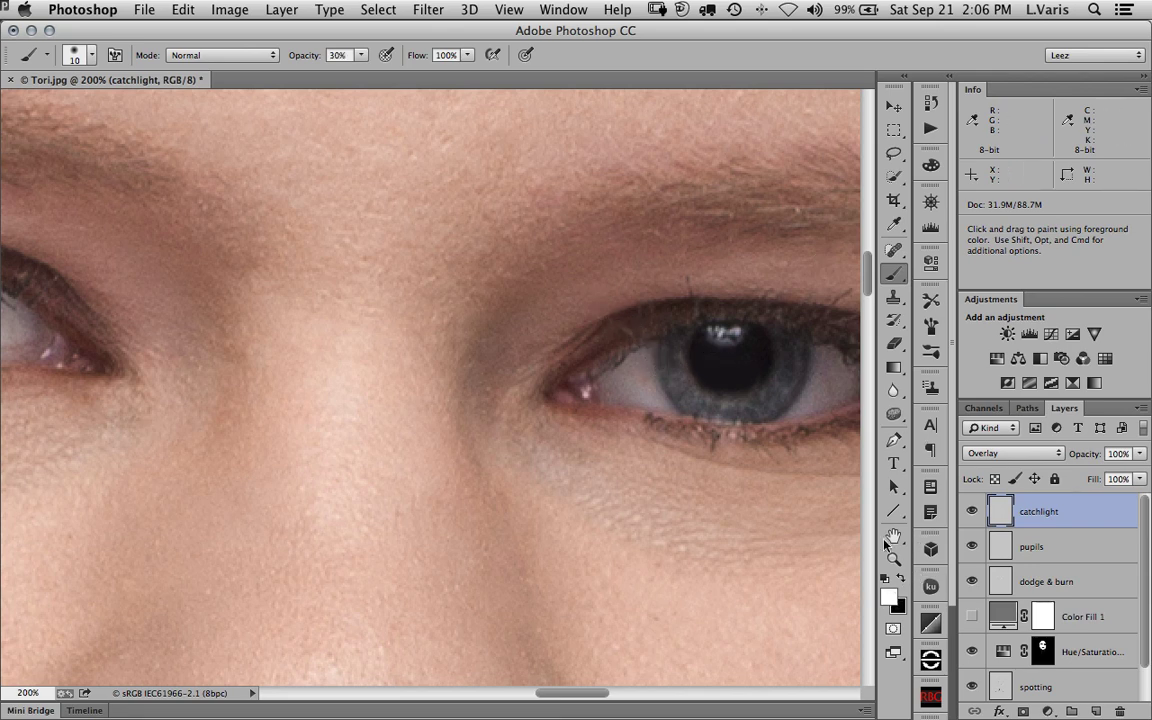
{"action": "left_click_drag", "start_coordinate": [716, 331], "coordinate": [724, 331]}
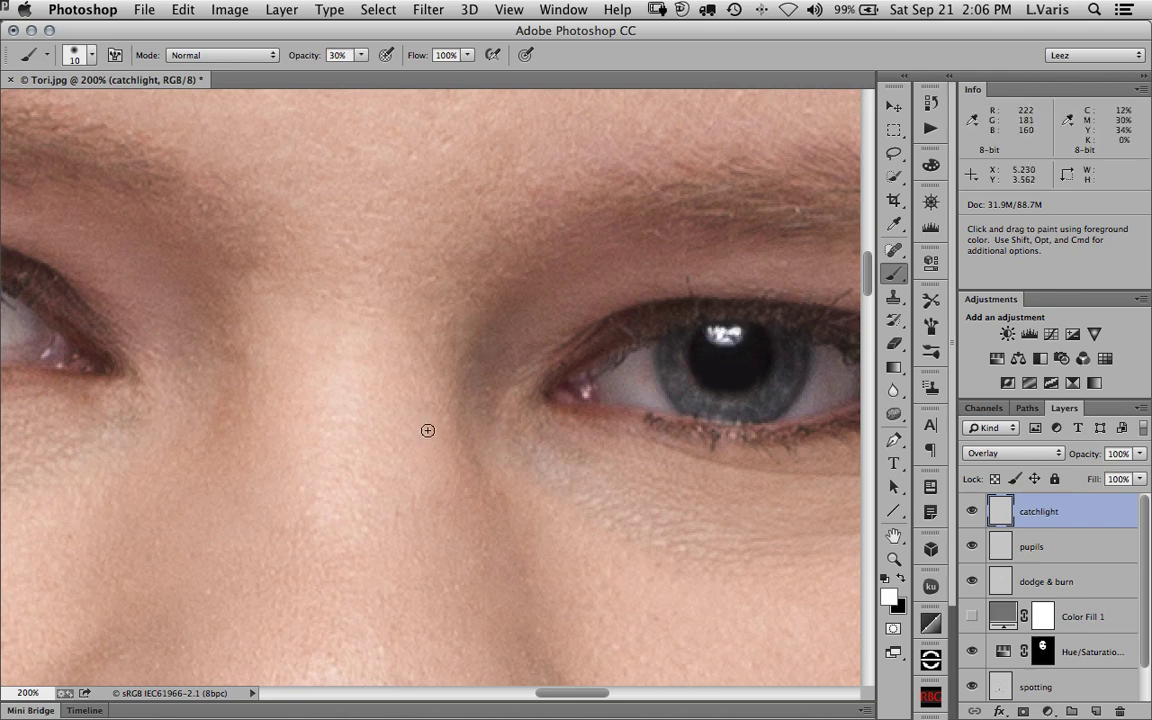
{"action": "scroll", "coordinate": [553, 411], "scroll_direction": "left", "scroll_amount": 5}
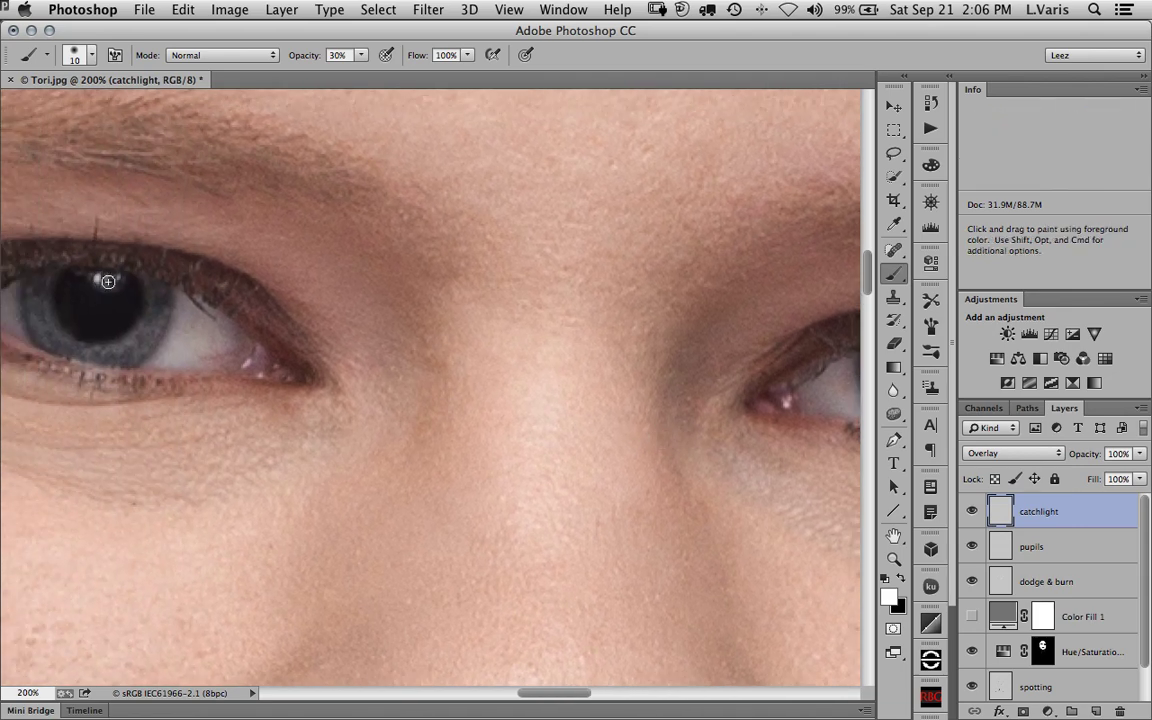
{"action": "mouse_move", "coordinate": [108, 281]}
{"action": "left_mouse_down"}
{"action": "mouse_move", "coordinate": [120, 280]}
{"action": "mouse_move", "coordinate": [96, 279]}
{"action": "mouse_move", "coordinate": [118, 277]}
{"action": "left_mouse_up"}
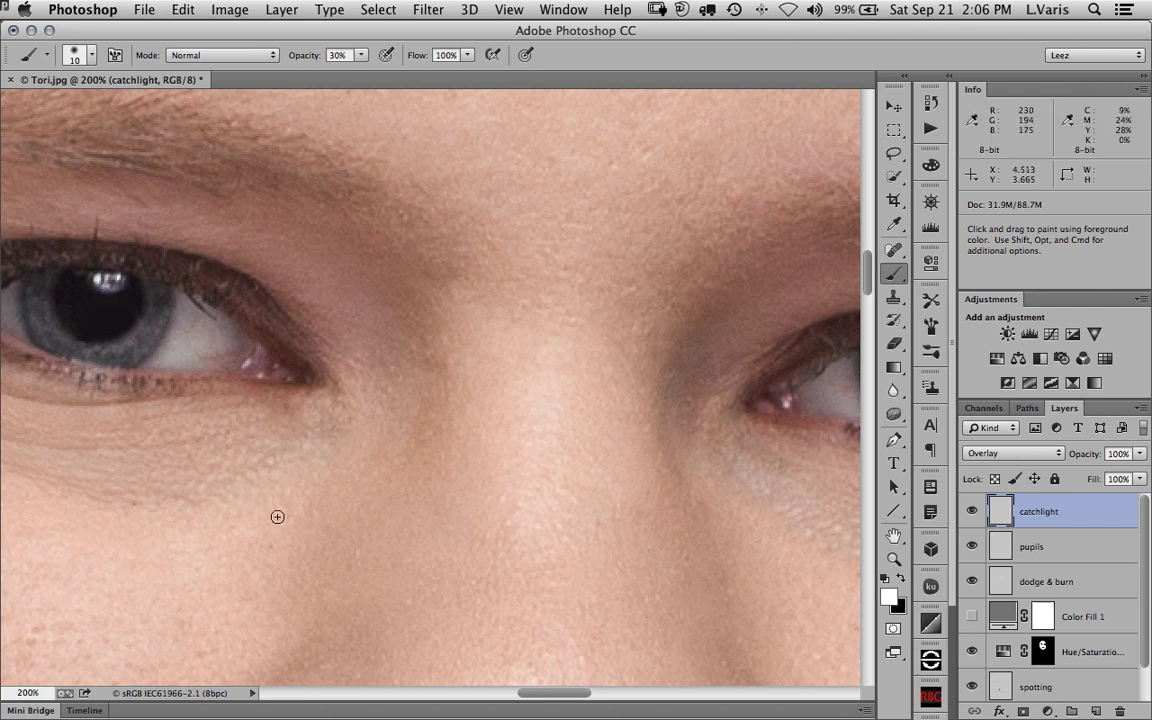
{"action": "left_click_drag", "start_coordinate": [688, 517], "coordinate": [434, 407]}
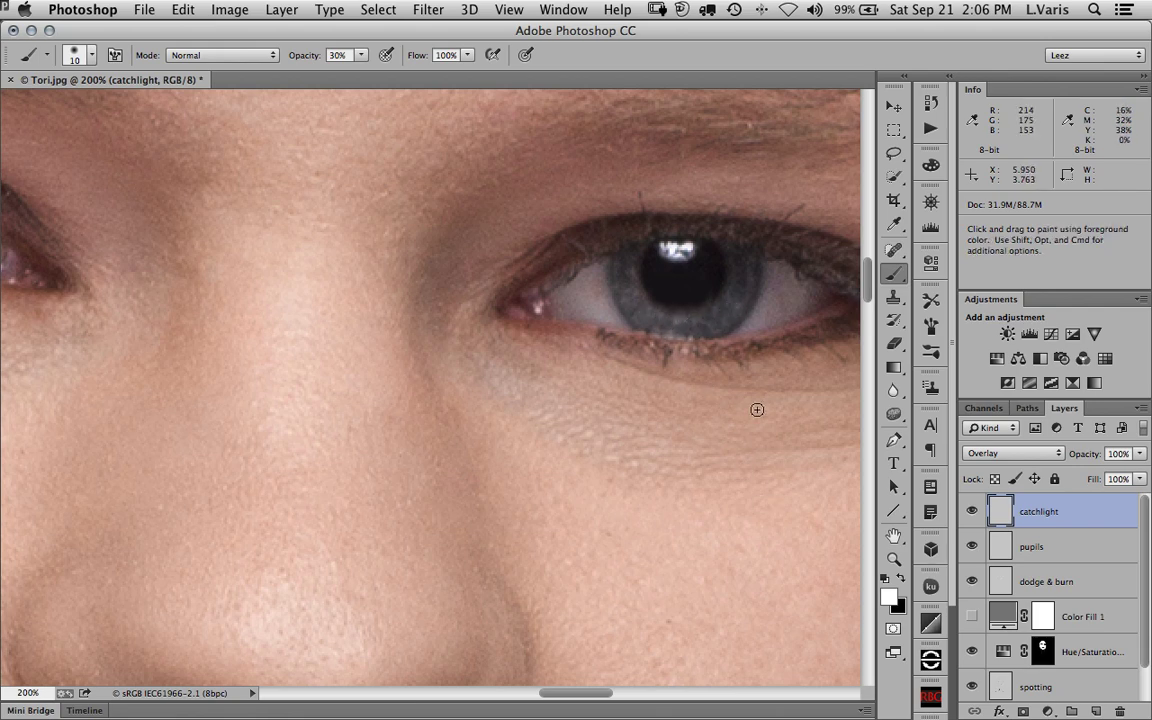
Step: Set the foreground colour to pale blue c4e9ff with hue 202
{"action": "left_click", "coordinate": [889, 598]}
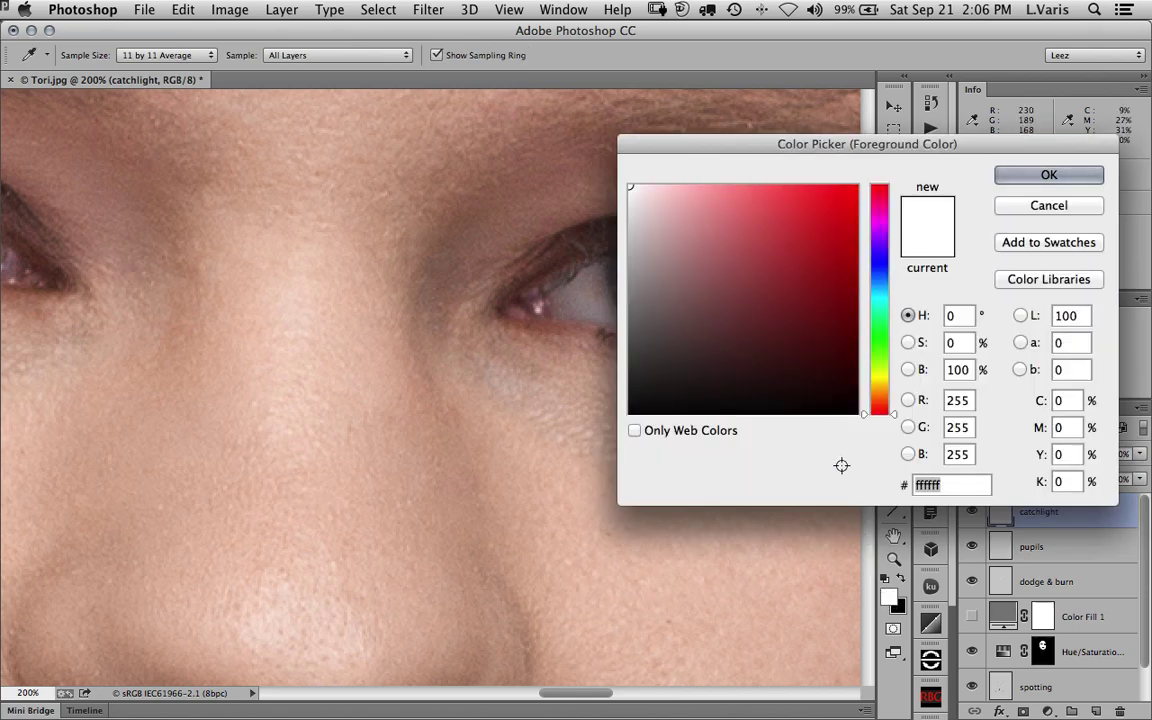
{"action": "left_click_drag", "start_coordinate": [717, 153], "coordinate": [713, 321]}
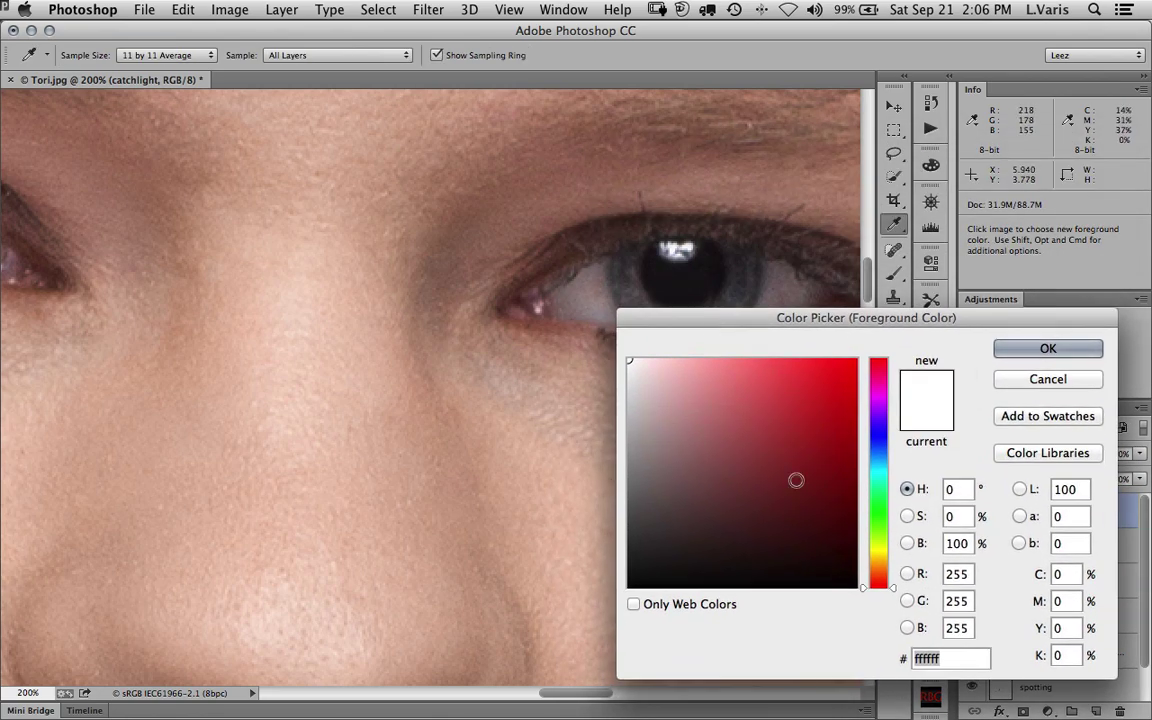
{"action": "left_click", "coordinate": [879, 467]}
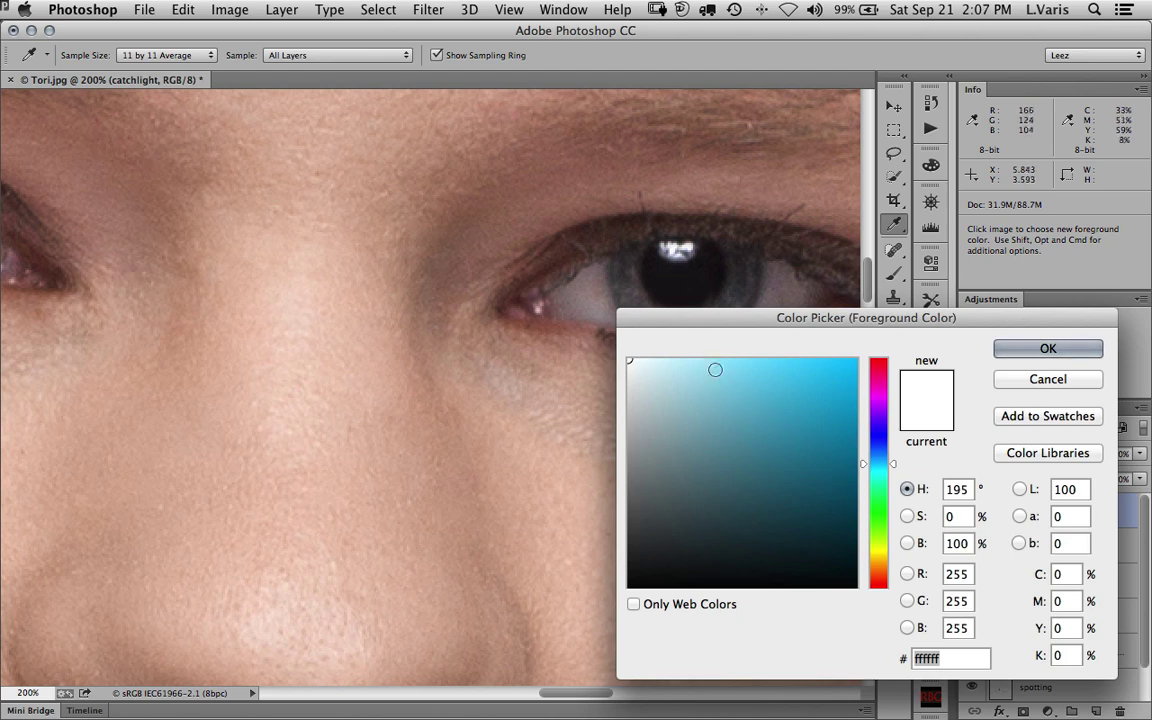
{"action": "left_click_drag", "start_coordinate": [866, 468], "coordinate": [866, 460]}
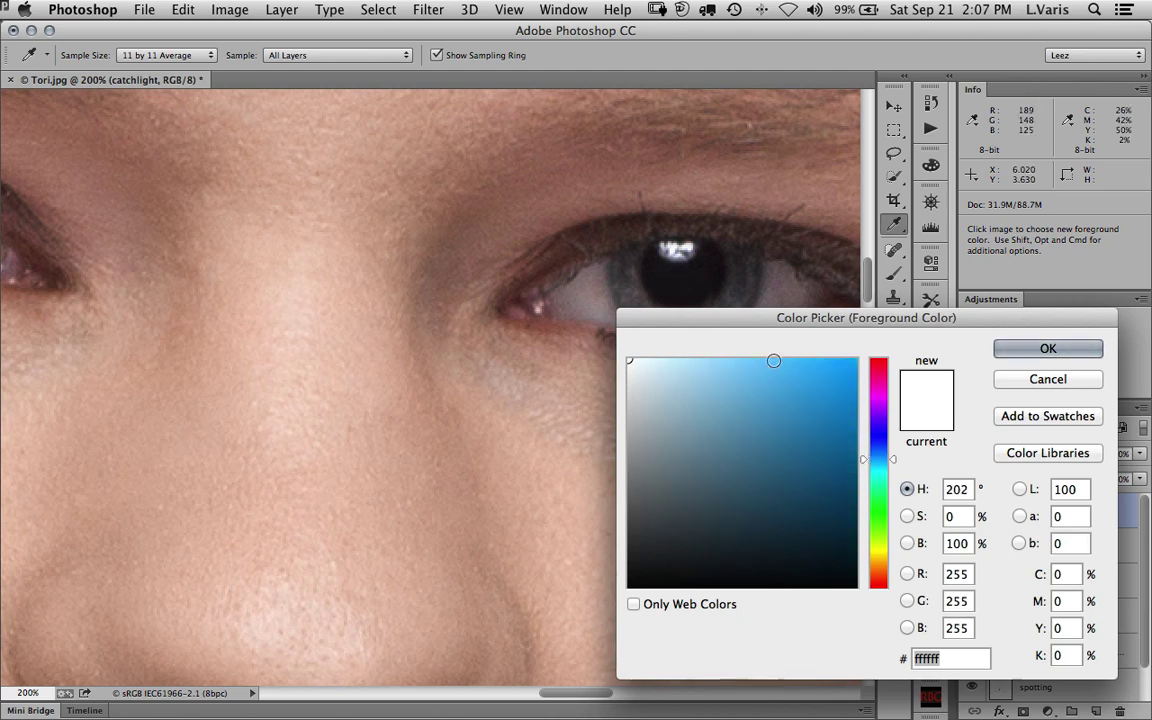
{"action": "left_click_drag", "start_coordinate": [688, 360], "coordinate": [680, 358]}
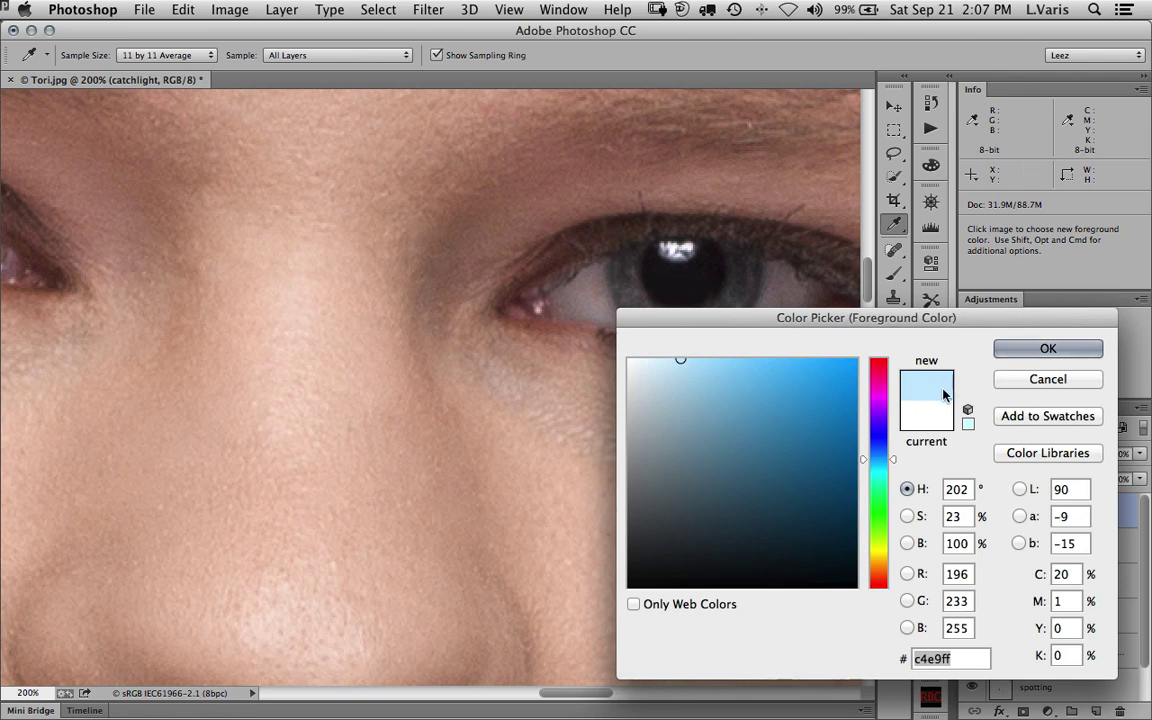
{"action": "left_click", "coordinate": [1003, 350]}
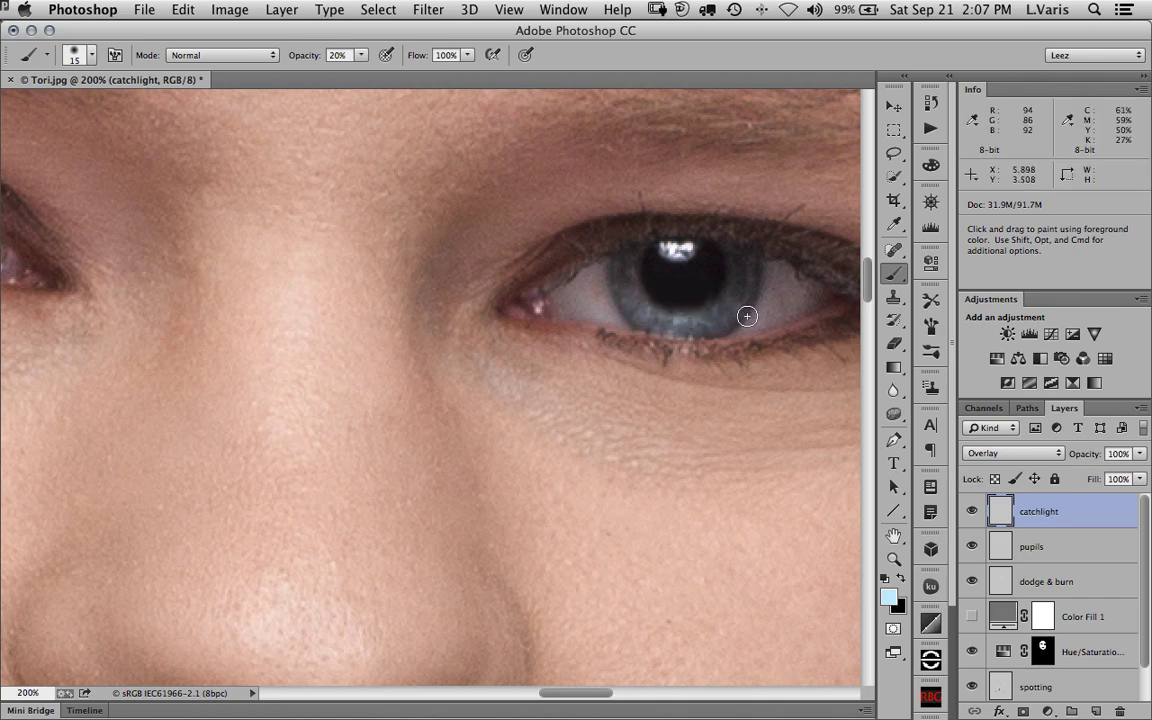
{"action": "scroll", "coordinate": [507, 355], "scroll_direction": "left", "scroll_amount": 6}
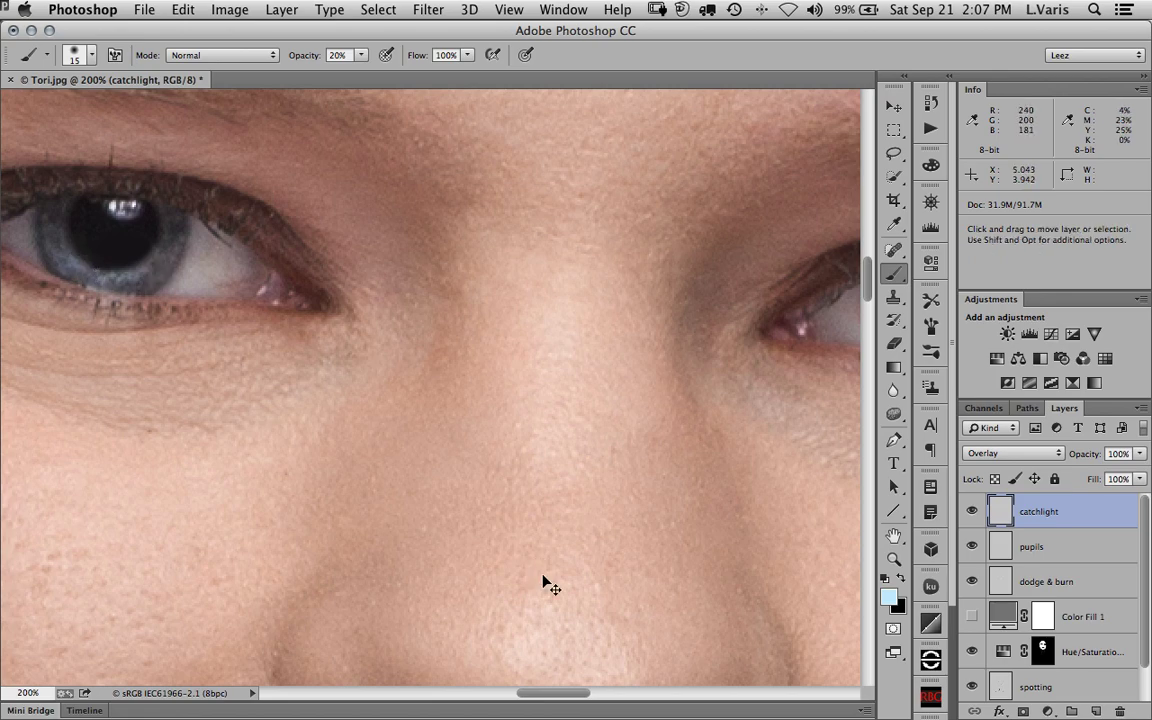
{"action": "key", "text": "ctrl+minus"}
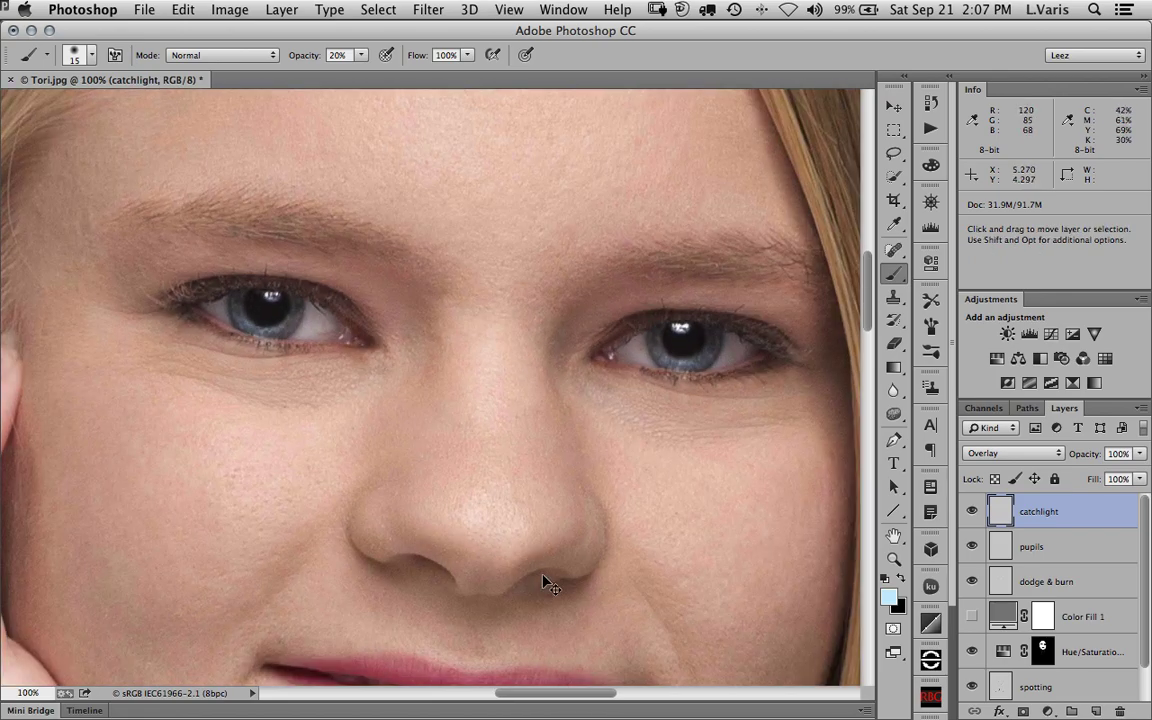
{"action": "left_click", "coordinate": [973, 513]}
{"action": "left_click", "coordinate": [973, 513]}
{"action": "left_click", "coordinate": [973, 513]}
{"action": "left_click", "coordinate": [973, 513]}
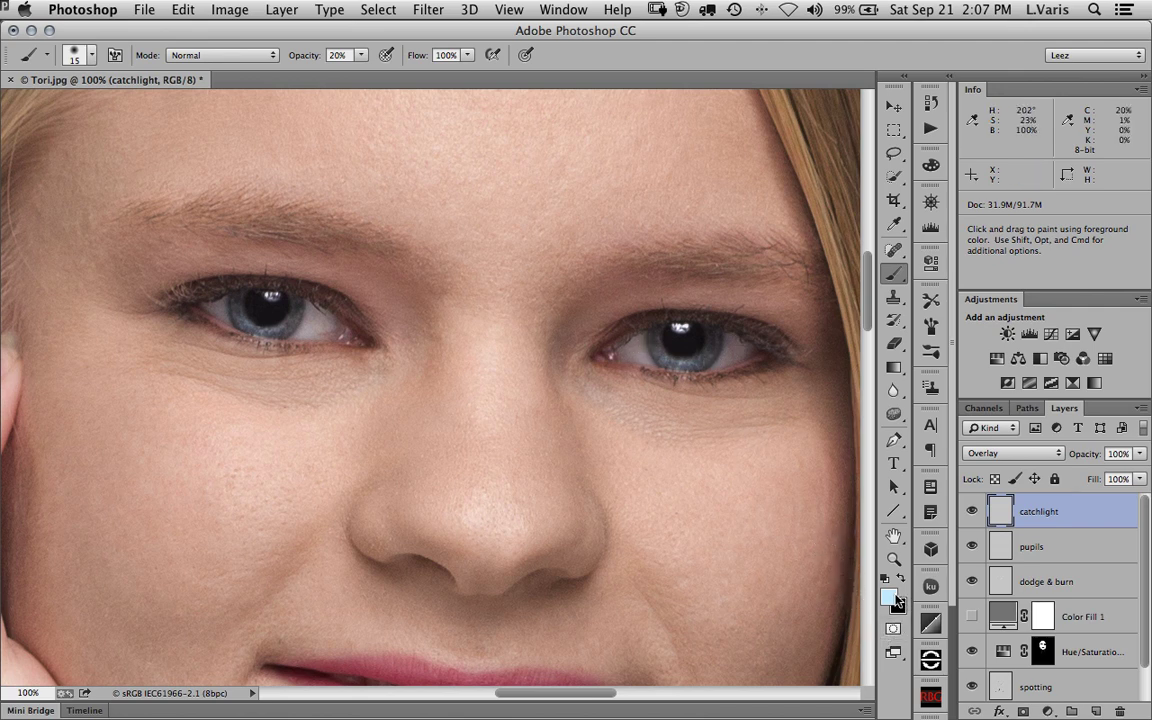
{"action": "key", "text": "super+minus"}
{"action": "key", "text": "super+minus"}
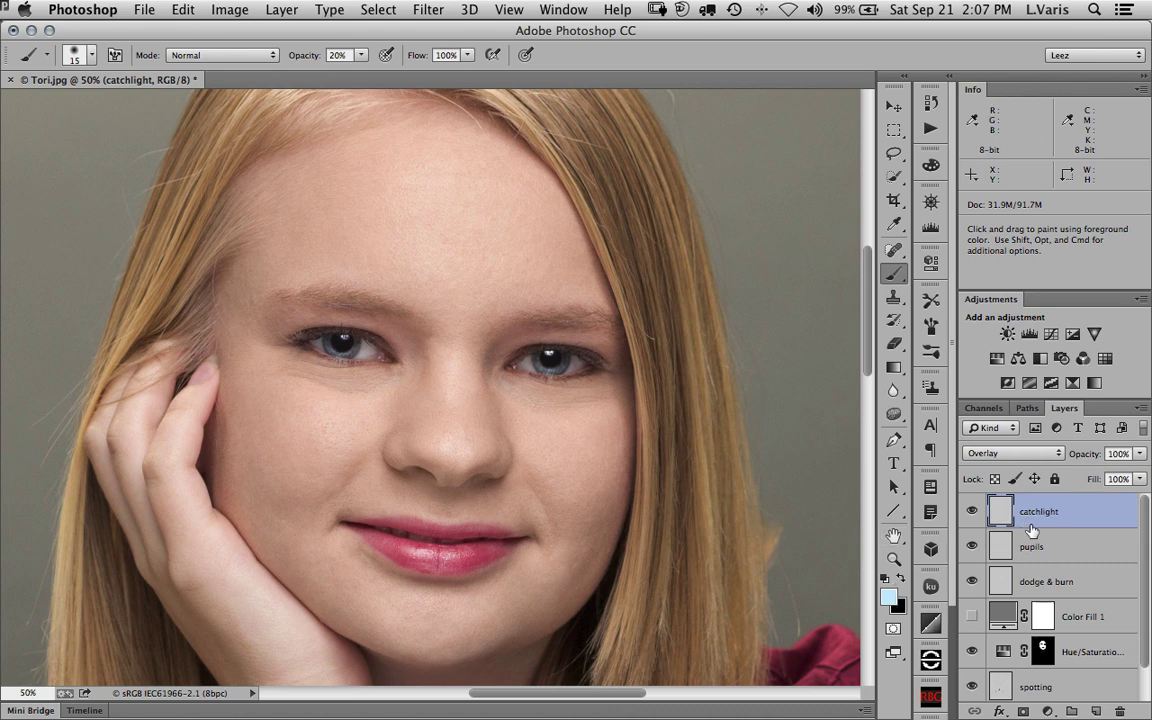
Step: Select the pupils and catchlight layers and use New Group from Layers to group them as 'eyes'
{"action": "left_click", "coordinate": [1001, 548], "text": "shift"}
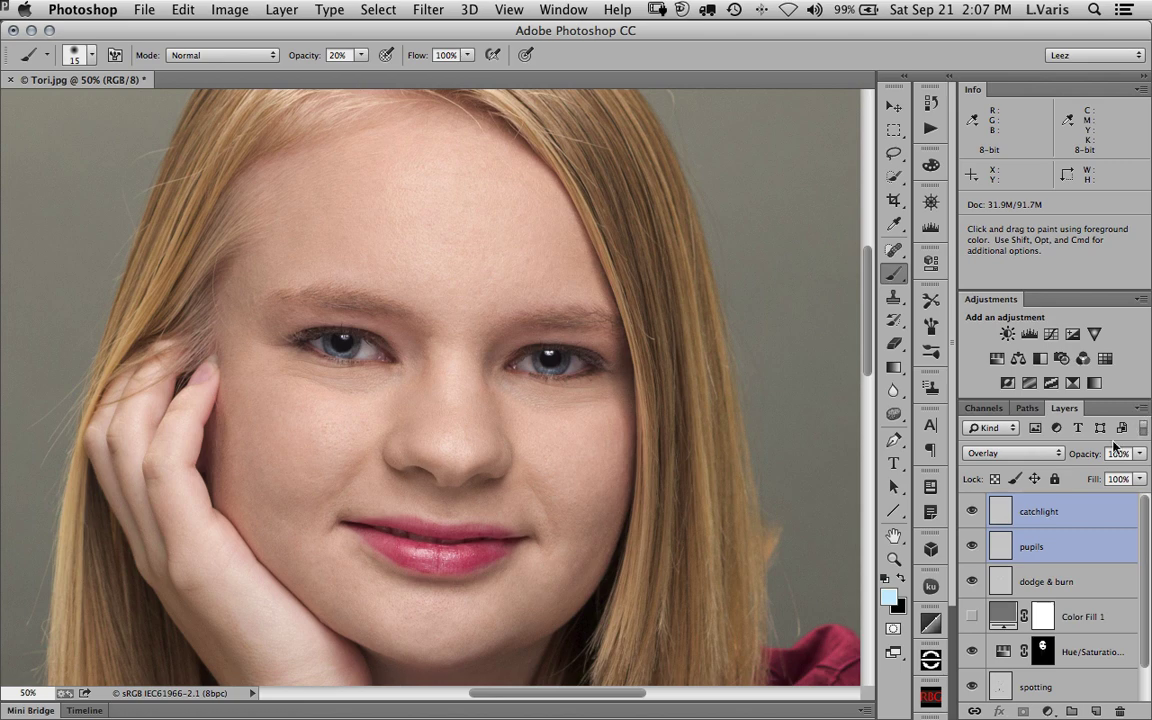
{"action": "left_click", "coordinate": [1141, 408]}
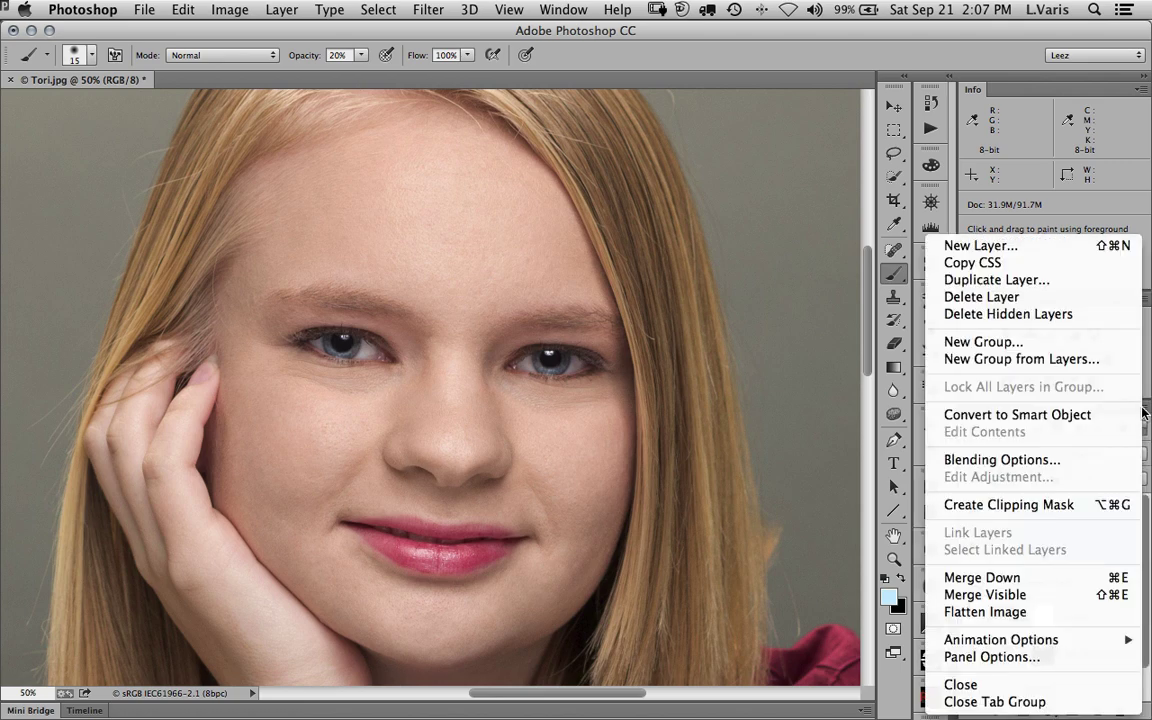
{"action": "left_click", "coordinate": [1020, 359]}
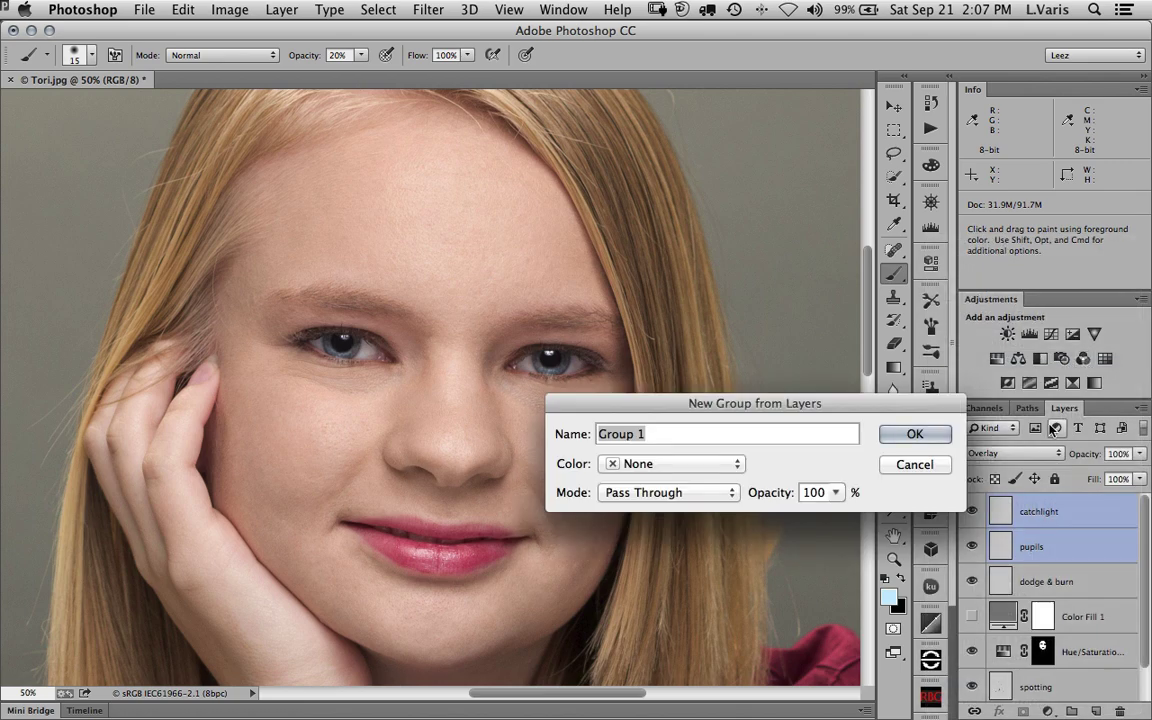
{"action": "type", "text": "eyes"}
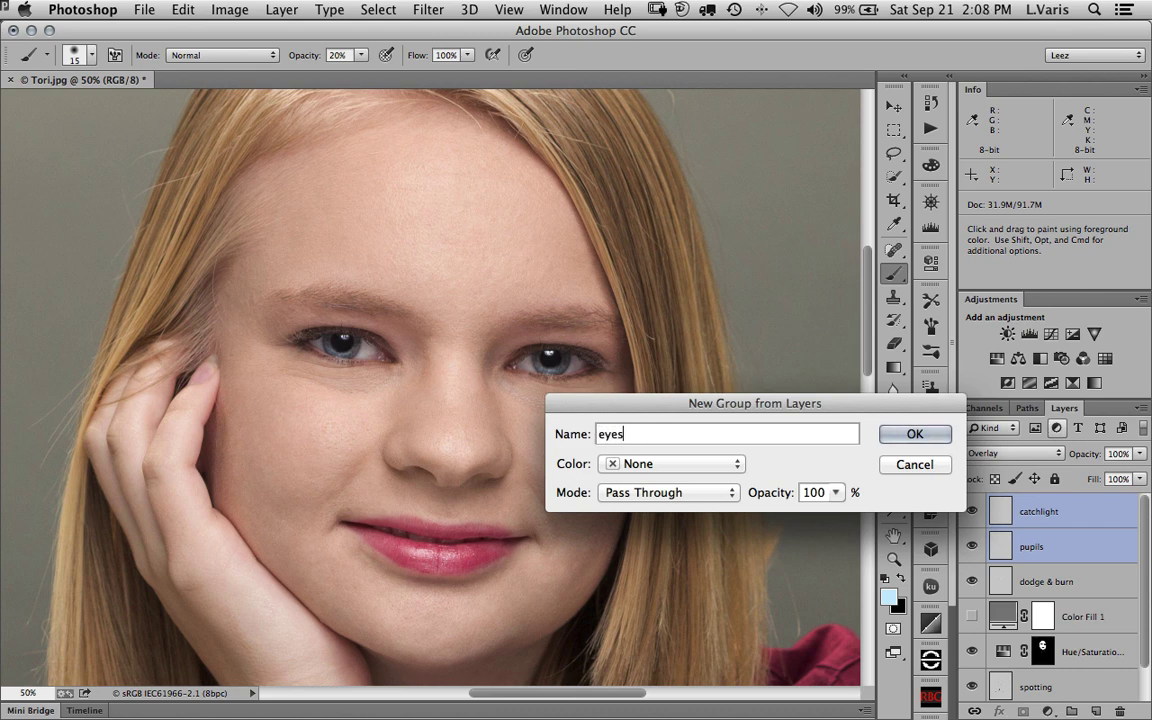
{"action": "key", "text": "Return"}
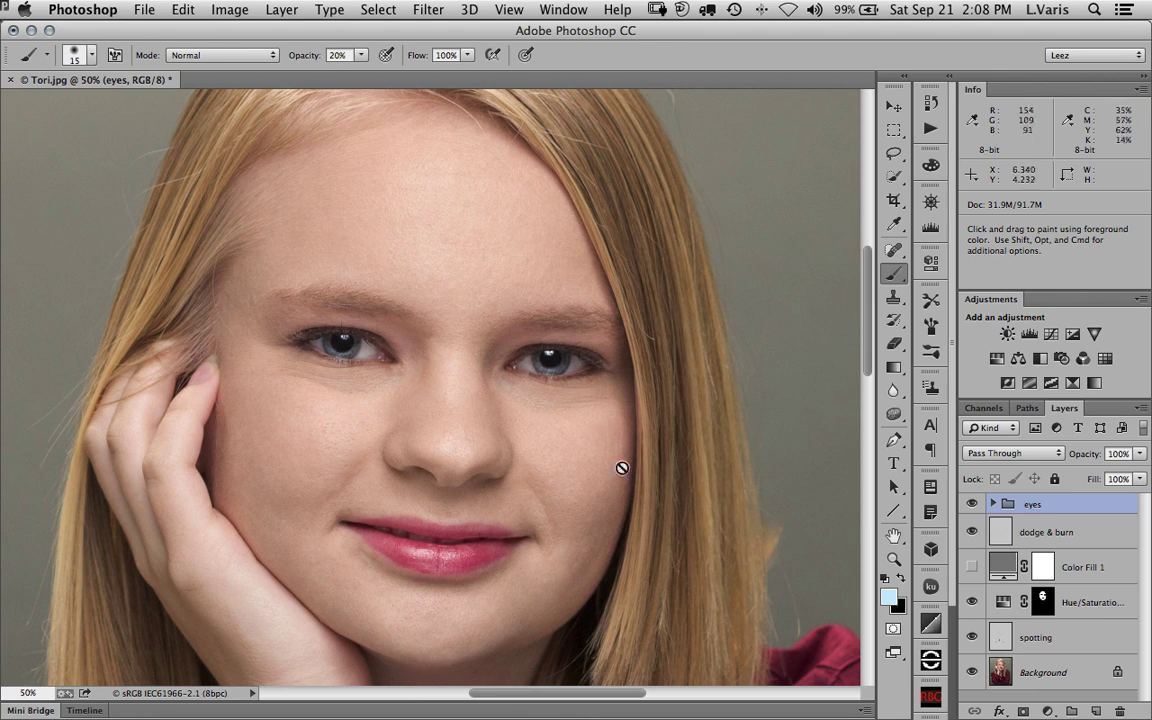
{"action": "left_click_drag", "start_coordinate": [602, 455], "coordinate": [604, 406]}
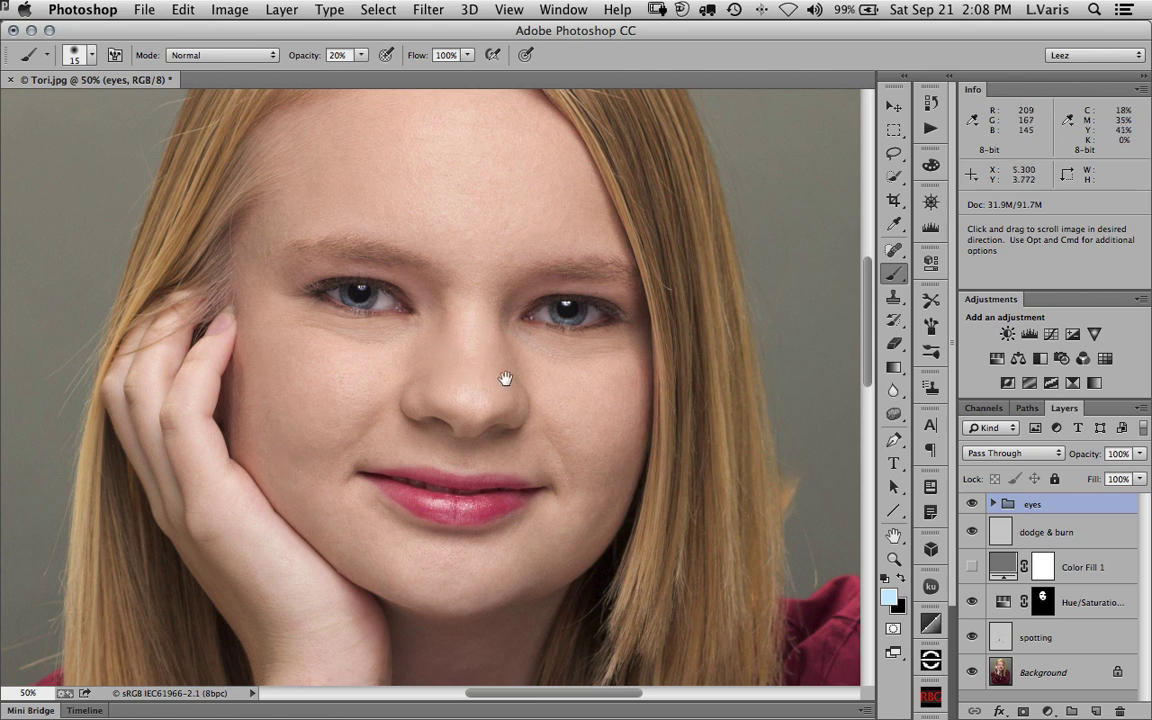
{"action": "key", "text": "space"}
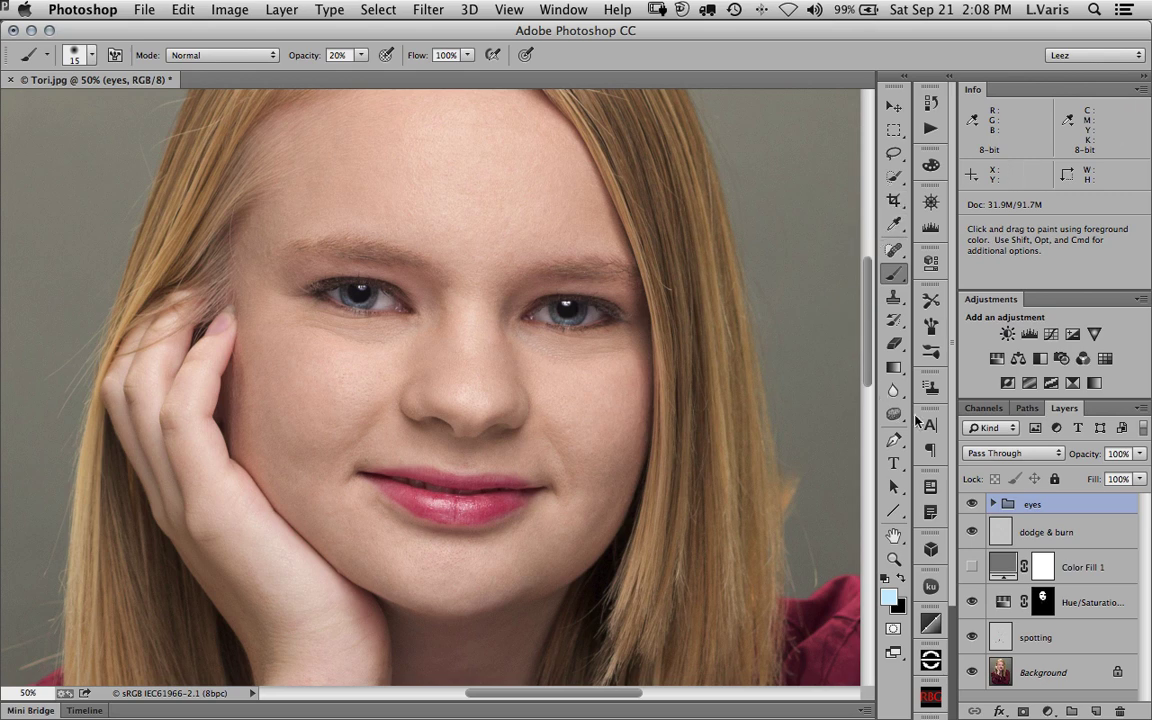
Step: Add a Curves layer with the RGB midtone point pulled to input 102, output 62
{"action": "left_click", "coordinate": [1052, 335]}
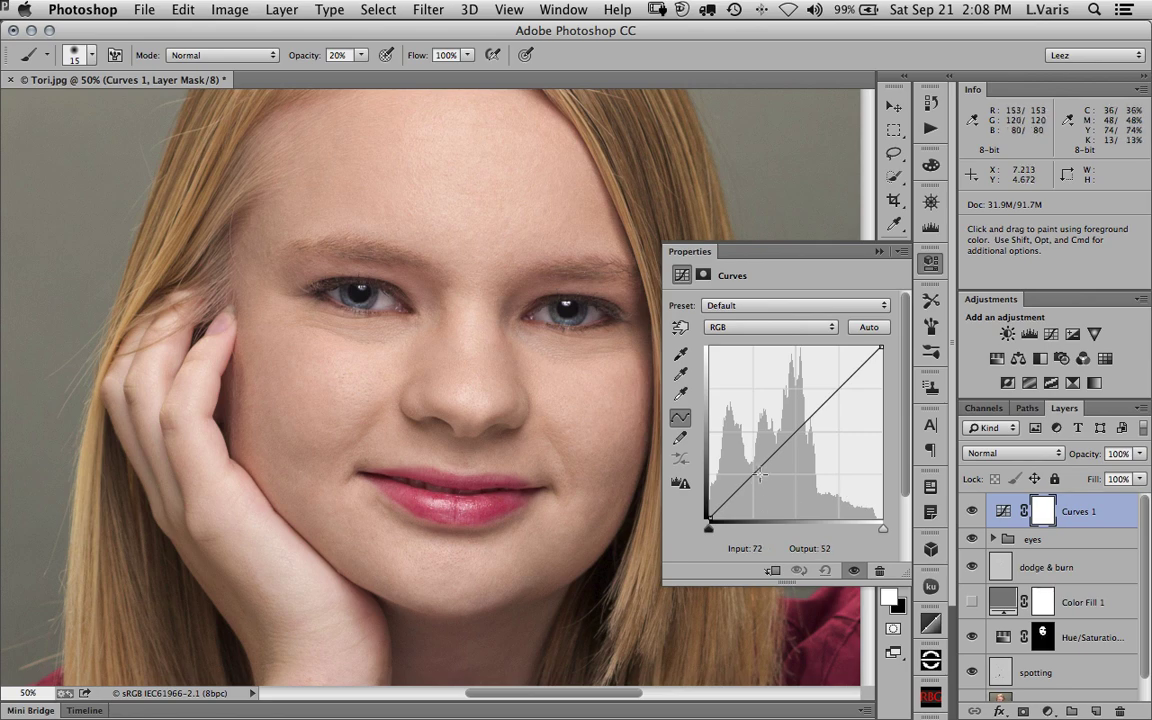
{"action": "left_click_drag", "start_coordinate": [767, 461], "coordinate": [777, 476]}
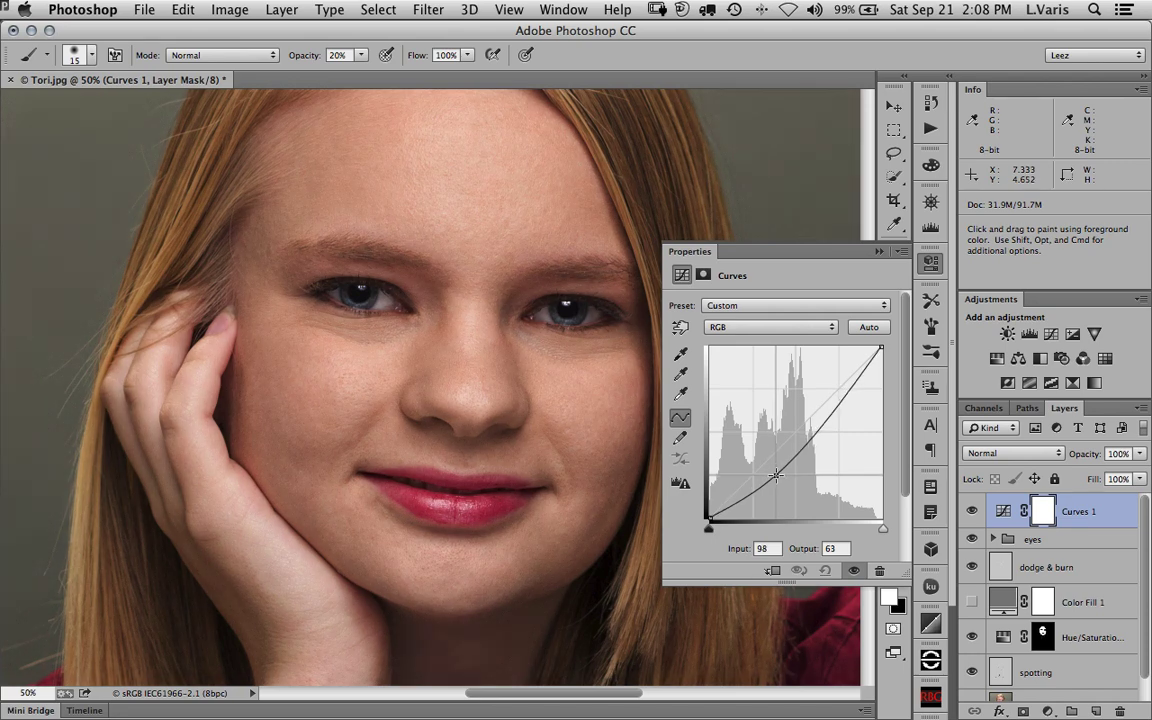
{"action": "left_click_drag", "start_coordinate": [777, 476], "coordinate": [779, 477]}
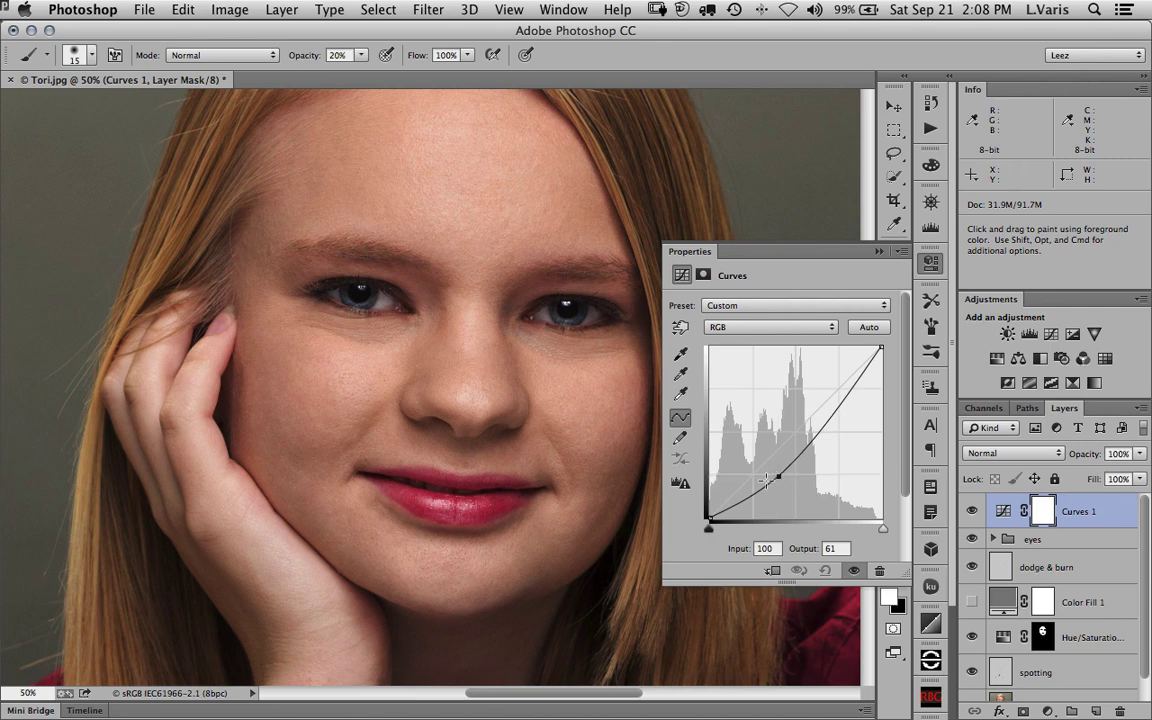
{"action": "left_click", "coordinate": [879, 252]}
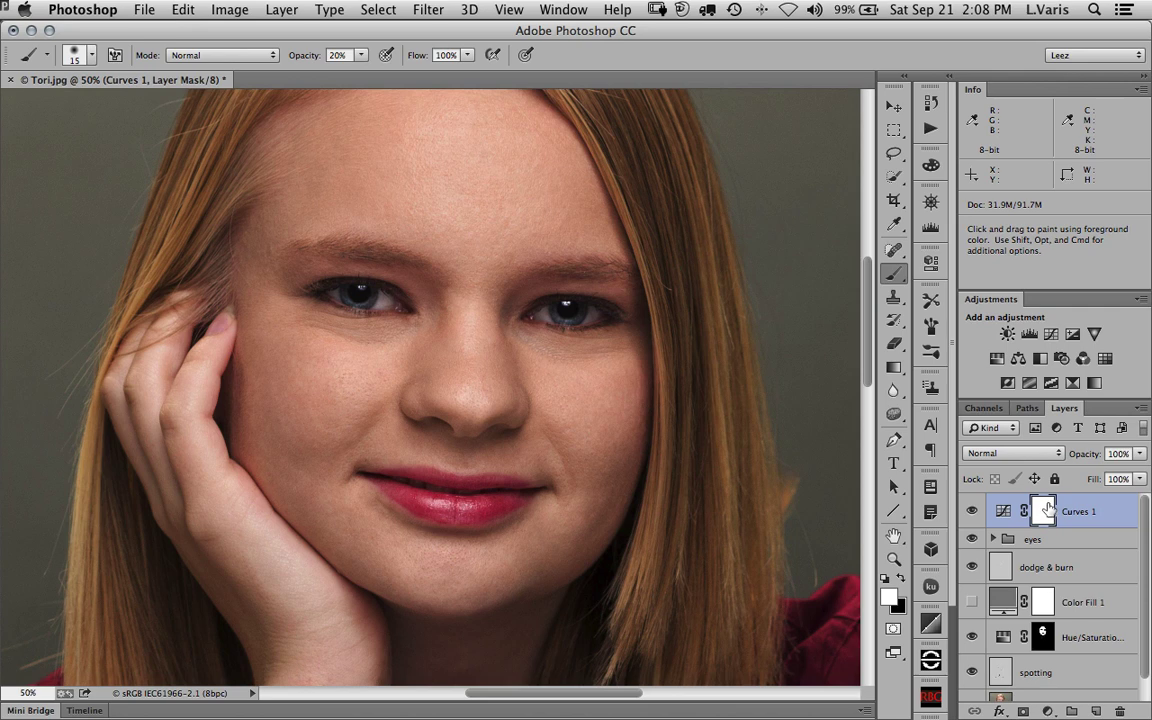
Step: Invert the Curves 1 mask to black and enlarge the brush to 141 px
{"action": "key", "text": "super+i"}
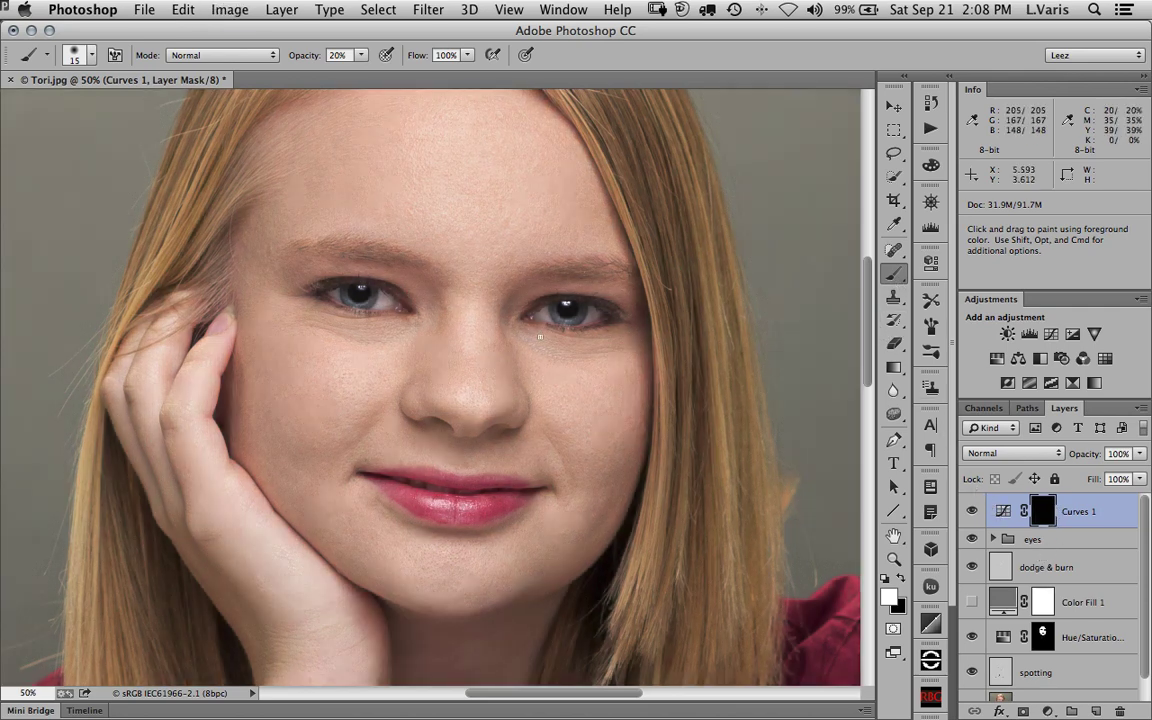
{"action": "left_click_drag", "start_coordinate": [571, 327], "coordinate": [600, 327], "text": "ctrl+alt"}
{"action": "left_click_drag", "start_coordinate": [260, 378], "coordinate": [280, 380]}
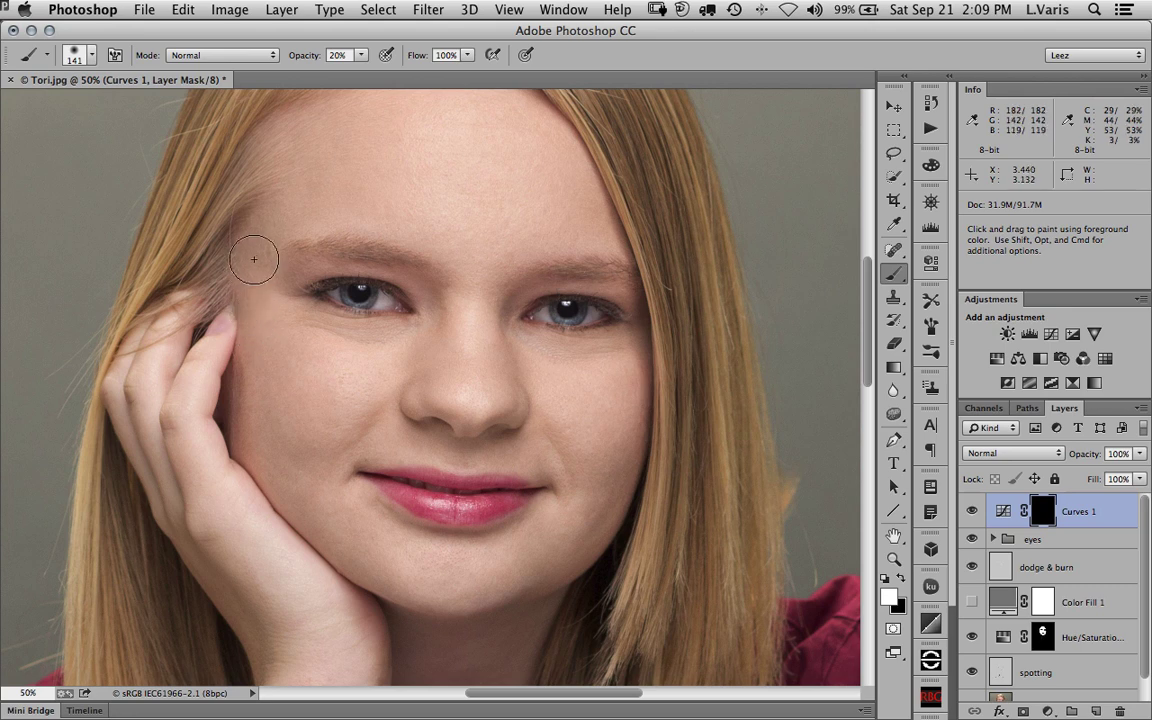
Step: Paint the darkening back over the temple, cheek, forehead and jaw with 20% white
{"action": "mouse_move", "coordinate": [256, 242]}
{"action": "left_mouse_down"}
{"action": "mouse_move", "coordinate": [249, 440]}
{"action": "mouse_move", "coordinate": [255, 357]}
{"action": "mouse_move", "coordinate": [256, 431]}
{"action": "mouse_move", "coordinate": [268, 459]}
{"action": "left_mouse_up"}
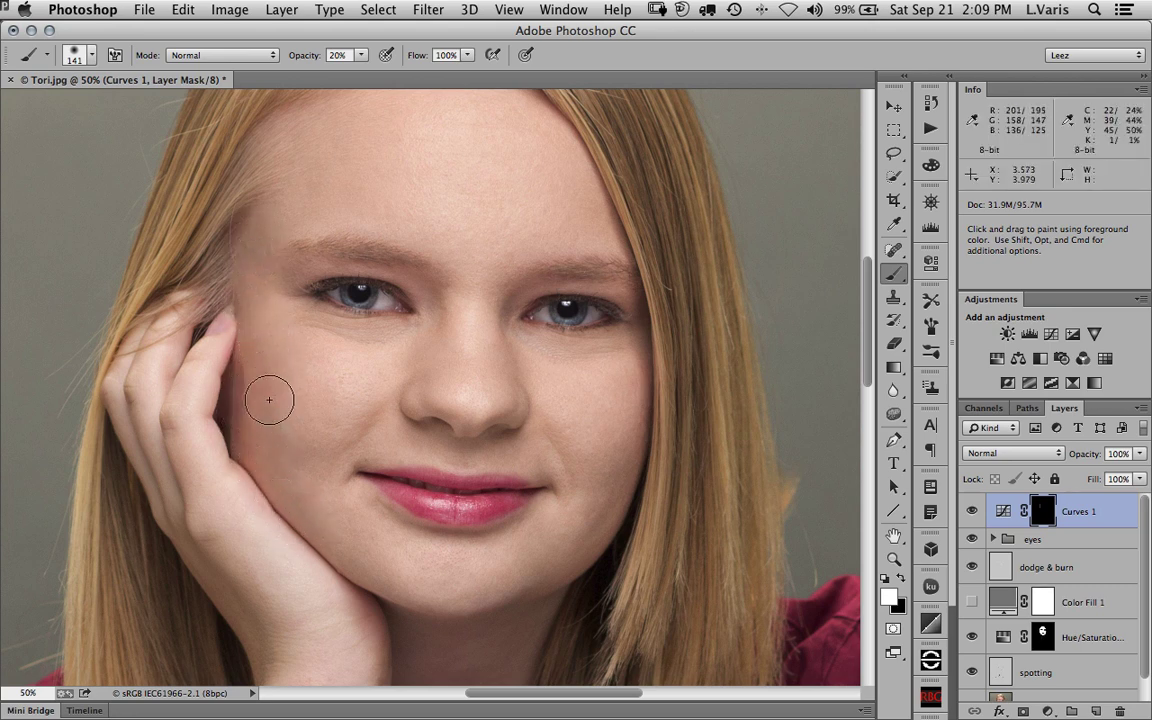
{"action": "mouse_move", "coordinate": [236, 220]}
{"action": "left_mouse_down"}
{"action": "mouse_move", "coordinate": [265, 313]}
{"action": "mouse_move", "coordinate": [283, 193]}
{"action": "left_mouse_up"}
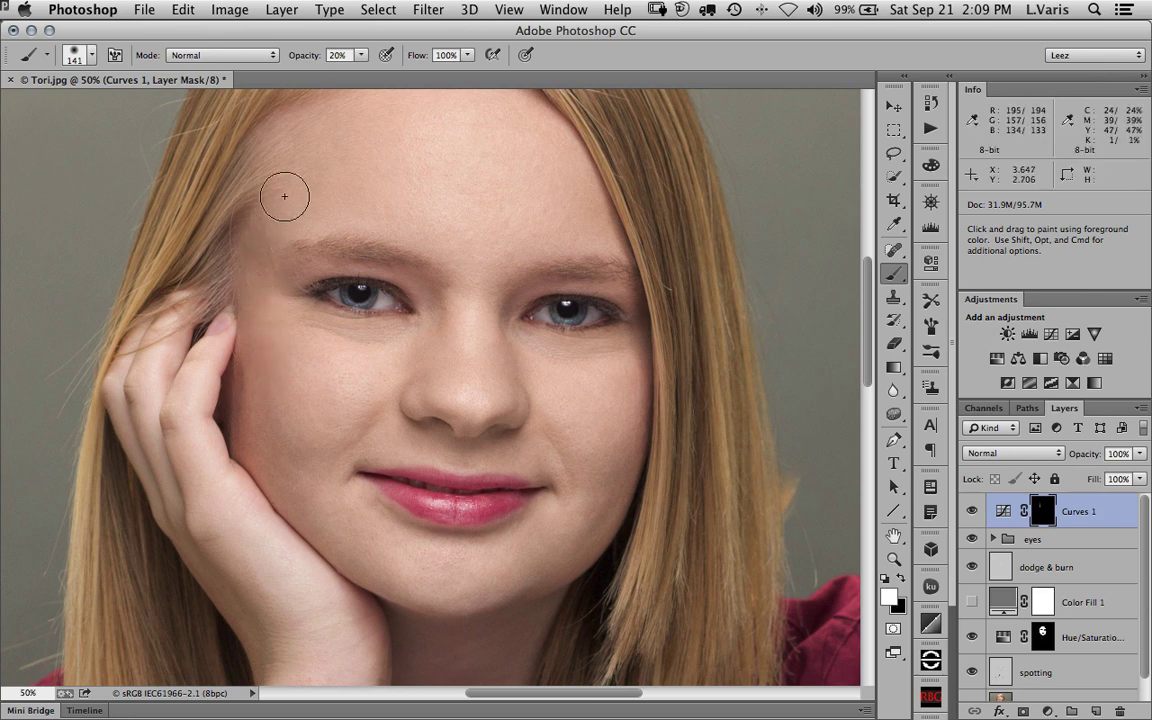
{"action": "mouse_move", "coordinate": [301, 121]}
{"action": "left_mouse_down"}
{"action": "mouse_move", "coordinate": [297, 202]}
{"action": "mouse_move", "coordinate": [284, 203]}
{"action": "mouse_move", "coordinate": [309, 165]}
{"action": "mouse_move", "coordinate": [267, 301]}
{"action": "mouse_move", "coordinate": [260, 420]}
{"action": "left_mouse_up"}
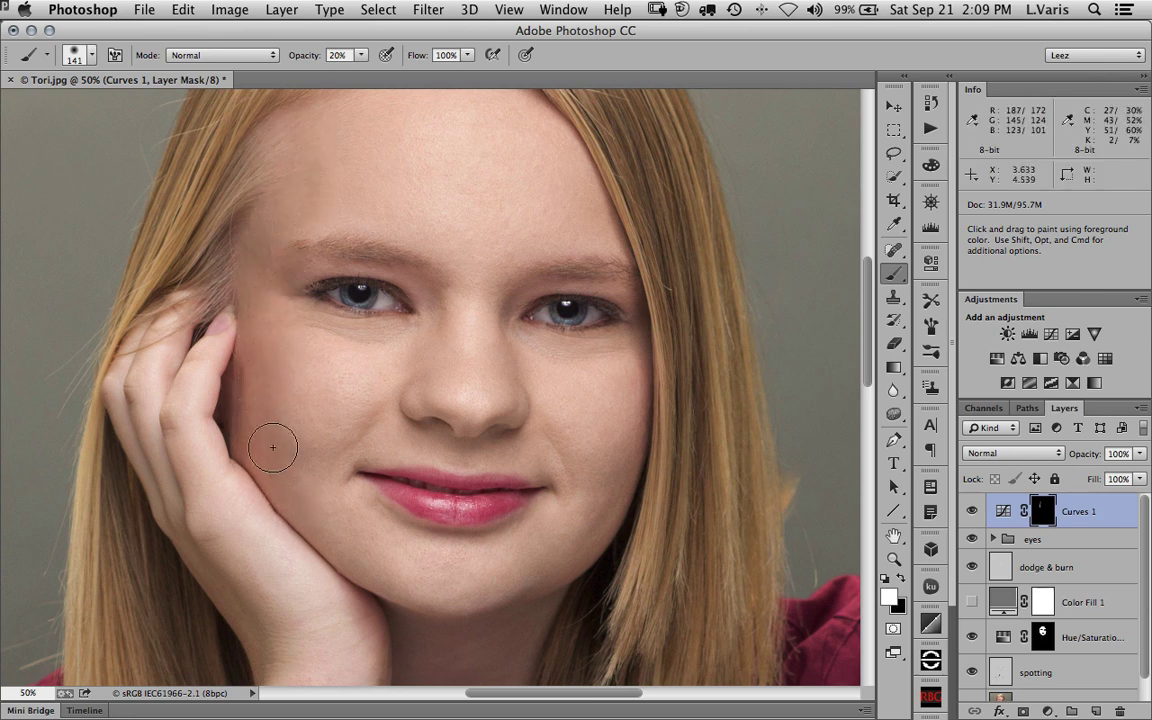
{"action": "mouse_move", "coordinate": [638, 362]}
{"action": "left_mouse_down"}
{"action": "mouse_move", "coordinate": [606, 501]}
{"action": "mouse_move", "coordinate": [639, 375]}
{"action": "mouse_move", "coordinate": [619, 478]}
{"action": "mouse_move", "coordinate": [552, 571]}
{"action": "mouse_move", "coordinate": [594, 531]}
{"action": "mouse_move", "coordinate": [523, 595]}
{"action": "mouse_move", "coordinate": [623, 460]}
{"action": "mouse_move", "coordinate": [636, 350]}
{"action": "mouse_move", "coordinate": [635, 408]}
{"action": "mouse_move", "coordinate": [642, 370]}
{"action": "mouse_move", "coordinate": [634, 338]}
{"action": "mouse_move", "coordinate": [643, 393]}
{"action": "left_mouse_up"}
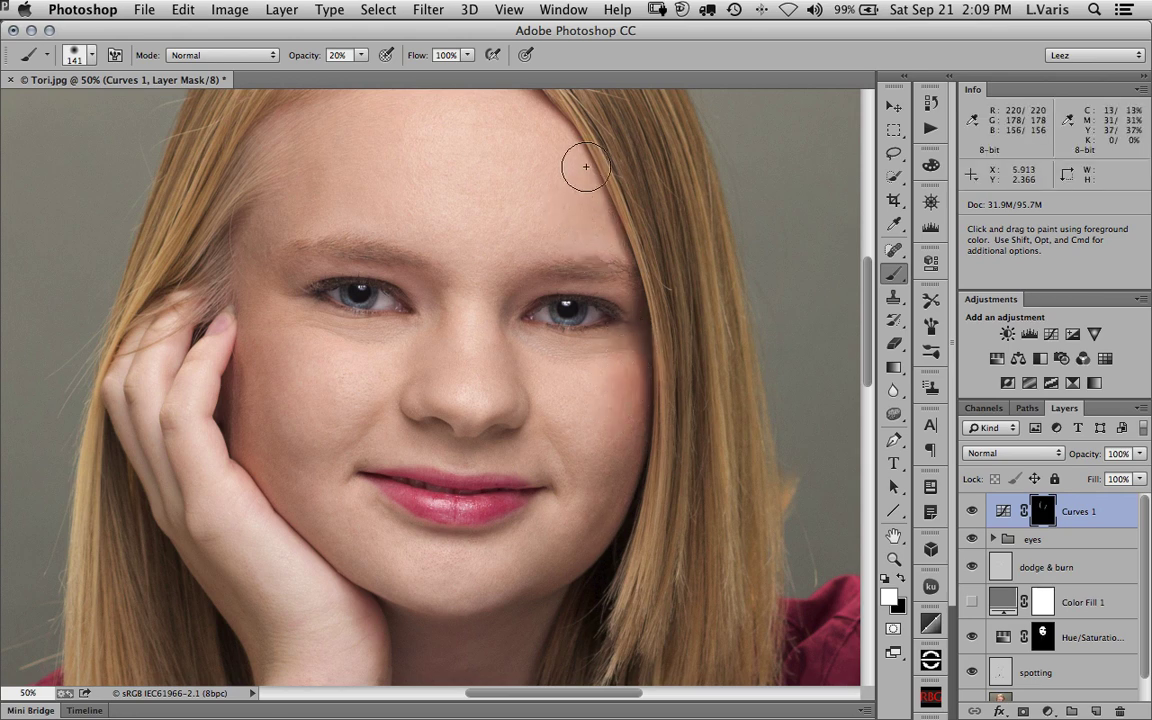
Step: Move the photo down in the window and resize the brush, settling at 90 px
{"action": "key", "text": "space"}
{"action": "left_click_drag", "start_coordinate": [565, 214], "coordinate": [560, 257]}
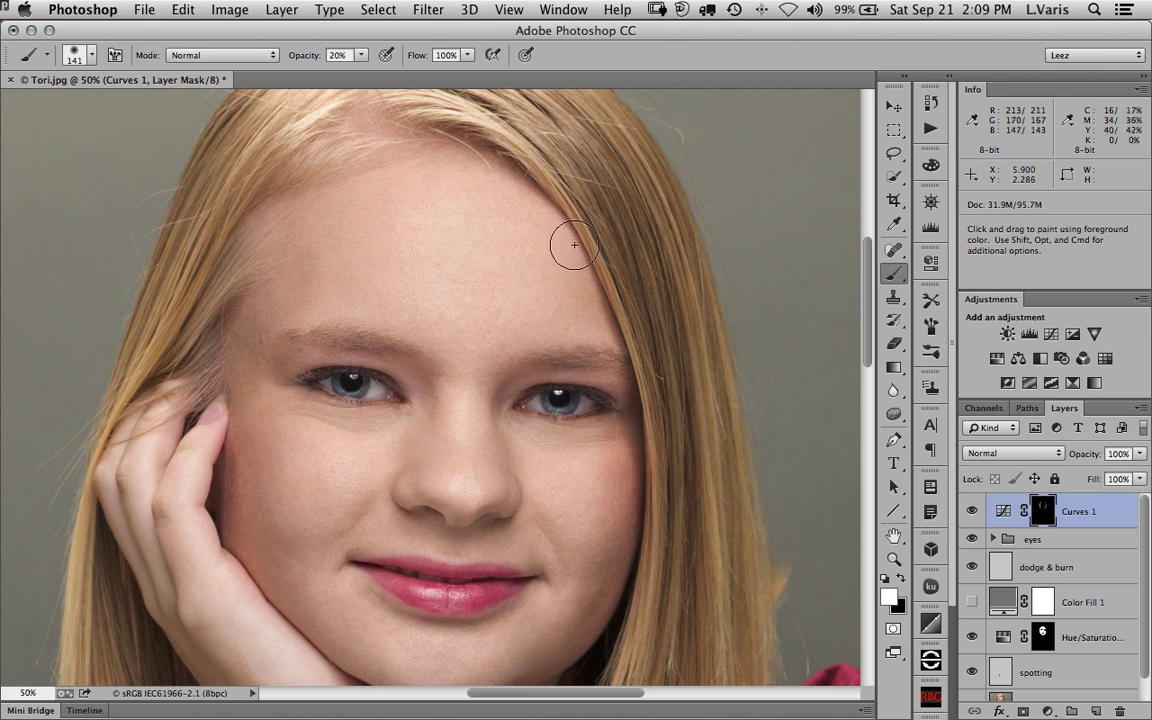
{"action": "key", "text": "bracketleft"}
{"action": "key", "text": "bracketleft"}
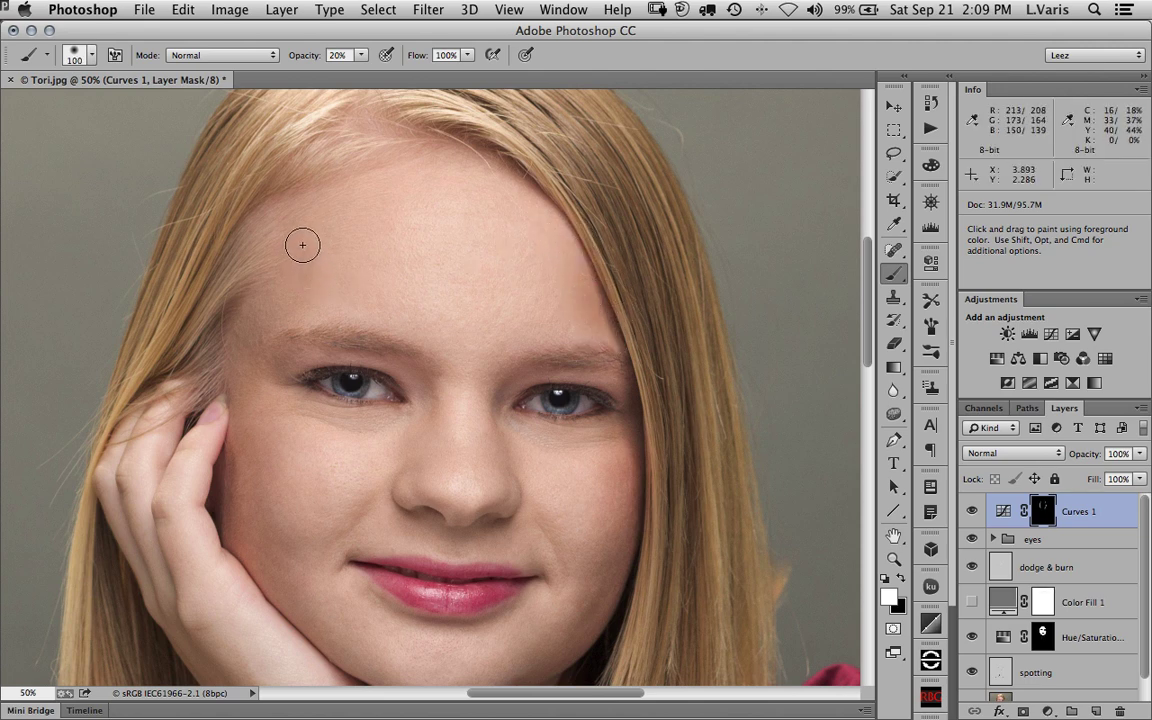
{"action": "key", "text": "bracketright"}
{"action": "key", "text": "bracketright"}
{"action": "key", "text": "bracketright"}
{"action": "key", "text": "bracketright"}
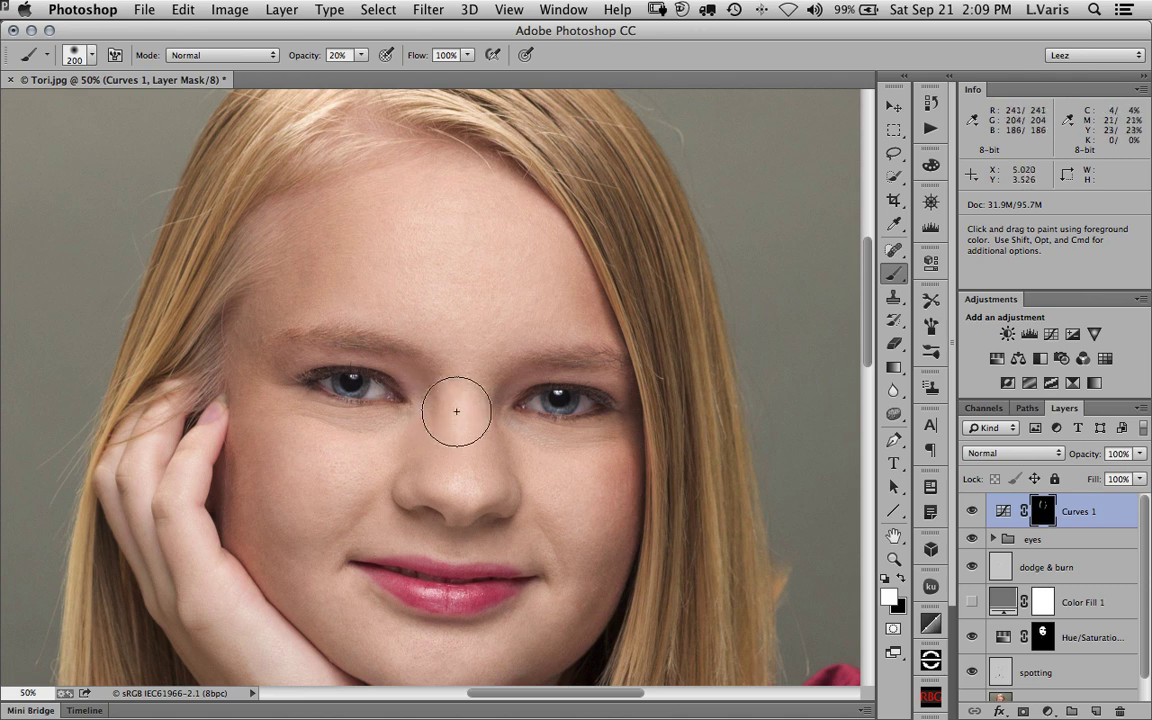
{"action": "key", "text": "bracketleft"}
{"action": "key", "text": "bracketleft"}
{"action": "key", "text": "bracketleft"}
{"action": "key", "text": "bracketleft"}
{"action": "key", "text": "bracketleft"}
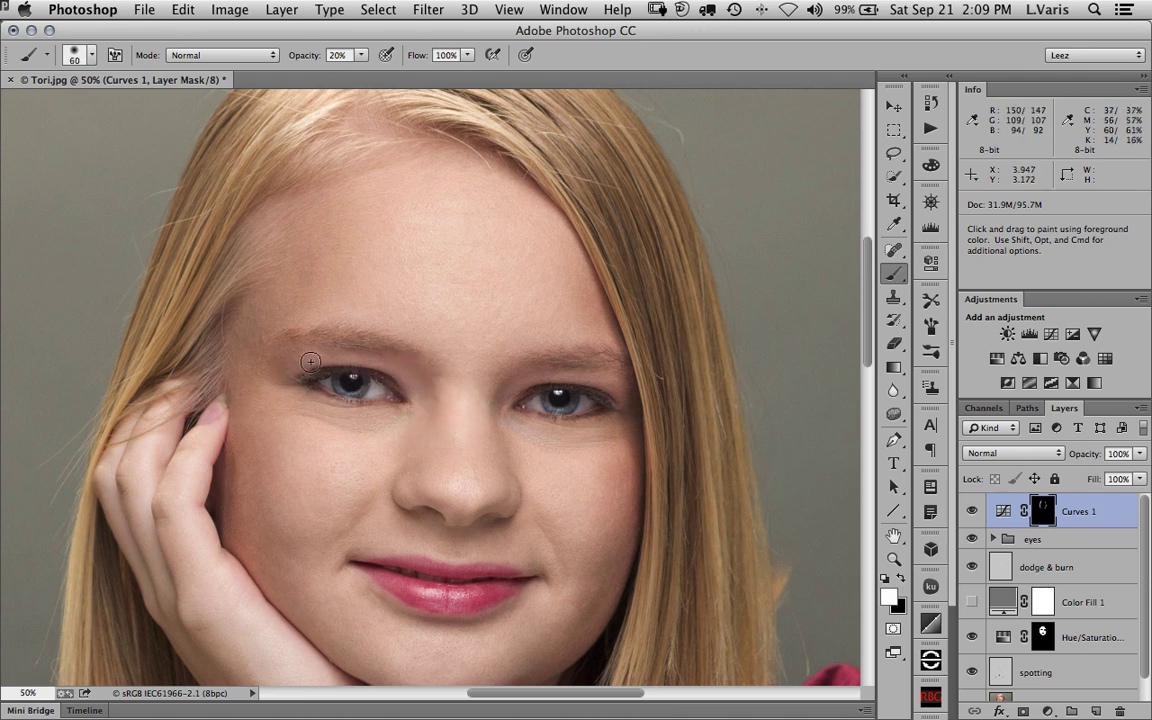
Step: Darken the brow and left upper lid, then set the brush to 100 px at 10% opacity
{"action": "left_click_drag", "start_coordinate": [295, 360], "coordinate": [316, 356]}
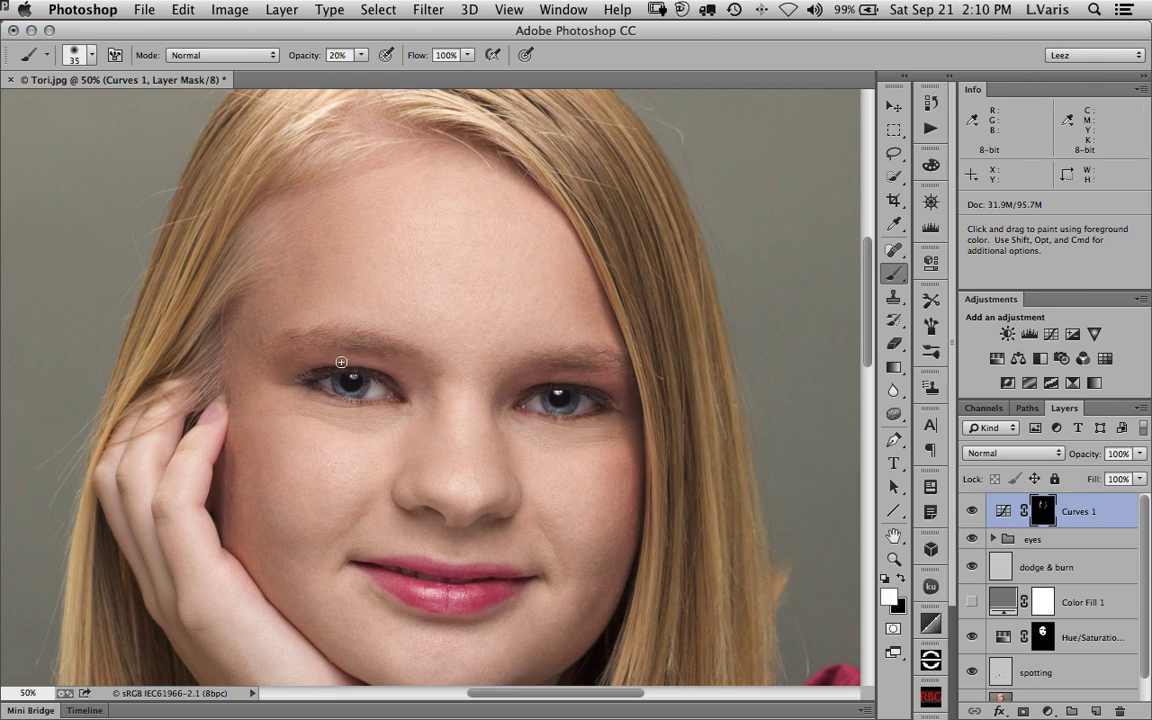
{"action": "left_click_drag", "start_coordinate": [341, 362], "coordinate": [376, 367]}
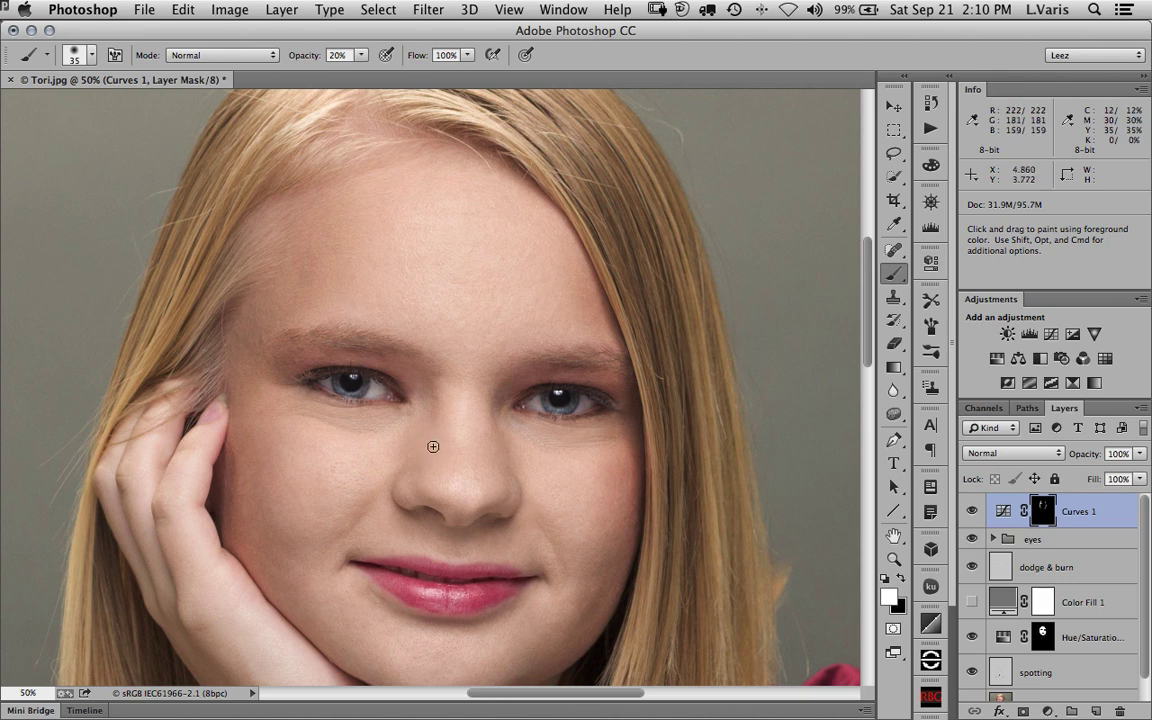
{"action": "key", "text": "bracketright"}
{"action": "key", "text": "bracketright"}
{"action": "key", "text": "1"}
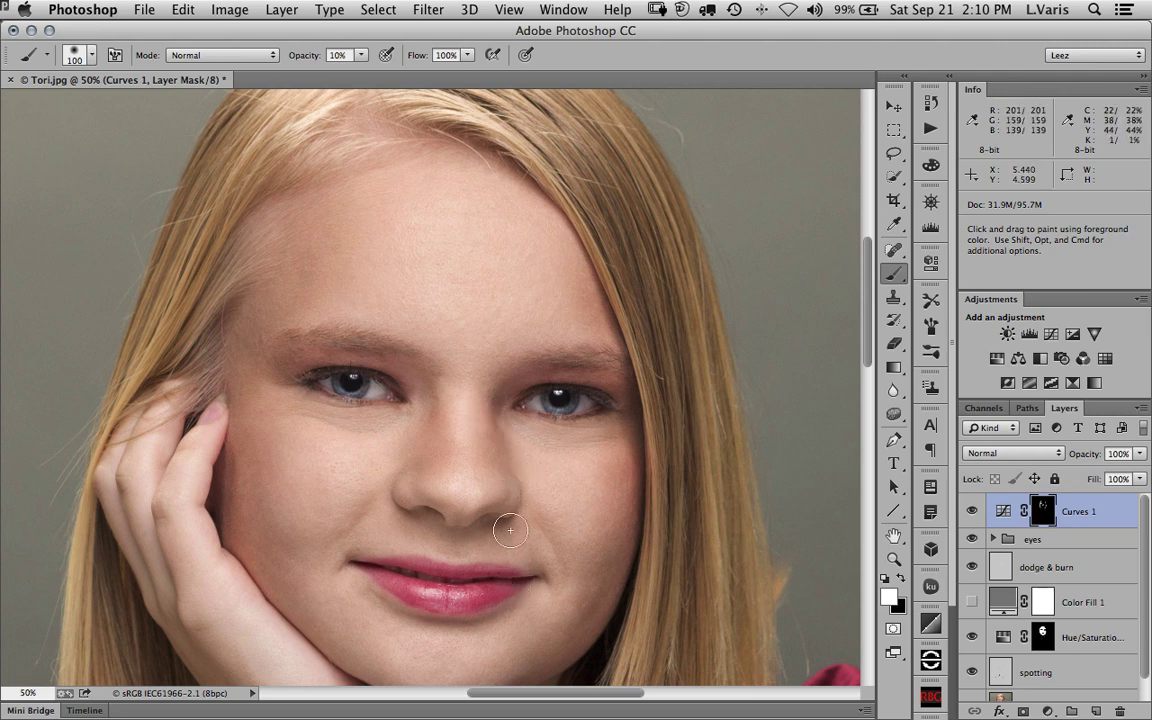
Step: Toggle Curves 1 visibility repeatedly to compare the face with and without darkening
{"action": "left_click", "coordinate": [973, 513]}
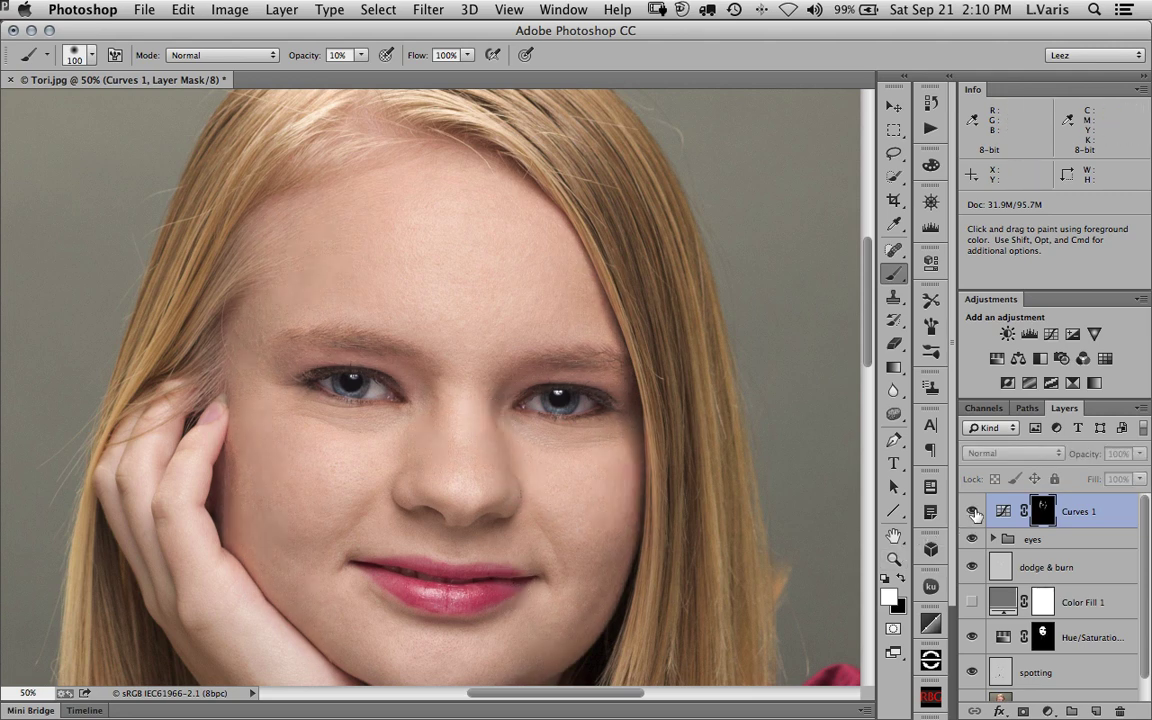
{"action": "left_click", "coordinate": [973, 513]}
{"action": "left_click", "coordinate": [973, 513]}
{"action": "left_click", "coordinate": [974, 513]}
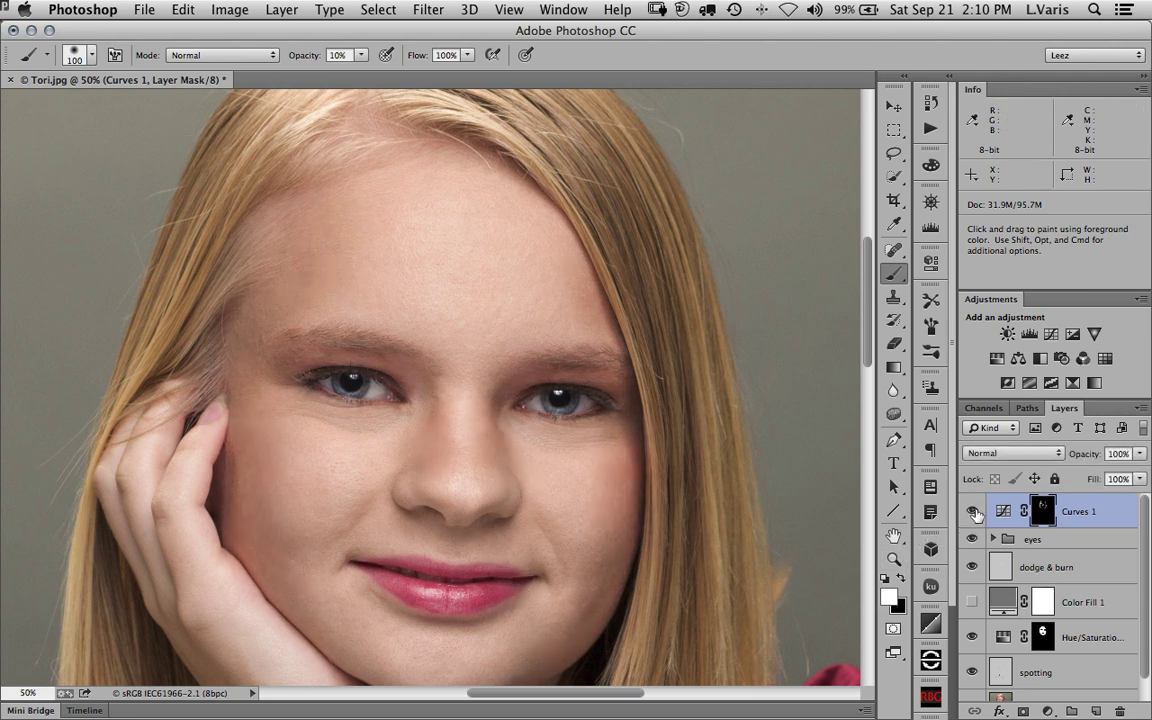
{"action": "left_click", "coordinate": [973, 513]}
{"action": "left_click", "coordinate": [973, 513]}
{"action": "left_click_drag", "start_coordinate": [600, 533], "coordinate": [640, 392]}
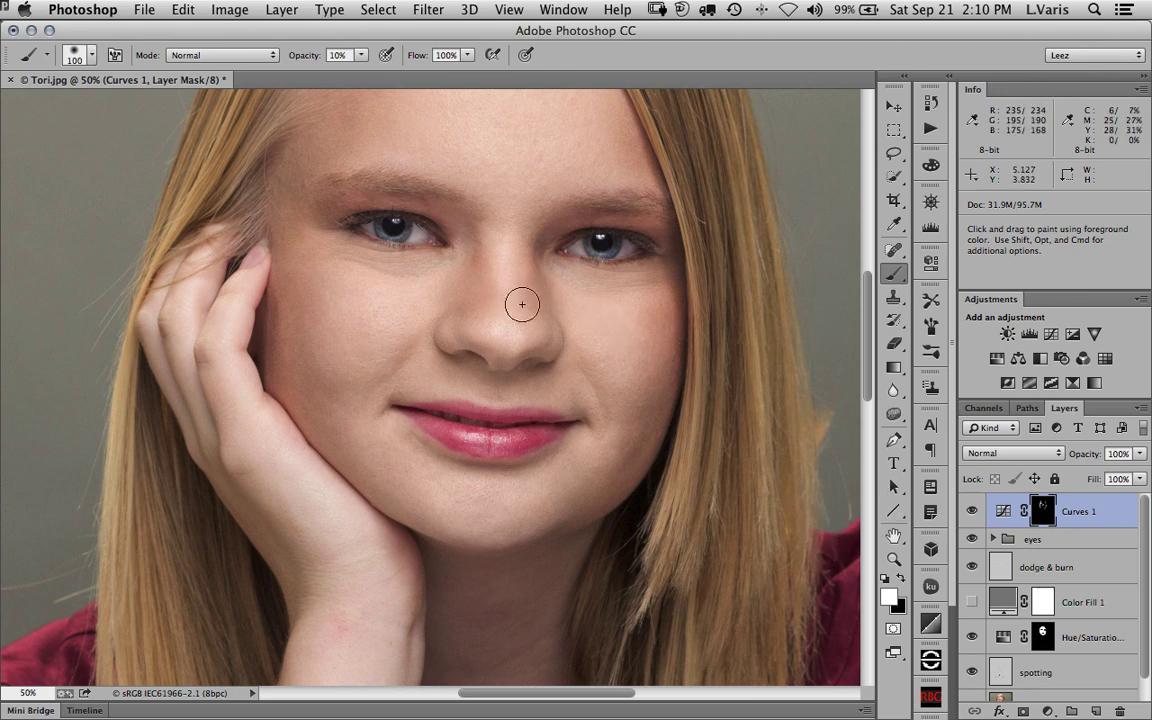
Step: Select the dodge & burn layer and make white the foreground painting colour
{"action": "left_click", "coordinate": [998, 569]}
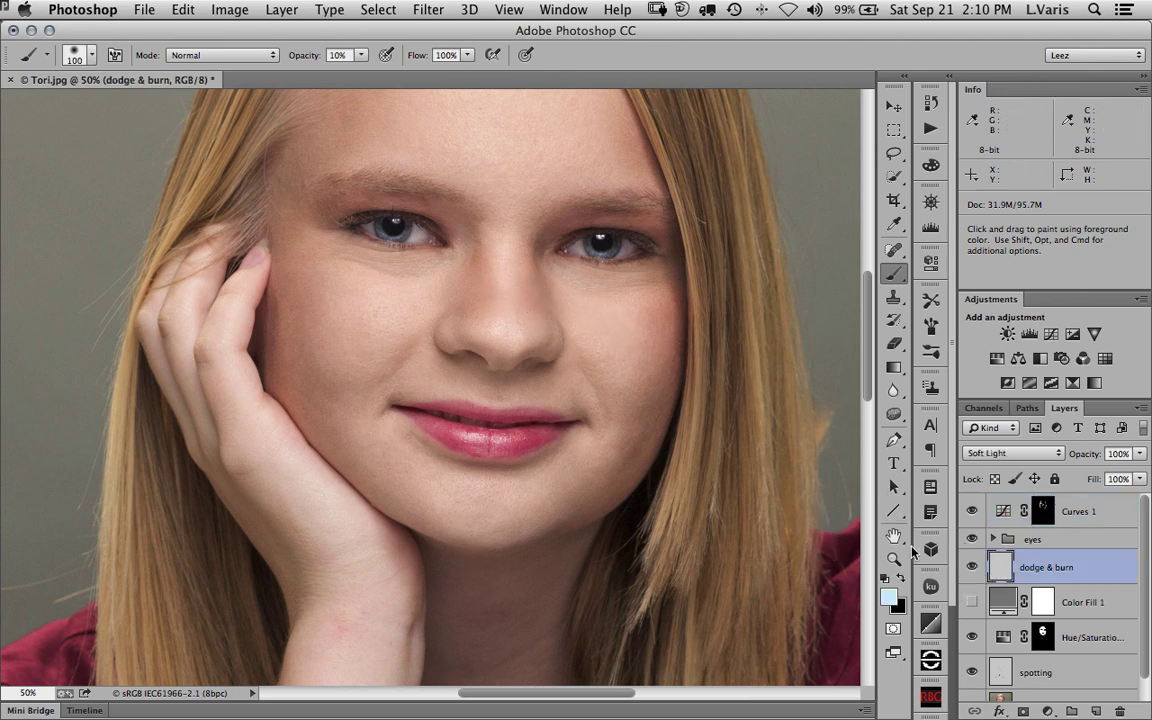
{"action": "left_click", "coordinate": [889, 597]}
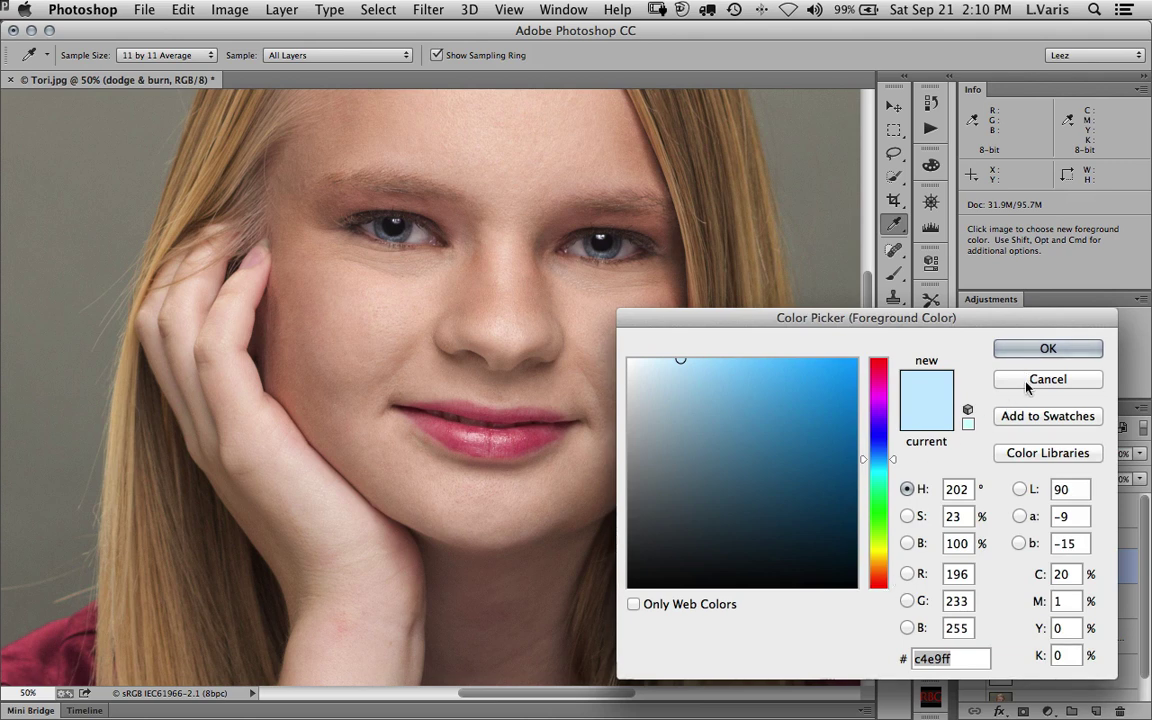
{"action": "left_click", "coordinate": [1030, 378]}
{"action": "left_click", "coordinate": [885, 578]}
{"action": "left_click", "coordinate": [903, 578]}
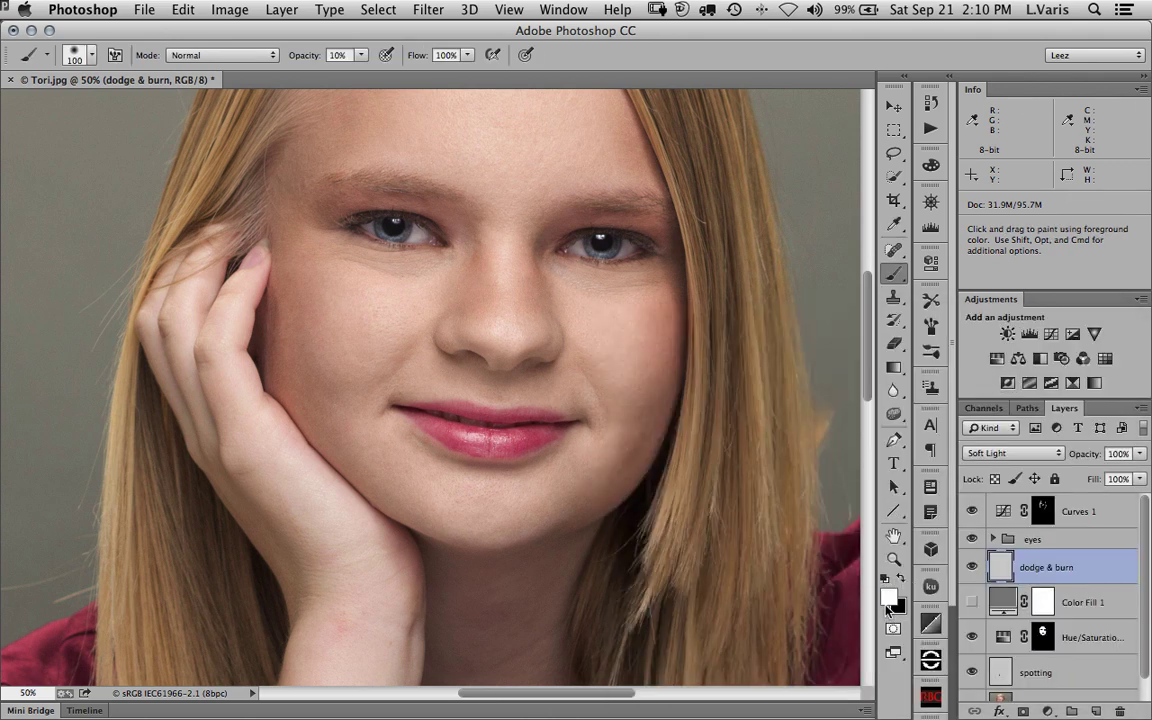
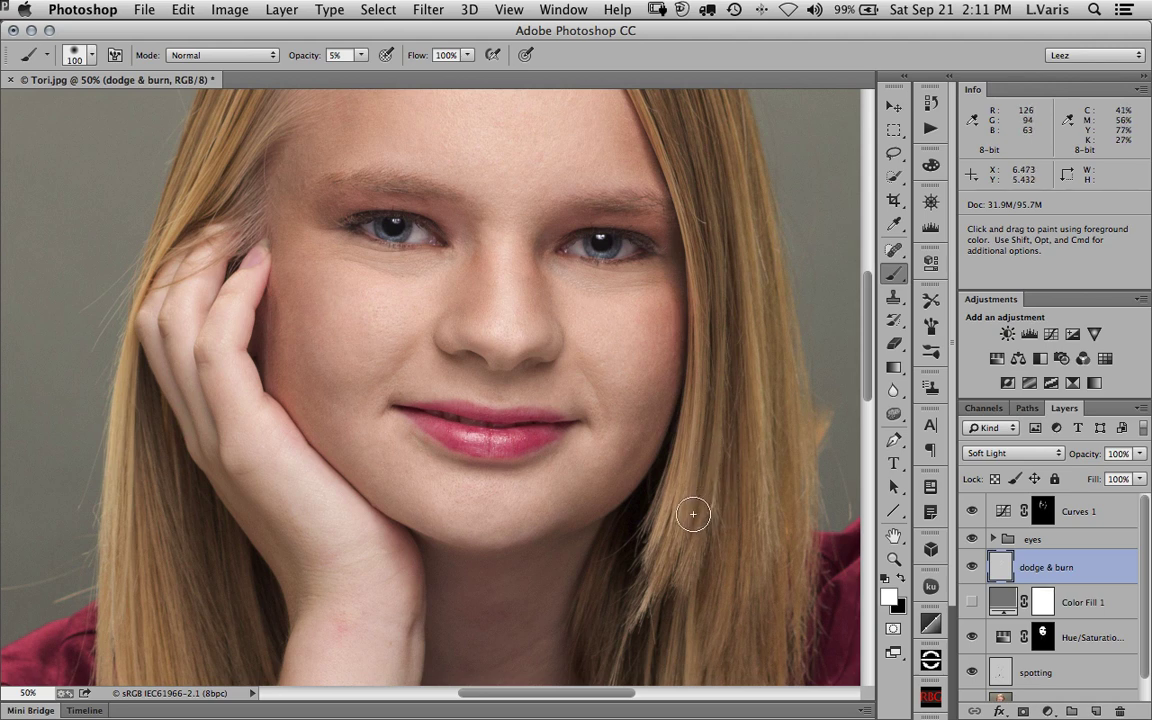
Step: Zoom into the lower face, target the Curves 1 mask and shrink the brush to 15 px
{"action": "left_click", "coordinate": [622, 465], "text": "super"}
{"action": "left_click", "coordinate": [621, 467], "text": "super"}
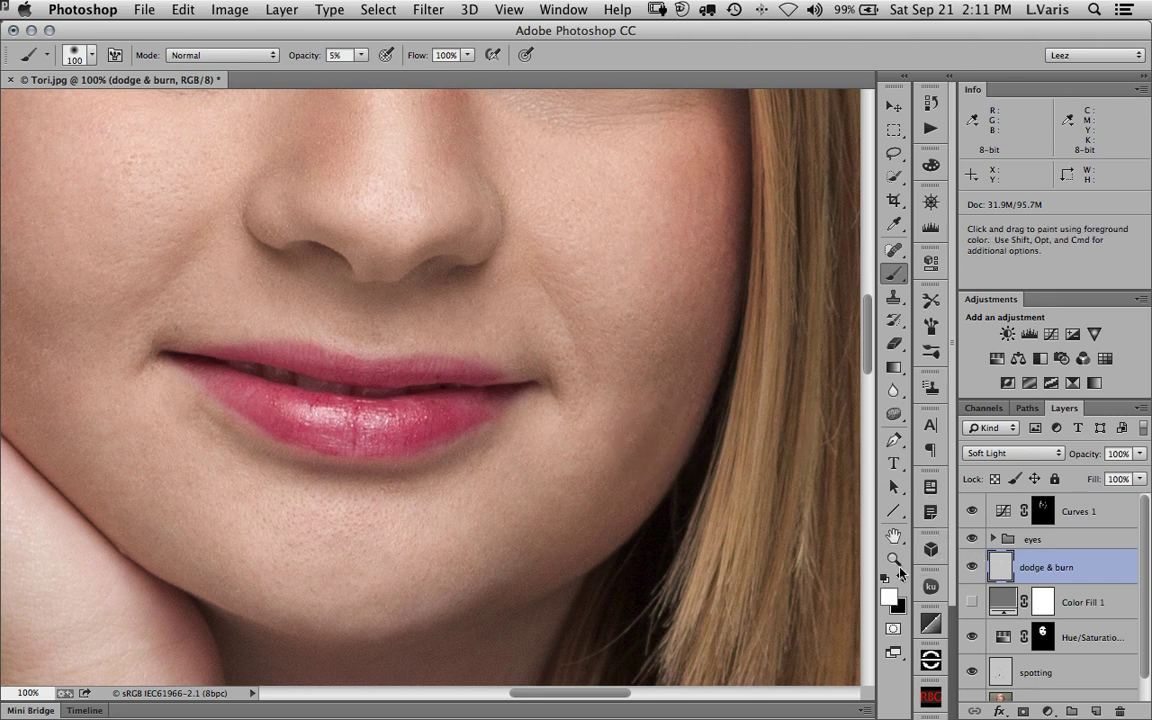
{"action": "left_click", "coordinate": [1043, 511]}
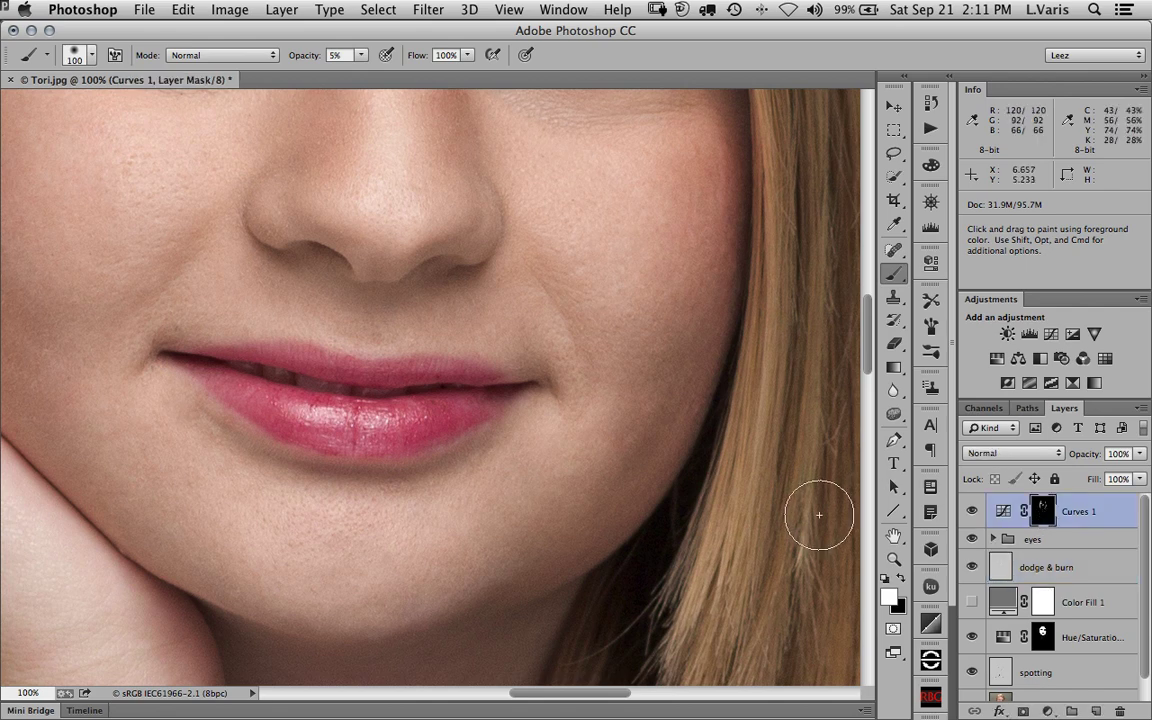
{"action": "left_click_drag", "start_coordinate": [696, 438], "coordinate": [631, 438]}
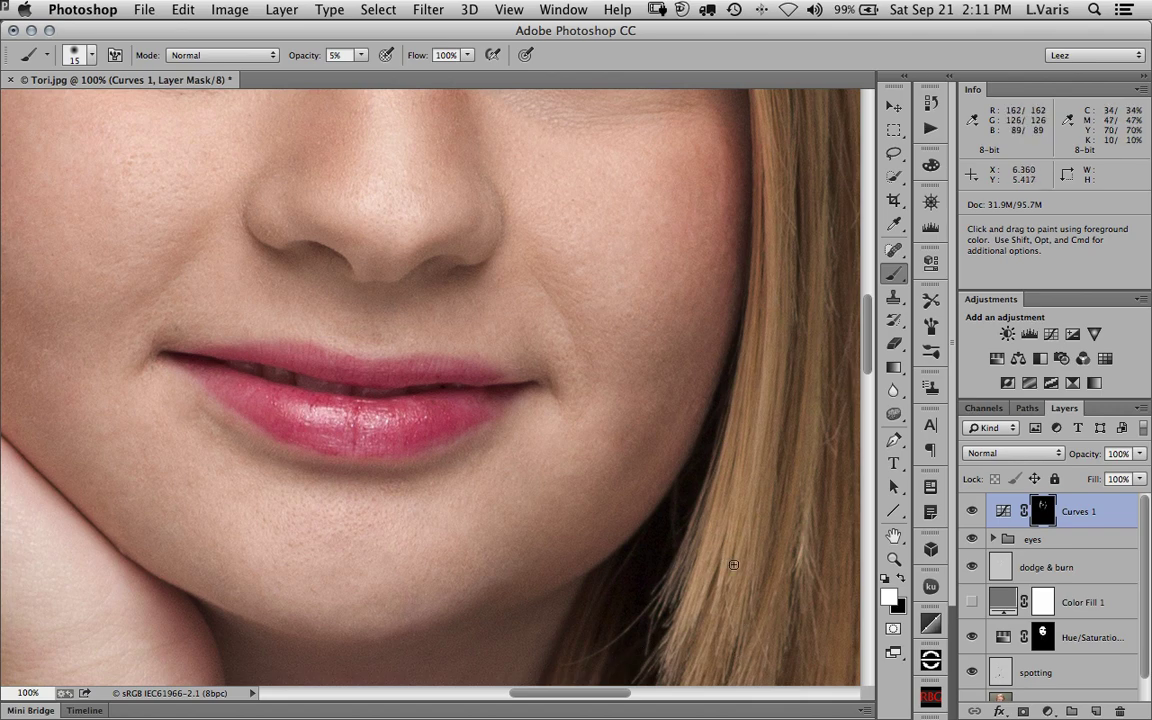
Step: Zoom in on the eyes and nose, select the dodge & burn layer, then zoom out to the whole face
{"action": "key", "text": "super+minus"}
{"action": "key", "text": "super+minus"}
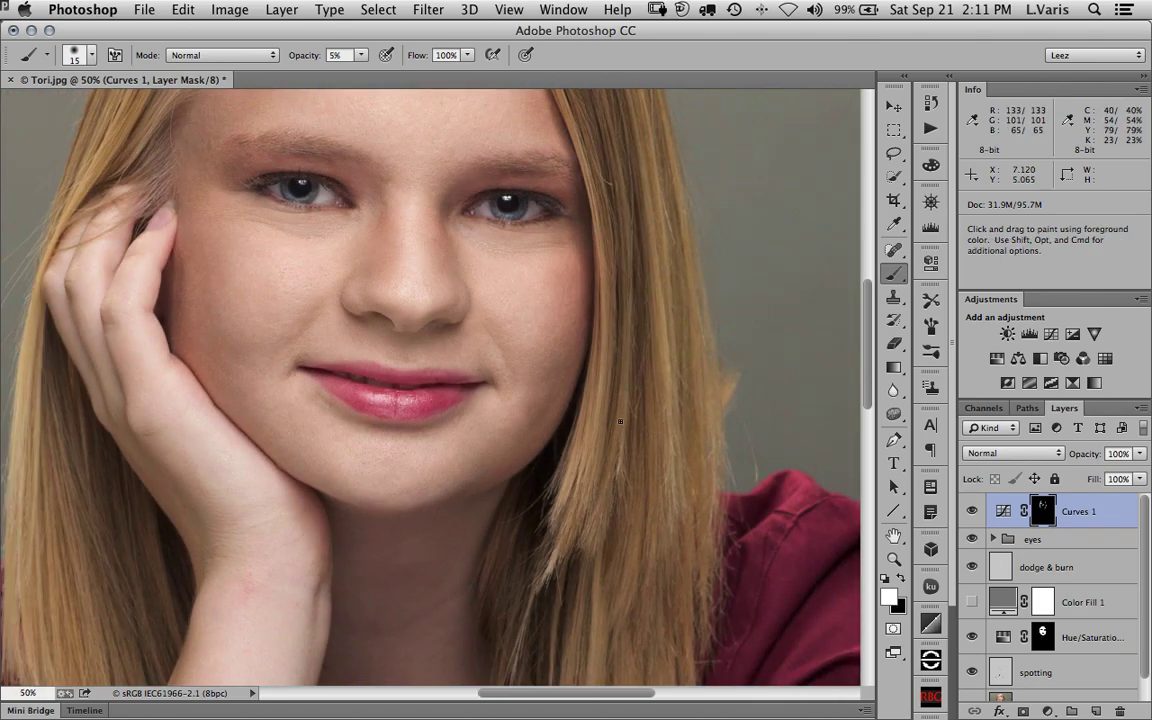
{"action": "left_click_drag", "start_coordinate": [645, 347], "coordinate": [668, 463]}
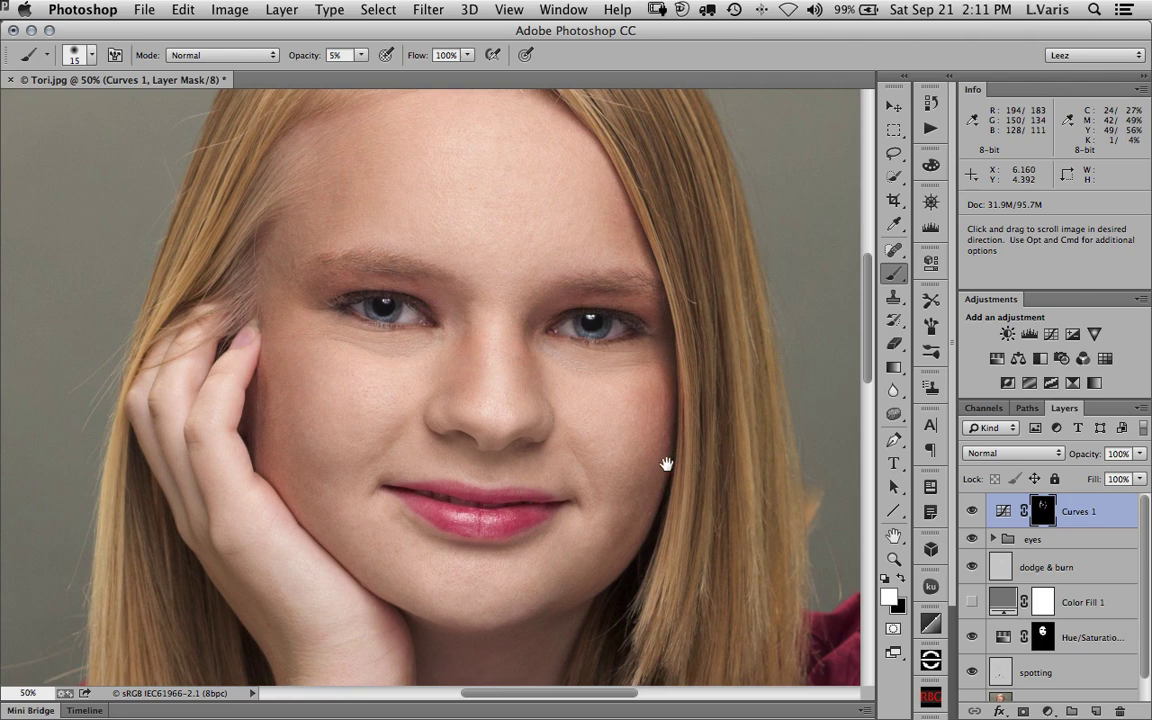
{"action": "left_click", "coordinate": [475, 340], "text": "super"}
{"action": "left_click", "coordinate": [462, 339], "text": "super"}
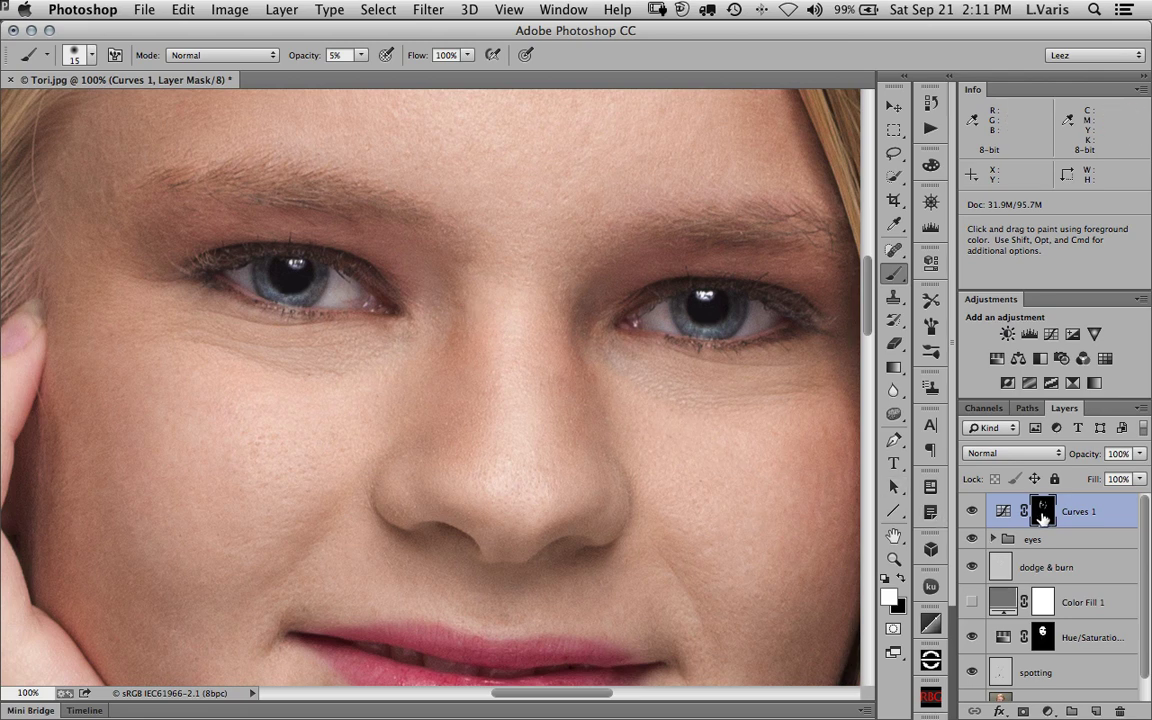
{"action": "key", "text": "alt+bracketleft"}
{"action": "key", "text": "alt+bracketleft"}
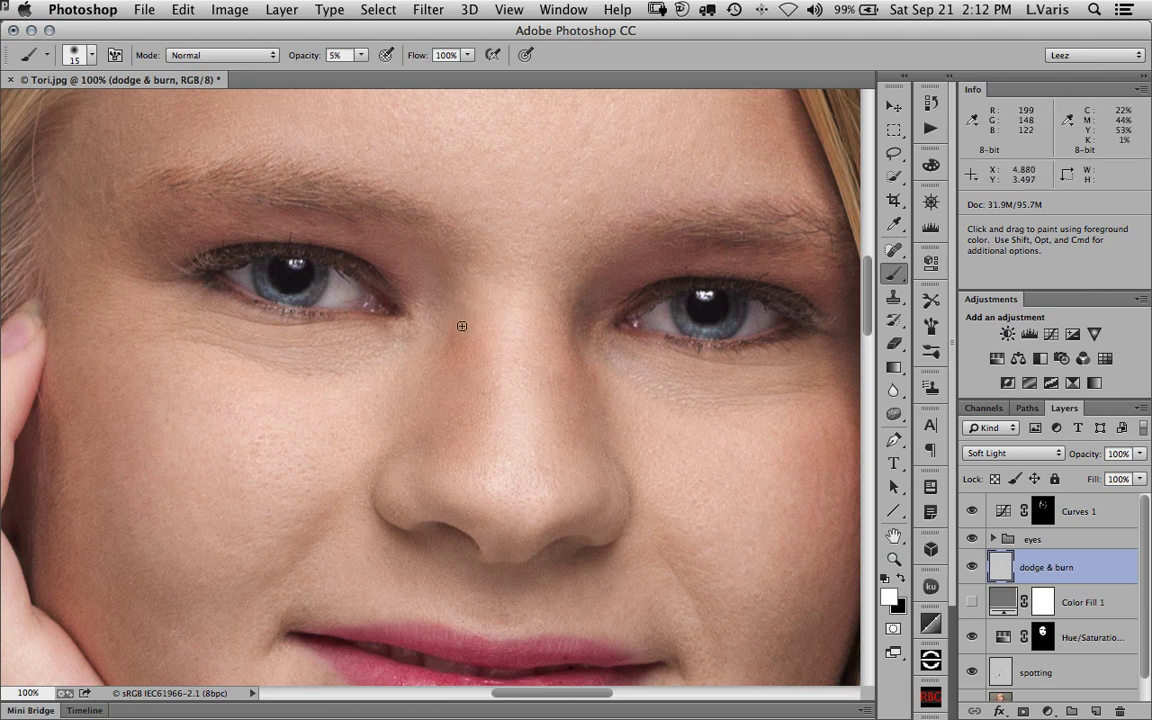
{"action": "key", "text": "super+minus"}
{"action": "key", "text": "super+minus"}
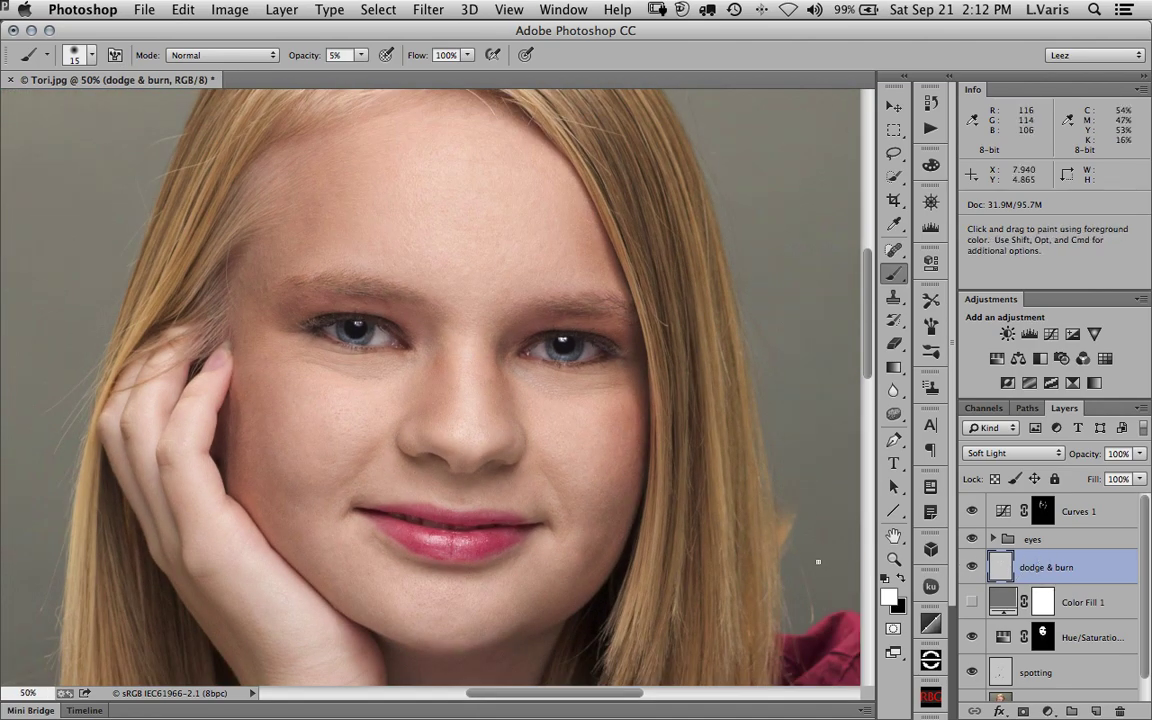
{"action": "left_click_drag", "start_coordinate": [610, 430], "coordinate": [632, 388]}
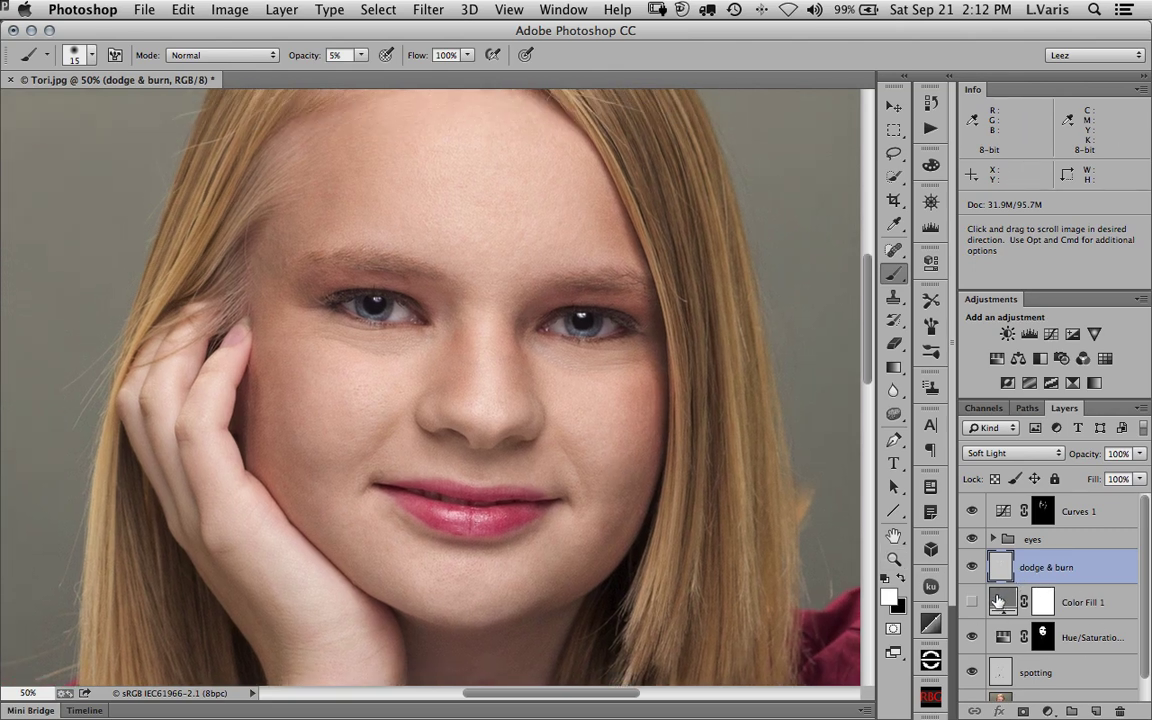
Step: Trash the Color Fill 1 layer and rename Curves 1 to 'shading'
{"action": "left_click_drag", "start_coordinate": [998, 600], "coordinate": [1118, 711]}
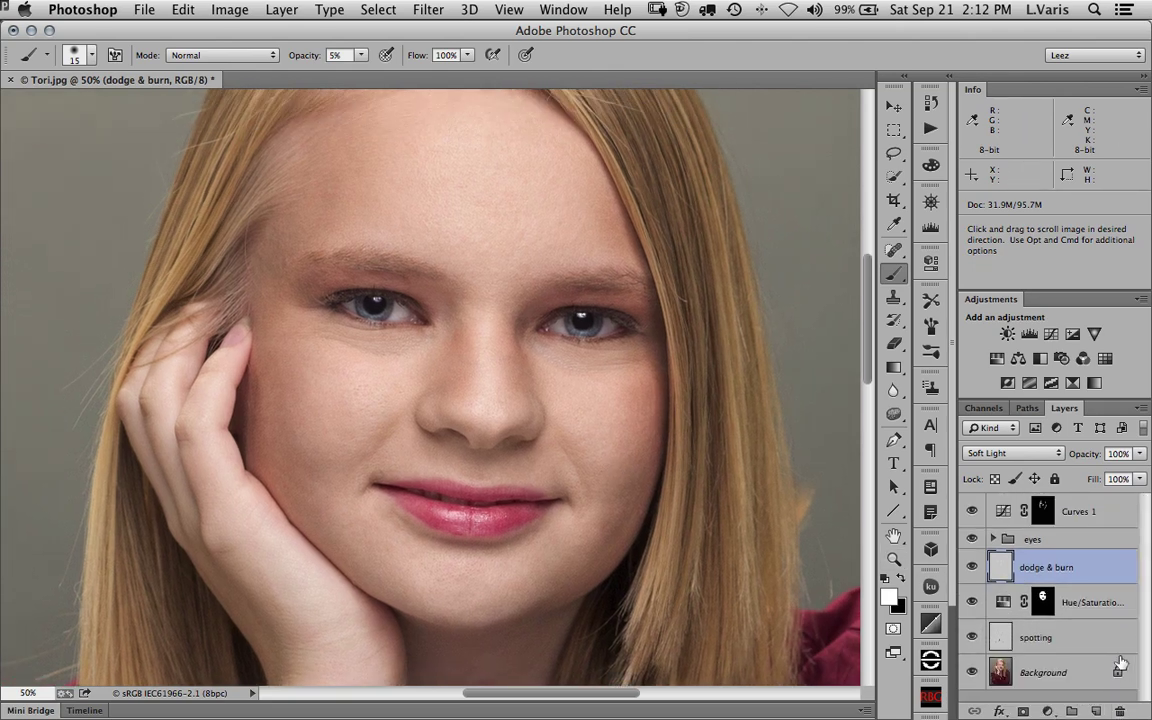
{"action": "double_click", "coordinate": [1078, 512]}
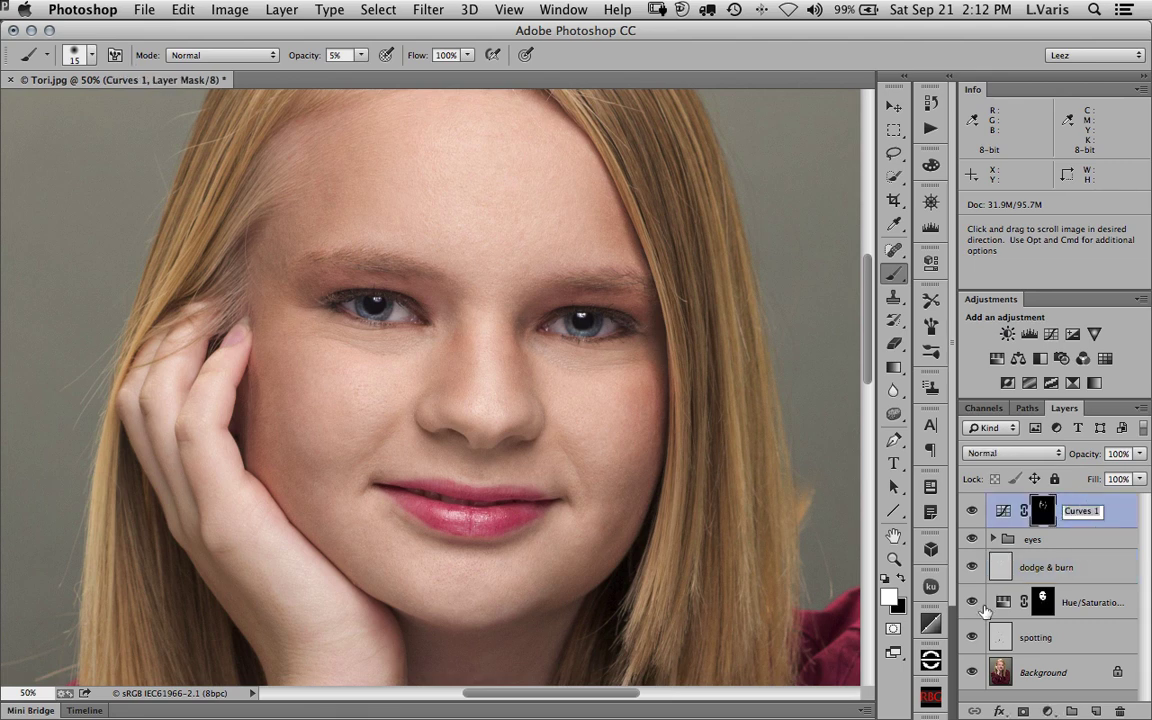
{"action": "type", "text": "shading"}
{"action": "key", "text": "Return"}
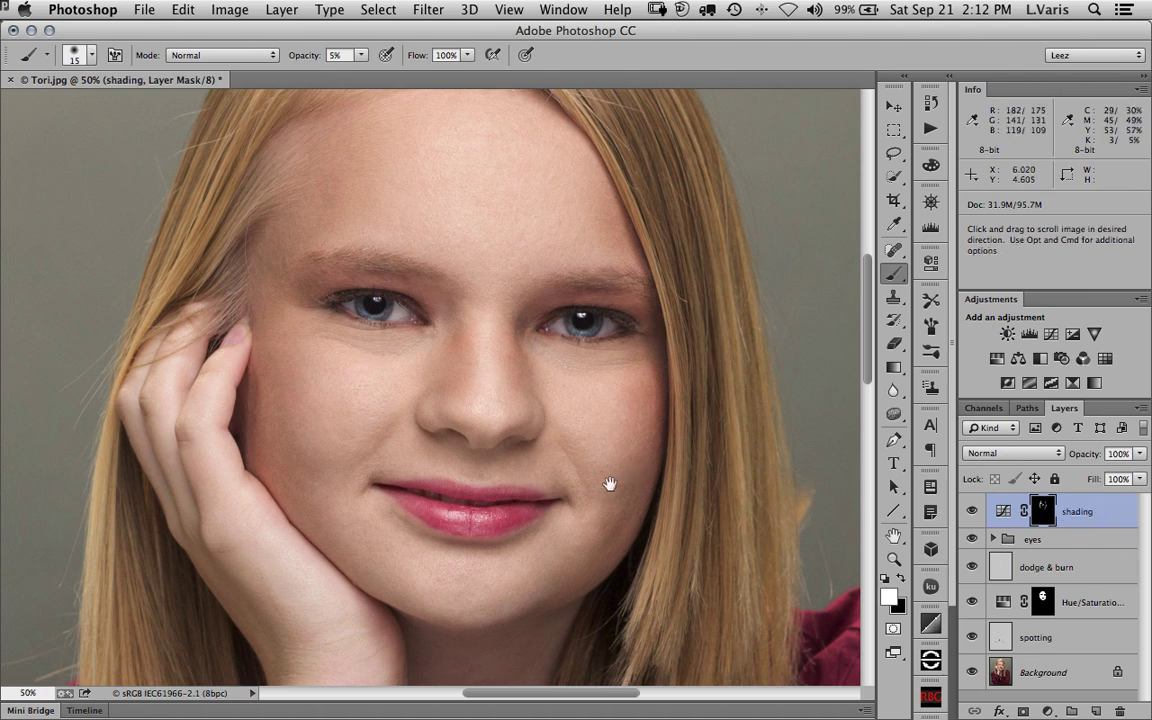
Step: Pan and zoom around the portrait to inspect the shaded face
{"action": "left_click_drag", "start_coordinate": [609, 484], "coordinate": [625, 427]}
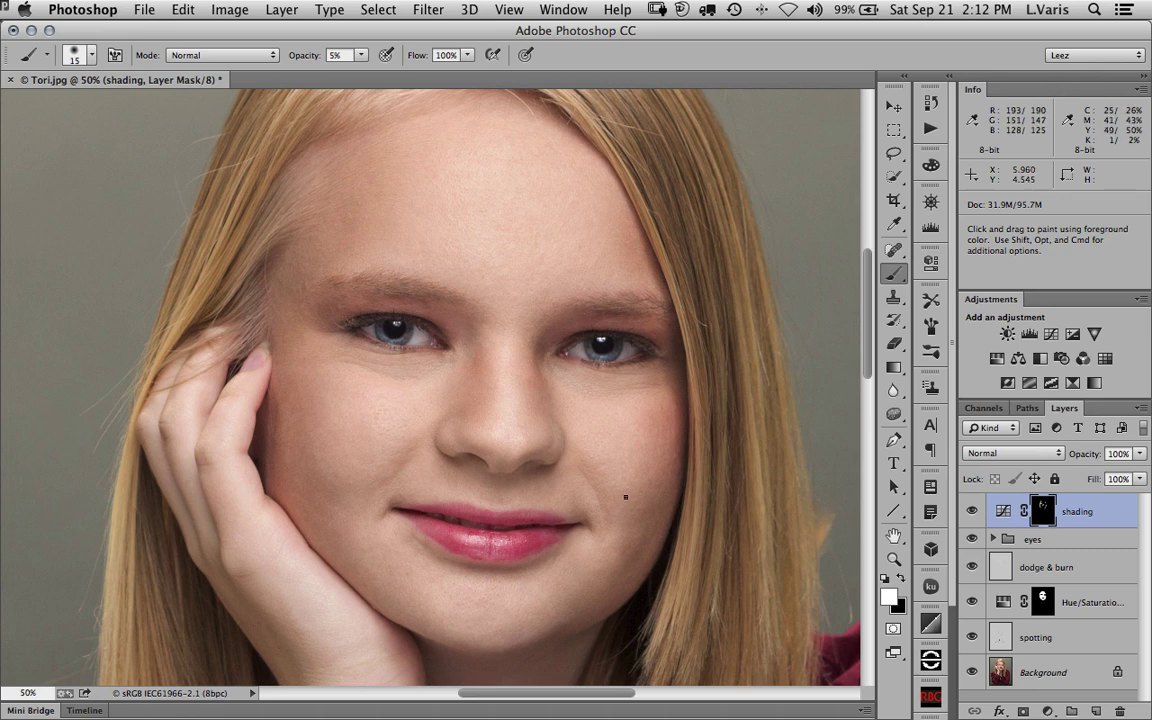
{"action": "left_click_drag", "start_coordinate": [630, 483], "coordinate": [591, 473]}
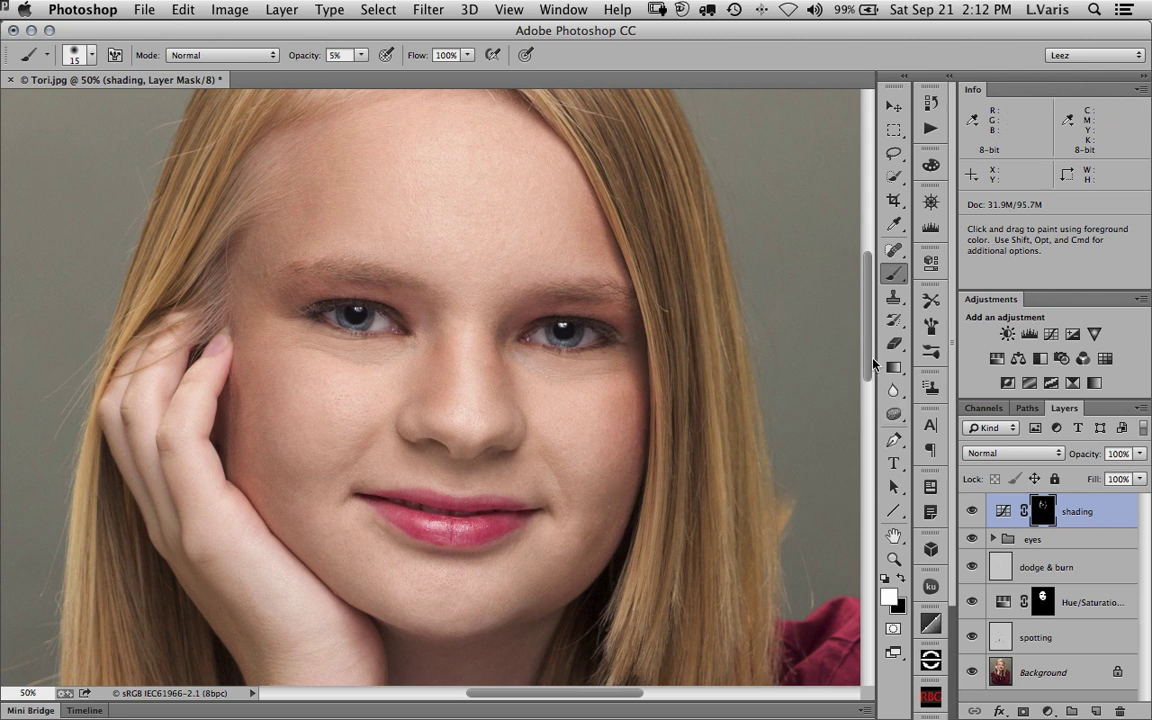
{"action": "scroll", "coordinate": [868, 365], "scroll_direction": "down", "scroll_amount": 2}
{"action": "scroll", "coordinate": [868, 365], "scroll_direction": "up", "scroll_amount": 3}
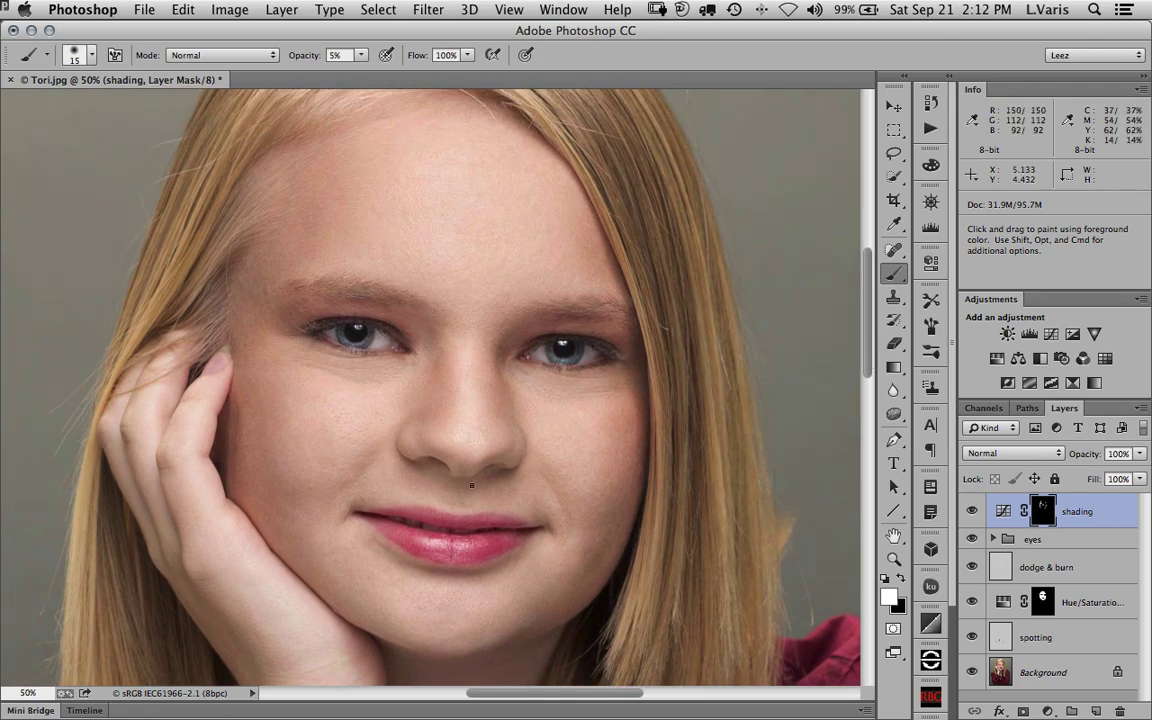
{"action": "mouse_move", "coordinate": [455, 468]}
{"action": "left_mouse_down"}
{"action": "mouse_move", "coordinate": [478, 311]}
{"action": "mouse_move", "coordinate": [496, 323]}
{"action": "mouse_move", "coordinate": [463, 512]}
{"action": "left_mouse_up"}
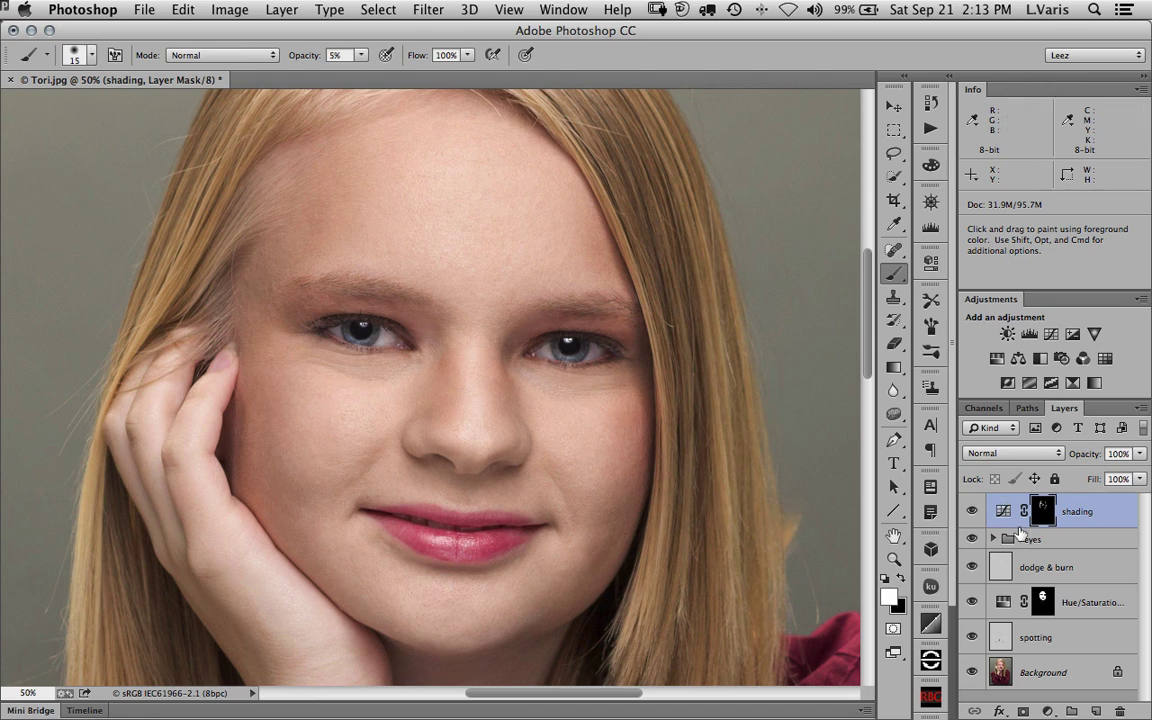
{"action": "left_click", "coordinate": [590, 475]}
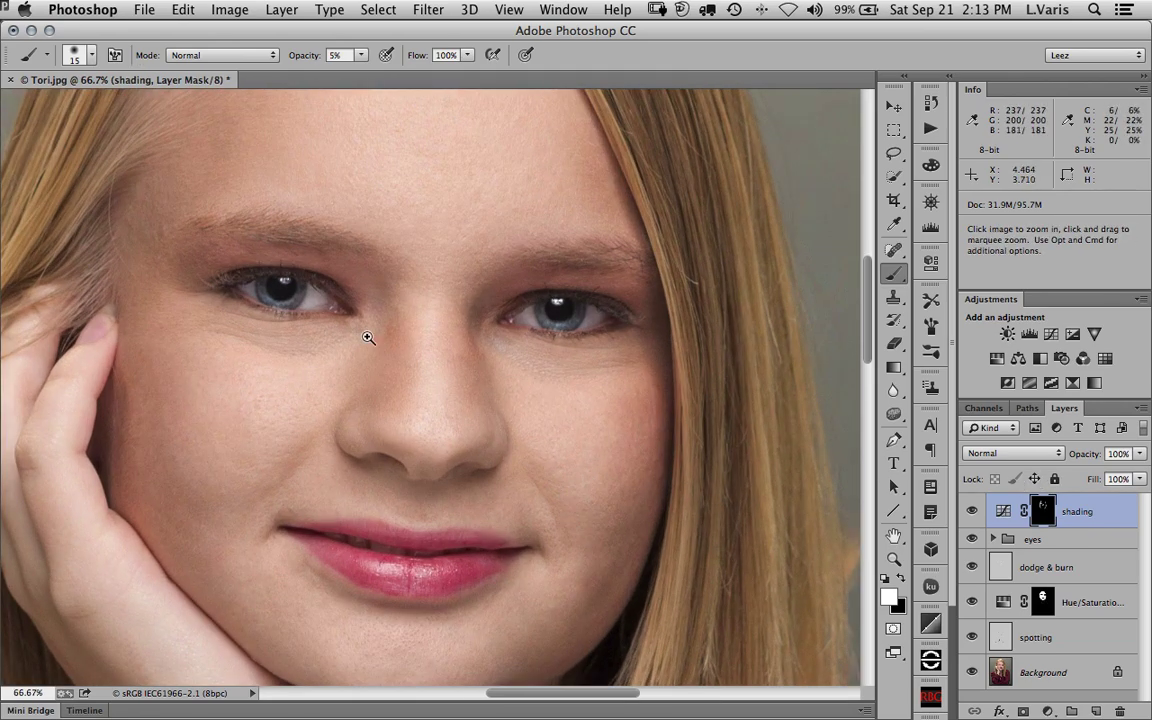
{"action": "left_click_drag", "start_coordinate": [442, 180], "coordinate": [432, 288]}
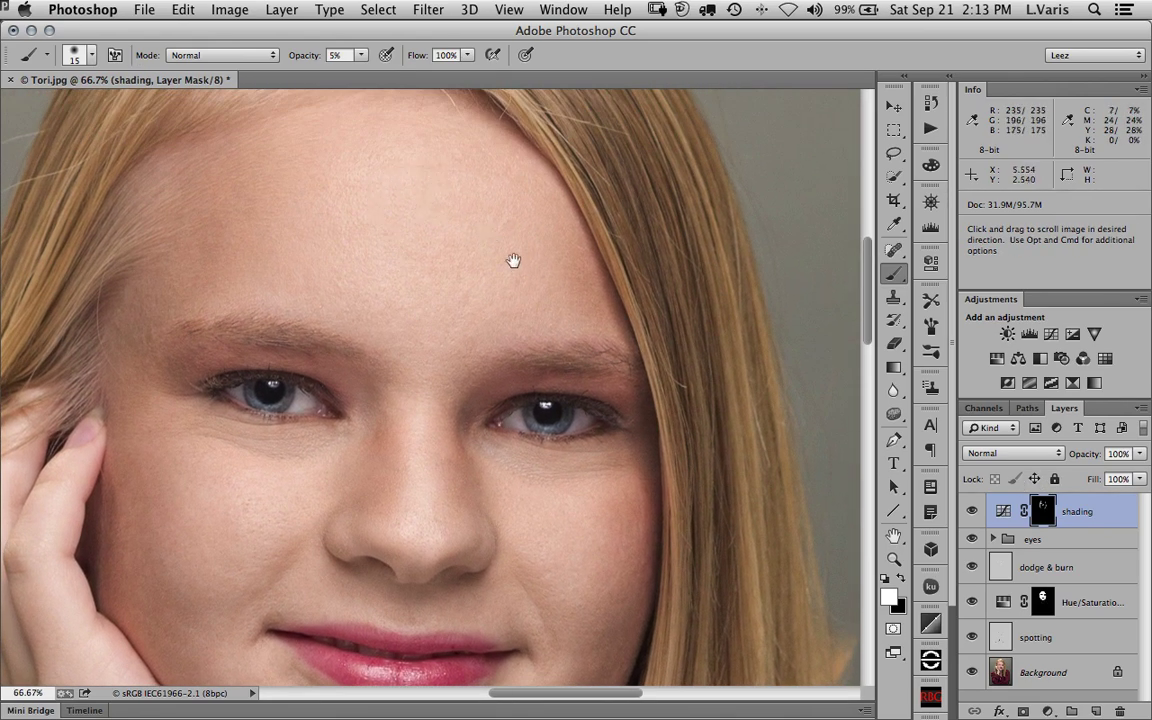
{"action": "scroll", "coordinate": [540, 206], "scroll_direction": "down", "scroll_amount": 5}
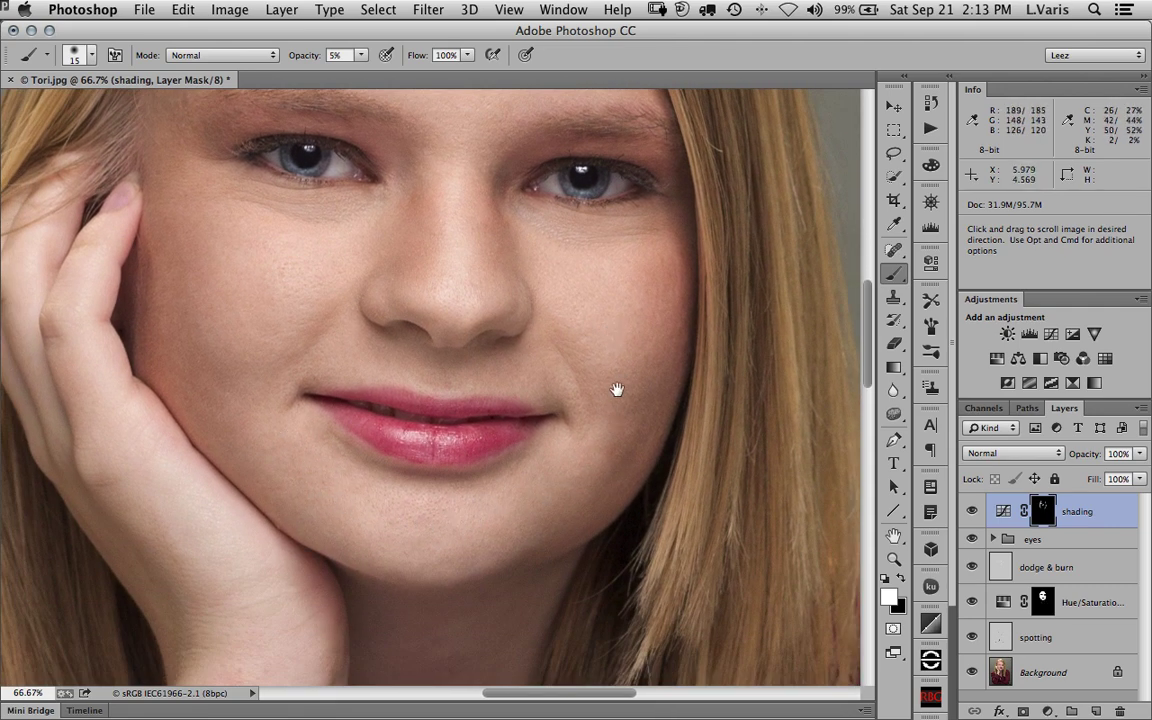
{"action": "left_click", "coordinate": [583, 362], "text": "alt"}
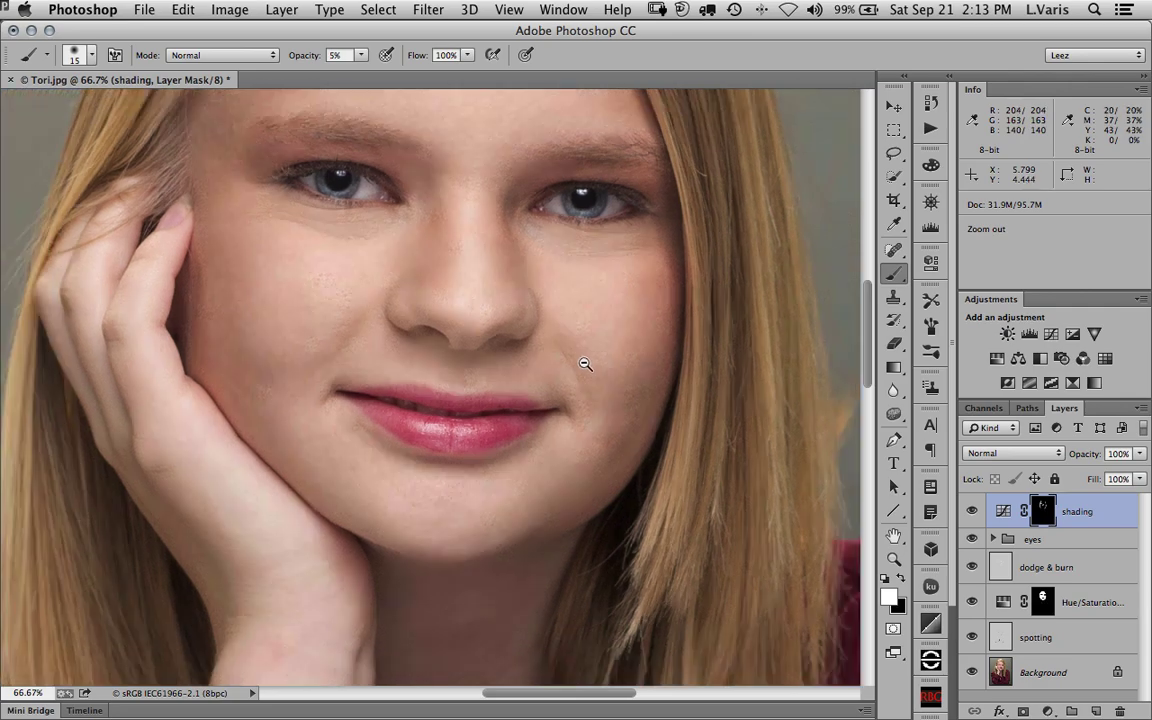
{"action": "left_click", "coordinate": [585, 364], "text": "alt"}
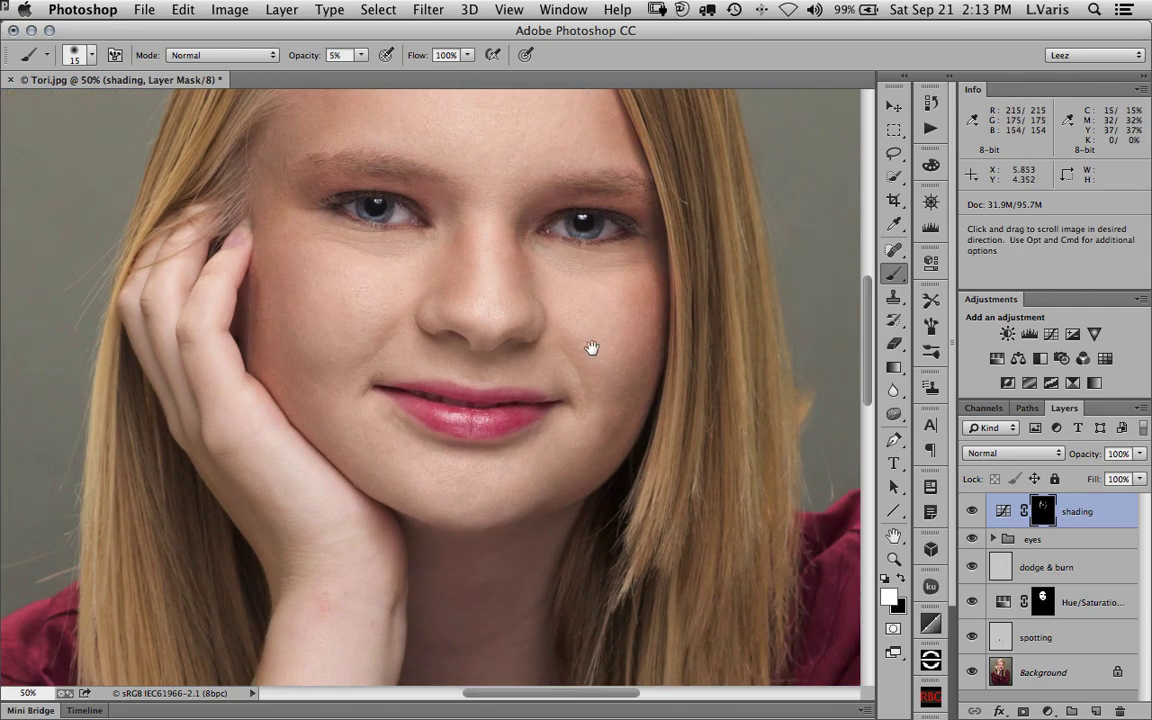
{"action": "left_click_drag", "start_coordinate": [591, 347], "coordinate": [597, 493]}
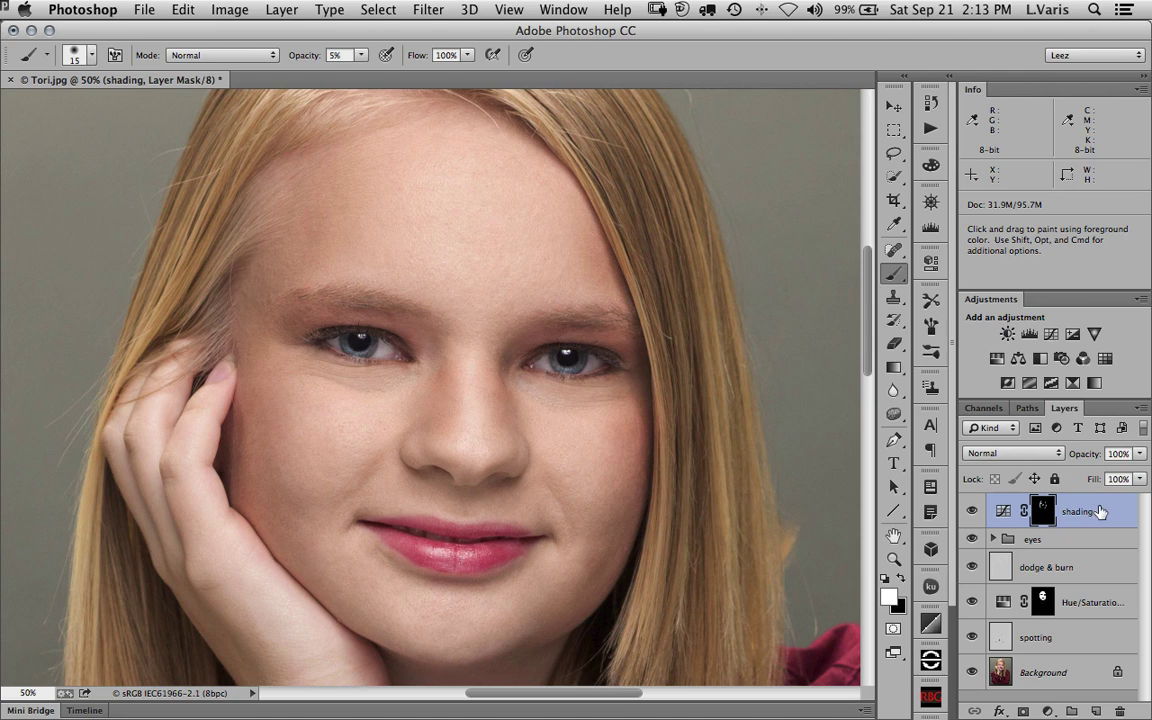
Step: Stamp all visible layers into a new top Layer 1 using Option + Merge Visible
{"action": "left_click", "coordinate": [1142, 409]}
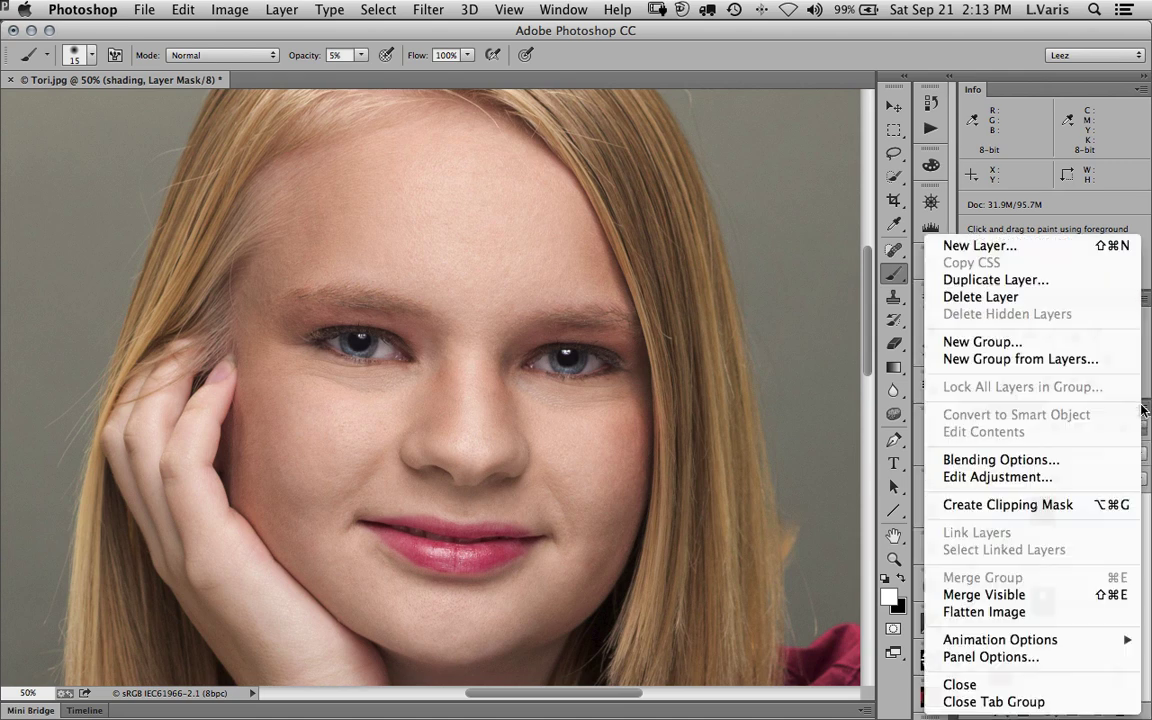
{"action": "left_click", "coordinate": [1046, 598], "text": "alt"}
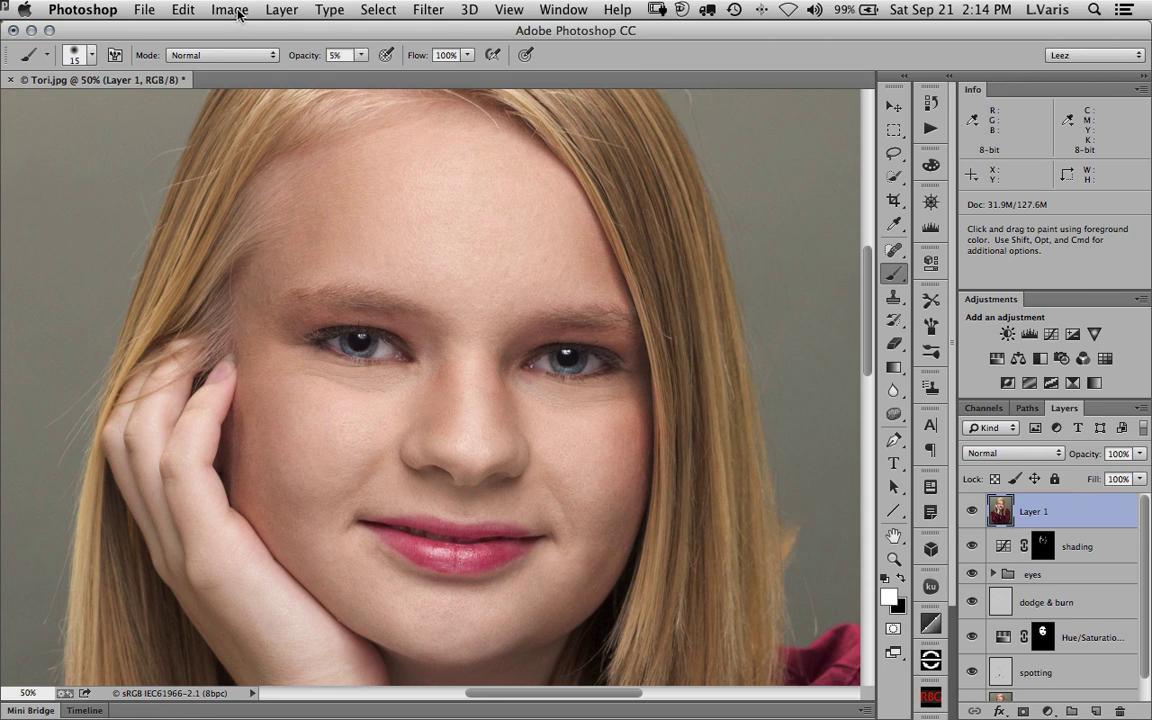
Step: Convert Layer 1 to a smart object via Layer > Smart Objects
{"action": "left_click", "coordinate": [281, 10]}
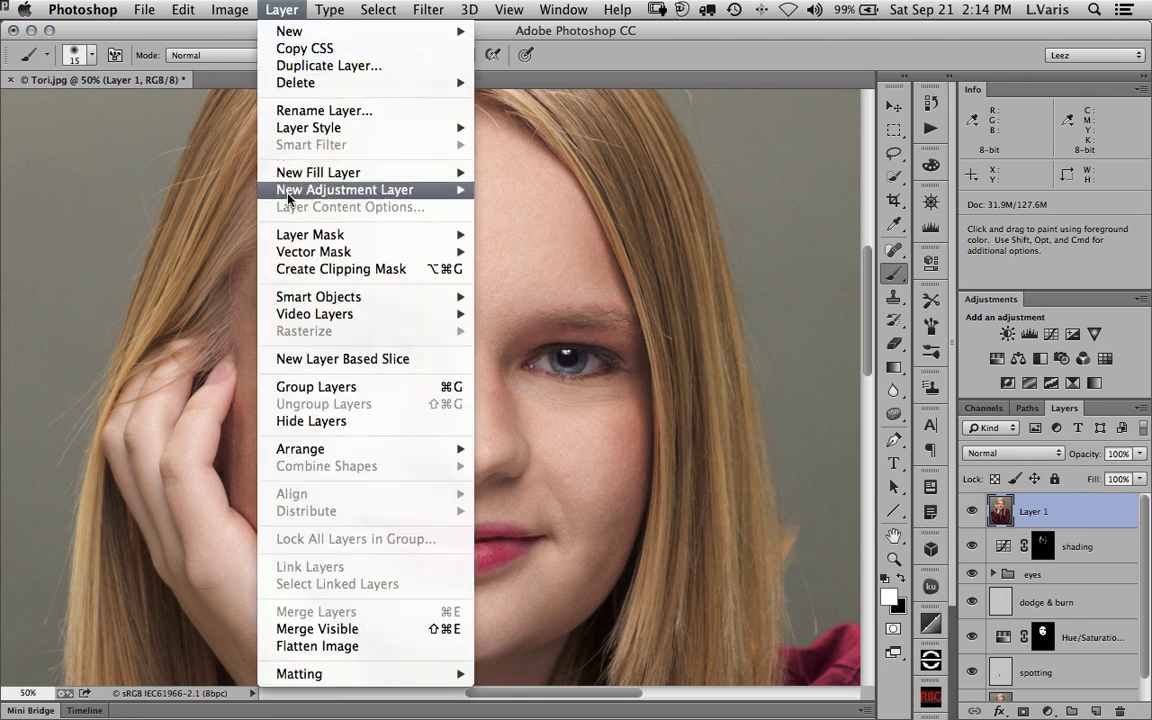
{"action": "mouse_move", "coordinate": [299, 299]}
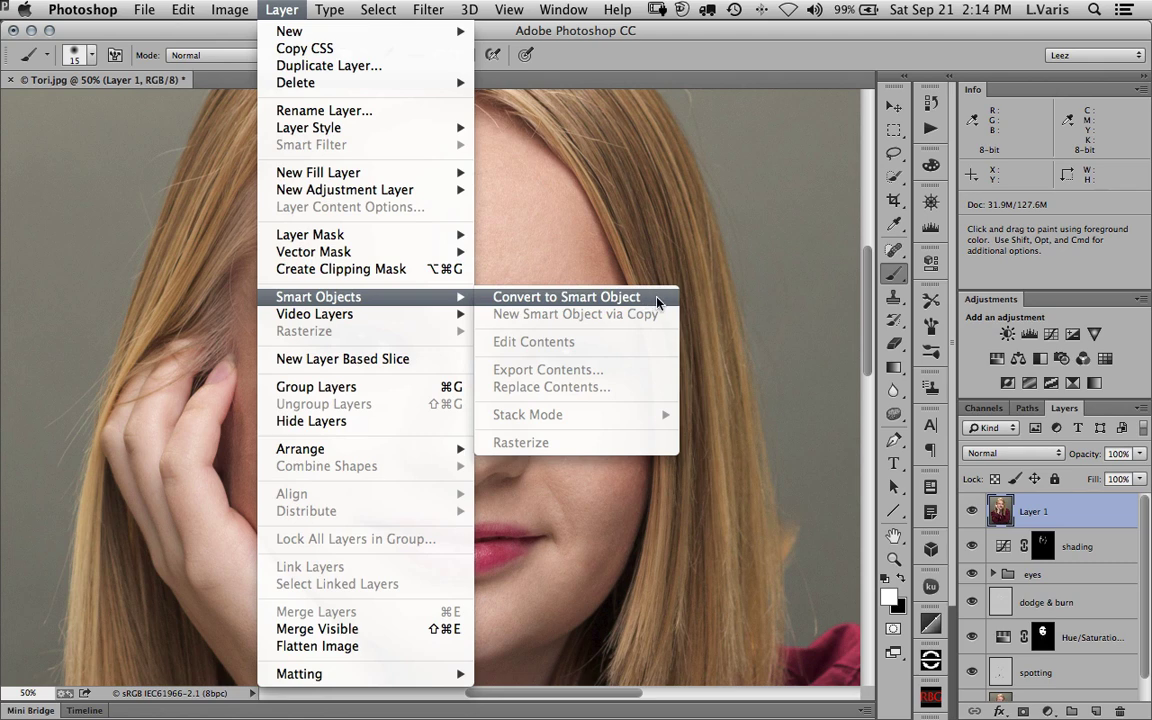
{"action": "left_click", "coordinate": [657, 297]}
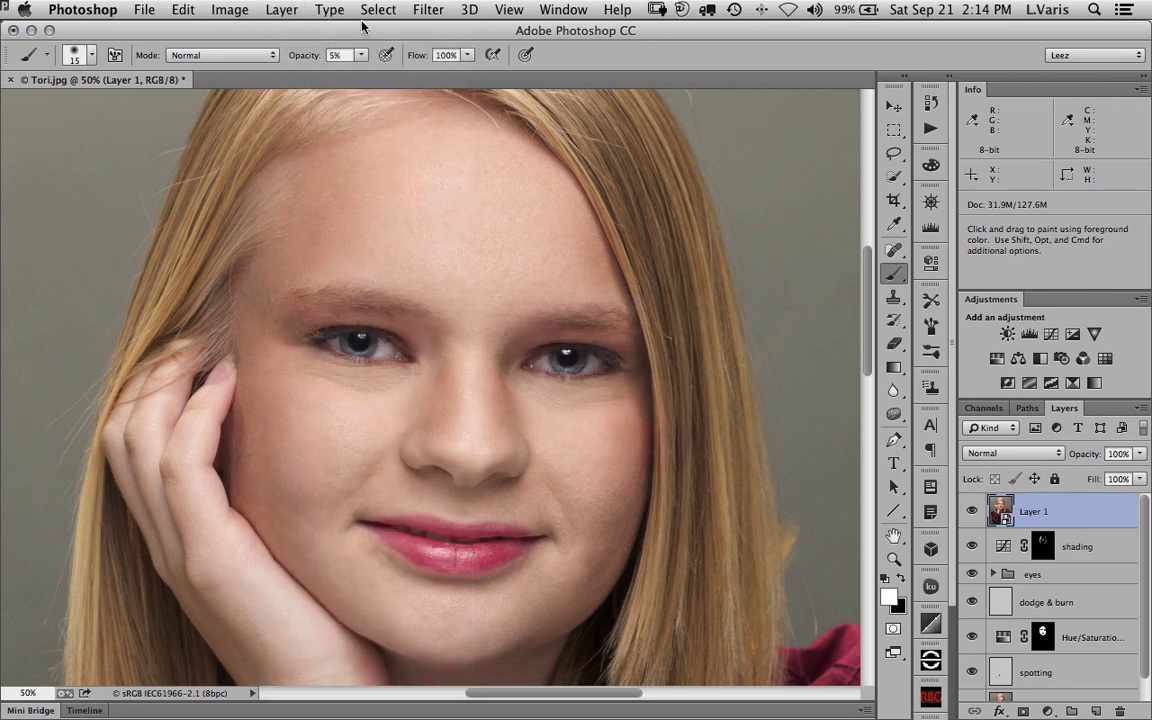
Step: Apply Surface Blur to Layer 1 with Radius 24 and Threshold lowered from 30 to 22
{"action": "left_click", "coordinate": [426, 10]}
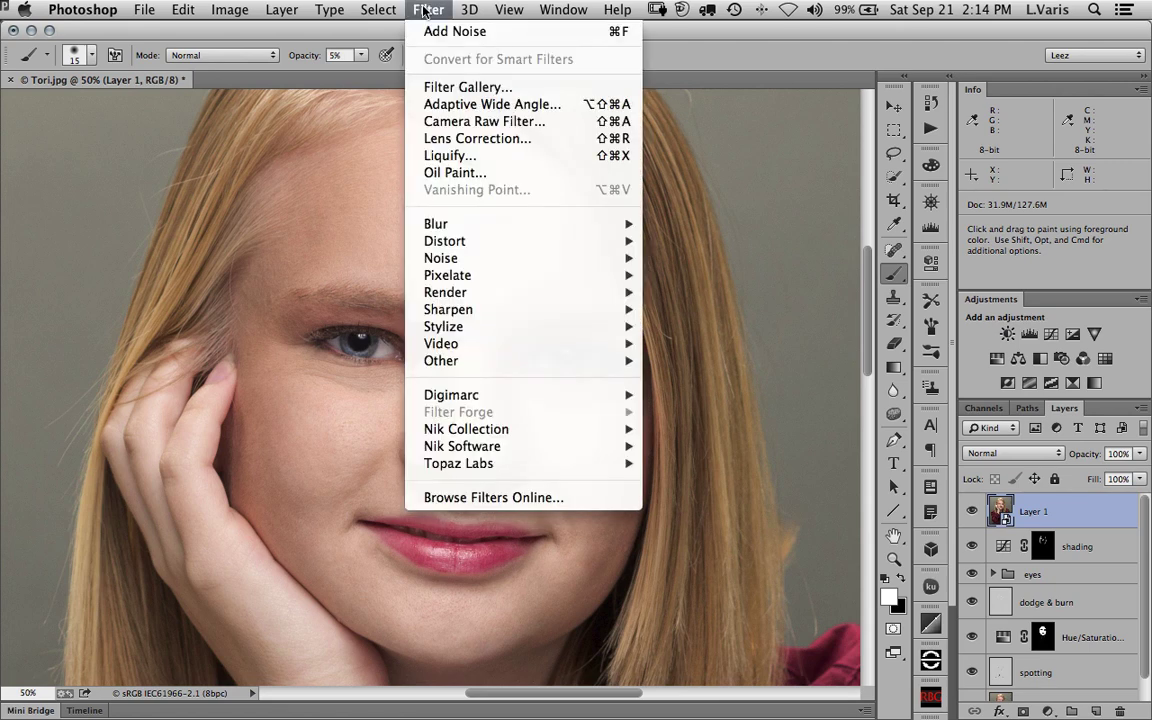
{"action": "mouse_move", "coordinate": [454, 225]}
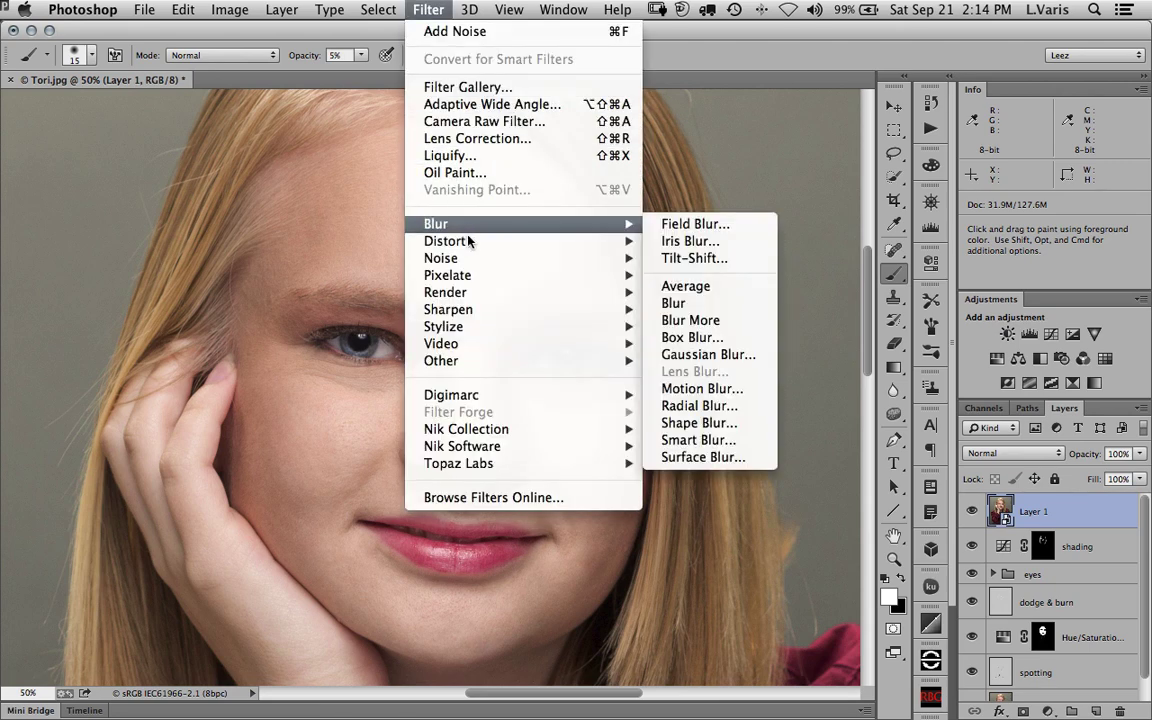
{"action": "mouse_move", "coordinate": [483, 240]}
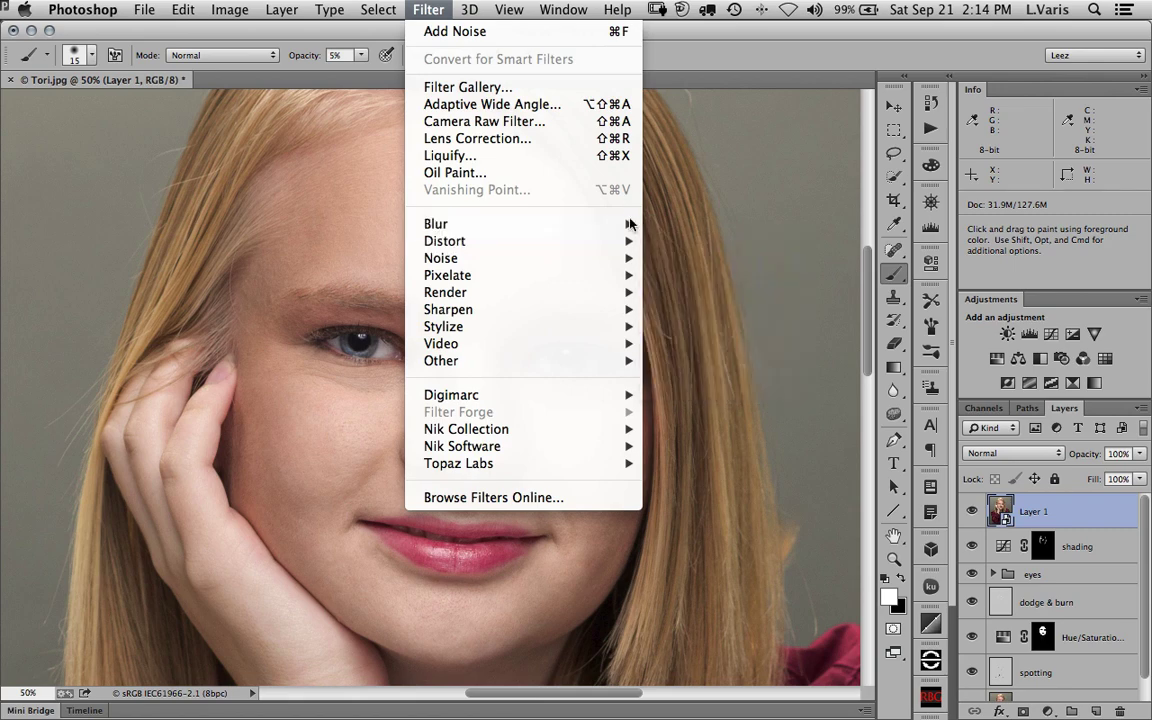
{"action": "mouse_move", "coordinate": [620, 224]}
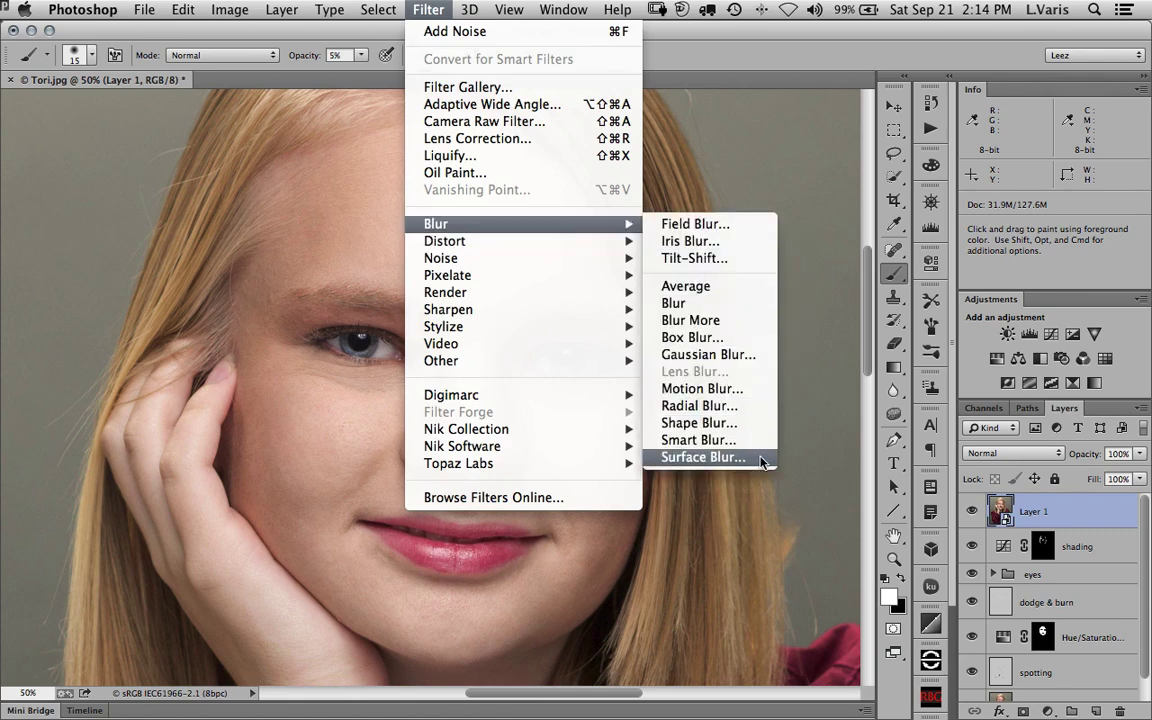
{"action": "left_click", "coordinate": [703, 457]}
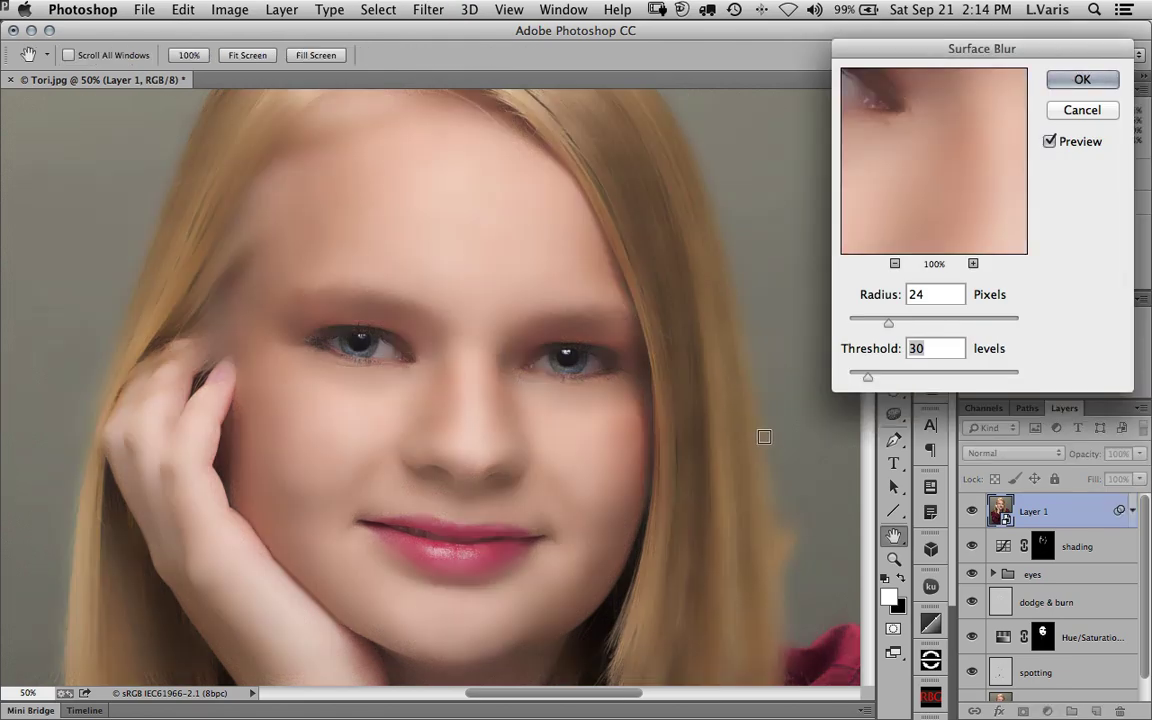
{"action": "left_click_drag", "start_coordinate": [830, 52], "coordinate": [739, 144]}
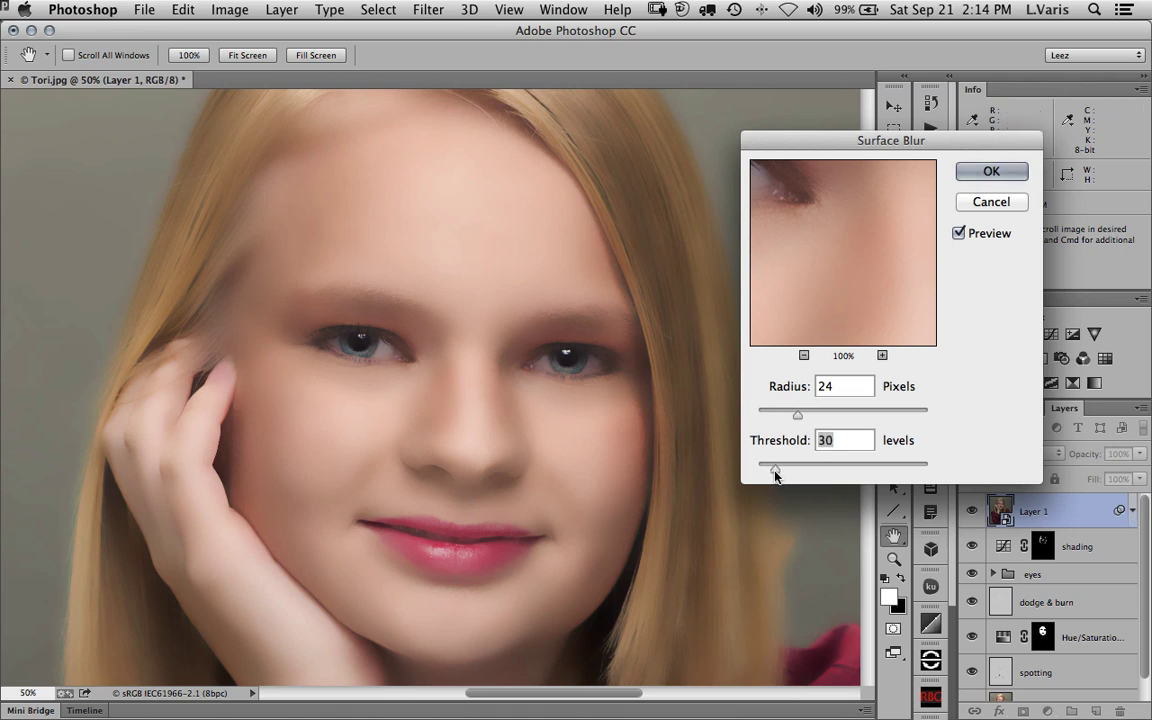
{"action": "left_click_drag", "start_coordinate": [775, 476], "coordinate": [771, 473]}
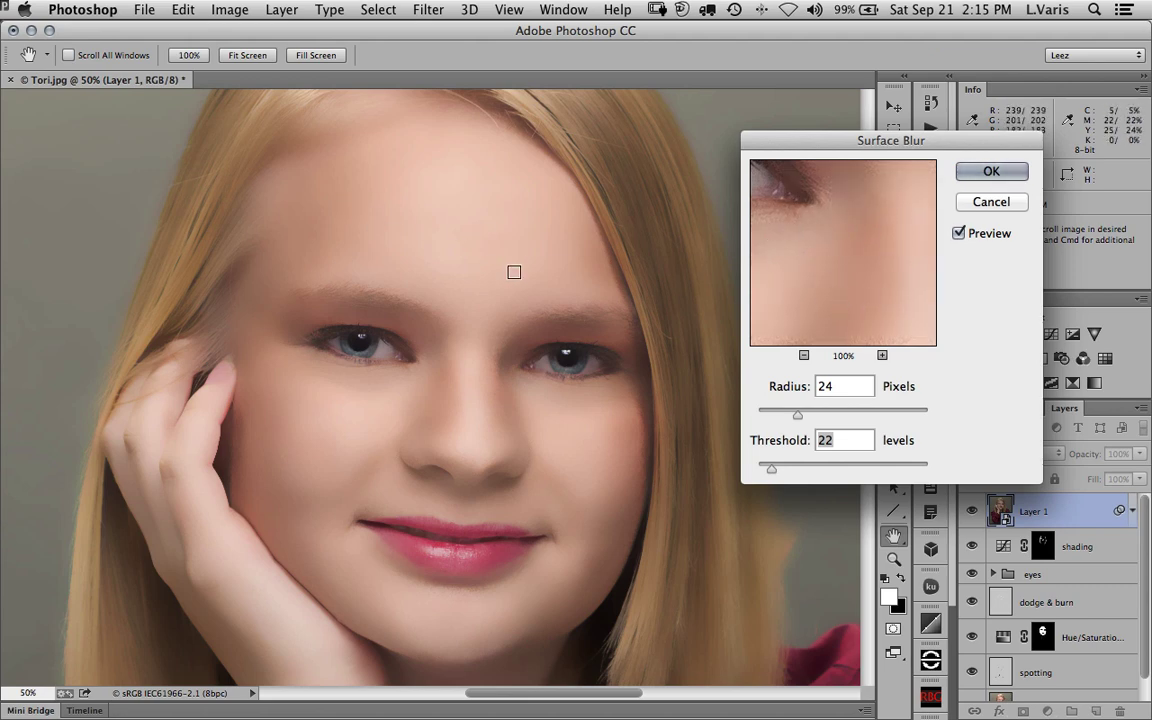
{"action": "left_click", "coordinate": [989, 172]}
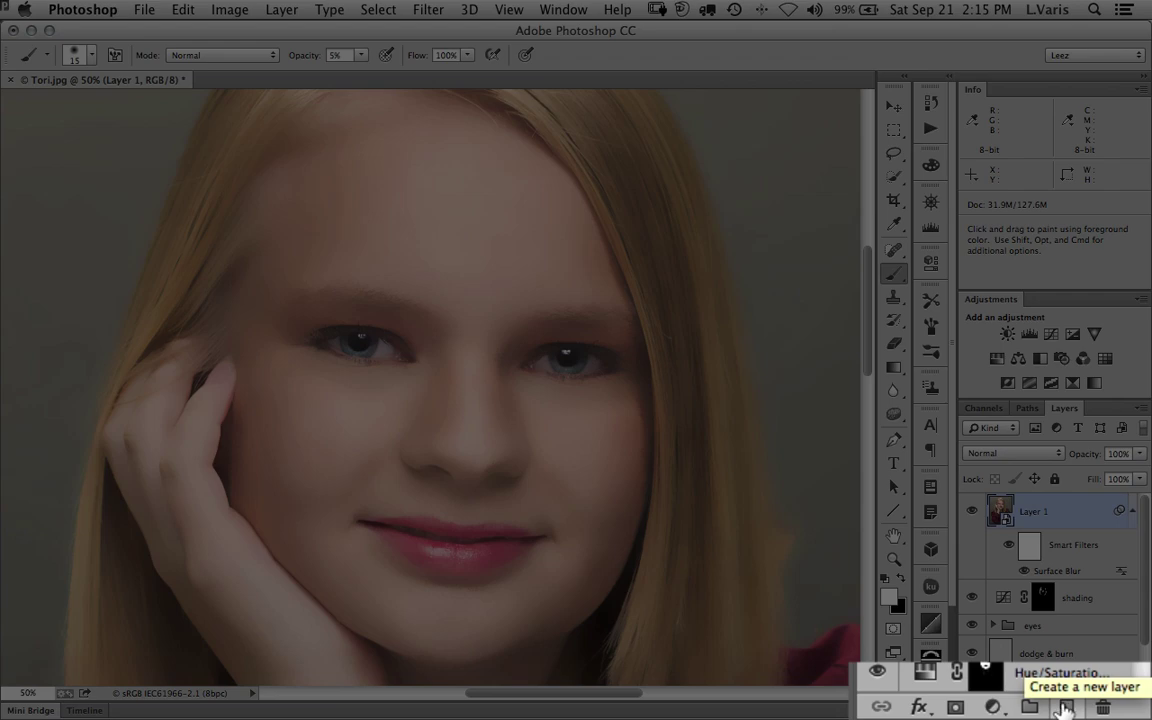
Step: Create a new Overlay layer named 'tex', filled with 50% gray and clipped to Layer 1
{"action": "left_click", "coordinate": [1068, 710], "text": "alt"}
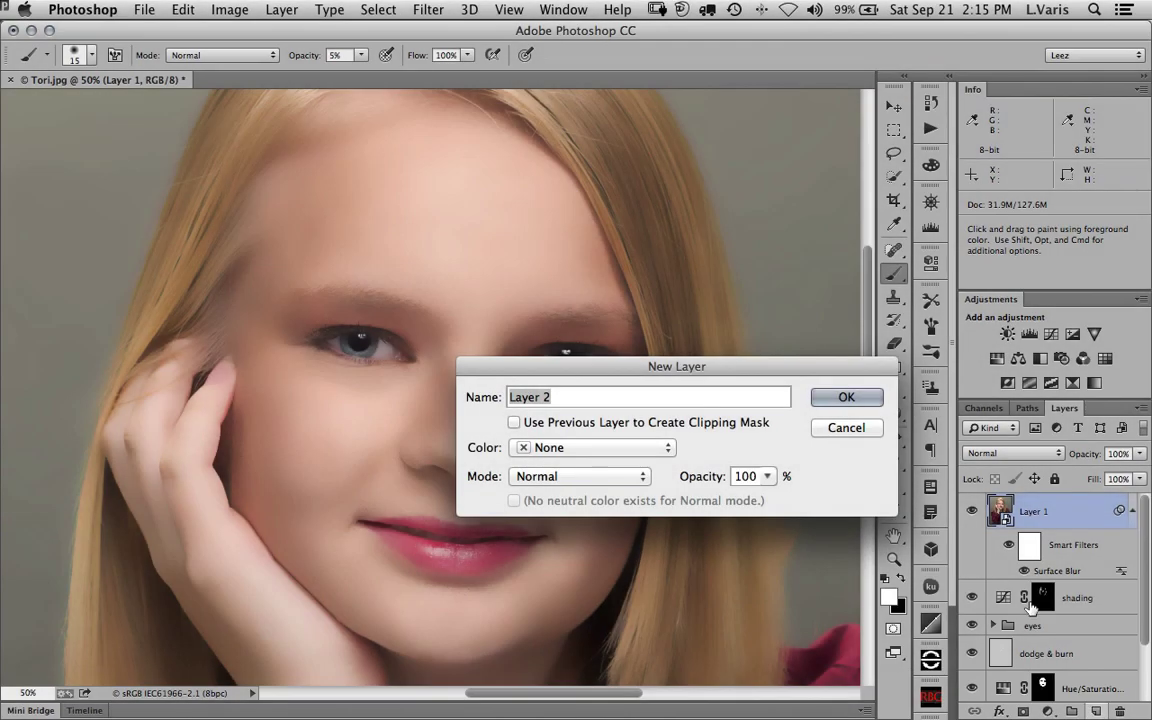
{"action": "left_click_drag", "start_coordinate": [788, 373], "coordinate": [984, 152]}
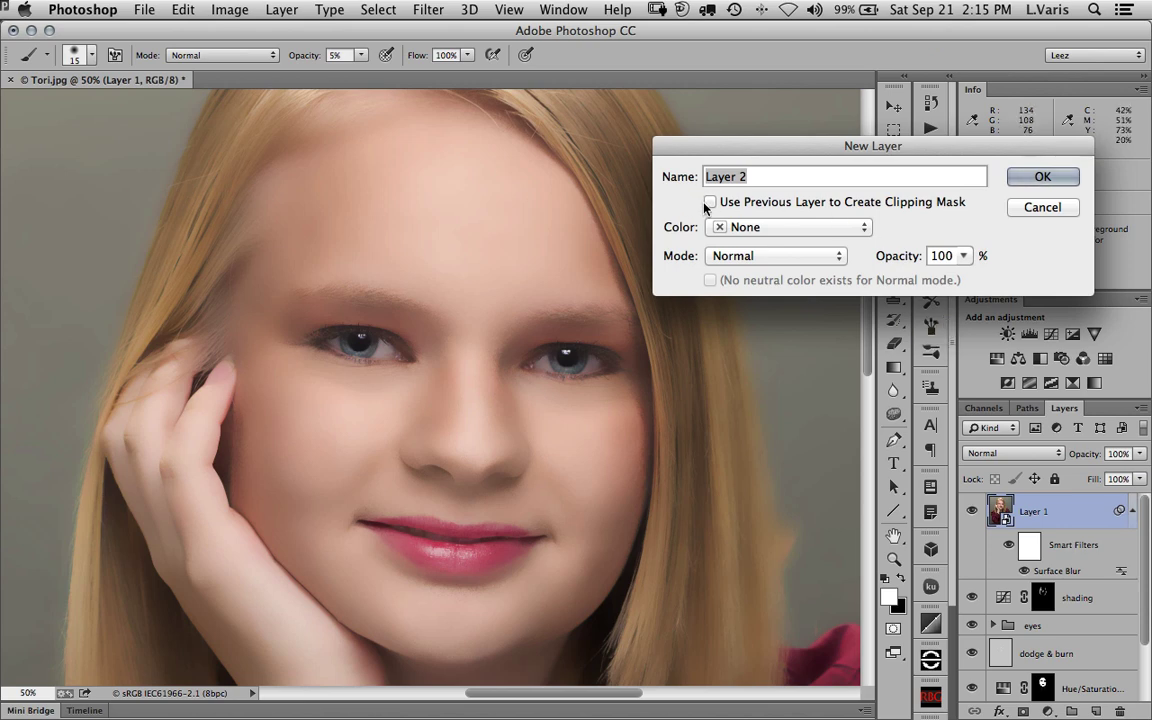
{"action": "type", "text": "tex"}
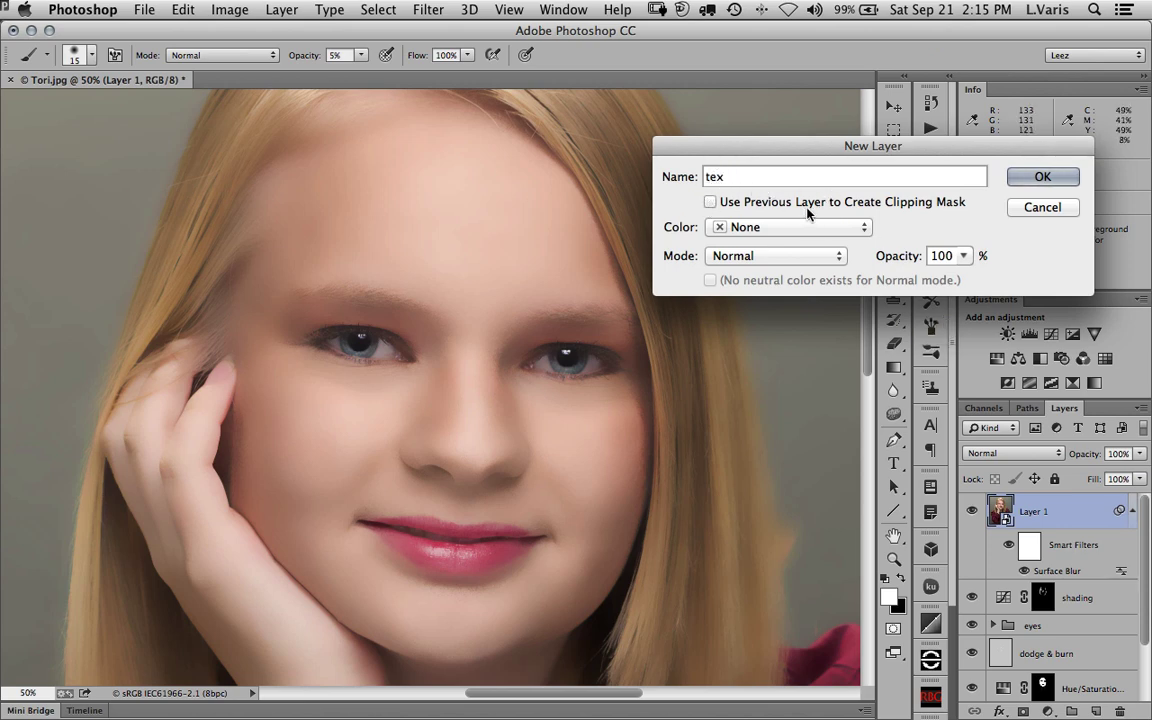
{"action": "left_click", "coordinate": [710, 202]}
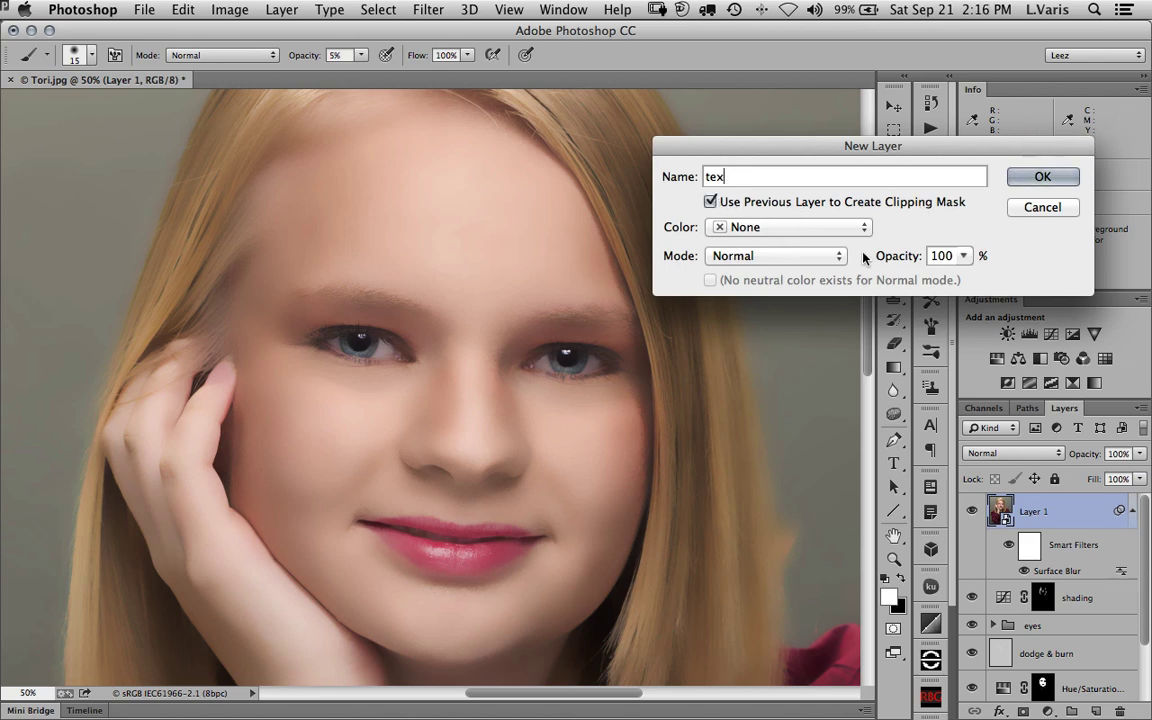
{"action": "left_click", "coordinate": [777, 257]}
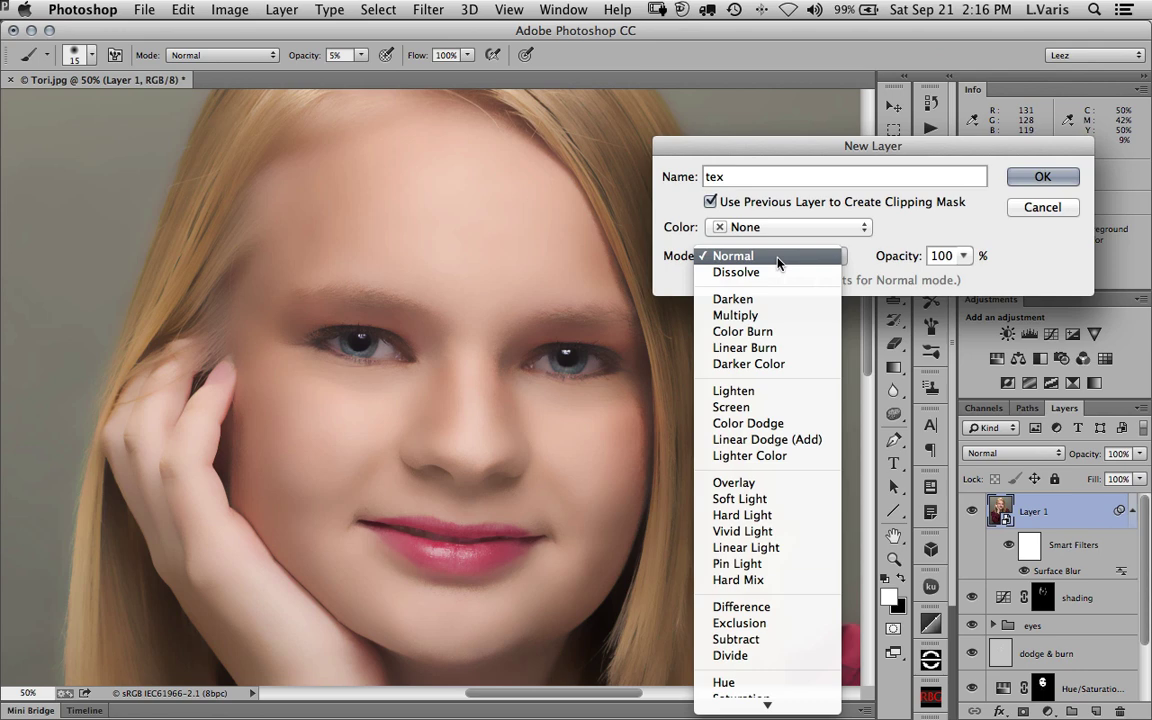
{"action": "left_click", "coordinate": [773, 485]}
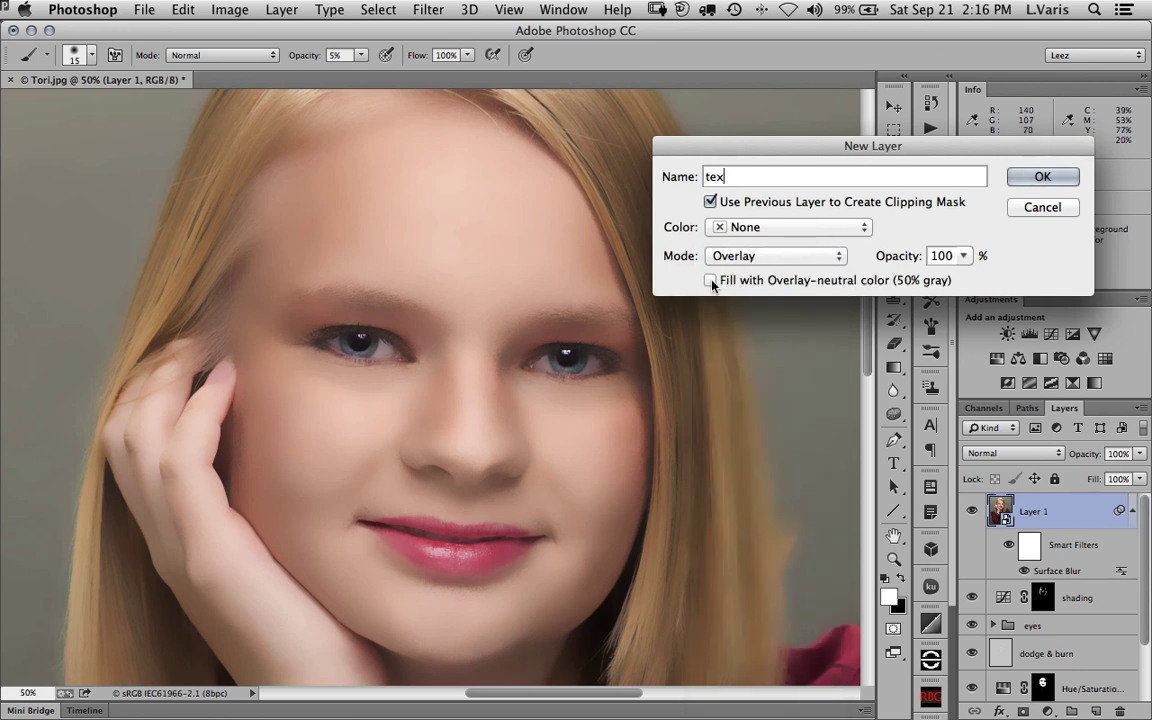
{"action": "left_click", "coordinate": [711, 281]}
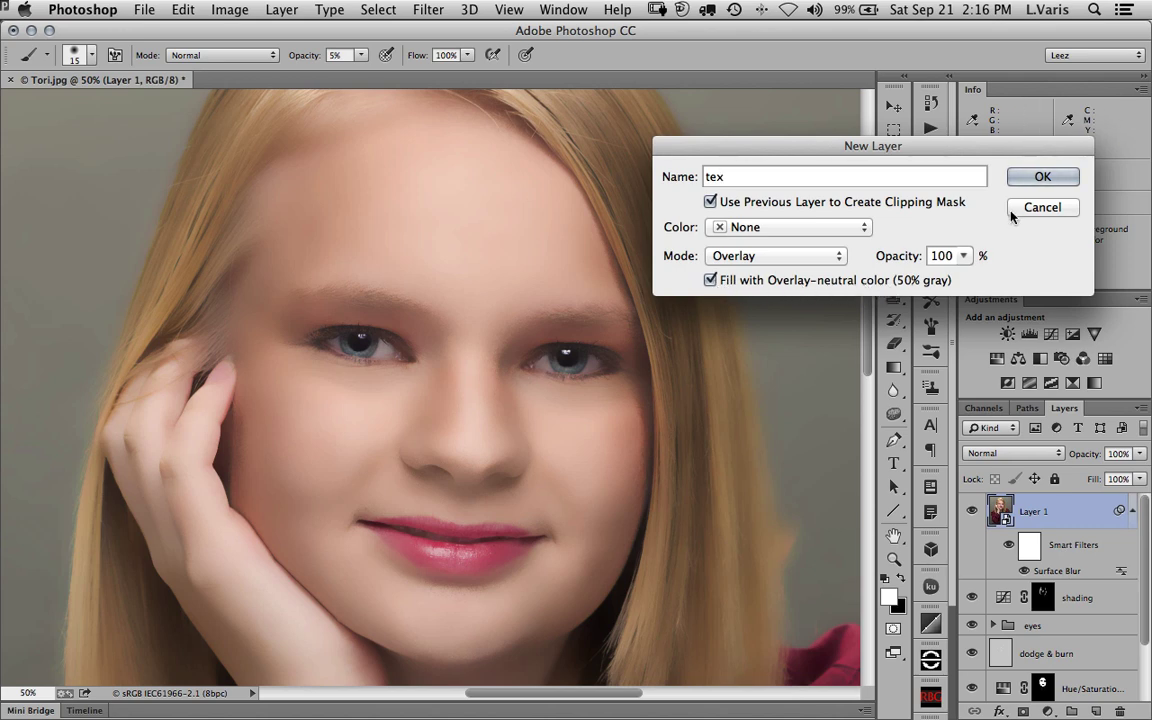
{"action": "left_click", "coordinate": [1024, 180]}
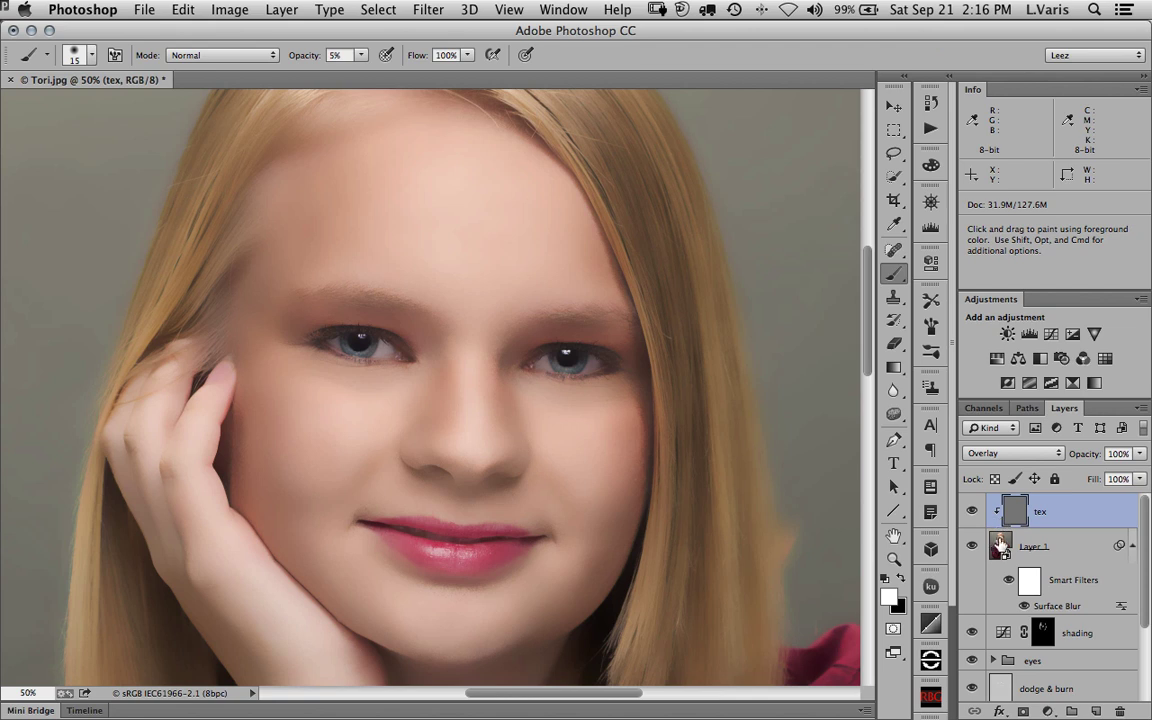
{"action": "double_click", "coordinate": [1033, 547]}
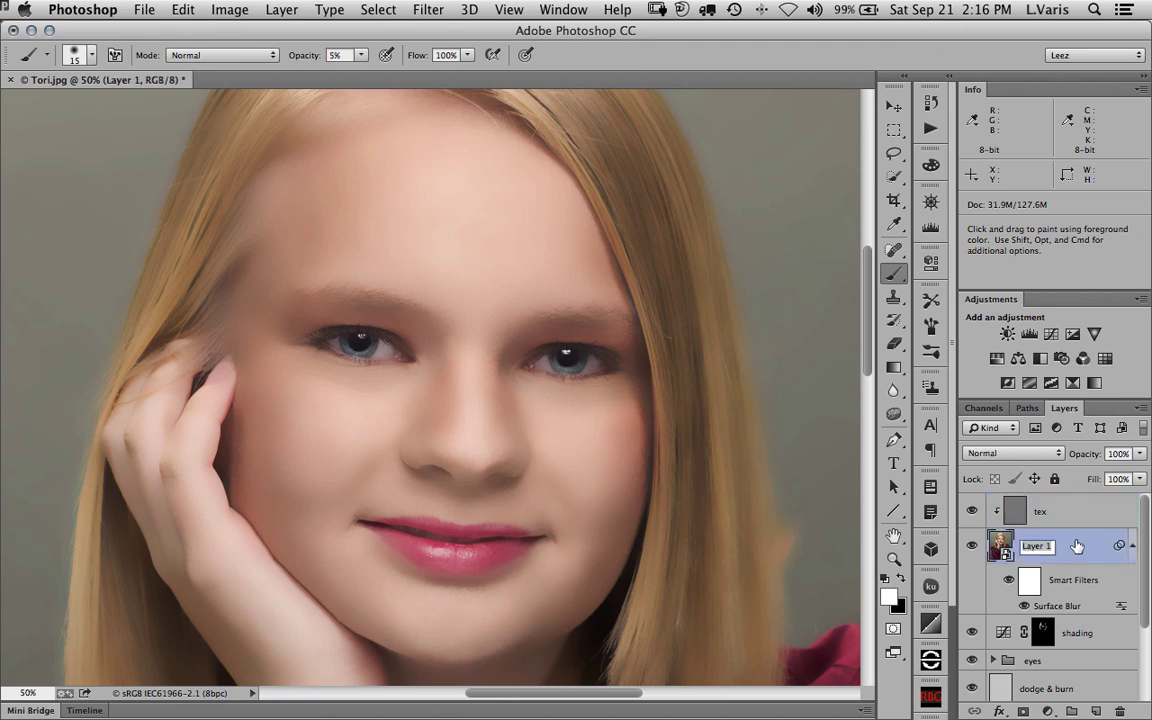
Step: Name Layer 1 'smooth' and select the tex layer
{"action": "type", "text": "smooth"}
{"action": "key", "text": "Return"}
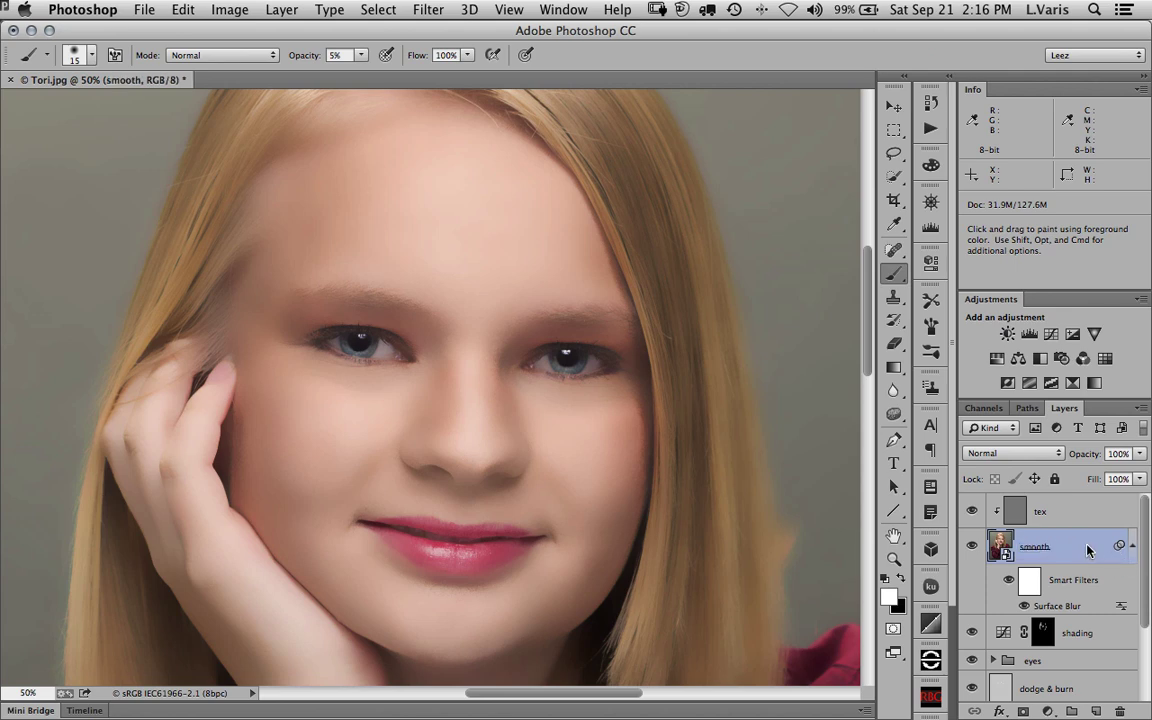
{"action": "left_click", "coordinate": [1013, 511]}
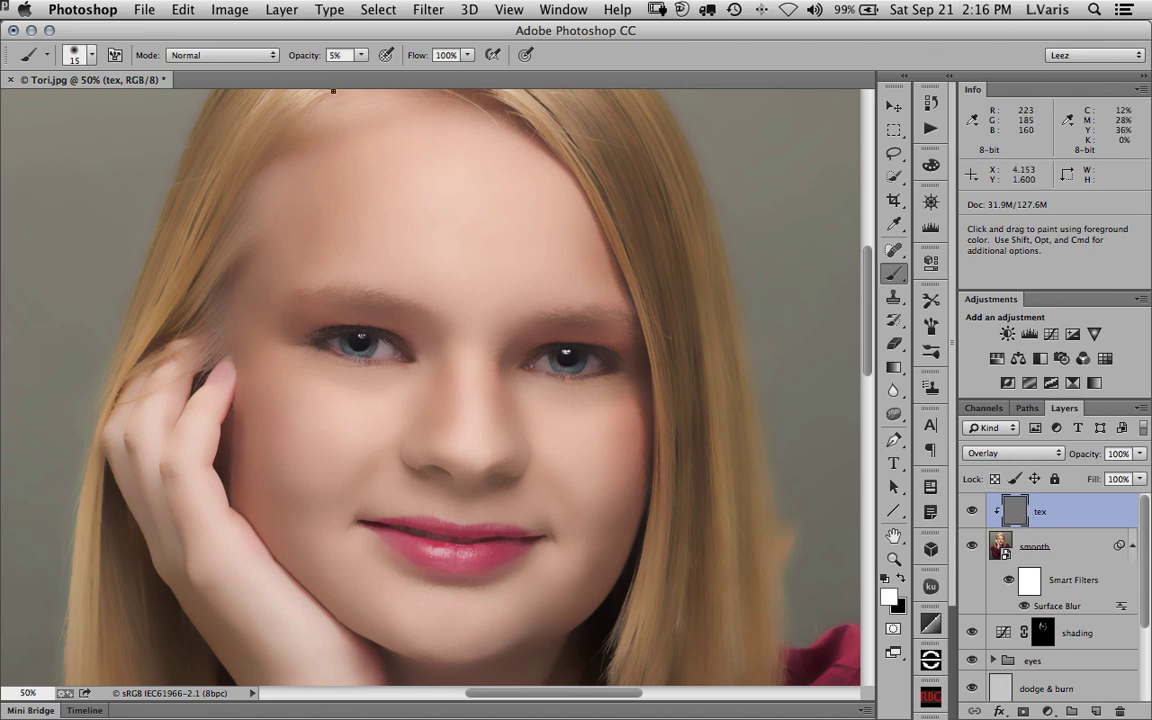
Step: Convert the tex layer into a smart object from the Layer > Smart Objects menu
{"action": "left_click", "coordinate": [429, 10]}
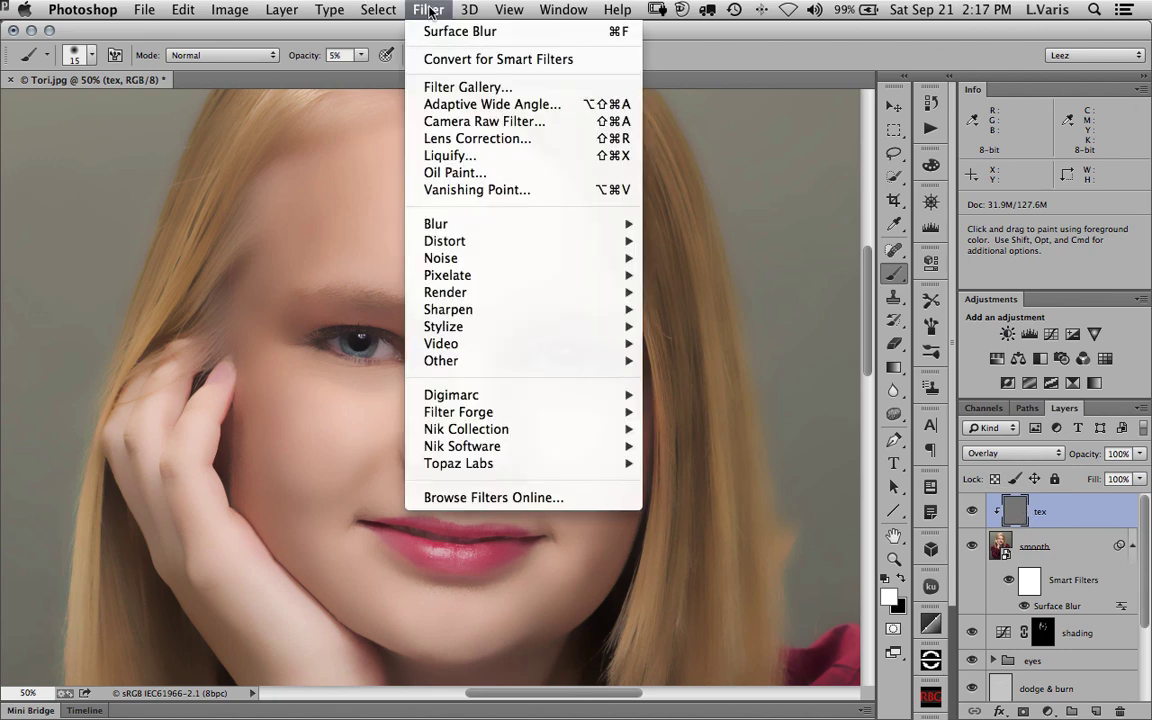
{"action": "left_click", "coordinate": [429, 10]}
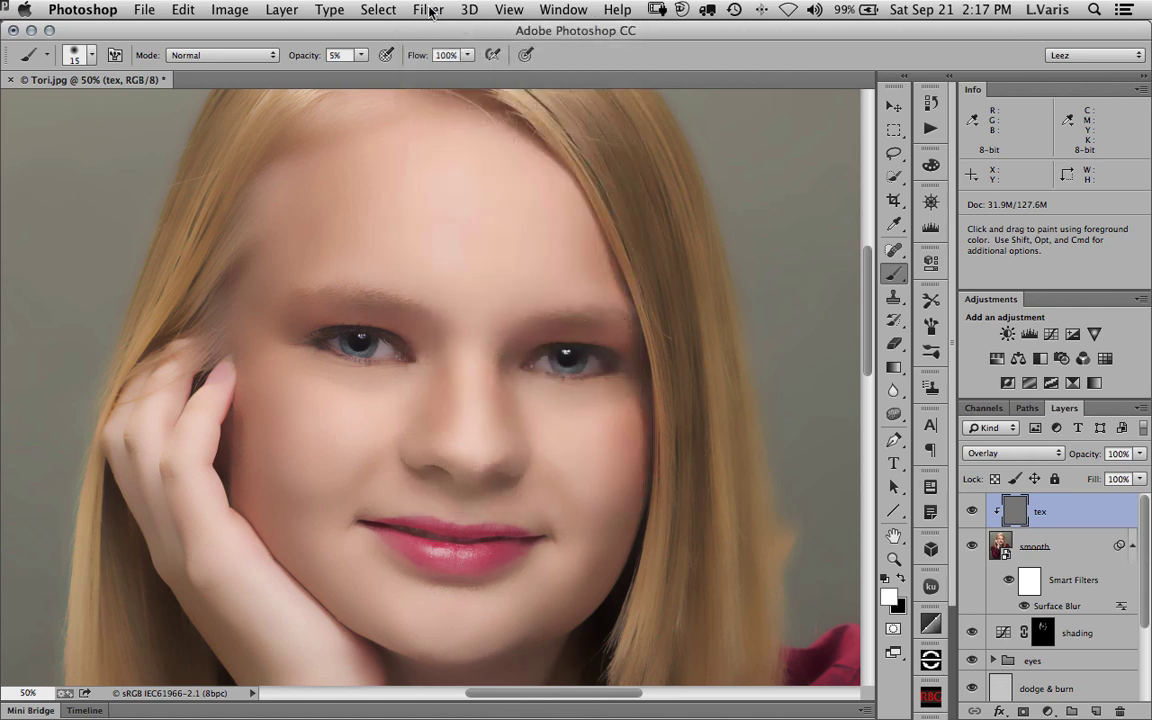
{"action": "left_click", "coordinate": [282, 10]}
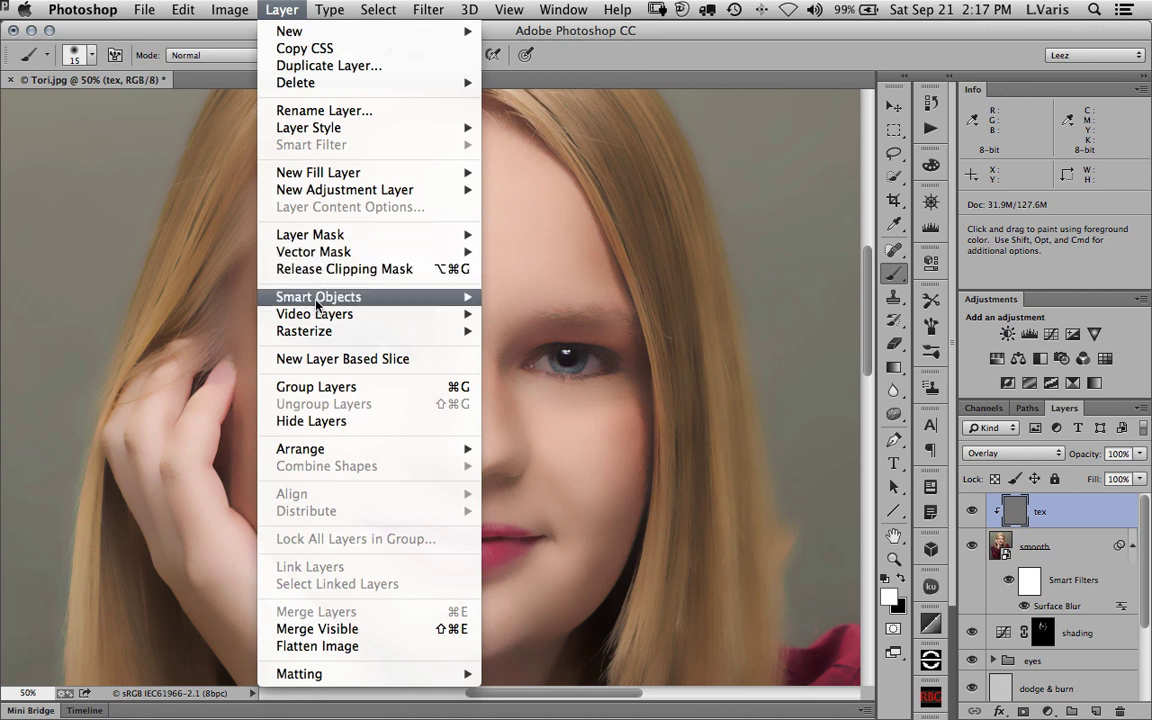
{"action": "mouse_move", "coordinate": [316, 304]}
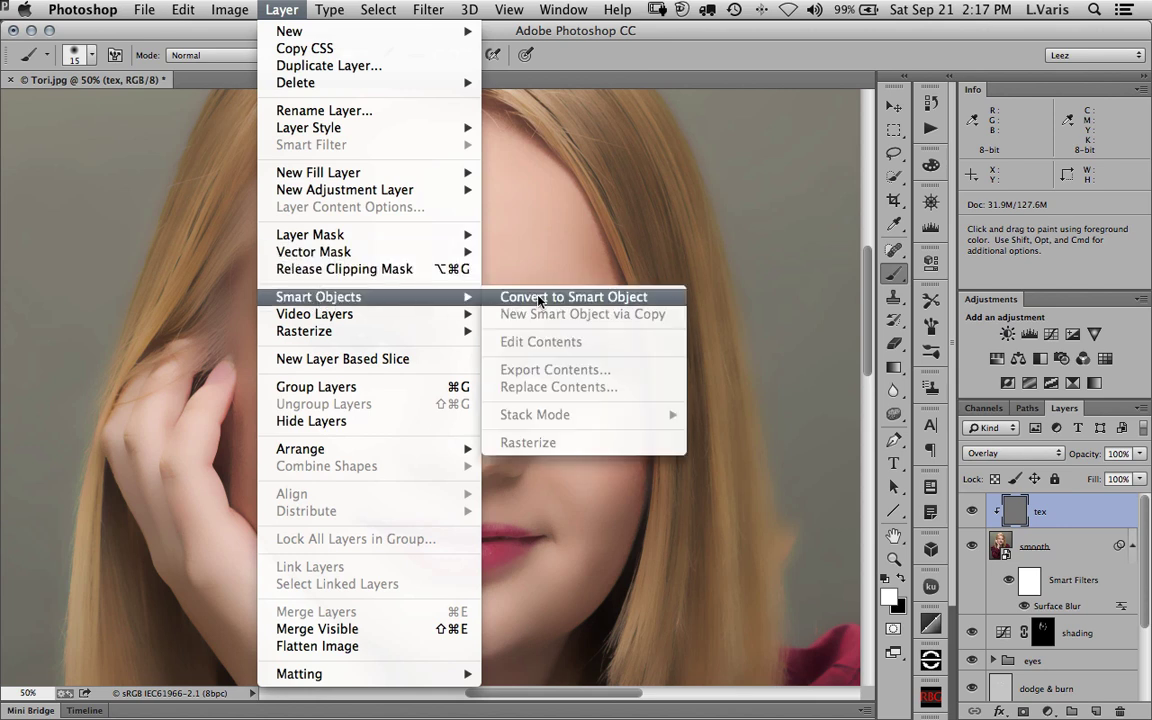
{"action": "left_click", "coordinate": [664, 303]}
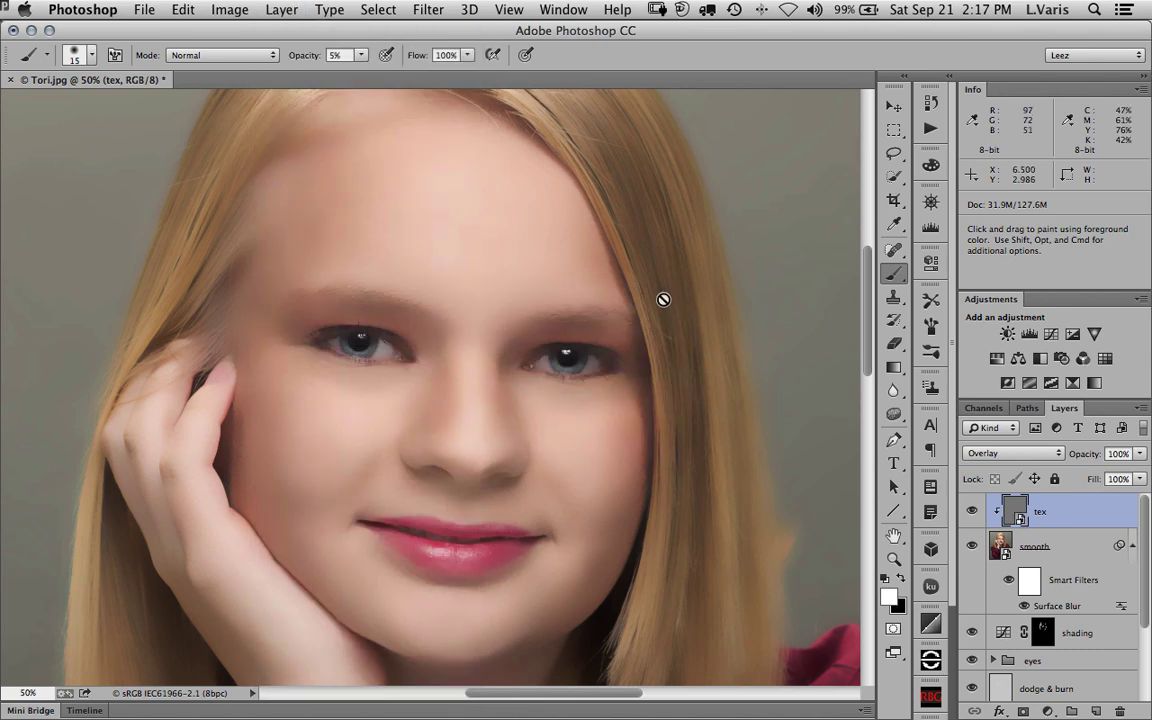
Step: Apply Add Noise to the tex layer at 18%, Uniform and Monochromatic
{"action": "left_click", "coordinate": [427, 10]}
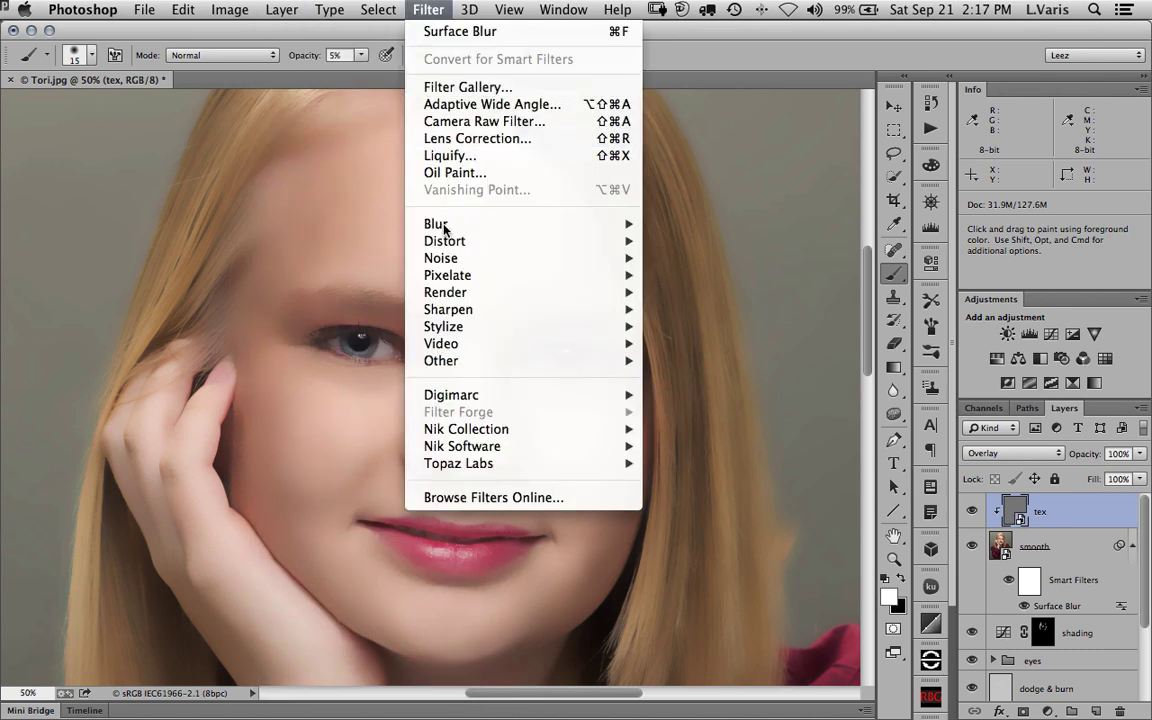
{"action": "mouse_move", "coordinate": [442, 262]}
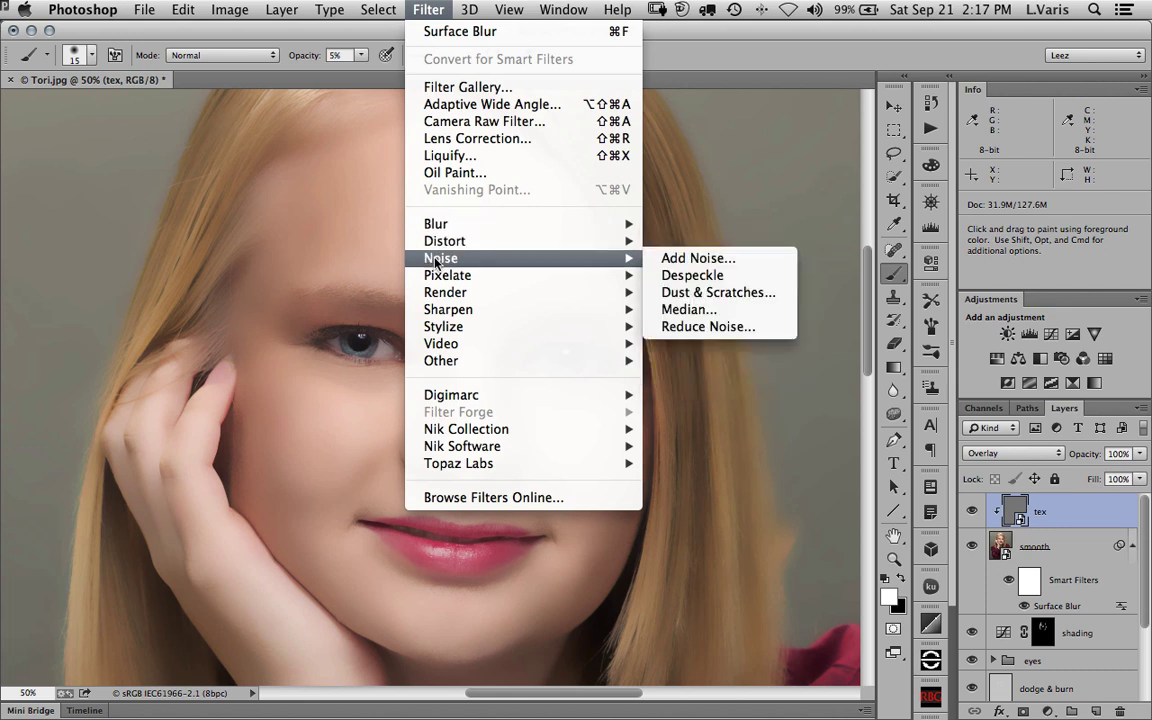
{"action": "left_click", "coordinate": [700, 259]}
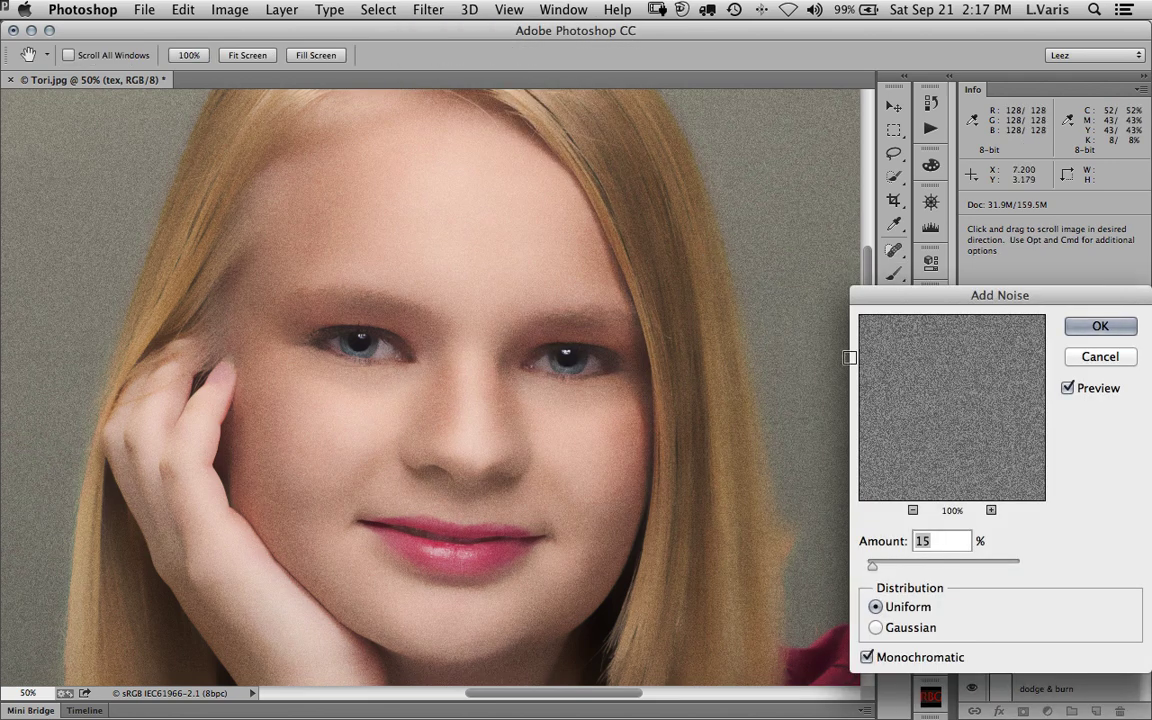
{"action": "left_click_drag", "start_coordinate": [856, 296], "coordinate": [678, 219]}
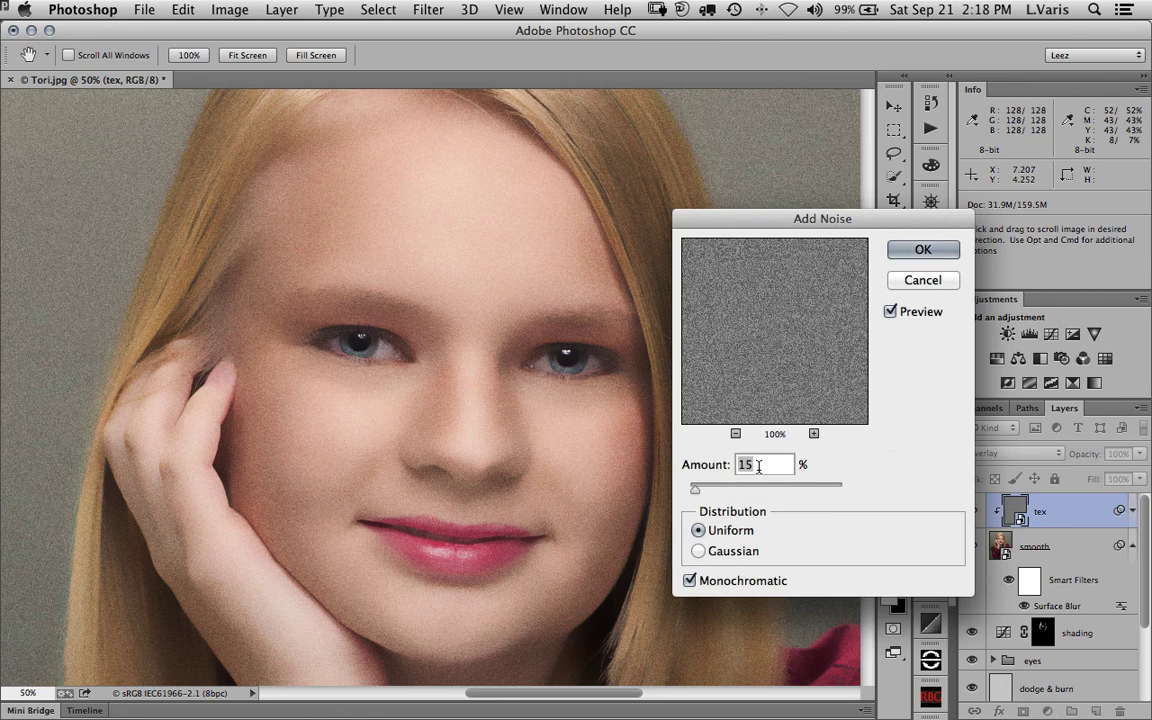
{"action": "type", "text": "18"}
{"action": "left_click", "coordinate": [903, 253]}
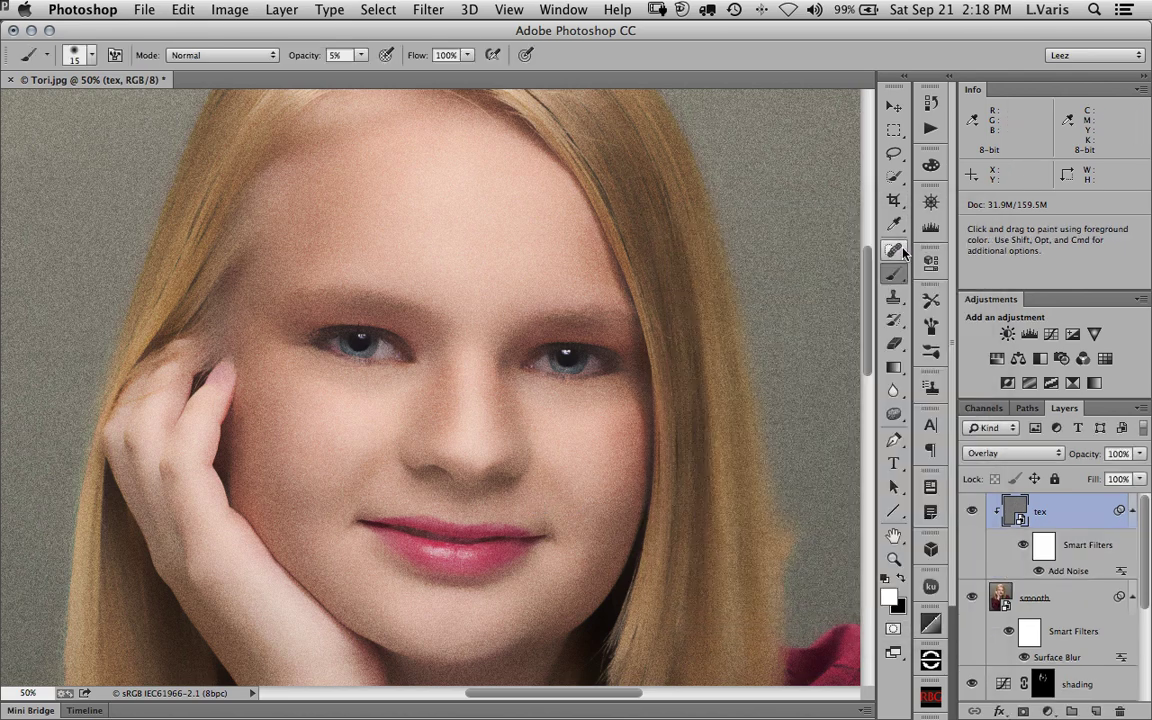
Step: Add a Gaussian Blur smart filter with a 1.2-pixel radius to the tex layer
{"action": "left_click", "coordinate": [430, 10]}
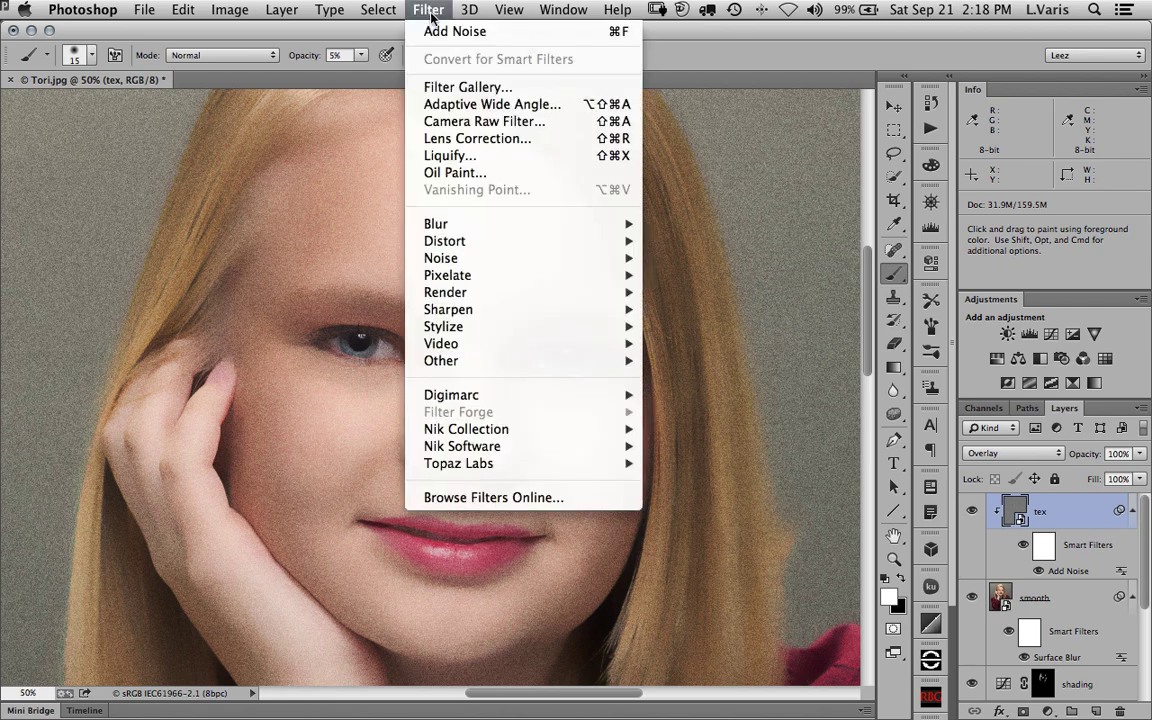
{"action": "mouse_move", "coordinate": [437, 226]}
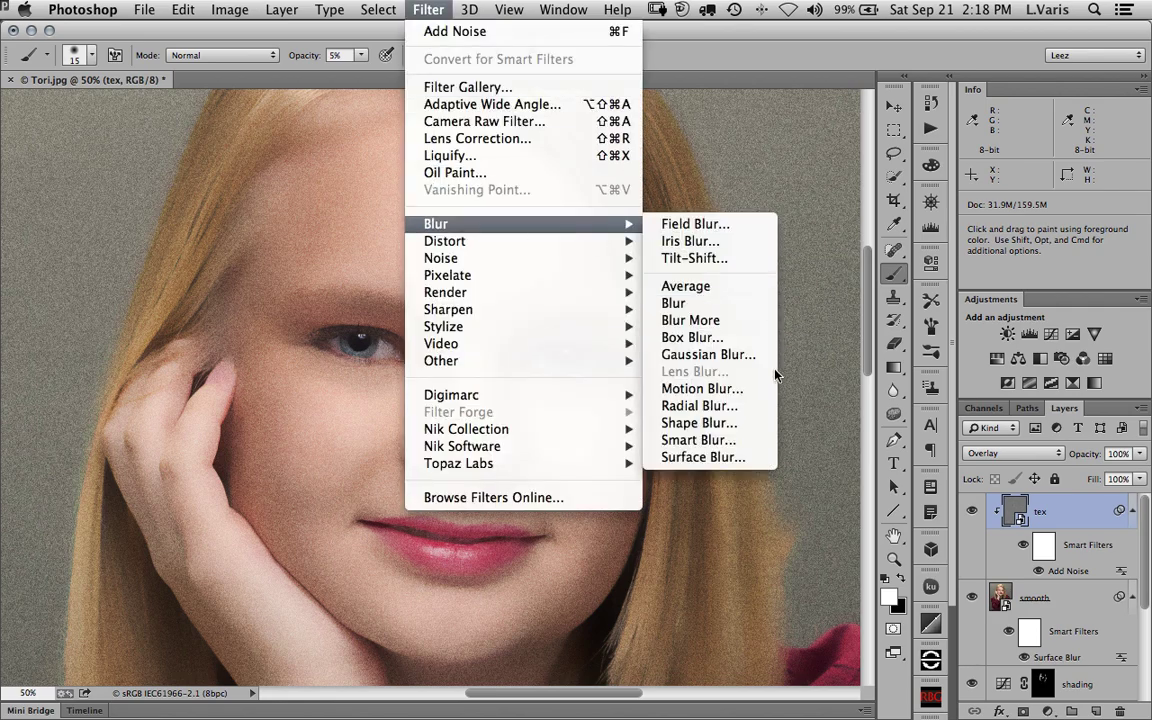
{"action": "left_click", "coordinate": [705, 354]}
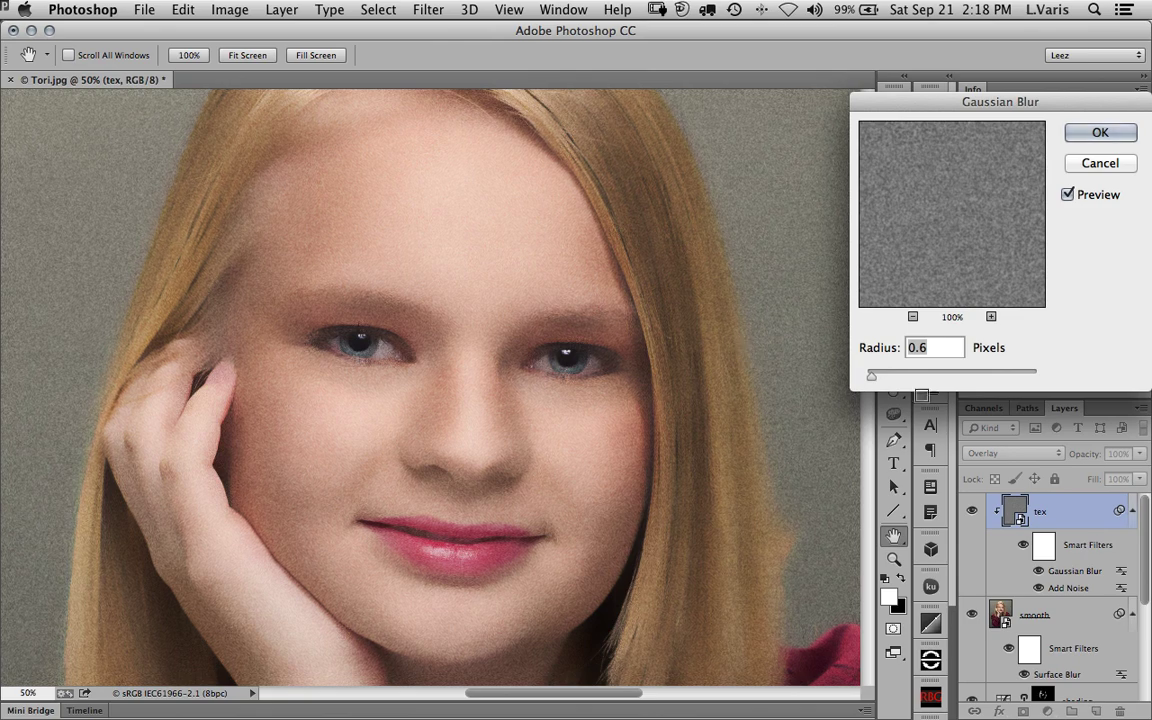
{"action": "left_click_drag", "start_coordinate": [872, 377], "coordinate": [877, 378]}
{"action": "left_click_drag", "start_coordinate": [888, 104], "coordinate": [745, 129]}
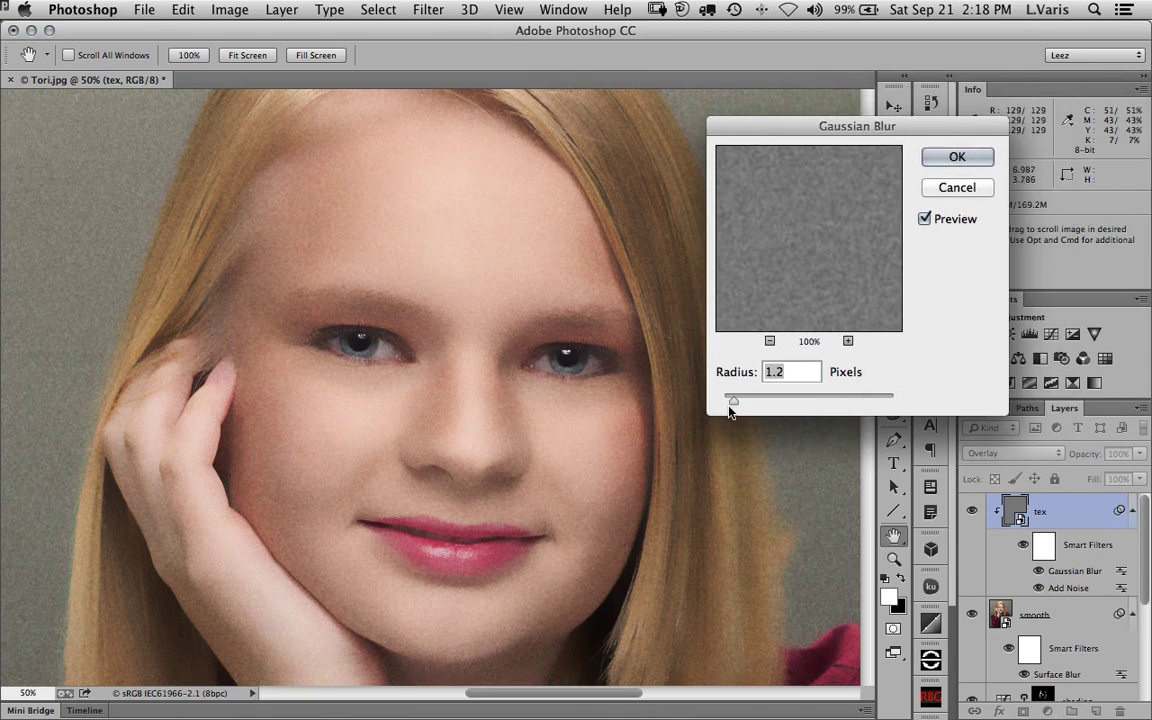
{"action": "left_click_drag", "start_coordinate": [729, 407], "coordinate": [734, 403]}
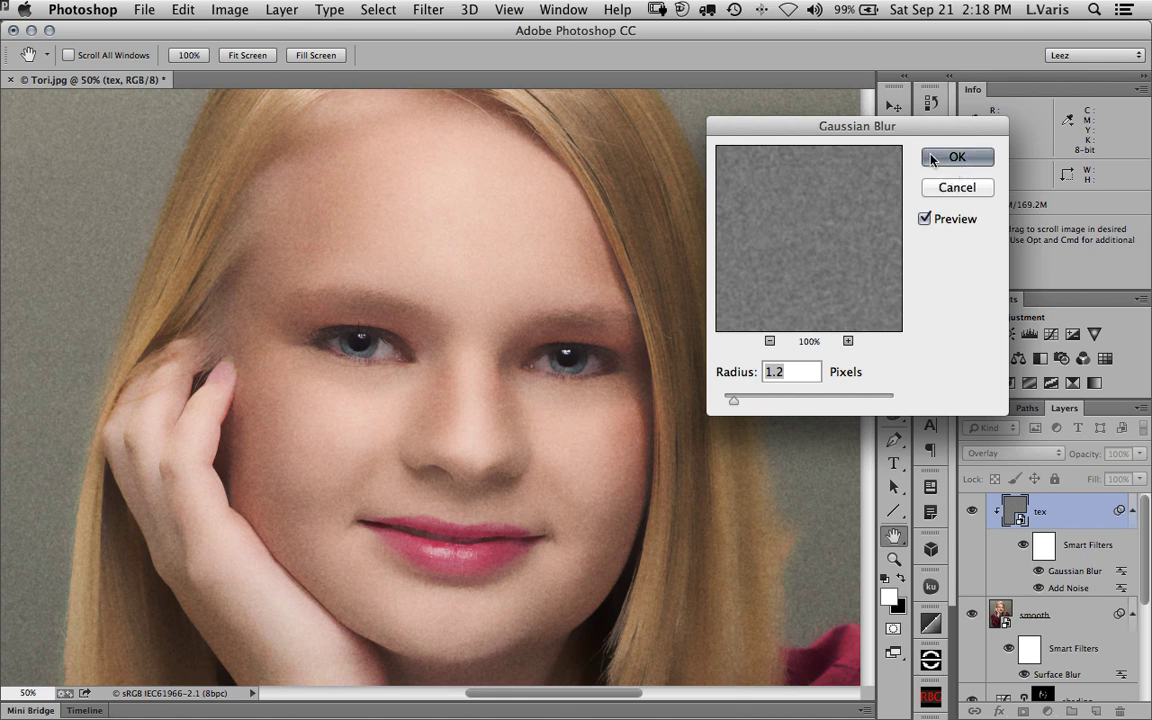
{"action": "left_click", "coordinate": [931, 160]}
{"action": "key", "text": "b"}
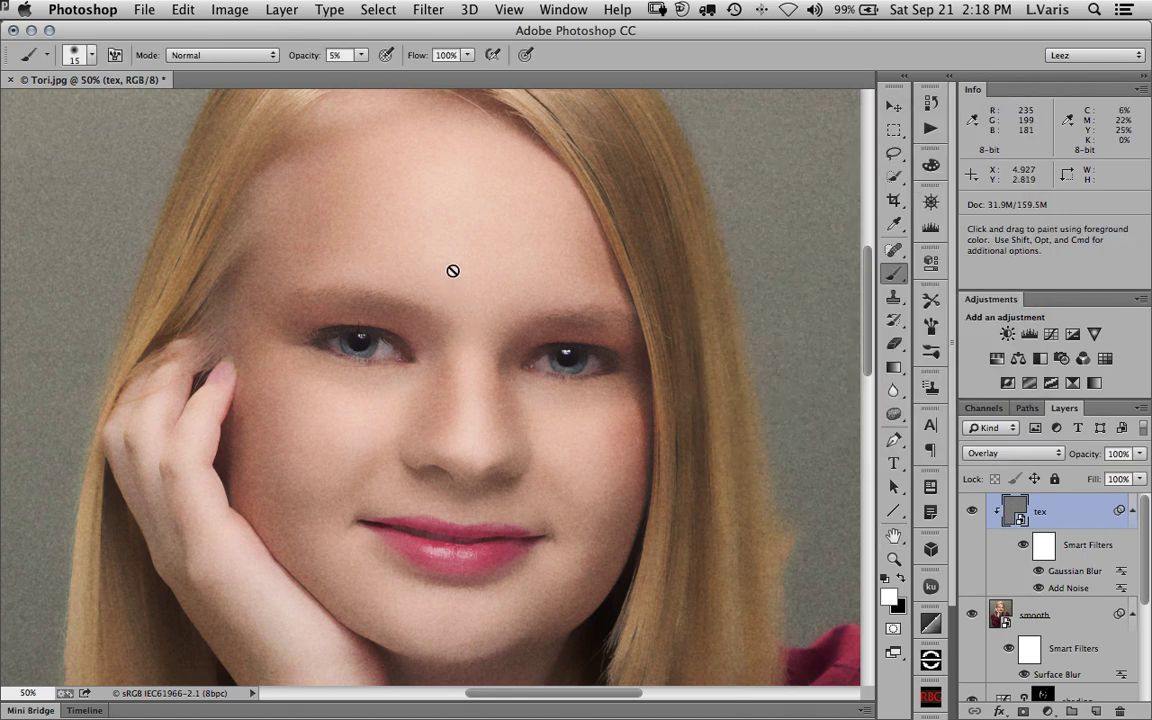
Step: Emboss the tex layer at angle 135°, height 4 px, amount 100%
{"action": "left_click", "coordinate": [428, 10]}
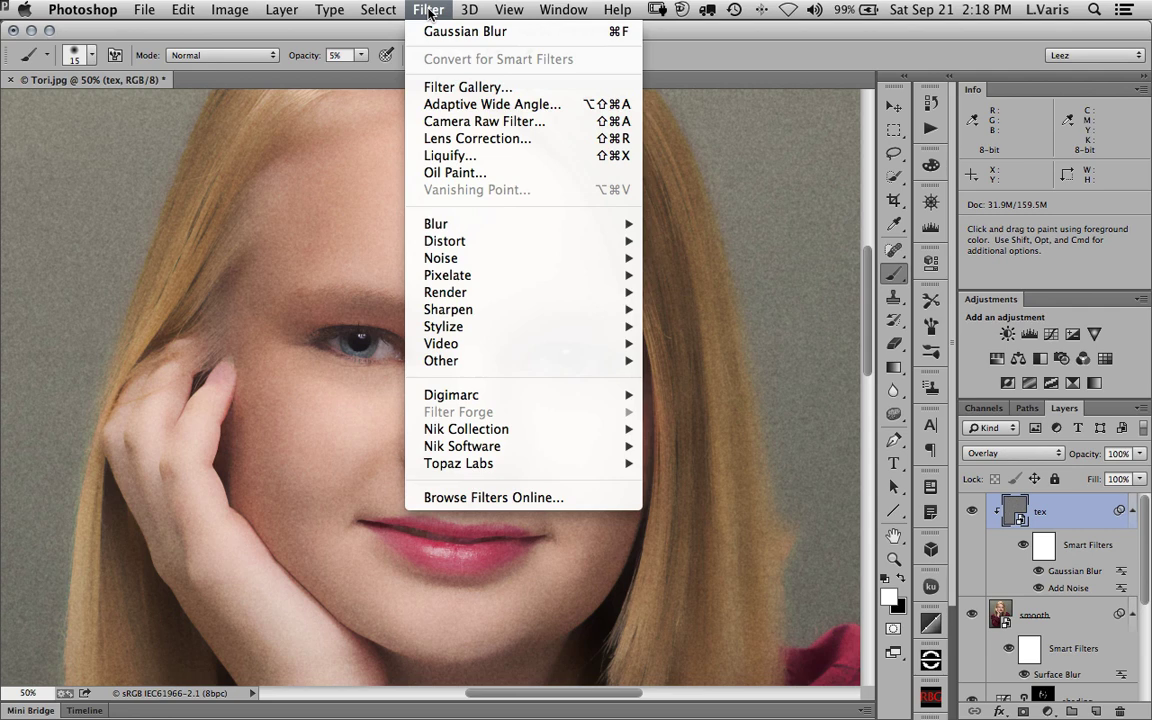
{"action": "mouse_move", "coordinate": [441, 331]}
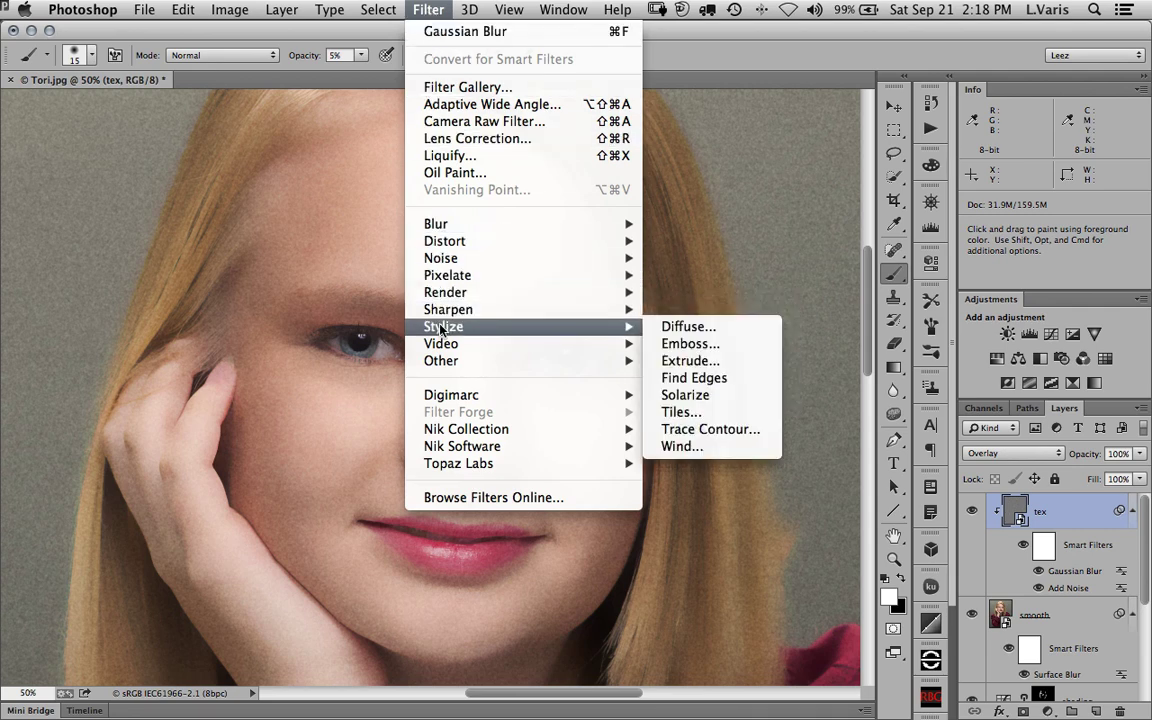
{"action": "left_click", "coordinate": [733, 345]}
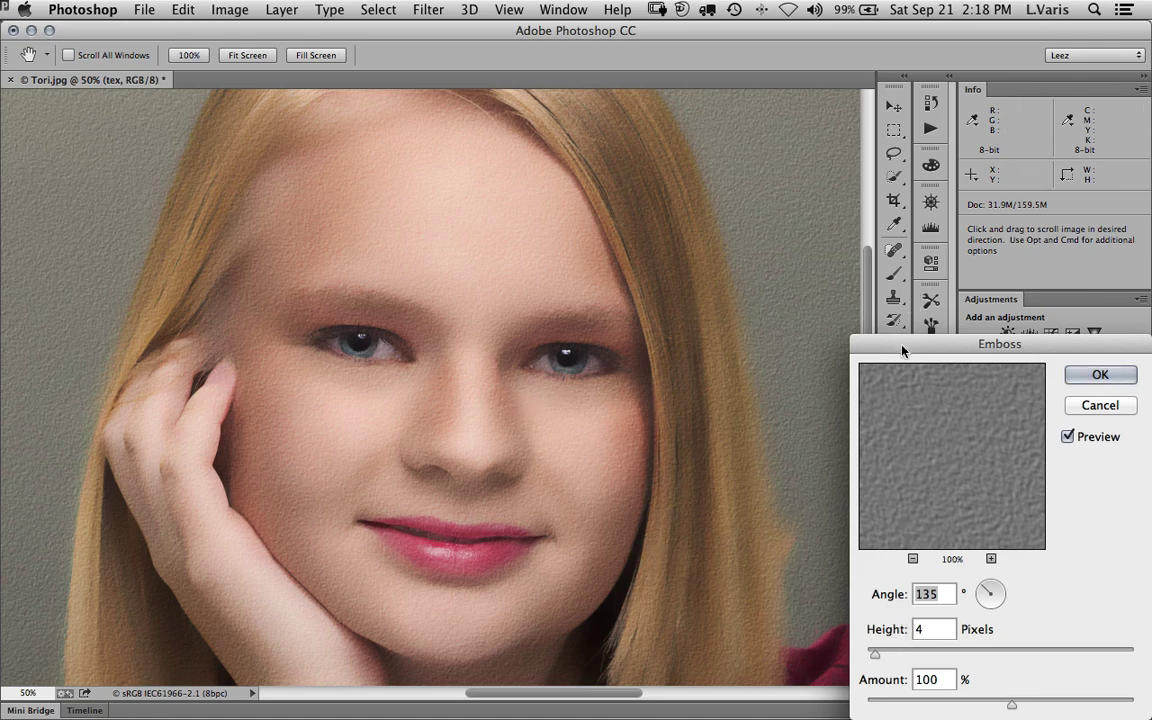
{"action": "left_click_drag", "start_coordinate": [905, 343], "coordinate": [801, 228]}
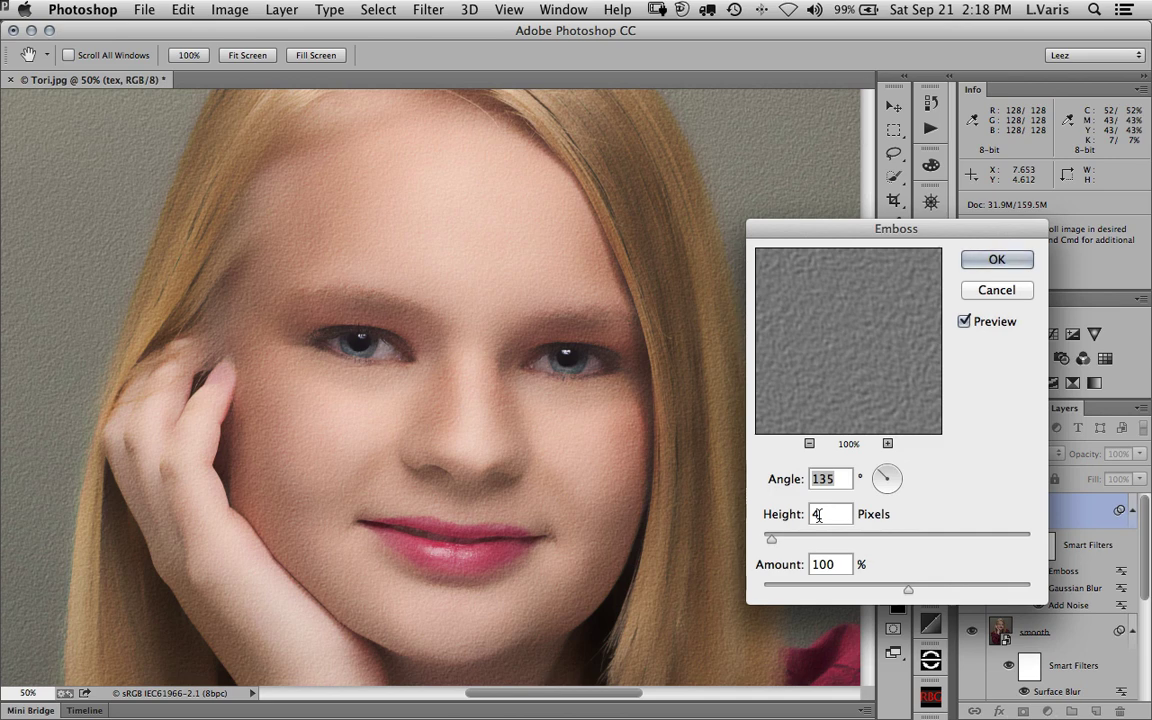
{"action": "left_click_drag", "start_coordinate": [834, 388], "coordinate": [841, 334]}
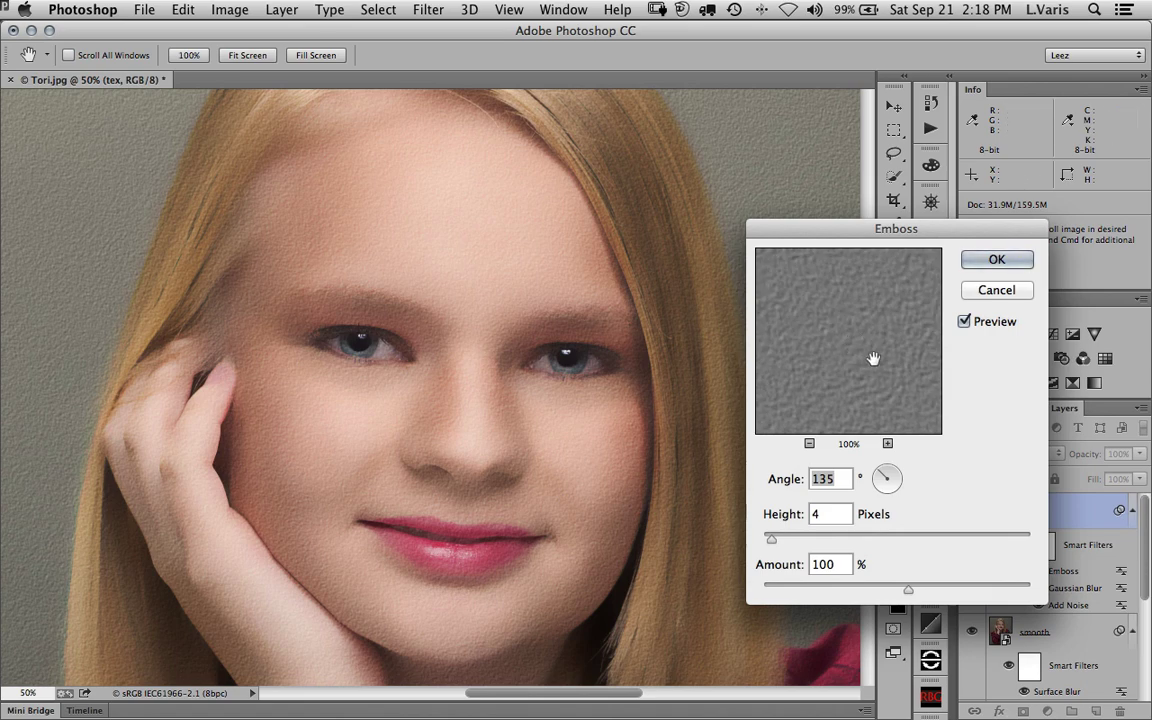
{"action": "left_click", "coordinate": [990, 262]}
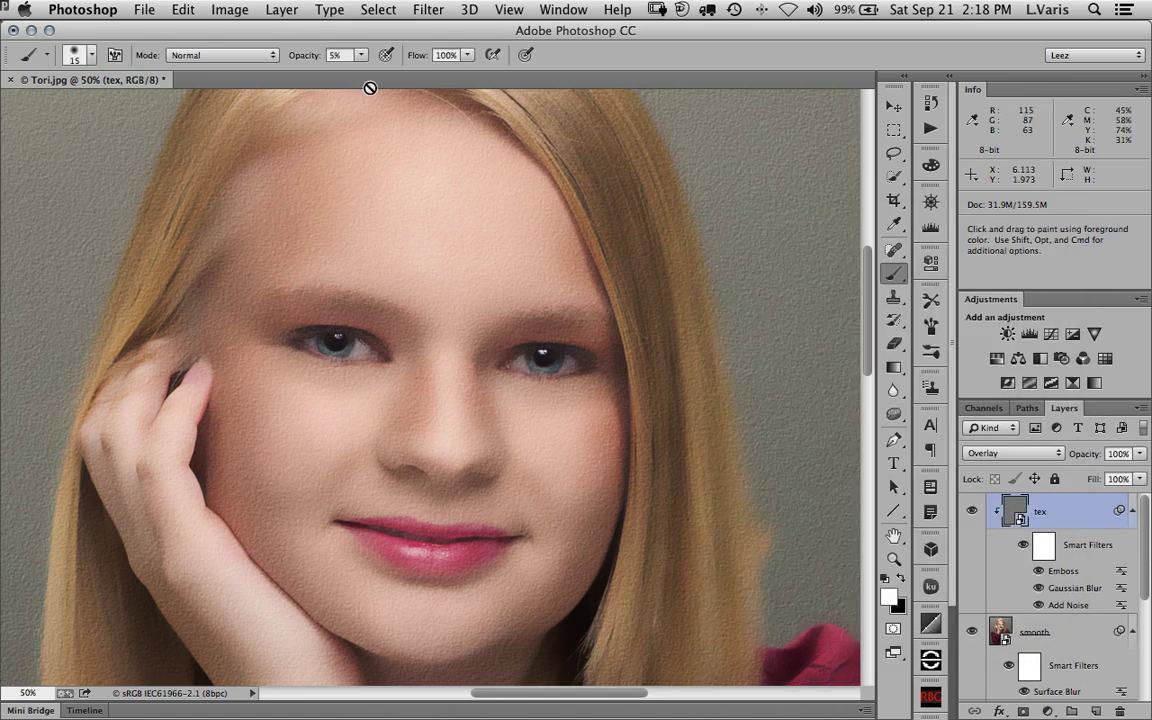
Step: Step backward to remove the Emboss filter from the tex layer
{"action": "left_click", "coordinate": [184, 9]}
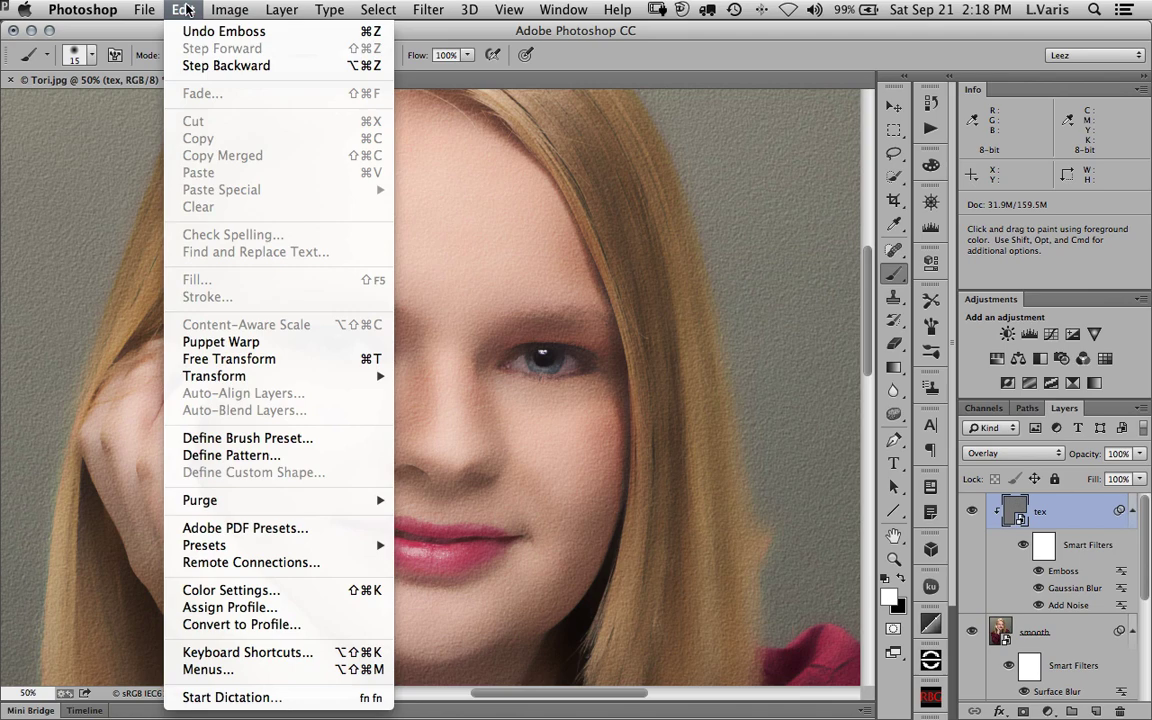
{"action": "left_click", "coordinate": [272, 65]}
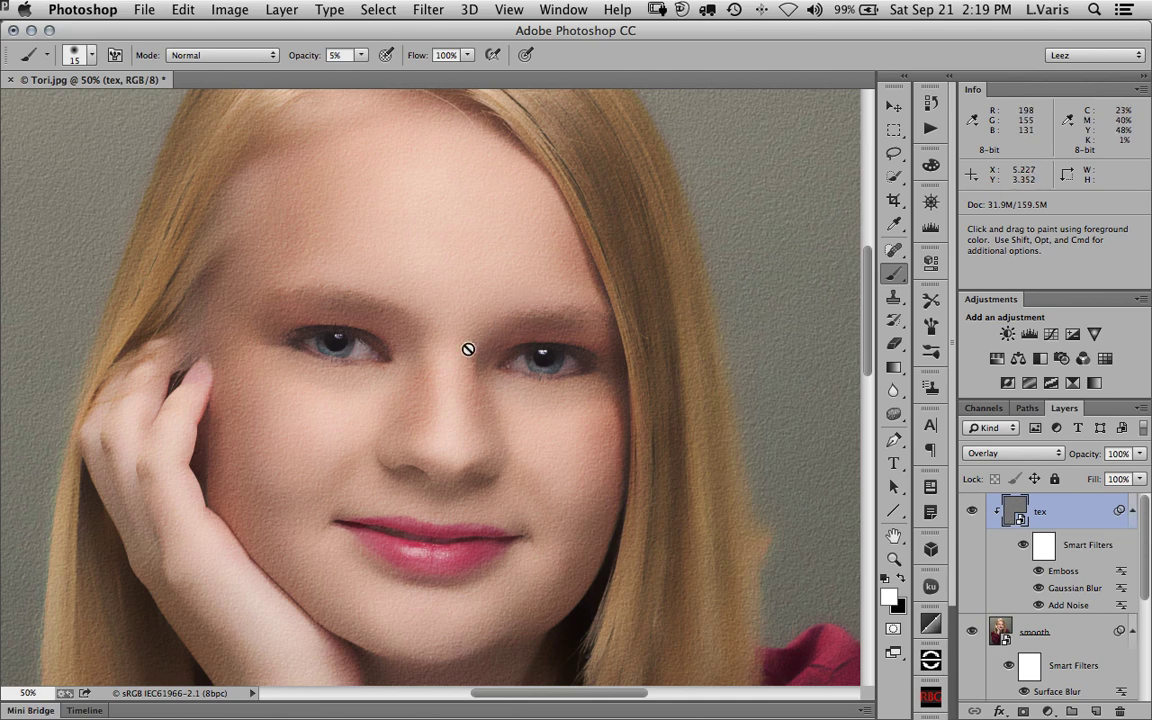
{"action": "key", "text": "super"}
{"action": "key", "text": "super+z"}
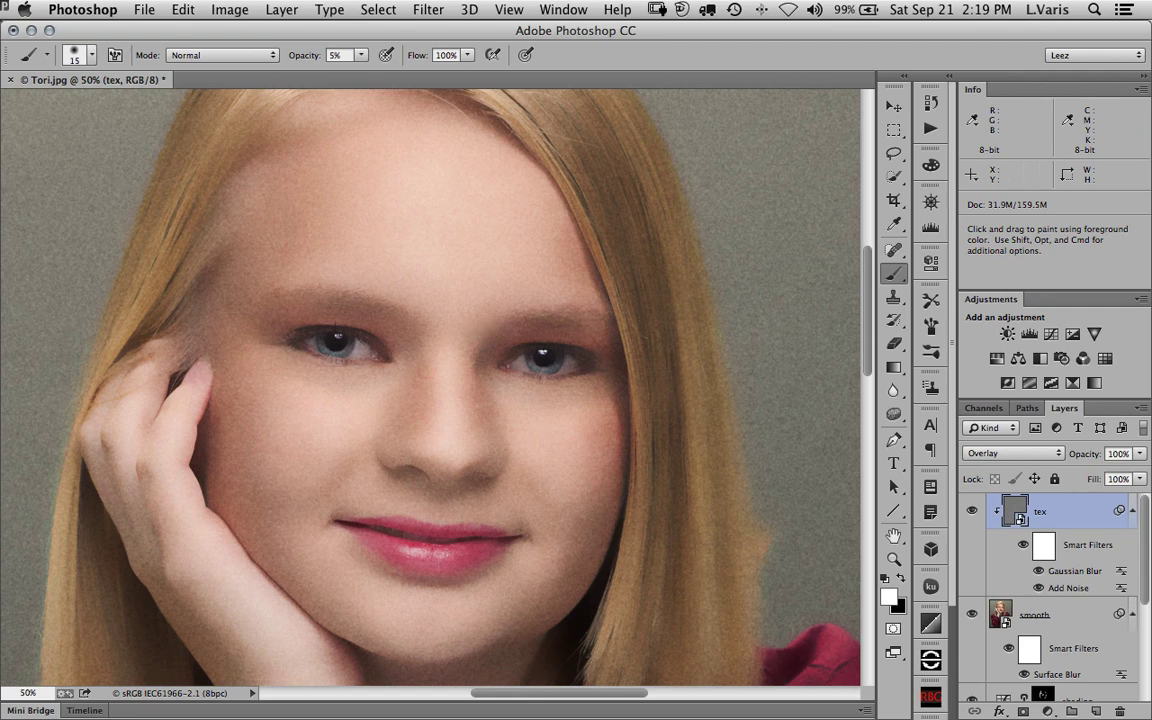
Step: Rasterize the tex smart object into a plain pixel layer
{"action": "left_click", "coordinate": [282, 10]}
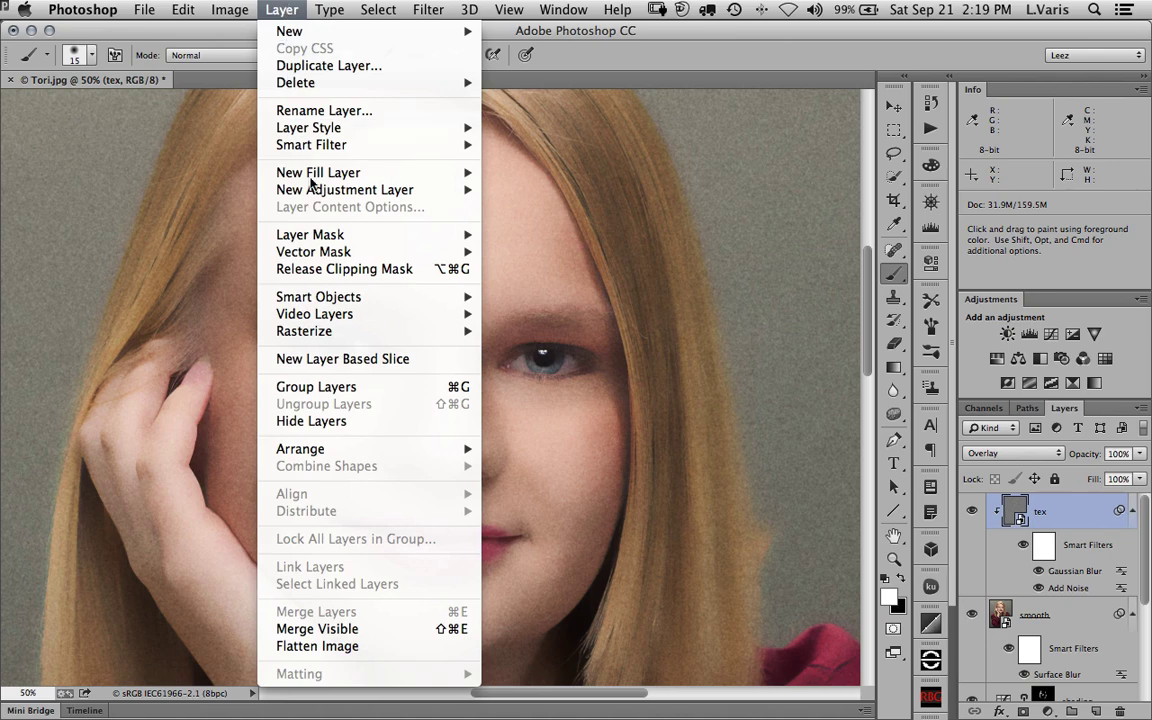
{"action": "mouse_move", "coordinate": [332, 335]}
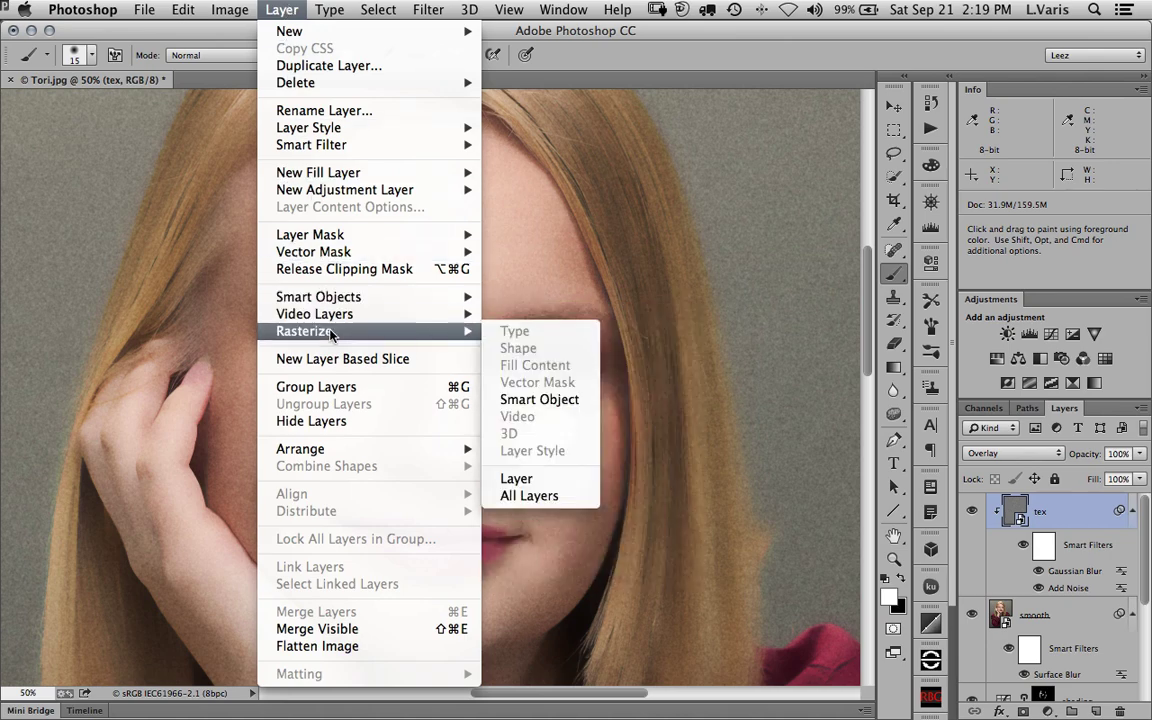
{"action": "left_click", "coordinate": [540, 400]}
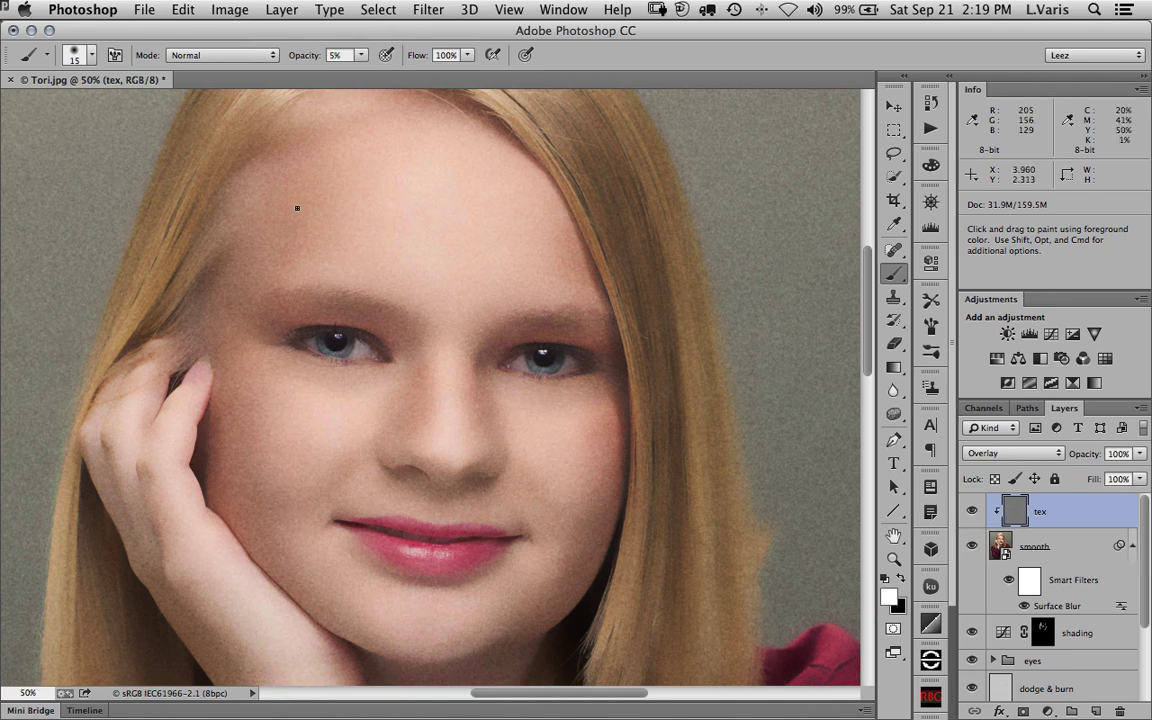
Step: Reapply Emboss to the rasterized tex layer and fade it to Lighten at 100% opacity
{"action": "left_click", "coordinate": [428, 9]}
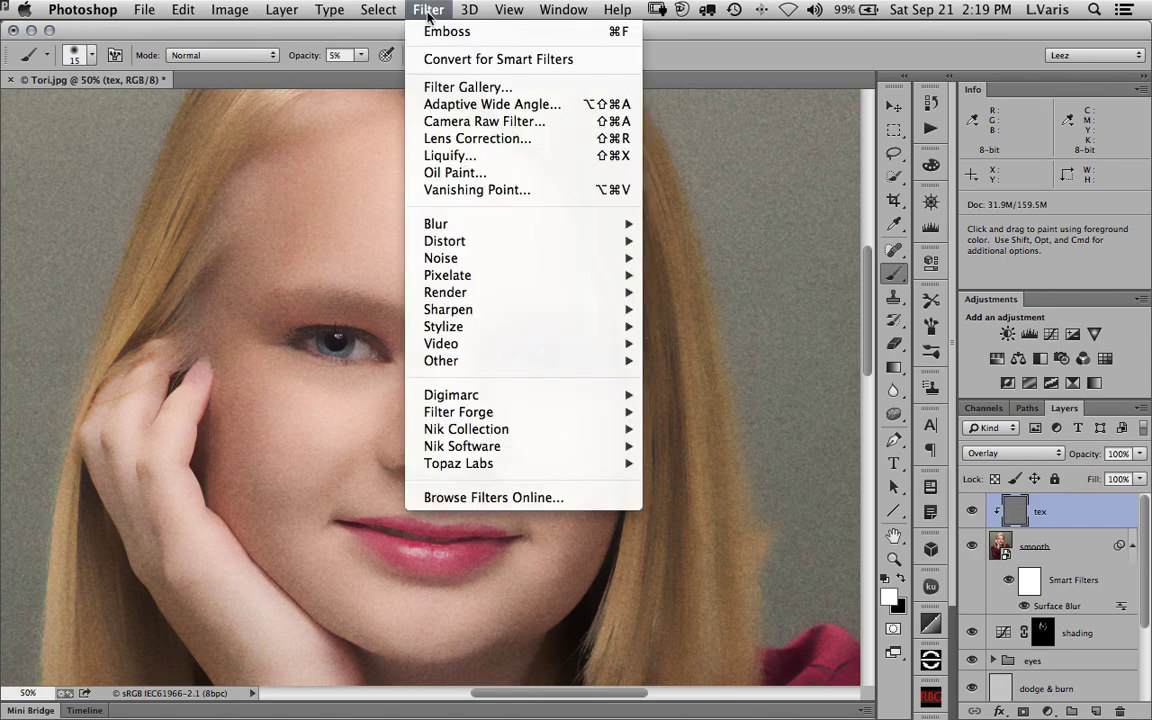
{"action": "left_click", "coordinate": [430, 31]}
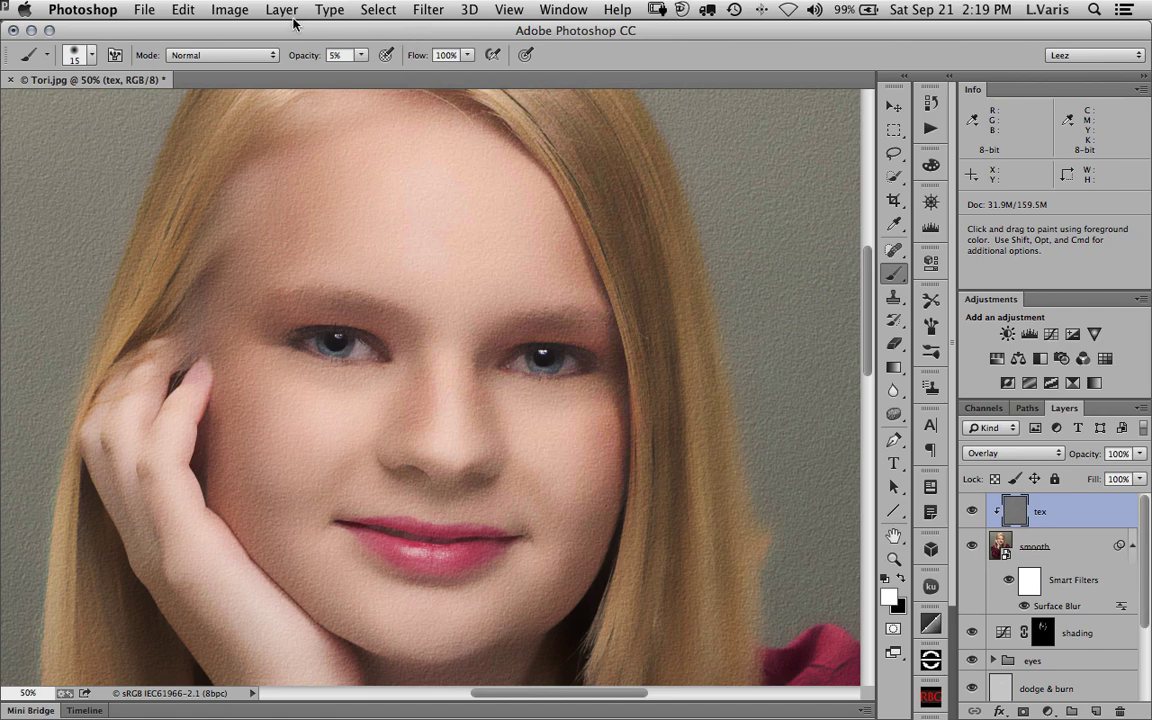
{"action": "left_click", "coordinate": [183, 10]}
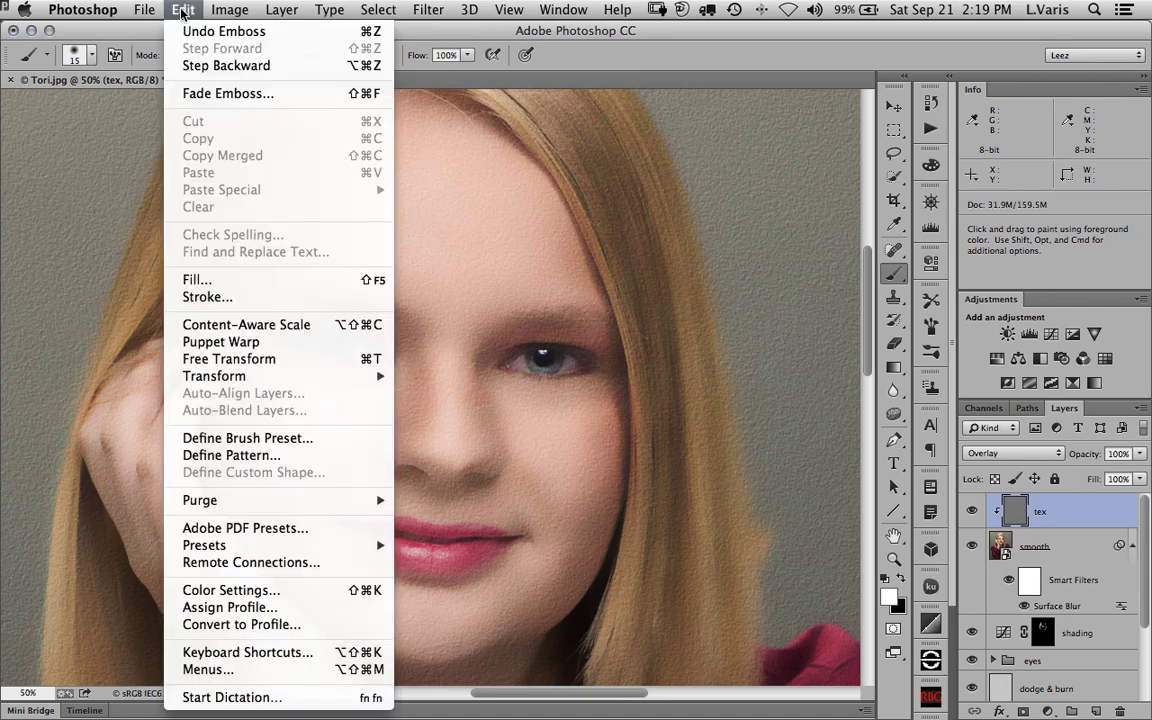
{"action": "left_click", "coordinate": [192, 94]}
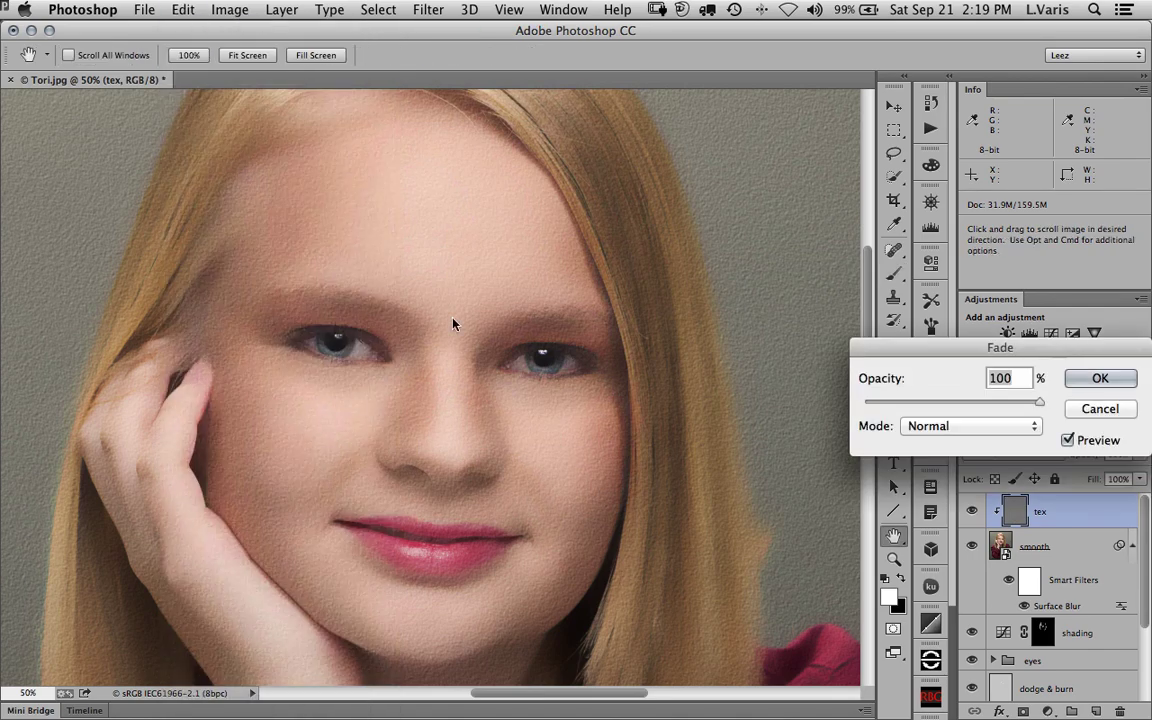
{"action": "left_click_drag", "start_coordinate": [901, 339], "coordinate": [679, 314]}
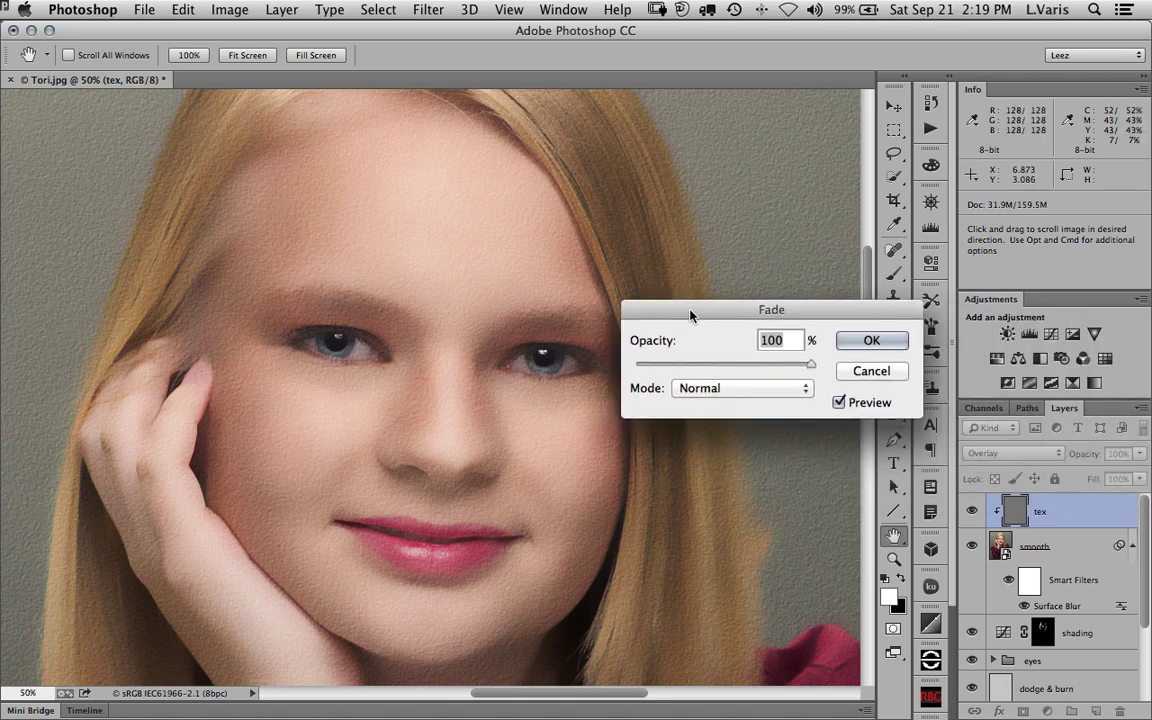
{"action": "left_click", "coordinate": [743, 389]}
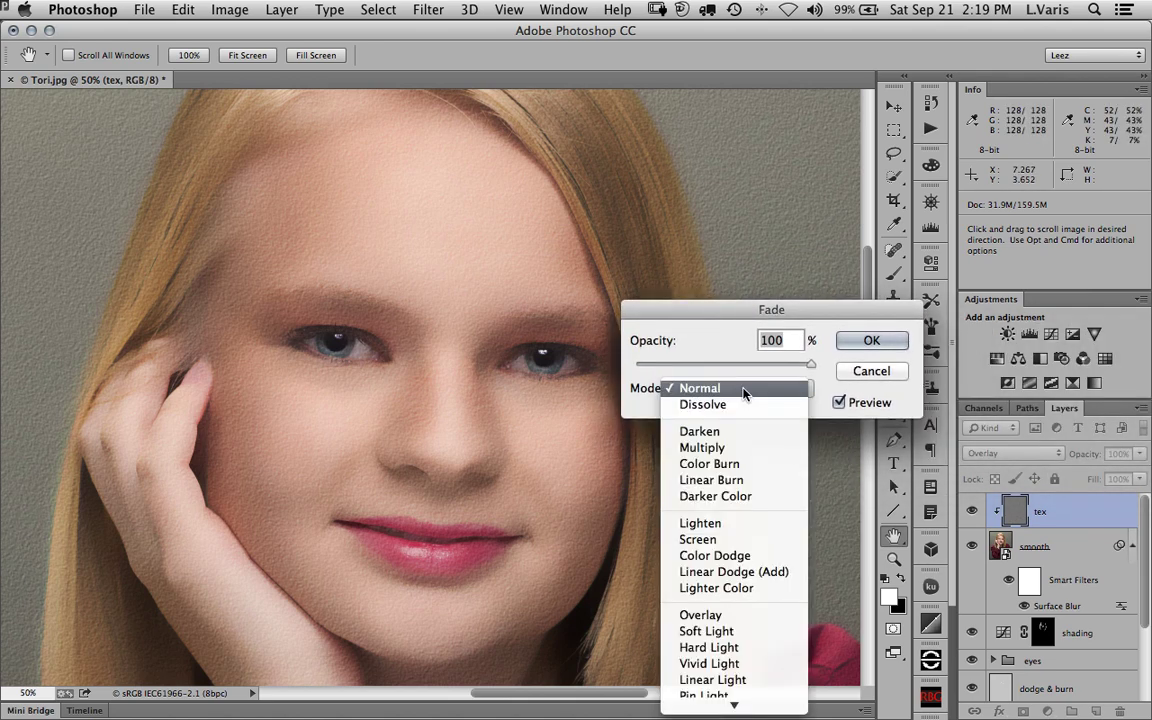
{"action": "left_click", "coordinate": [728, 522]}
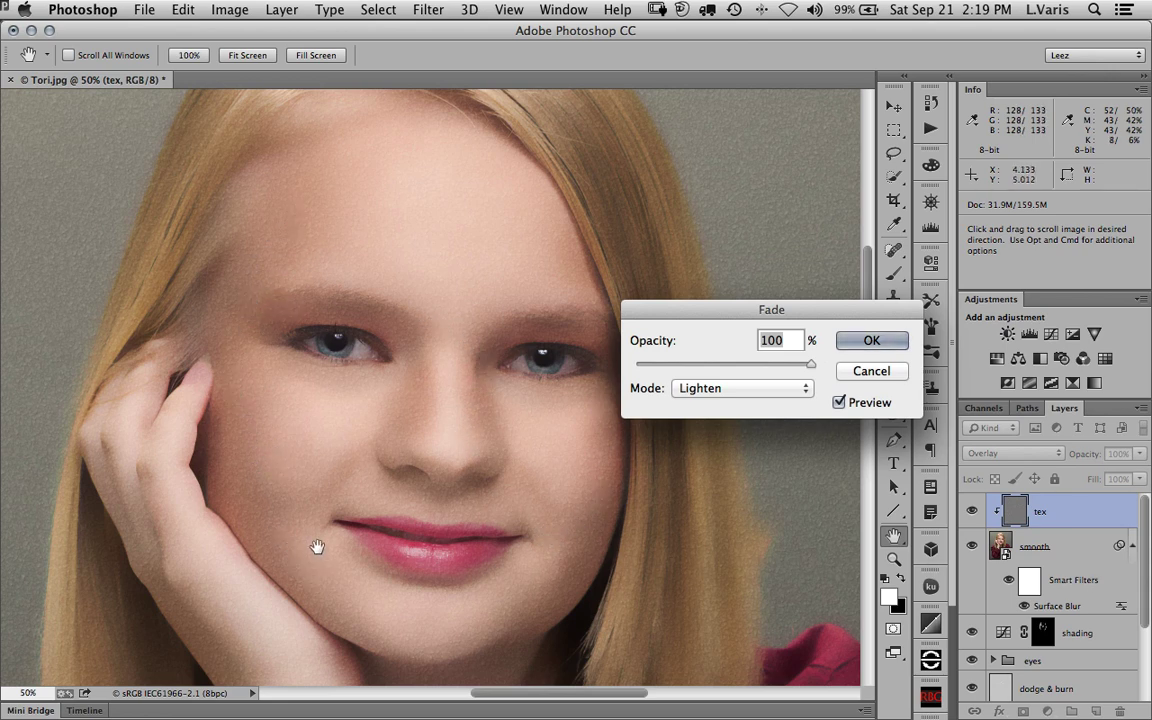
{"action": "left_click", "coordinate": [849, 342]}
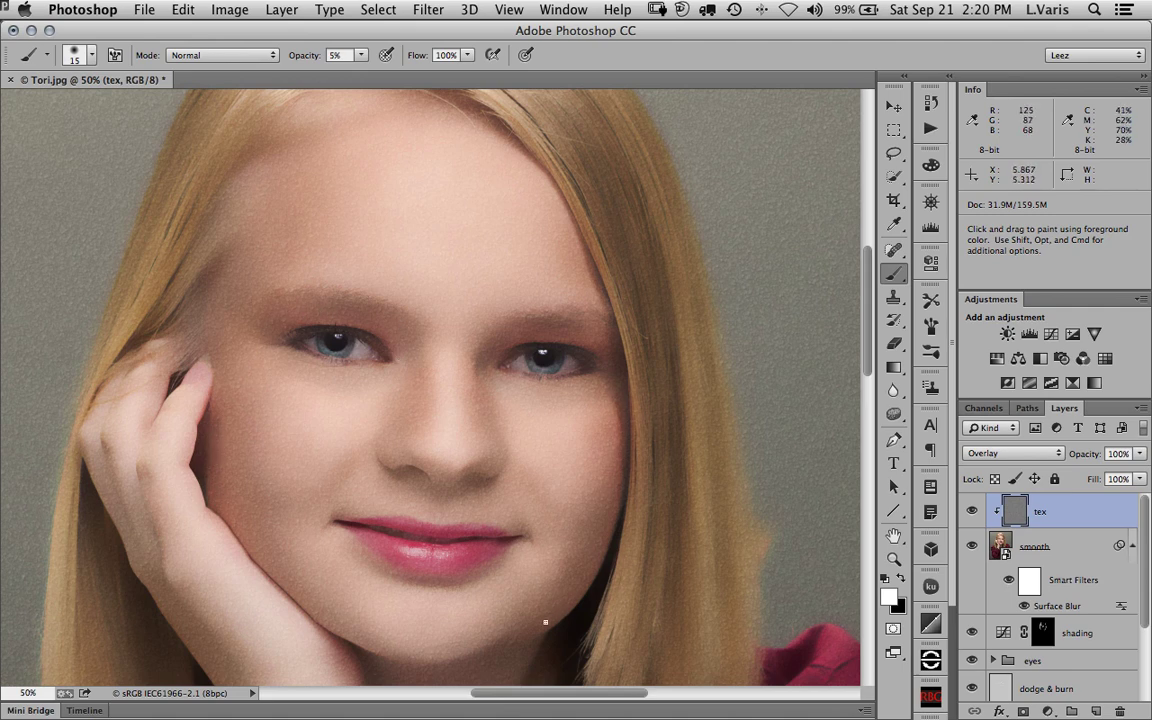
Step: Open tex's Blending Options and split the Underlying Layer black slider for a smooth transition
{"action": "left_click_drag", "start_coordinate": [504, 645], "coordinate": [507, 514]}
{"action": "left_click_drag", "start_coordinate": [522, 468], "coordinate": [493, 533]}
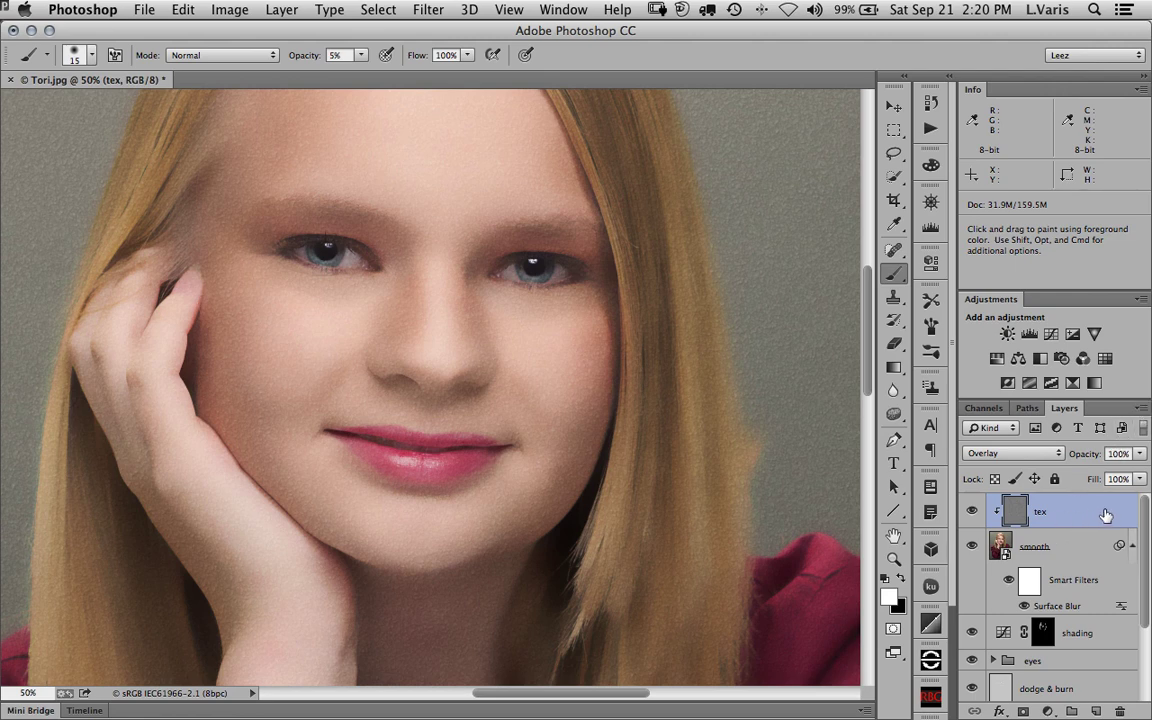
{"action": "left_click", "coordinate": [1140, 410]}
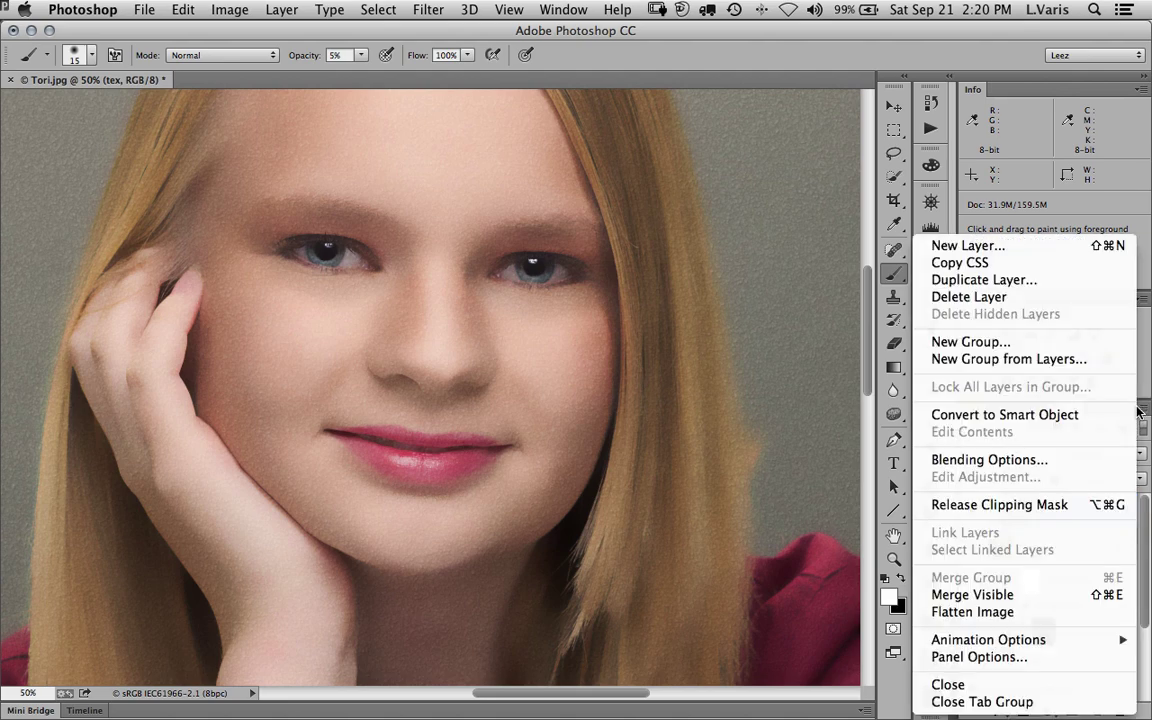
{"action": "left_click", "coordinate": [1052, 460]}
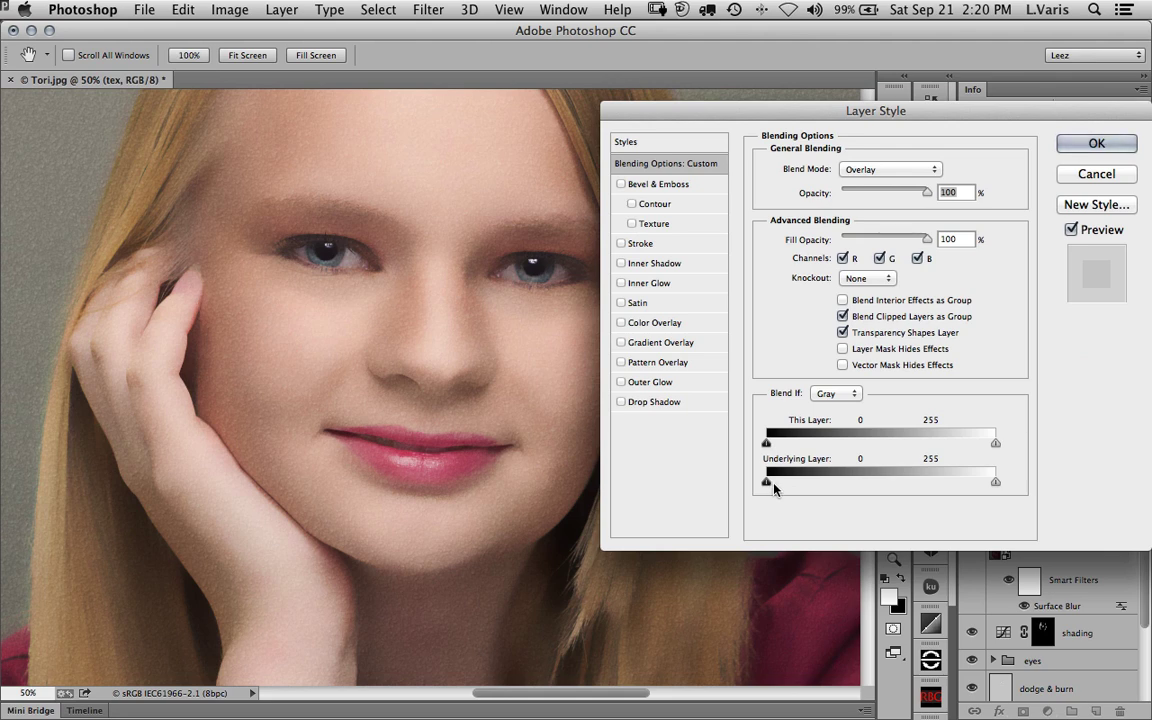
{"action": "left_click_drag", "start_coordinate": [768, 483], "coordinate": [879, 484]}
Step: Compare previews, set the underlying black threshold to 20, apply it, and select the smooth layer
{"action": "left_click", "coordinate": [1071, 230]}
{"action": "left_click", "coordinate": [1071, 230]}
{"action": "left_click", "coordinate": [1071, 230]}
{"action": "left_click", "coordinate": [1071, 230]}
{"action": "left_click_drag", "start_coordinate": [764, 486], "coordinate": [803, 487]}
{"action": "left_click", "coordinate": [1096, 144]}
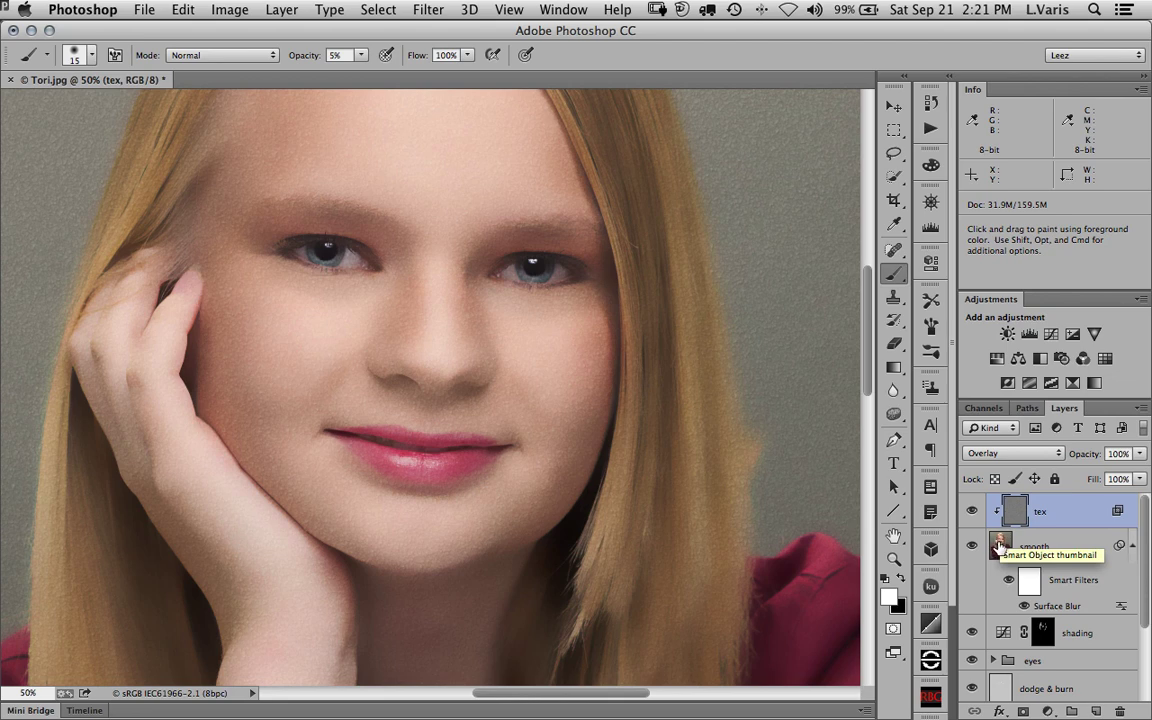
{"action": "left_click", "coordinate": [999, 547]}
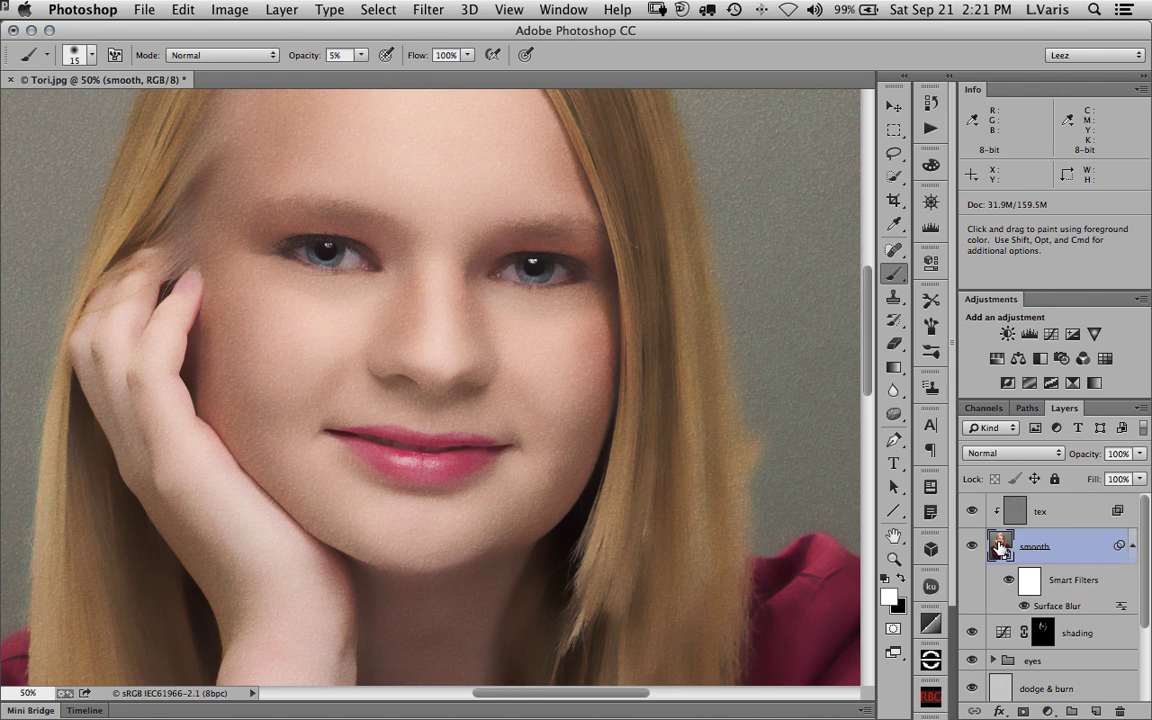
Step: Drop the smooth layer's opacity from 56% to 33%
{"action": "left_click", "coordinate": [1141, 455]}
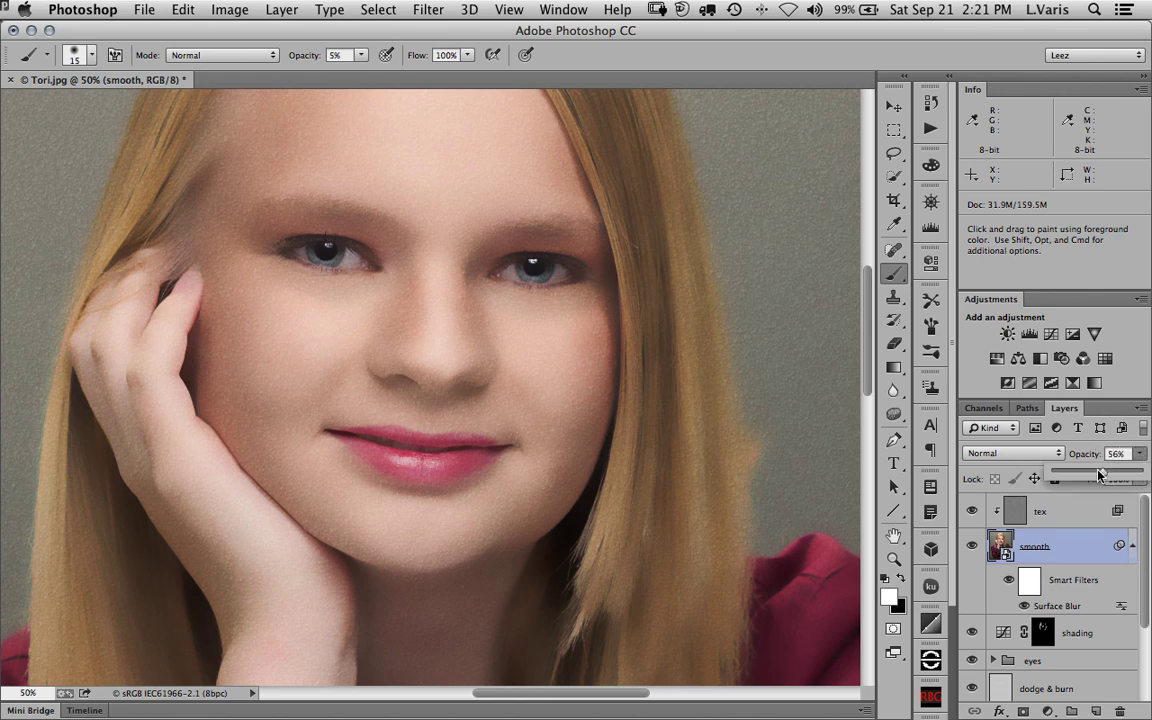
{"action": "left_click_drag", "start_coordinate": [1098, 474], "coordinate": [1083, 475]}
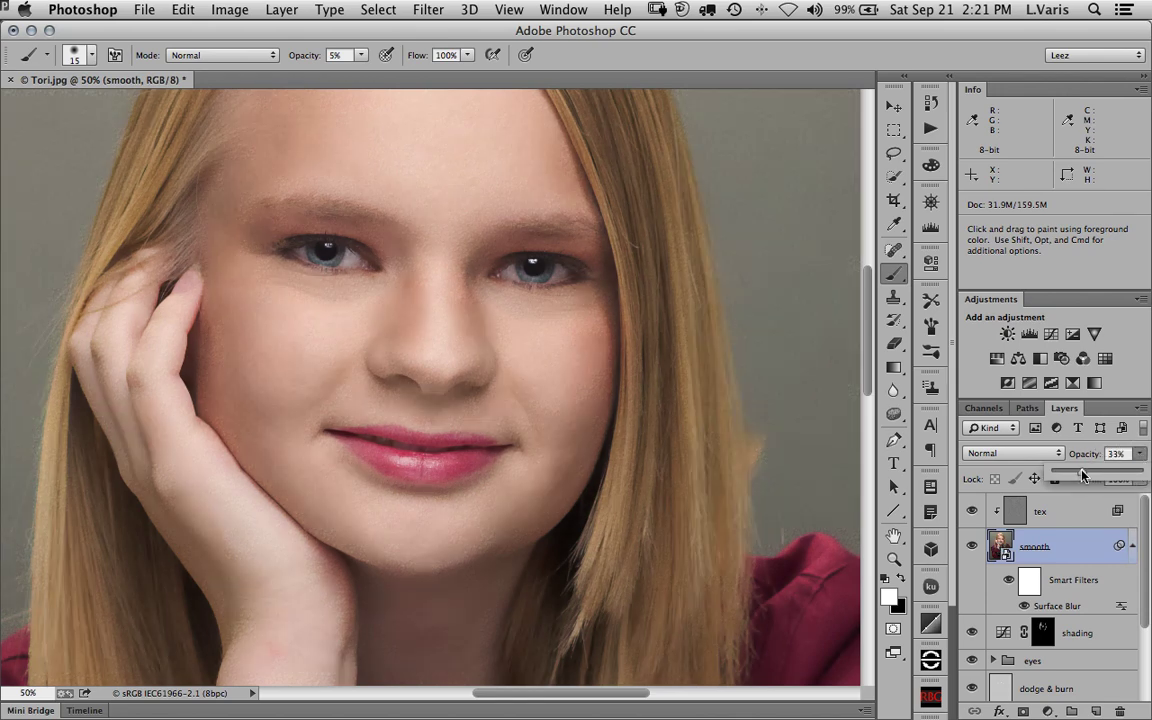
{"action": "left_click", "coordinate": [973, 548]}
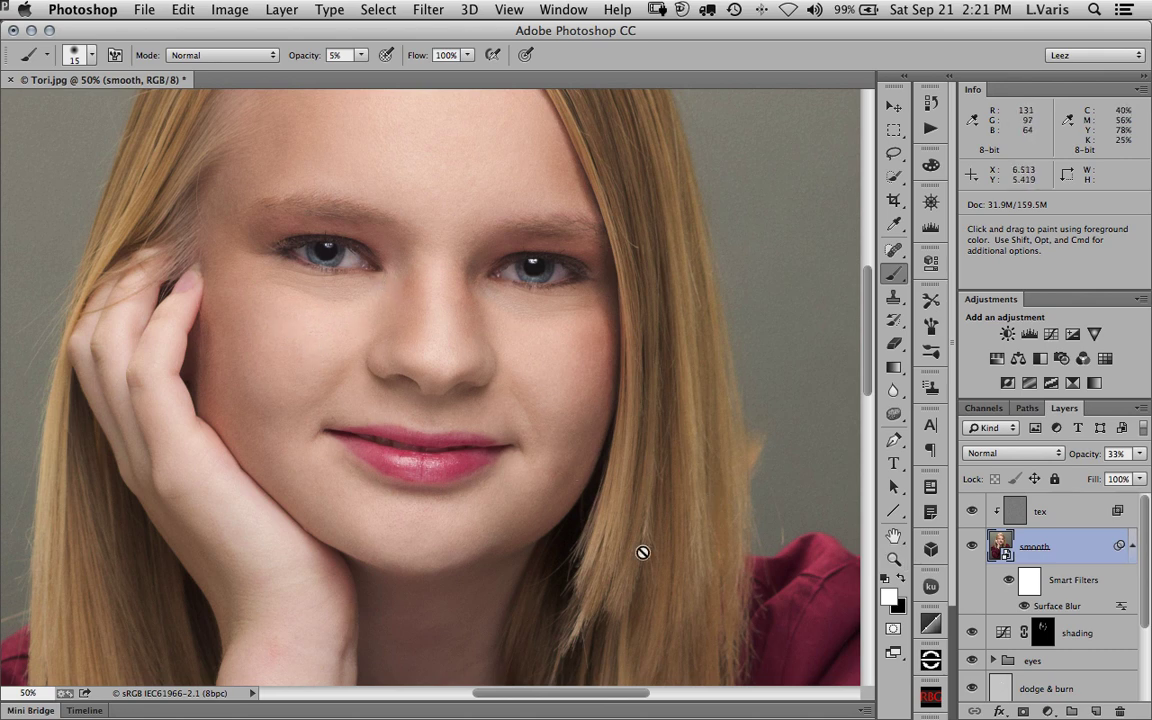
Step: Add a black hide-all mask to the smooth layer and set a large white brush to 100% opacity
{"action": "left_click", "coordinate": [1023, 711], "text": "alt"}
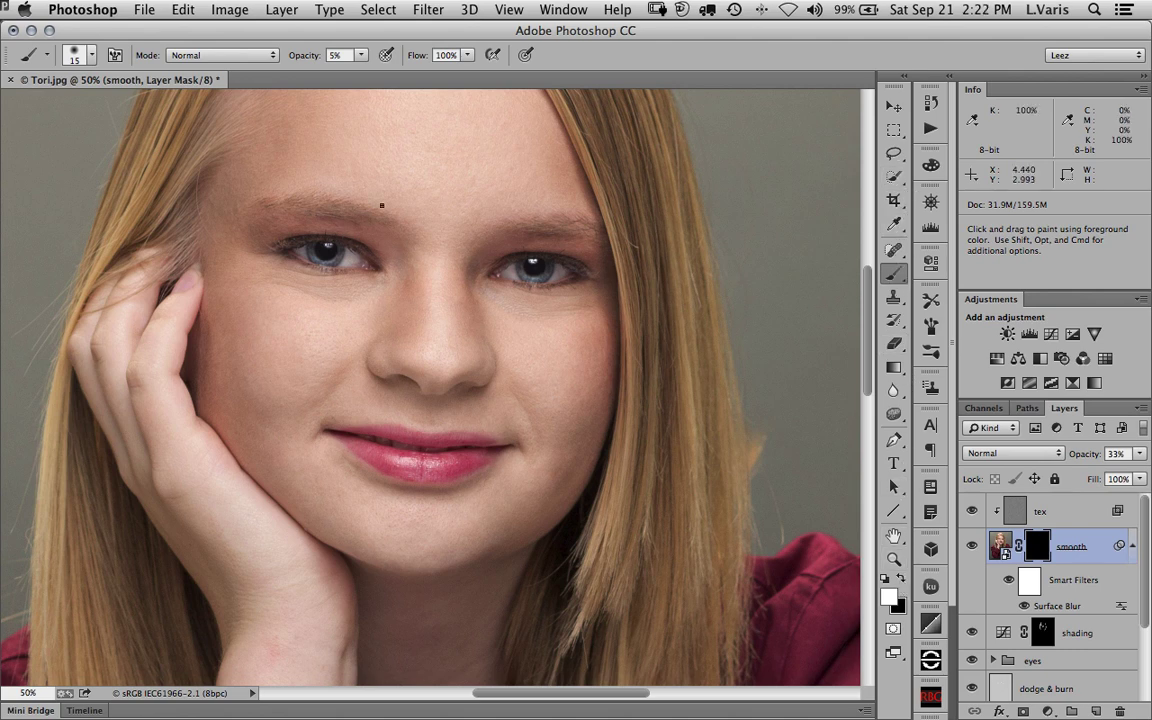
{"action": "left_click", "coordinate": [361, 55]}
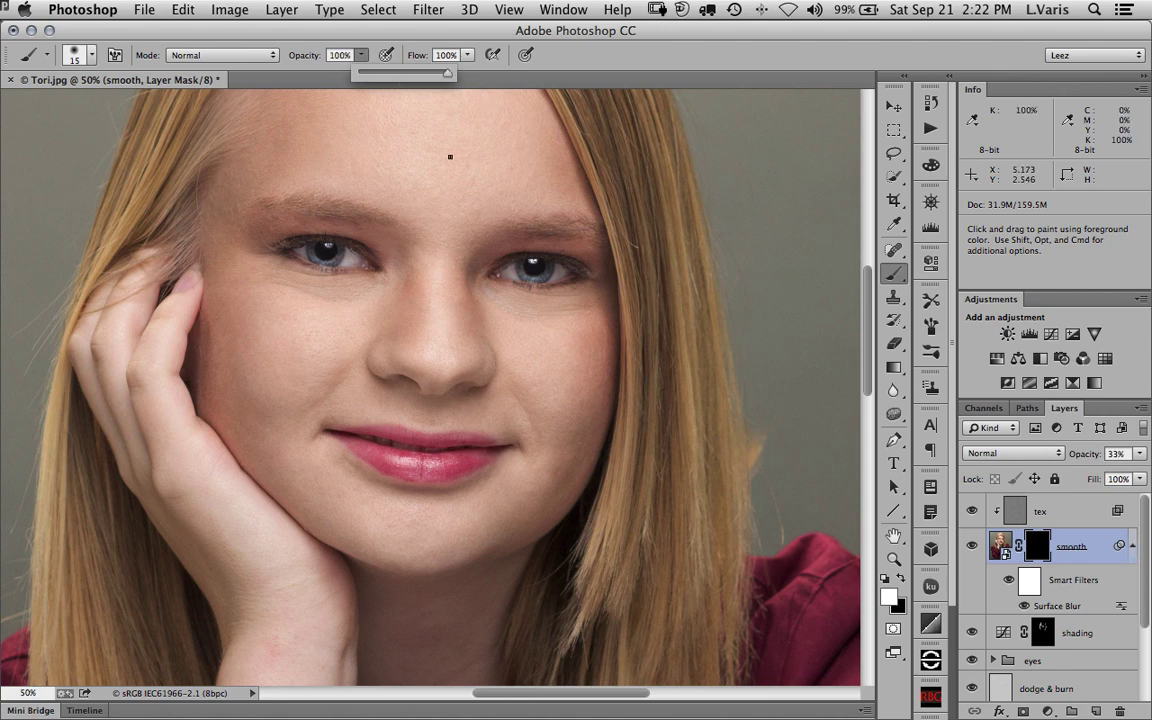
{"action": "mouse_move", "coordinate": [434, 159]}
{"action": "left_mouse_down"}
{"action": "mouse_move", "coordinate": [416, 157]}
{"action": "mouse_move", "coordinate": [442, 342]}
{"action": "left_mouse_up"}
Step: Paint smoothing back over the forehead, temple, upper lip, nose sides, cheeks and chin, then compare
{"action": "mouse_move", "coordinate": [477, 268]}
{"action": "left_mouse_down"}
{"action": "mouse_move", "coordinate": [352, 281]}
{"action": "mouse_move", "coordinate": [342, 336]}
{"action": "mouse_move", "coordinate": [429, 353]}
{"action": "mouse_move", "coordinate": [447, 309]}
{"action": "mouse_move", "coordinate": [415, 331]}
{"action": "mouse_move", "coordinate": [461, 337]}
{"action": "mouse_move", "coordinate": [484, 414]}
{"action": "mouse_move", "coordinate": [555, 348]}
{"action": "mouse_move", "coordinate": [595, 349]}
{"action": "mouse_move", "coordinate": [547, 270]}
{"action": "mouse_move", "coordinate": [468, 258]}
{"action": "mouse_move", "coordinate": [547, 305]}
{"action": "mouse_move", "coordinate": [484, 304]}
{"action": "mouse_move", "coordinate": [486, 270]}
{"action": "mouse_move", "coordinate": [411, 360]}
{"action": "left_mouse_up"}
{"action": "mouse_move", "coordinate": [276, 420]}
{"action": "left_mouse_down"}
{"action": "mouse_move", "coordinate": [278, 369]}
{"action": "mouse_move", "coordinate": [270, 399]}
{"action": "mouse_move", "coordinate": [283, 371]}
{"action": "mouse_move", "coordinate": [273, 399]}
{"action": "mouse_move", "coordinate": [285, 460]}
{"action": "mouse_move", "coordinate": [272, 420]}
{"action": "mouse_move", "coordinate": [274, 454]}
{"action": "mouse_move", "coordinate": [346, 482]}
{"action": "mouse_move", "coordinate": [297, 447]}
{"action": "mouse_move", "coordinate": [361, 471]}
{"action": "mouse_move", "coordinate": [430, 477]}
{"action": "mouse_move", "coordinate": [278, 500]}
{"action": "mouse_move", "coordinate": [285, 568]}
{"action": "mouse_move", "coordinate": [314, 517]}
{"action": "mouse_move", "coordinate": [299, 578]}
{"action": "mouse_move", "coordinate": [351, 523]}
{"action": "mouse_move", "coordinate": [339, 567]}
{"action": "mouse_move", "coordinate": [390, 526]}
{"action": "mouse_move", "coordinate": [361, 559]}
{"action": "mouse_move", "coordinate": [303, 588]}
{"action": "mouse_move", "coordinate": [327, 629]}
{"action": "mouse_move", "coordinate": [273, 607]}
{"action": "mouse_move", "coordinate": [262, 568]}
{"action": "mouse_move", "coordinate": [279, 525]}
{"action": "mouse_move", "coordinate": [307, 605]}
{"action": "mouse_move", "coordinate": [392, 678]}
{"action": "mouse_move", "coordinate": [342, 581]}
{"action": "mouse_move", "coordinate": [415, 578]}
{"action": "mouse_move", "coordinate": [394, 523]}
{"action": "mouse_move", "coordinate": [446, 498]}
{"action": "mouse_move", "coordinate": [441, 526]}
{"action": "mouse_move", "coordinate": [487, 448]}
{"action": "mouse_move", "coordinate": [460, 454]}
{"action": "mouse_move", "coordinate": [465, 430]}
{"action": "mouse_move", "coordinate": [455, 455]}
{"action": "mouse_move", "coordinate": [473, 434]}
{"action": "mouse_move", "coordinate": [503, 483]}
{"action": "mouse_move", "coordinate": [514, 437]}
{"action": "mouse_move", "coordinate": [491, 451]}
{"action": "mouse_move", "coordinate": [510, 453]}
{"action": "mouse_move", "coordinate": [526, 509]}
{"action": "mouse_move", "coordinate": [490, 519]}
{"action": "mouse_move", "coordinate": [469, 477]}
{"action": "mouse_move", "coordinate": [470, 519]}
{"action": "mouse_move", "coordinate": [485, 539]}
{"action": "mouse_move", "coordinate": [503, 493]}
{"action": "mouse_move", "coordinate": [545, 514]}
{"action": "mouse_move", "coordinate": [524, 476]}
{"action": "mouse_move", "coordinate": [621, 490]}
{"action": "mouse_move", "coordinate": [622, 509]}
{"action": "mouse_move", "coordinate": [560, 521]}
{"action": "mouse_move", "coordinate": [598, 605]}
{"action": "mouse_move", "coordinate": [585, 545]}
{"action": "mouse_move", "coordinate": [609, 517]}
{"action": "mouse_move", "coordinate": [615, 559]}
{"action": "mouse_move", "coordinate": [639, 529]}
{"action": "mouse_move", "coordinate": [597, 620]}
{"action": "left_mouse_up"}
{"action": "key", "text": "bracketleft"}
{"action": "key", "text": "bracketleft"}
{"action": "key", "text": "bracketleft"}
{"action": "left_click_drag", "start_coordinate": [525, 583], "coordinate": [368, 573]}
{"action": "mouse_move", "coordinate": [449, 566]}
{"action": "left_mouse_down"}
{"action": "mouse_move", "coordinate": [412, 500]}
{"action": "mouse_move", "coordinate": [409, 568]}
{"action": "left_mouse_up"}
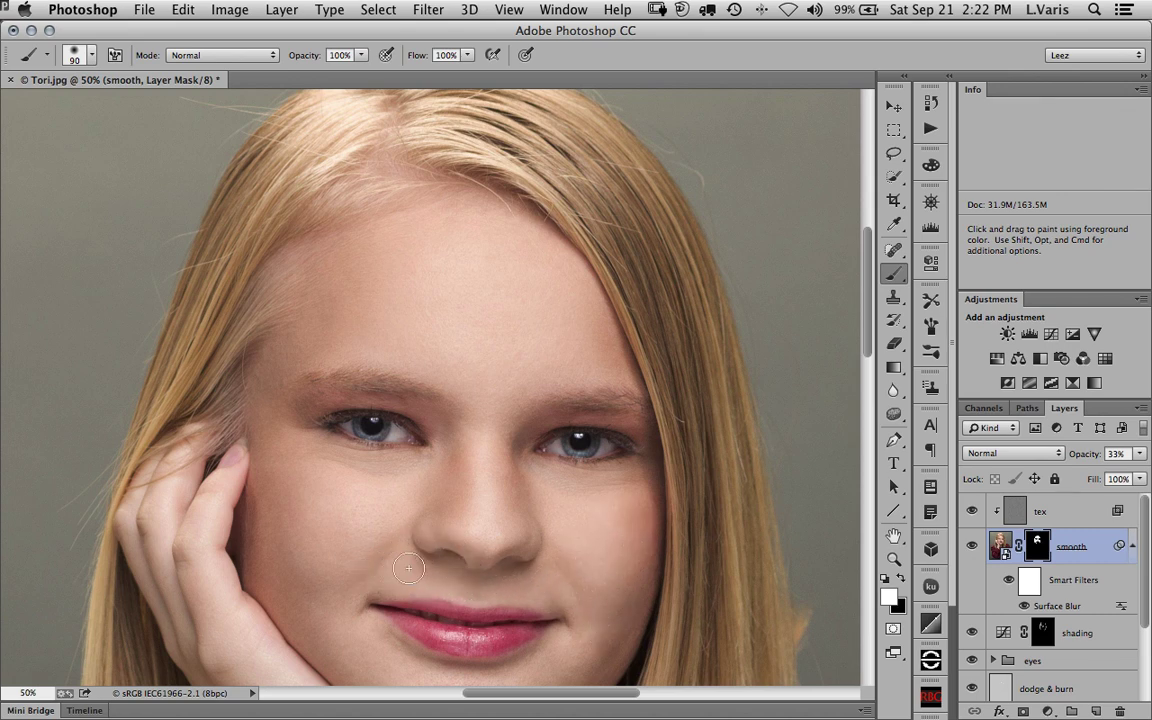
{"action": "left_click_drag", "start_coordinate": [568, 560], "coordinate": [555, 329]}
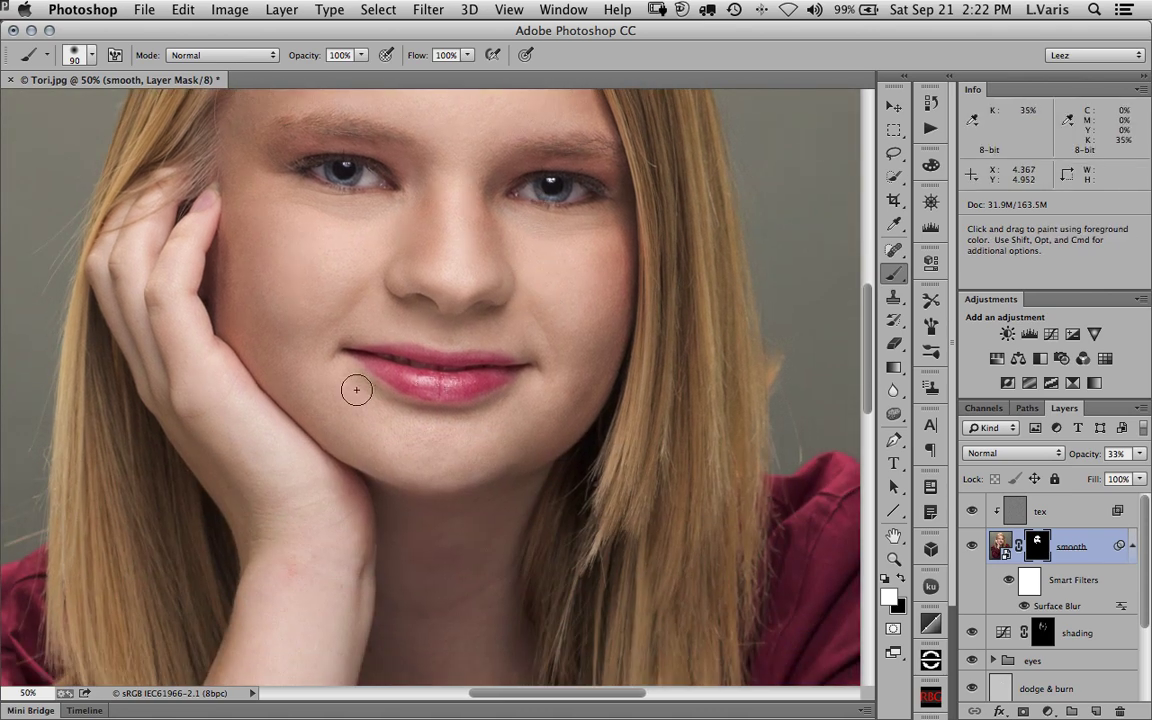
{"action": "mouse_move", "coordinate": [357, 404]}
{"action": "left_mouse_down"}
{"action": "mouse_move", "coordinate": [386, 422]}
{"action": "mouse_move", "coordinate": [472, 429]}
{"action": "mouse_move", "coordinate": [399, 431]}
{"action": "mouse_move", "coordinate": [330, 399]}
{"action": "mouse_move", "coordinate": [329, 416]}
{"action": "mouse_move", "coordinate": [415, 463]}
{"action": "mouse_move", "coordinate": [350, 437]}
{"action": "mouse_move", "coordinate": [313, 403]}
{"action": "mouse_move", "coordinate": [419, 465]}
{"action": "mouse_move", "coordinate": [553, 401]}
{"action": "left_mouse_up"}
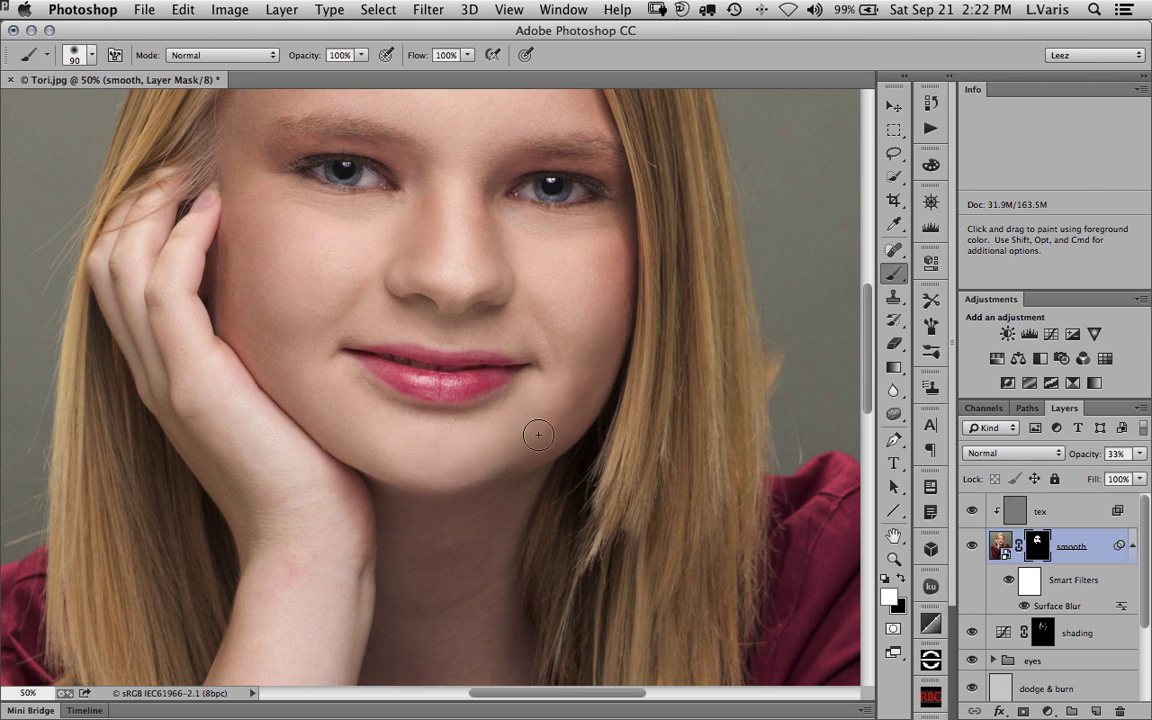
{"action": "mouse_move", "coordinate": [611, 270]}
{"action": "left_mouse_down"}
{"action": "mouse_move", "coordinate": [568, 269]}
{"action": "mouse_move", "coordinate": [570, 318]}
{"action": "left_mouse_up"}
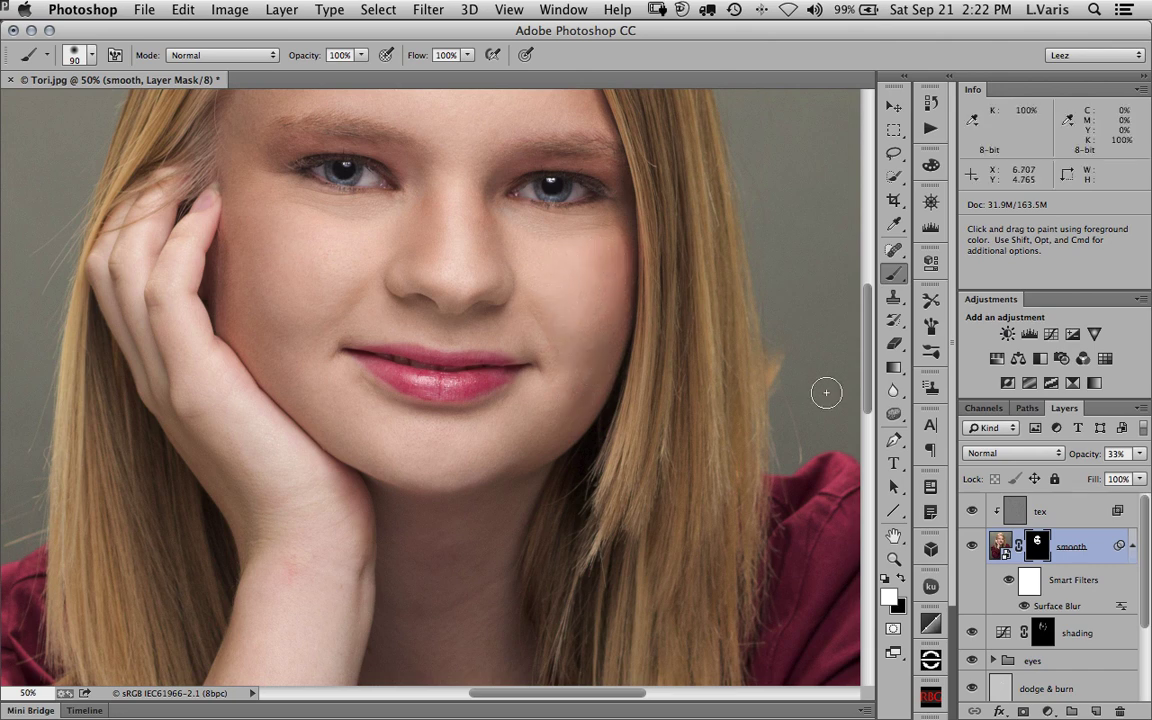
{"action": "left_click", "coordinate": [972, 548]}
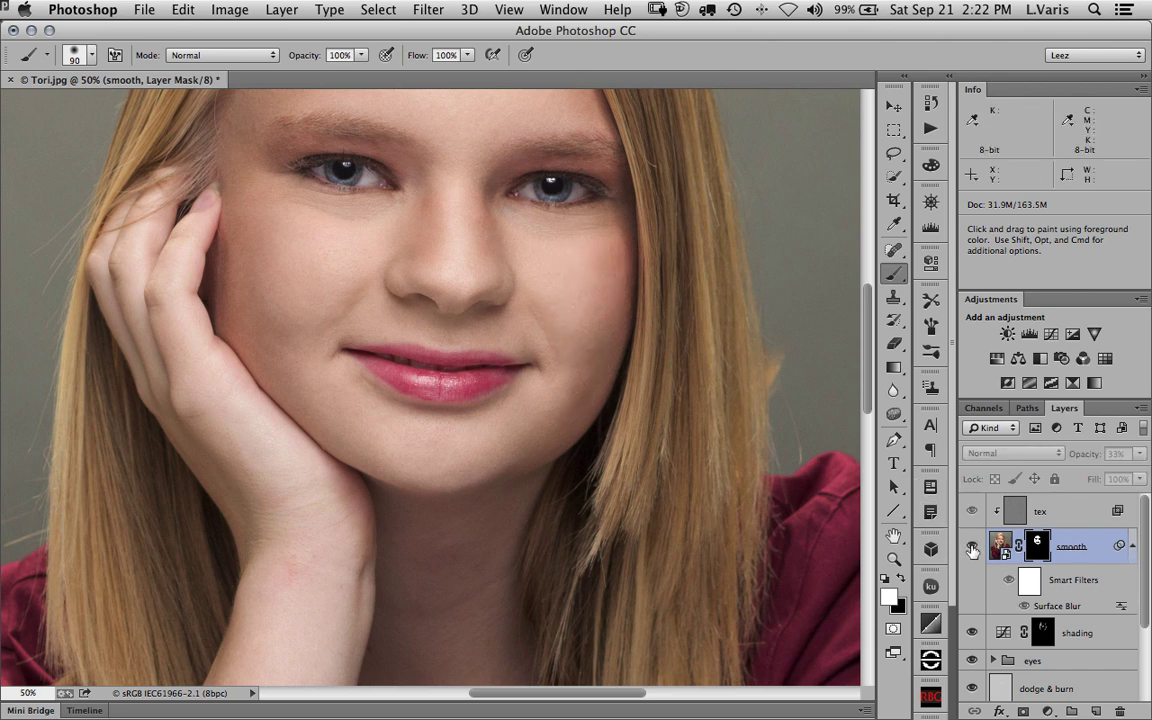
{"action": "left_click", "coordinate": [972, 548]}
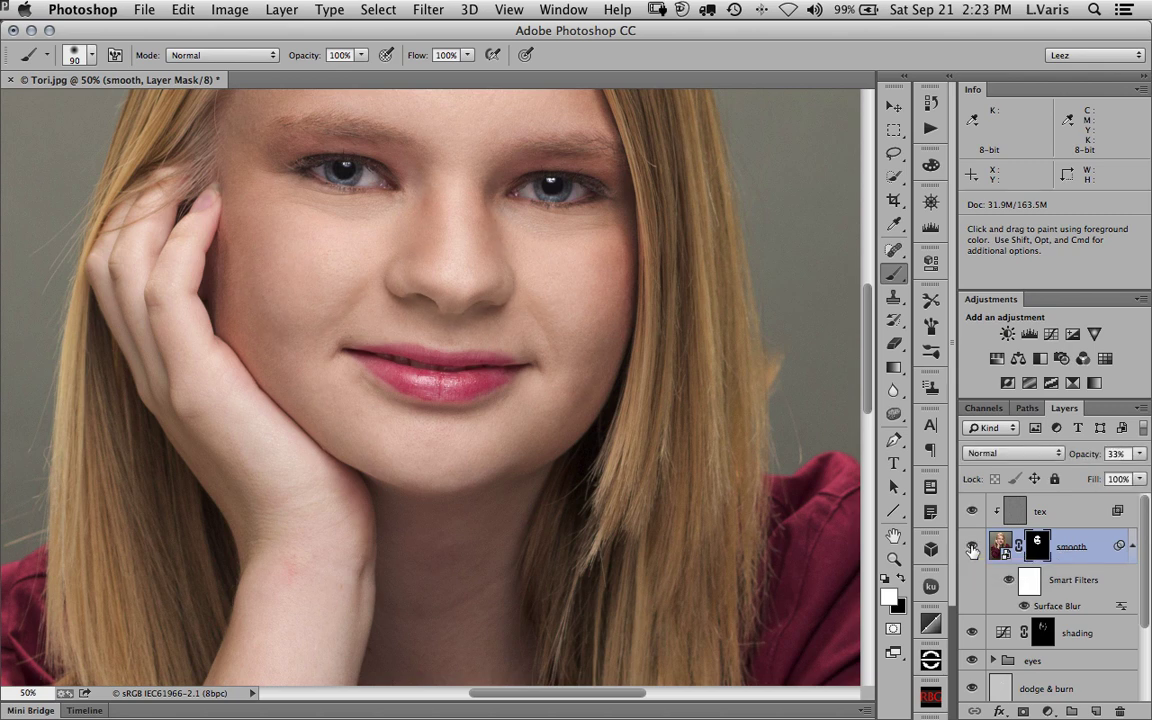
Step: Zoom to 100% on the eyes and paint smoothing under the left eye with a smaller brush
{"action": "key", "text": "z"}
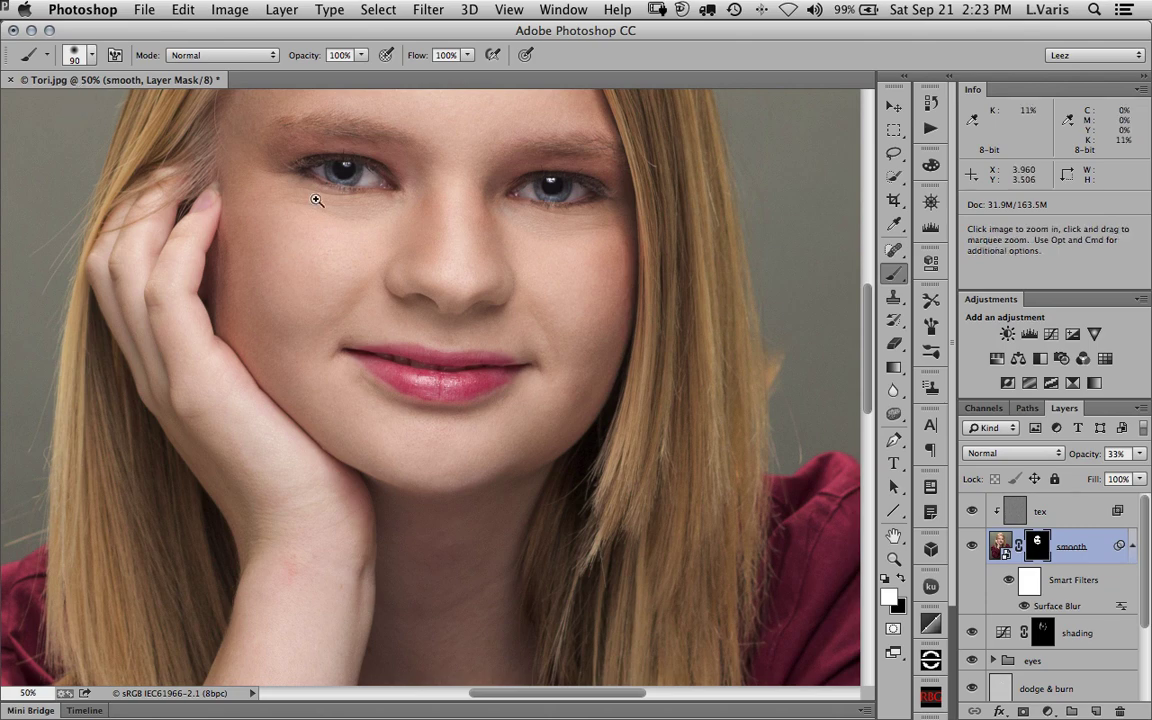
{"action": "left_click", "coordinate": [331, 208]}
{"action": "left_click", "coordinate": [331, 208]}
{"action": "left_click", "coordinate": [334, 432]}
{"action": "key", "text": "b"}
{"action": "scroll", "coordinate": [321, 334], "scroll_direction": "up", "scroll_amount": 3}
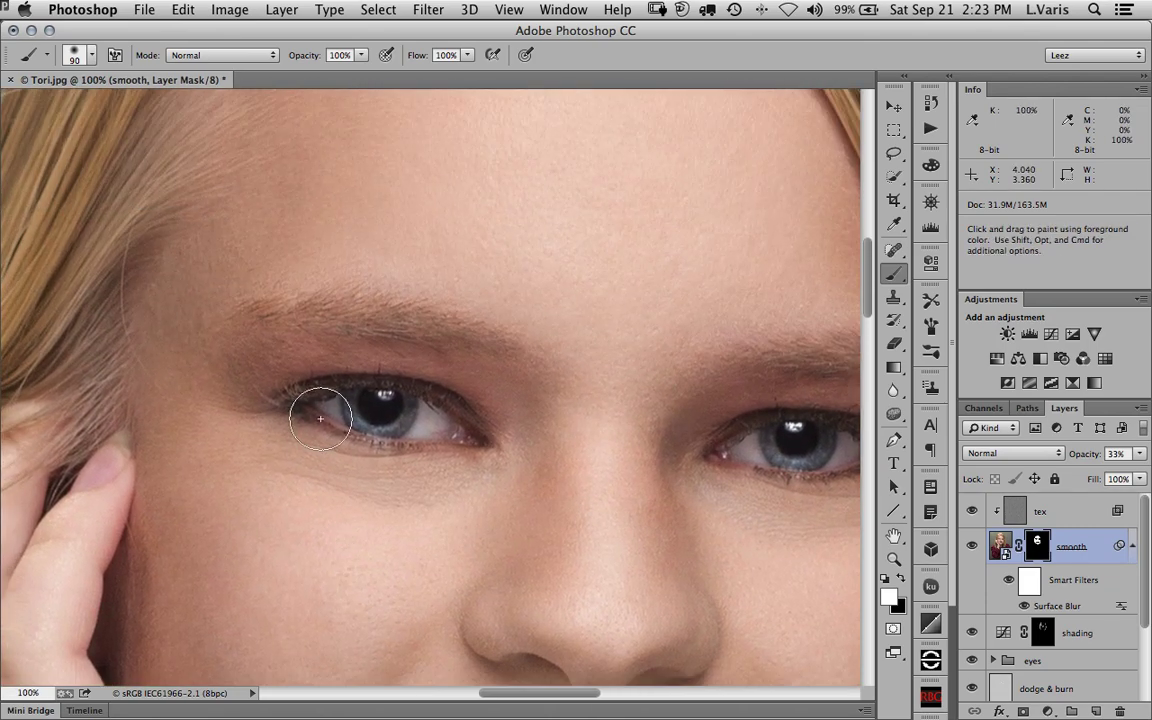
{"action": "mouse_move", "coordinate": [247, 365]}
{"action": "left_mouse_down"}
{"action": "mouse_move", "coordinate": [267, 357]}
{"action": "mouse_move", "coordinate": [229, 380]}
{"action": "left_mouse_up"}
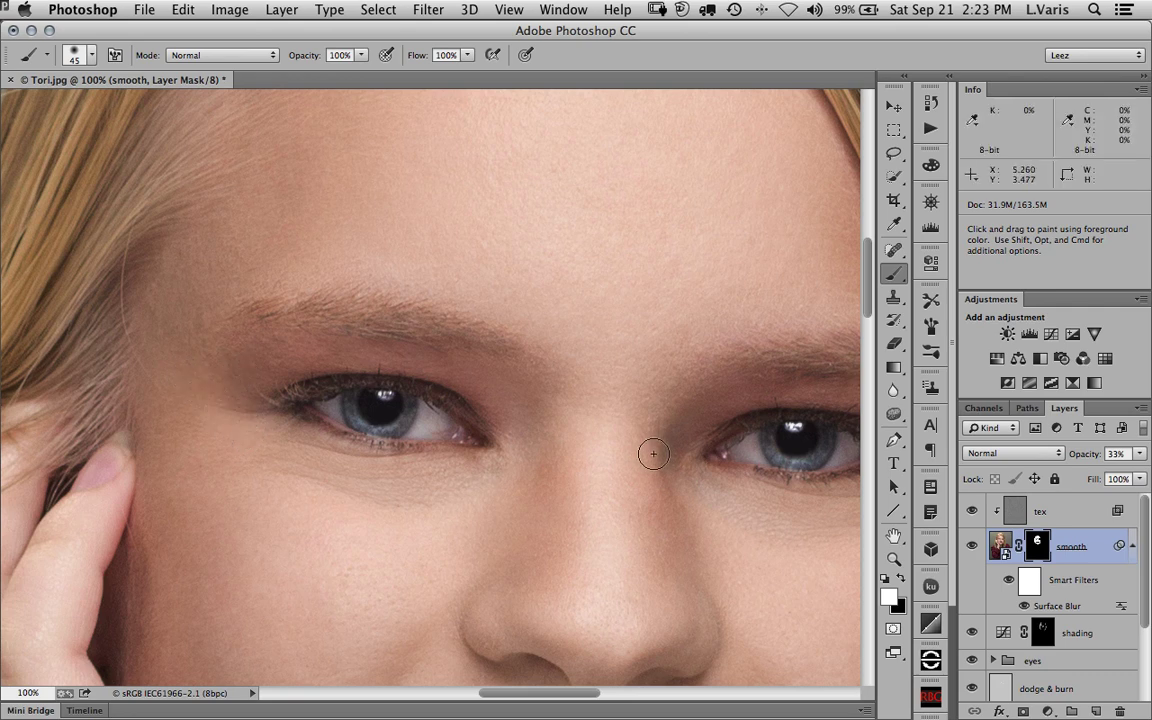
Step: Extend the smoothing across the skin around and between the eyes, then compare with the layer hidden
{"action": "left_click_drag", "start_coordinate": [650, 452], "coordinate": [524, 470]}
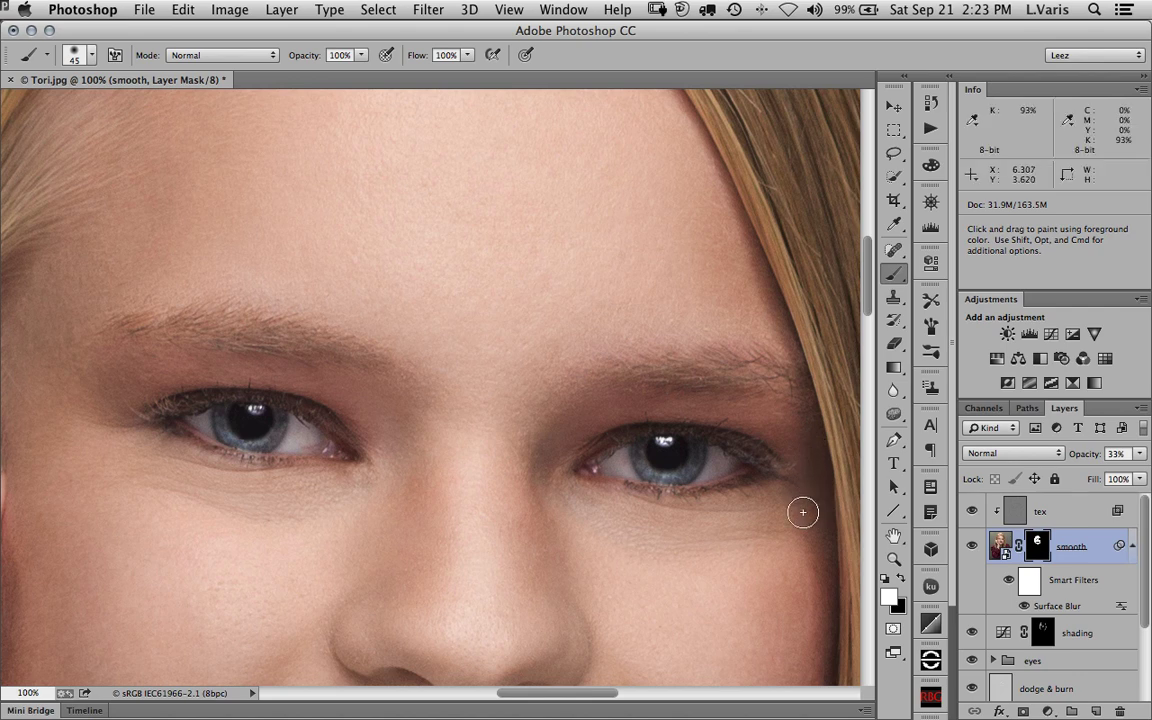
{"action": "left_click_drag", "start_coordinate": [802, 514], "coordinate": [681, 514]}
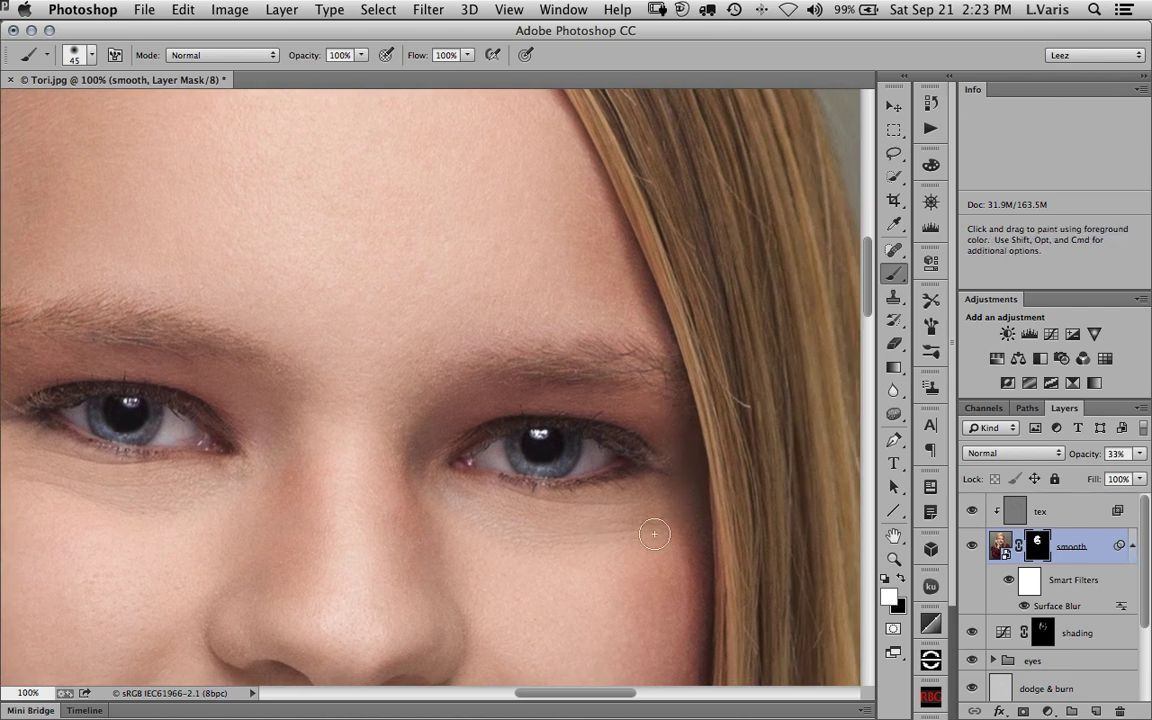
{"action": "left_click_drag", "start_coordinate": [570, 528], "coordinate": [647, 367]}
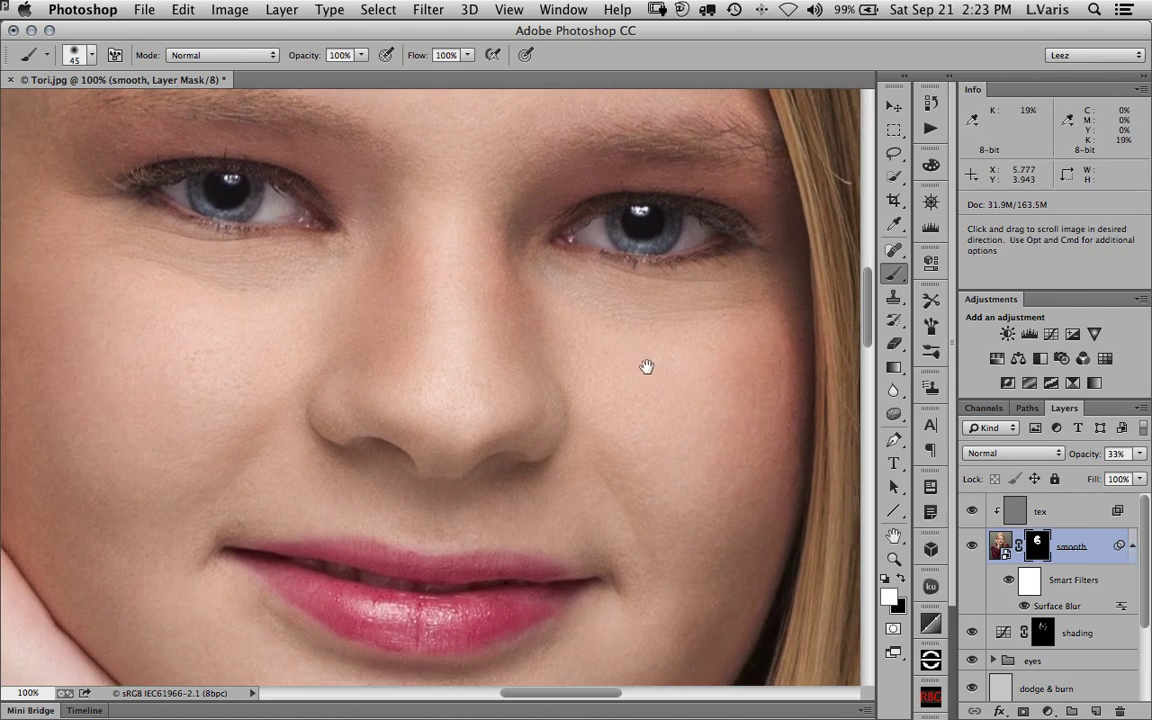
{"action": "left_click", "coordinate": [973, 547]}
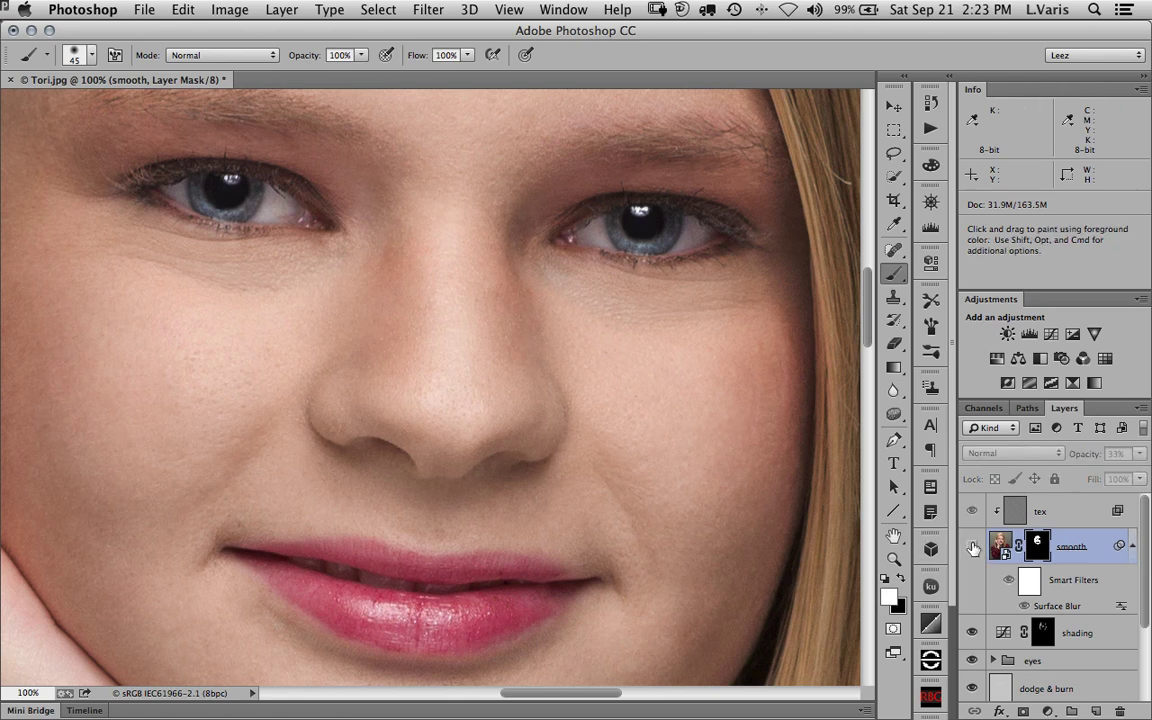
{"action": "left_click", "coordinate": [973, 547]}
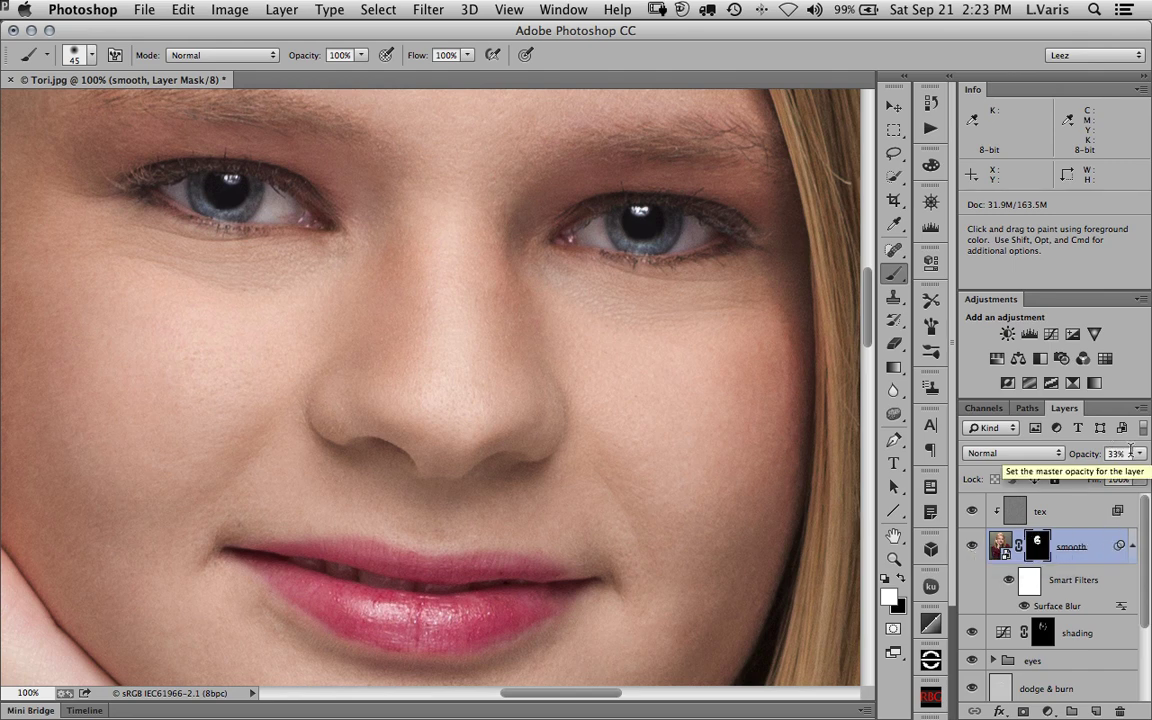
Step: Compare the smooth layer on and off and set its opacity to 37%
{"action": "left_click", "coordinate": [973, 547]}
{"action": "left_click", "coordinate": [973, 548]}
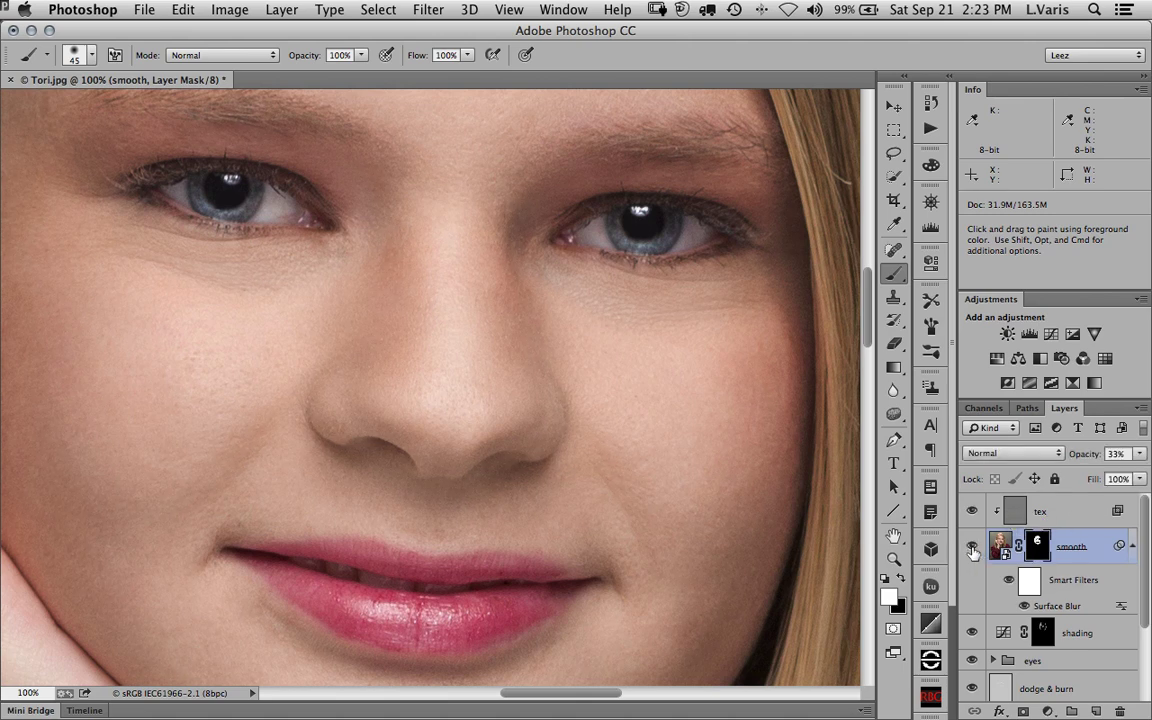
{"action": "left_click", "coordinate": [973, 548]}
{"action": "left_click", "coordinate": [1141, 454]}
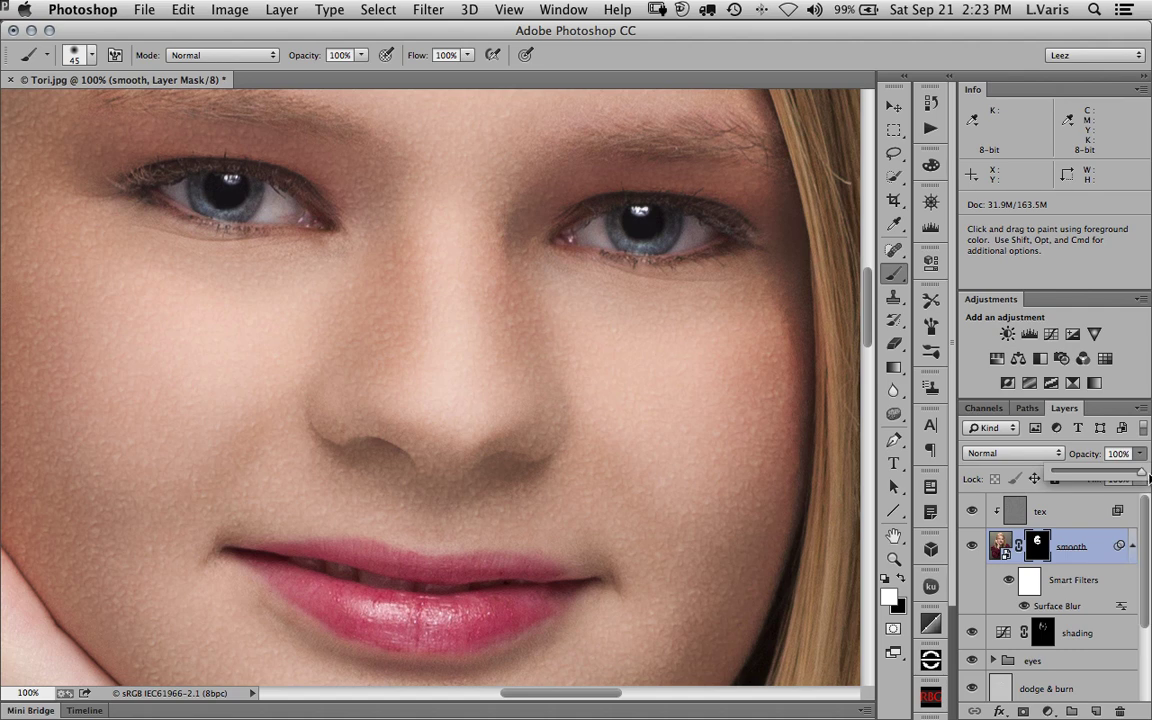
{"action": "left_click_drag", "start_coordinate": [1149, 477], "coordinate": [1100, 479]}
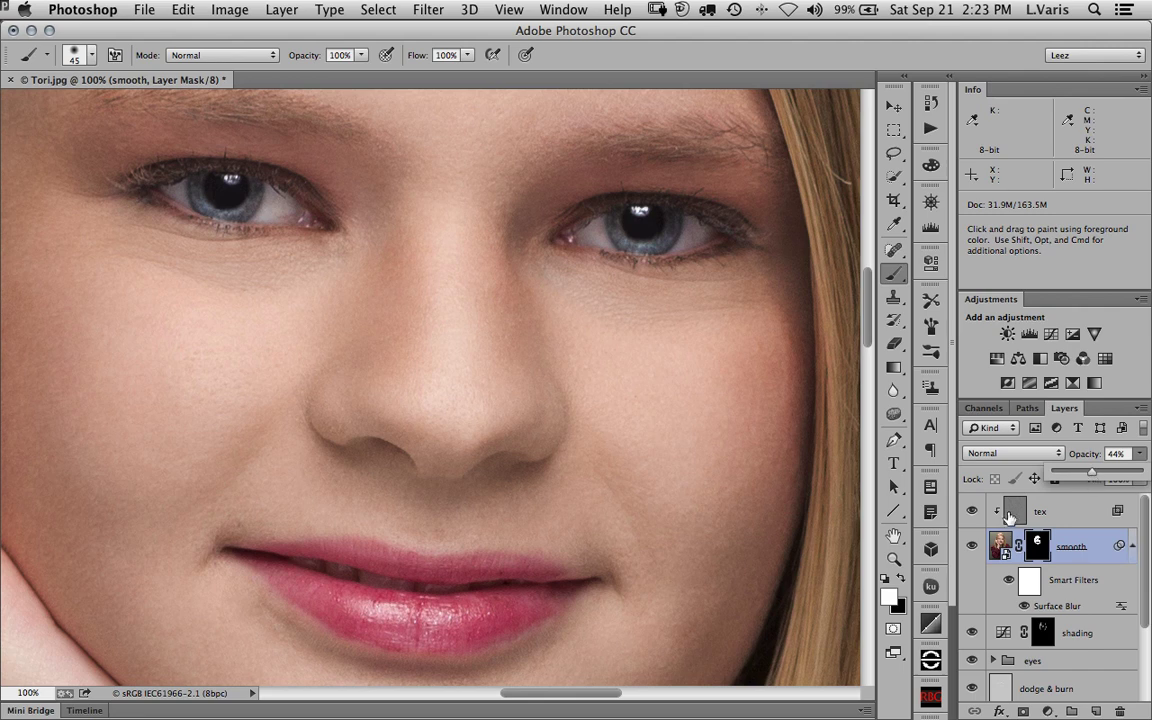
{"action": "left_click", "coordinate": [1030, 512]}
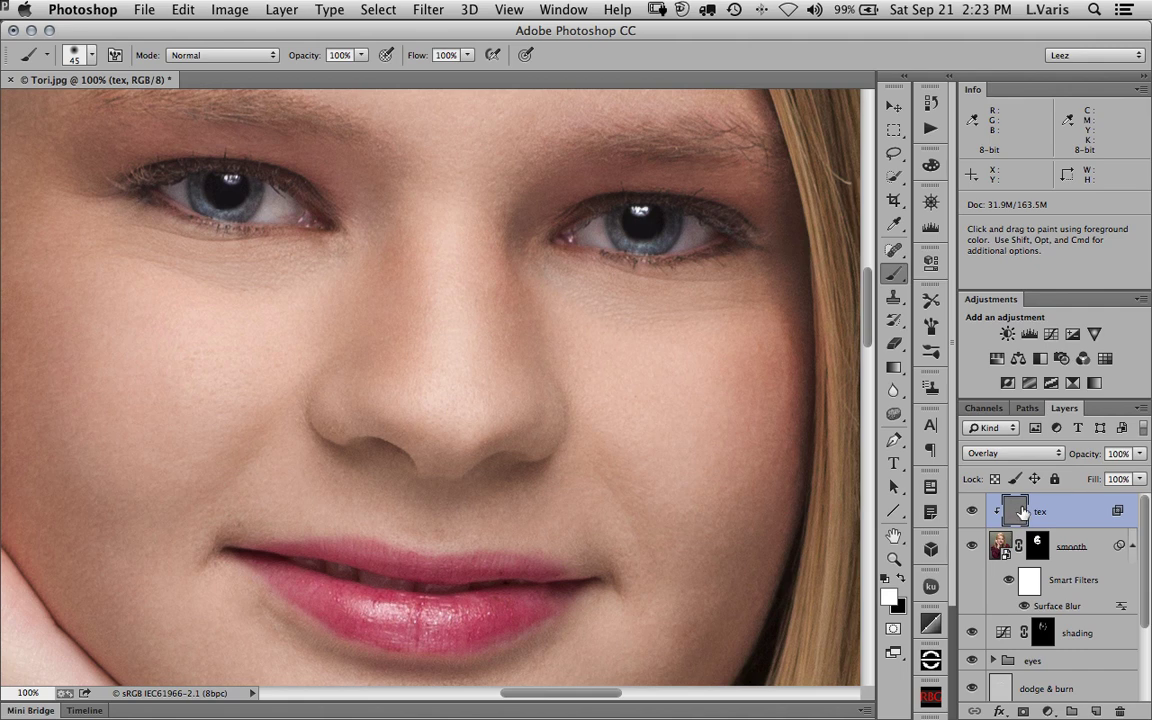
{"action": "left_click", "coordinate": [1140, 454]}
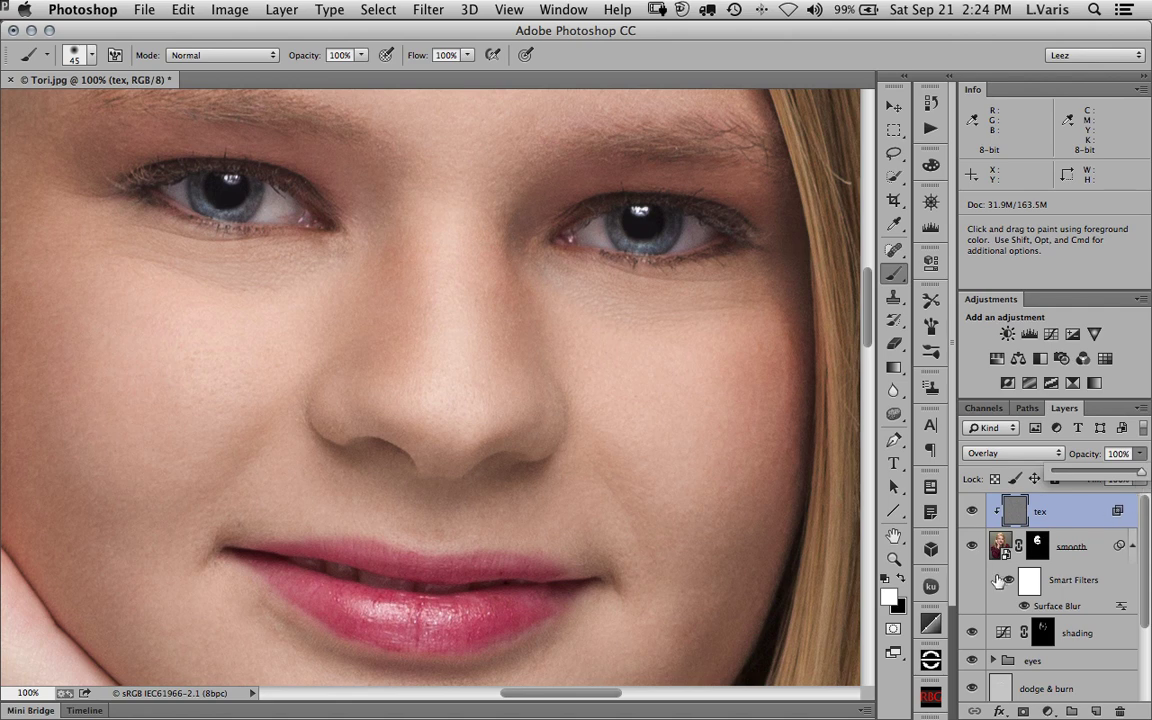
{"action": "key", "text": "alt+bracketleft"}
{"action": "left_click", "coordinate": [1140, 454]}
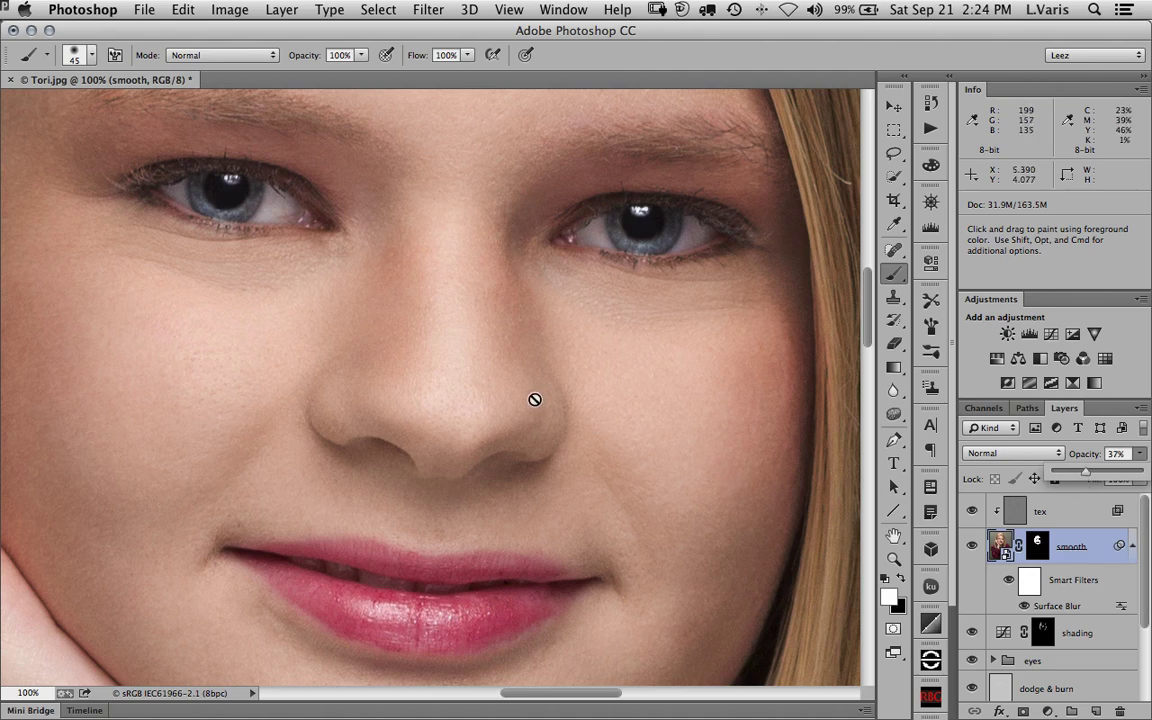
Step: Zoom out through 50% and 25%, toggling the smooth layer, until the whole portrait fits on screen
{"action": "key", "text": "super+space"}
{"action": "left_click", "coordinate": [504, 400], "text": "alt+super"}
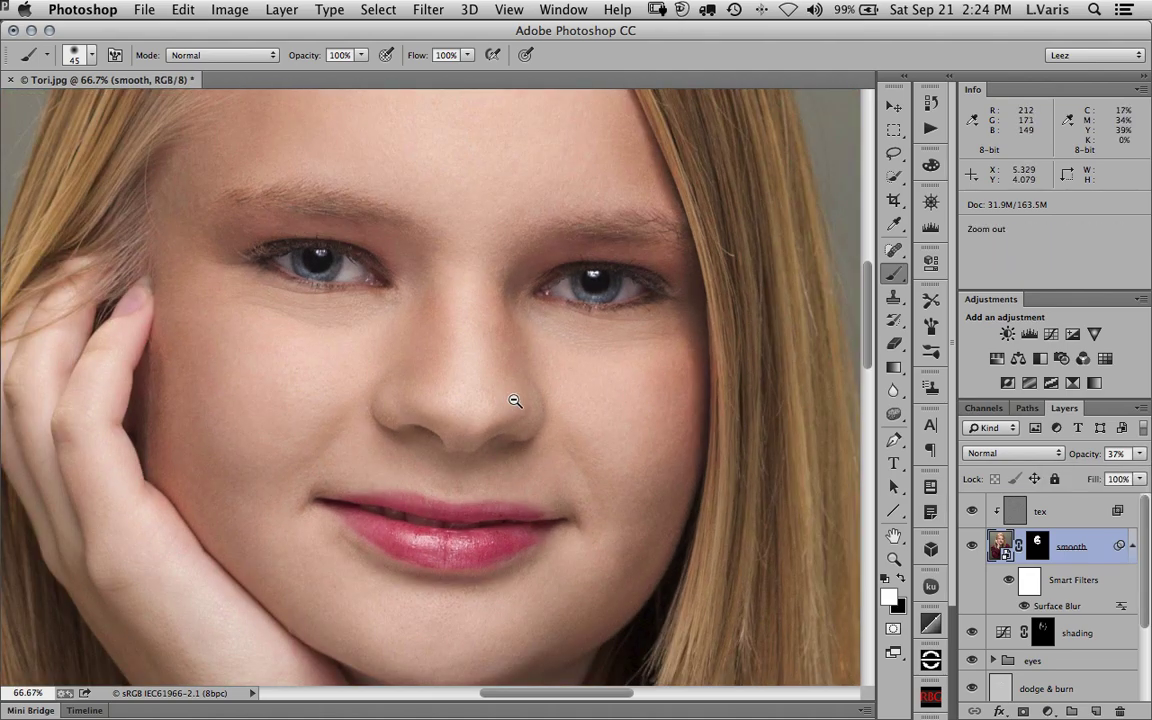
{"action": "left_click", "coordinate": [514, 400], "text": "alt+super"}
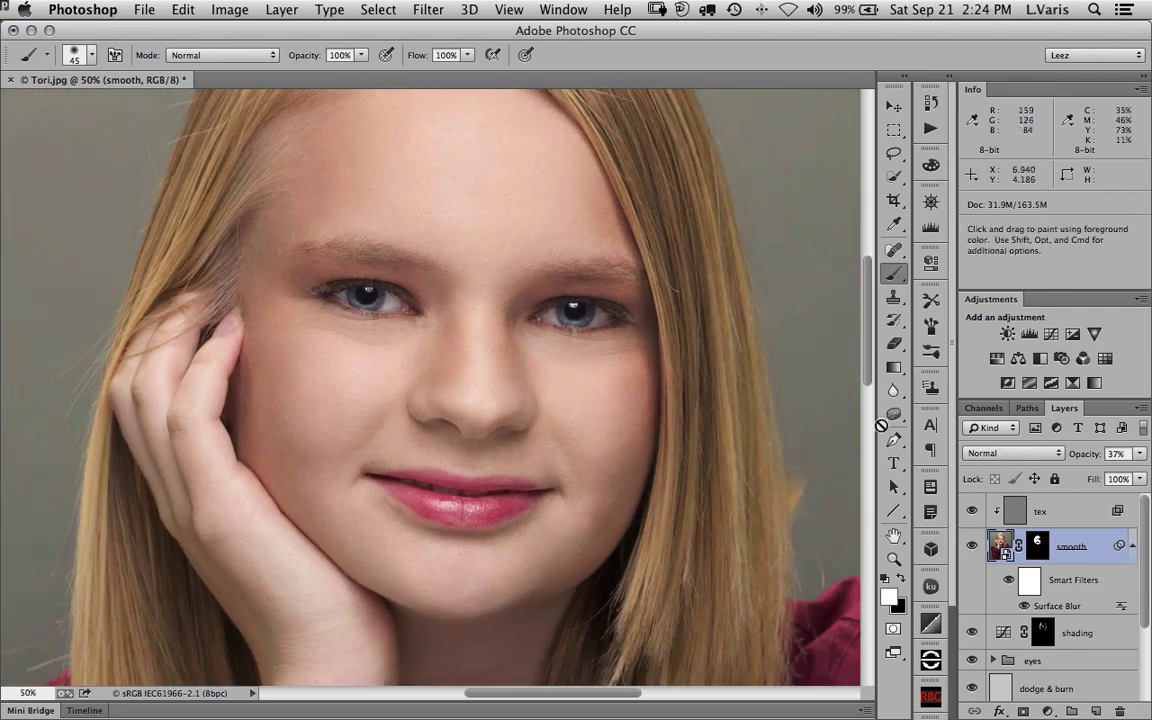
{"action": "left_click", "coordinate": [973, 545]}
{"action": "left_click", "coordinate": [973, 545]}
{"action": "left_click", "coordinate": [974, 543]}
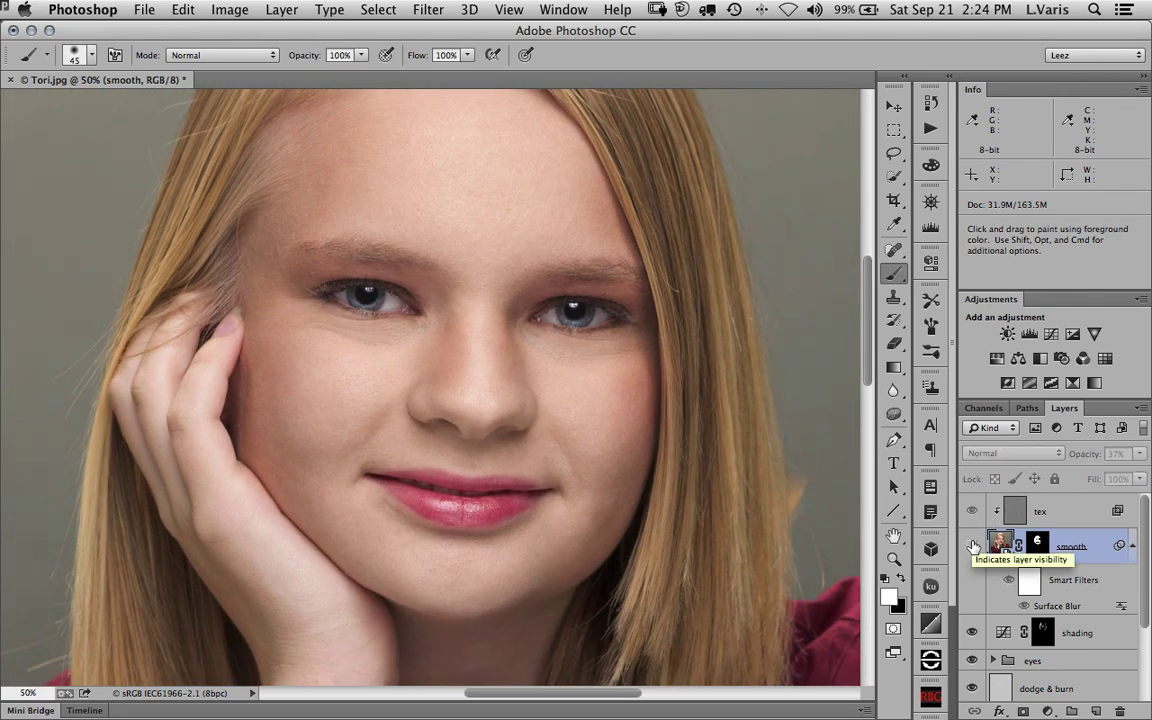
{"action": "left_click", "coordinate": [975, 540]}
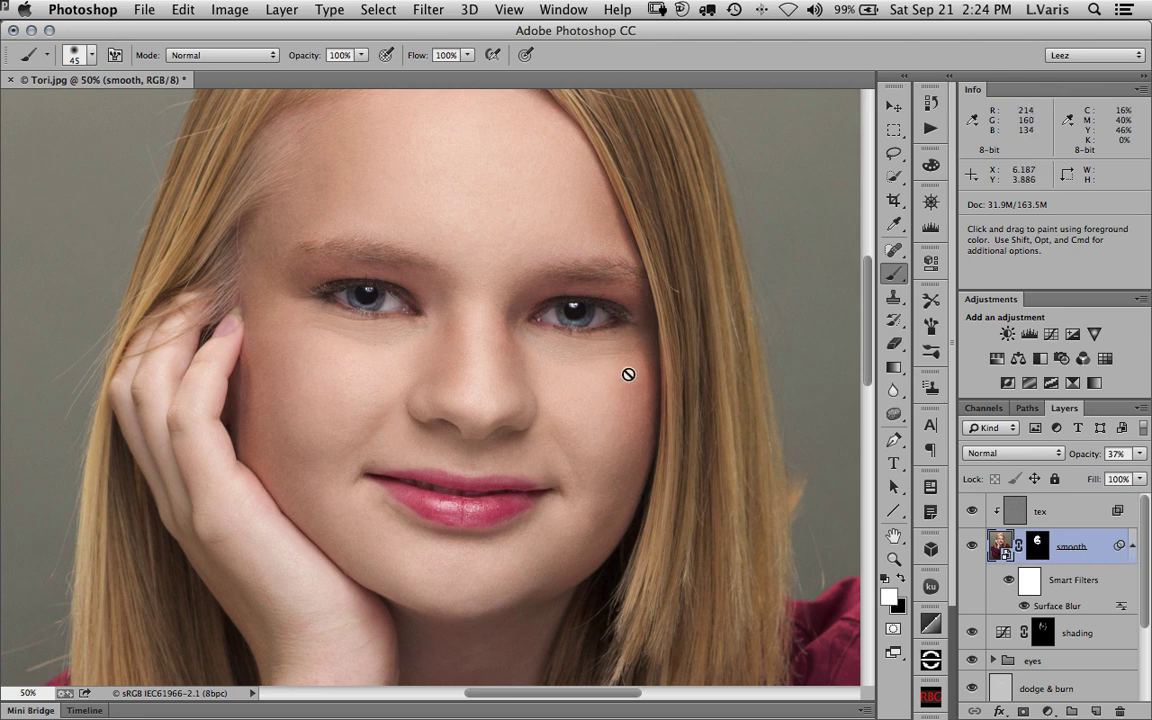
{"action": "key", "text": "super+minus"}
{"action": "key", "text": "super+minus"}
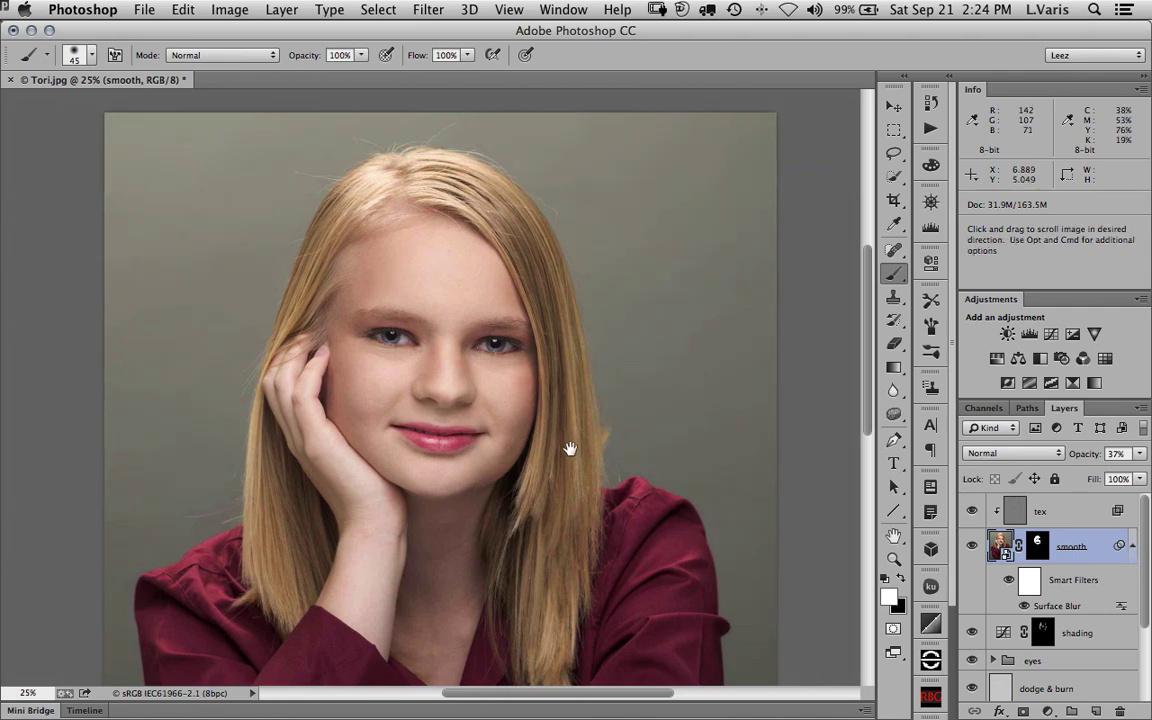
{"action": "left_click_drag", "start_coordinate": [568, 447], "coordinate": [607, 360]}
{"action": "key", "text": "super+minus"}
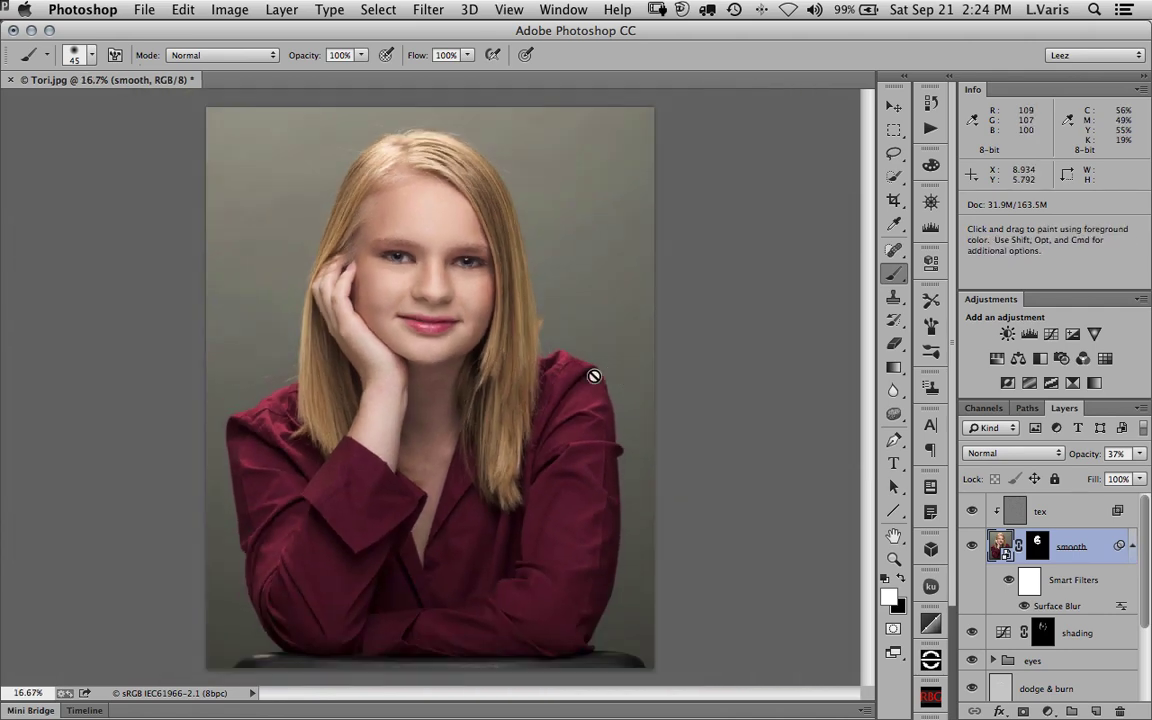
{"action": "key", "text": "space"}
Step: Add a new empty layer above tex, reset colours to black and white, and pick the Gradient tool
{"action": "left_click", "coordinate": [1082, 516]}
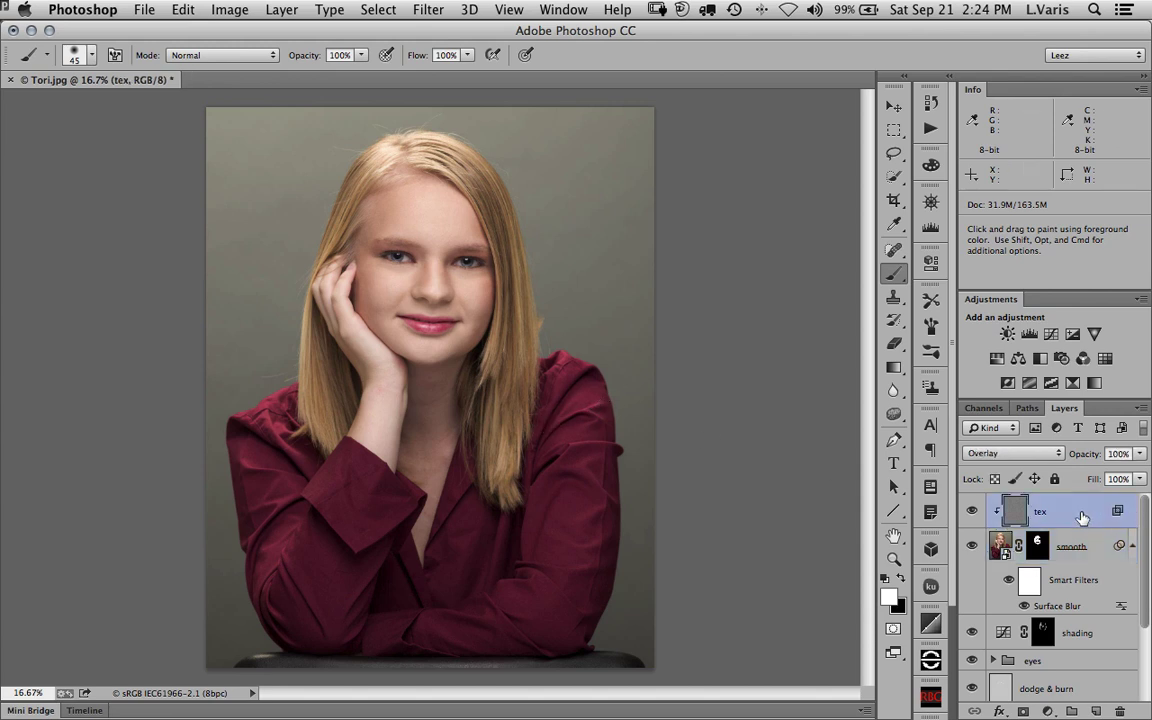
{"action": "left_click", "coordinate": [1096, 712]}
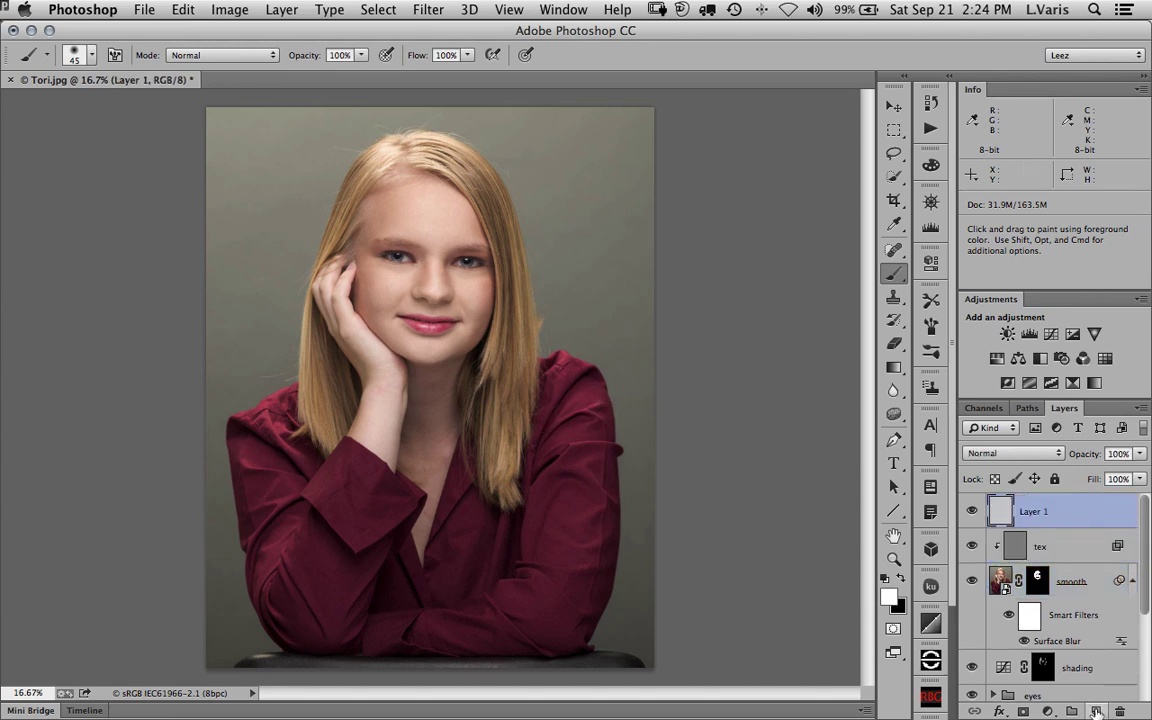
{"action": "left_click", "coordinate": [884, 577]}
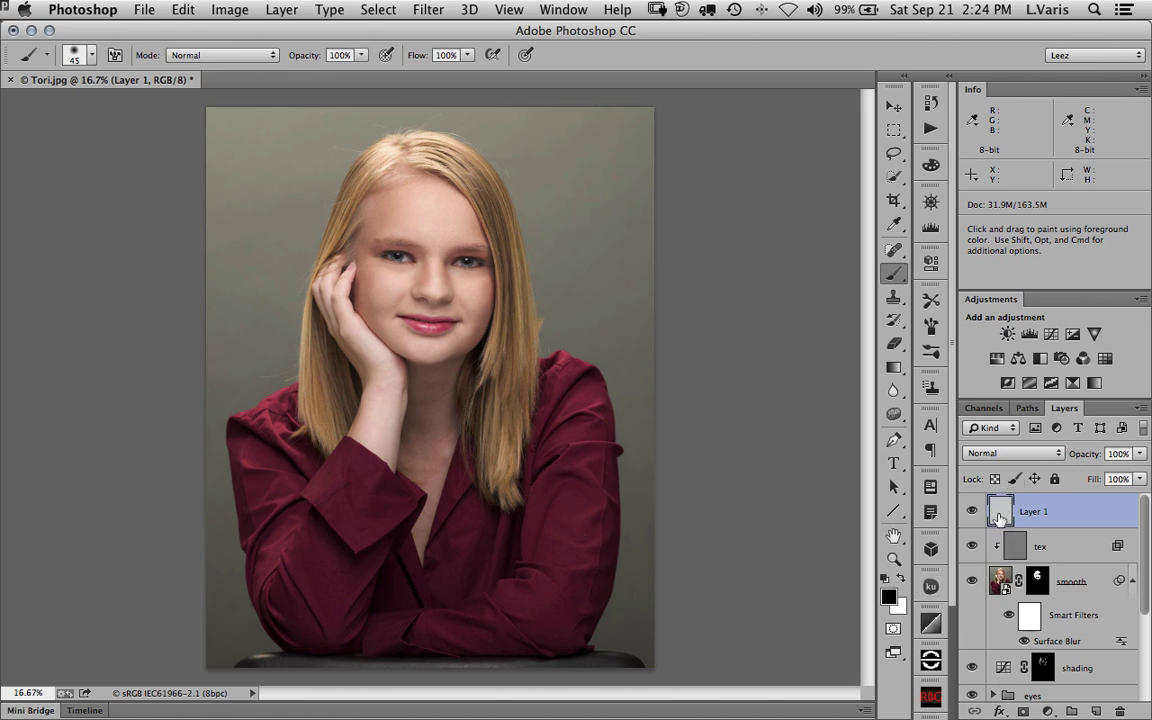
{"action": "left_click", "coordinate": [894, 368]}
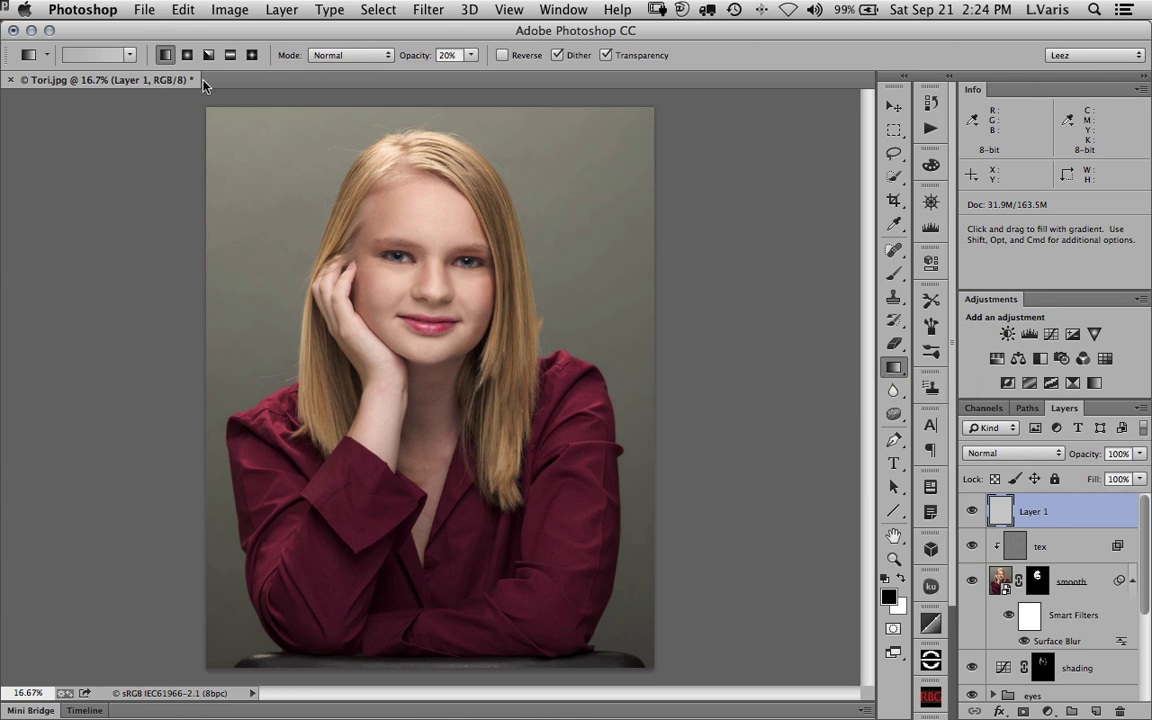
{"action": "left_click", "coordinate": [129, 56]}
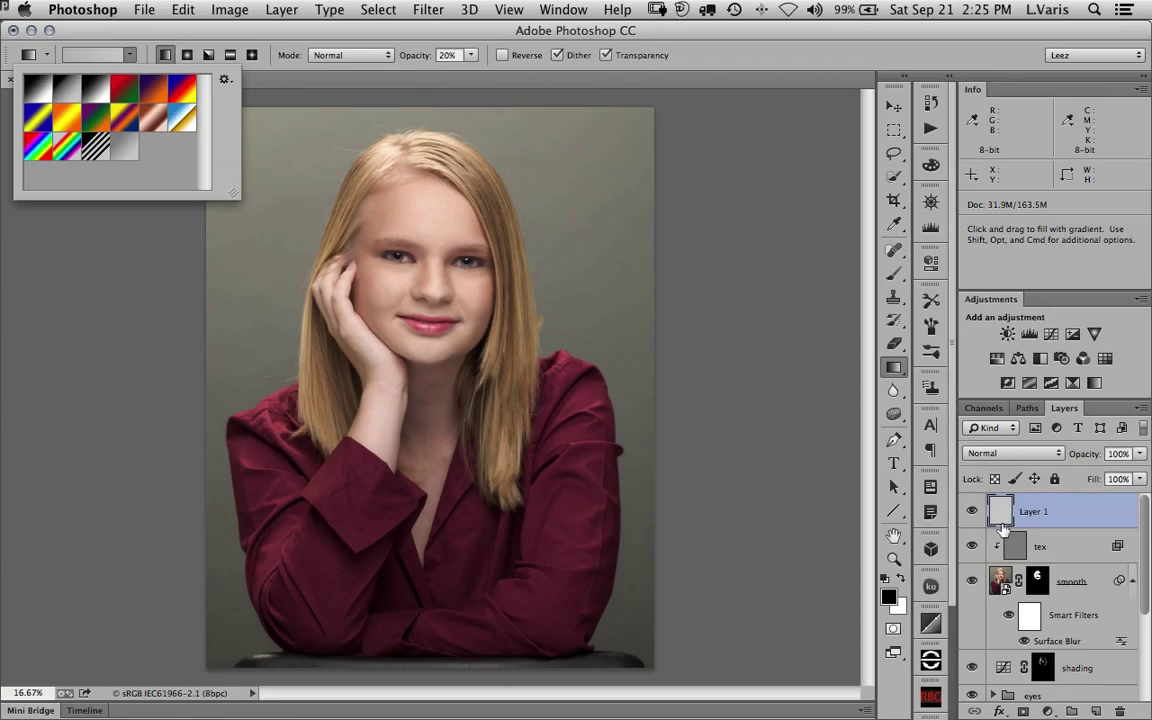
{"action": "left_click", "coordinate": [1000, 513]}
Step: Rename Layer 1 to 'vignette'
{"action": "double_click", "coordinate": [1033, 511]}
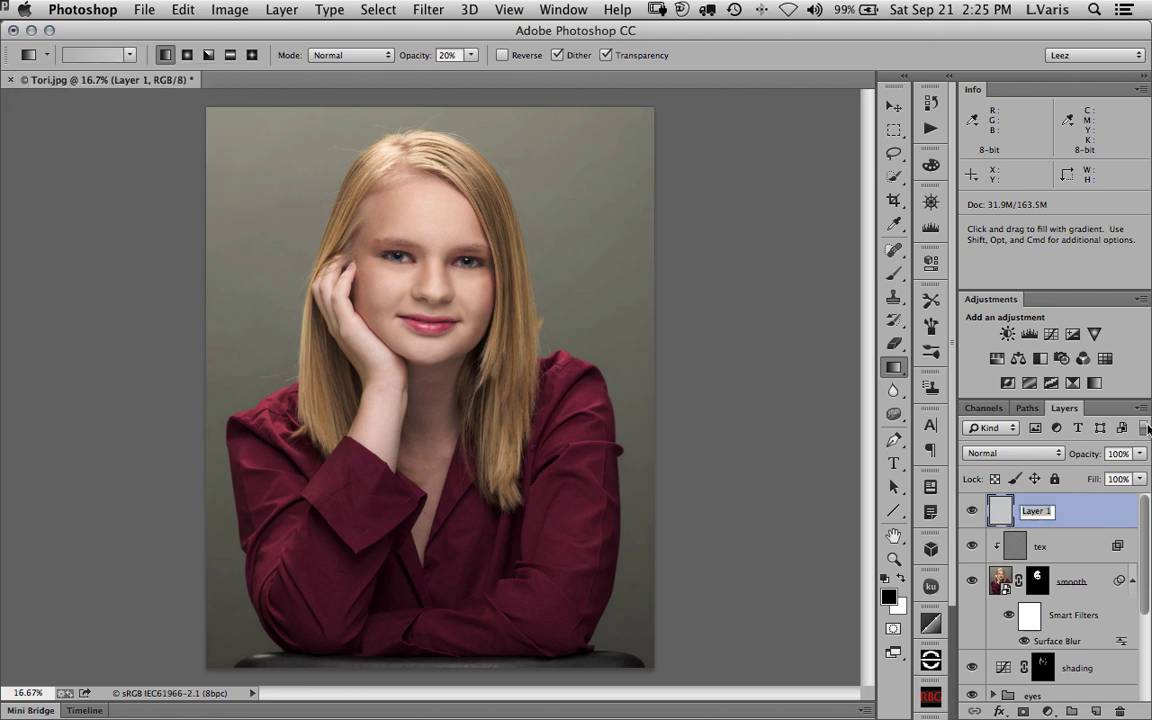
{"action": "type", "text": "vignette"}
{"action": "key", "text": "Return"}
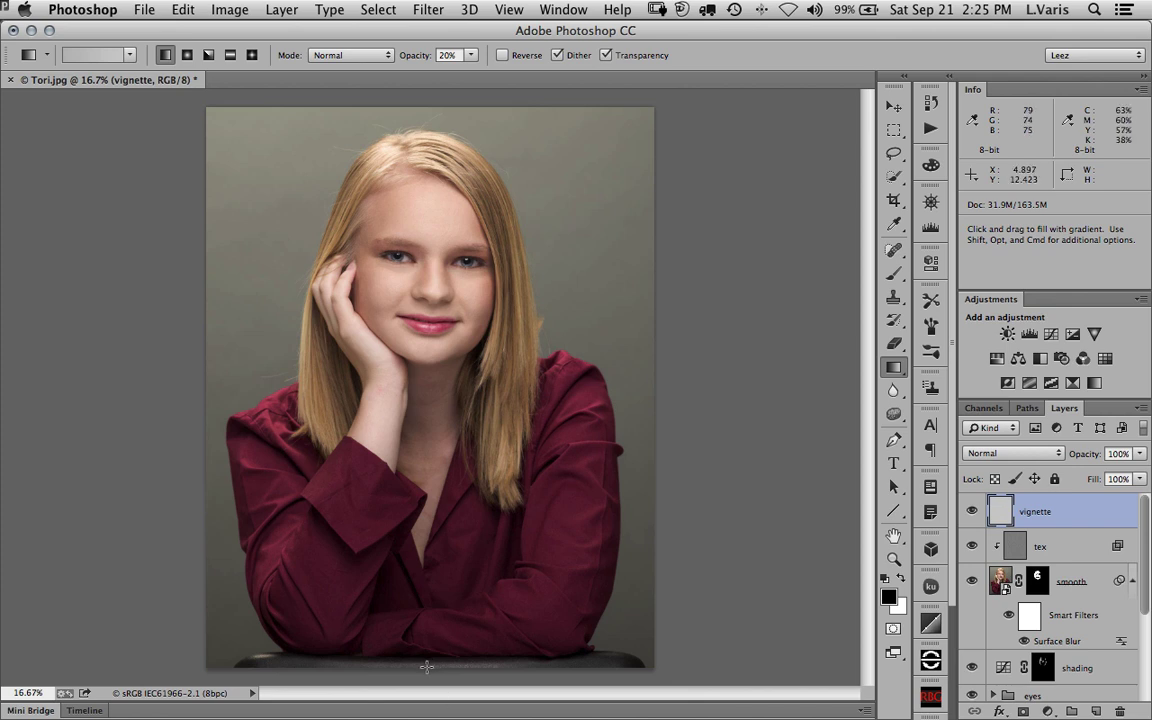
Step: Drag black-to-transparent gradients inward from the bottom, top, corners and both sides of the photo
{"action": "left_click_drag", "start_coordinate": [426, 666], "coordinate": [377, 336]}
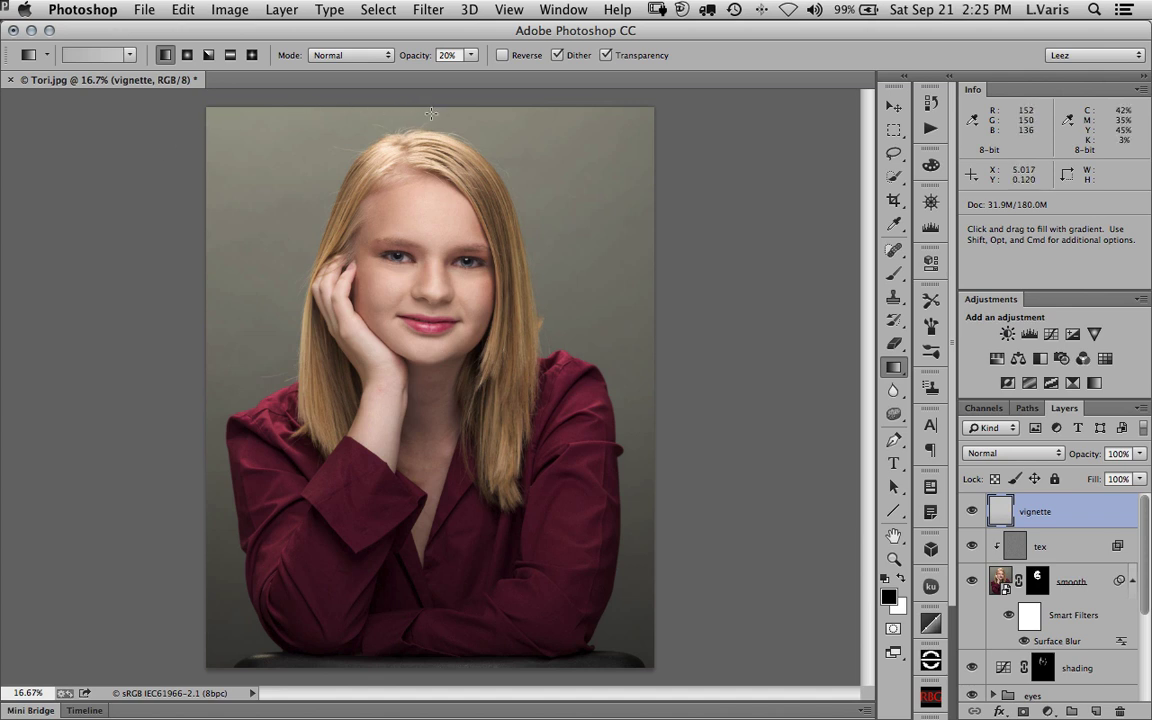
{"action": "left_click_drag", "start_coordinate": [431, 112], "coordinate": [430, 242]}
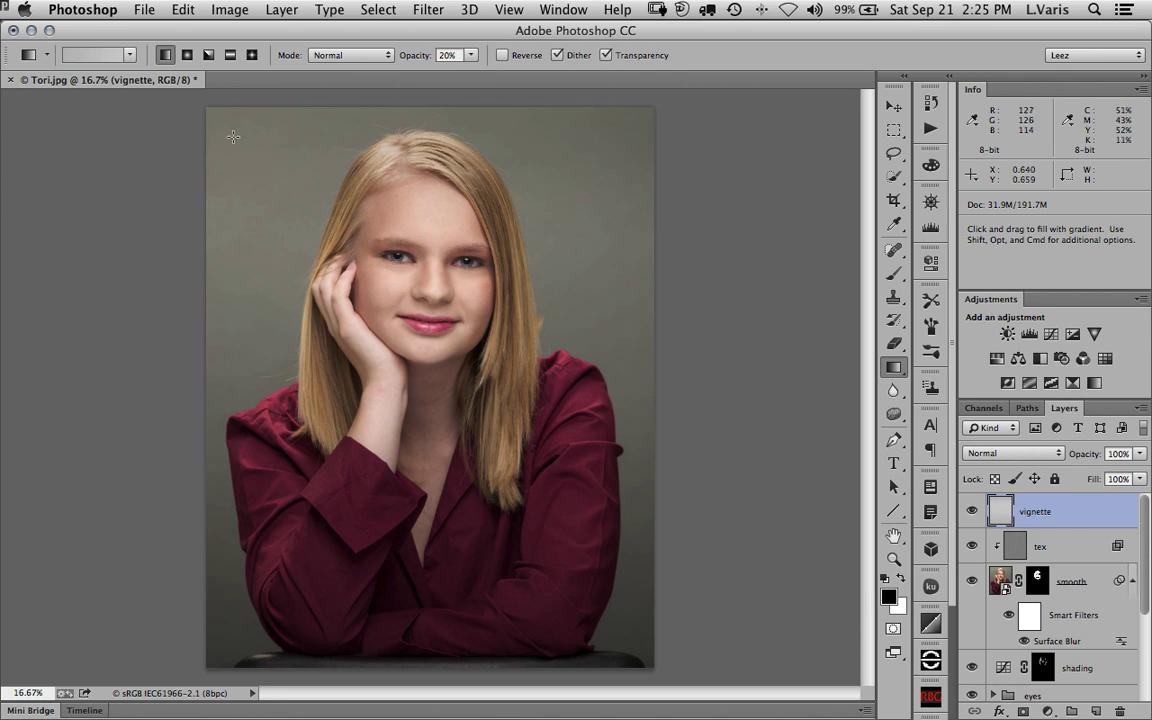
{"action": "left_click_drag", "start_coordinate": [207, 109], "coordinate": [304, 209]}
{"action": "left_click_drag", "start_coordinate": [647, 117], "coordinate": [462, 196]}
{"action": "left_click_drag", "start_coordinate": [626, 327], "coordinate": [508, 281]}
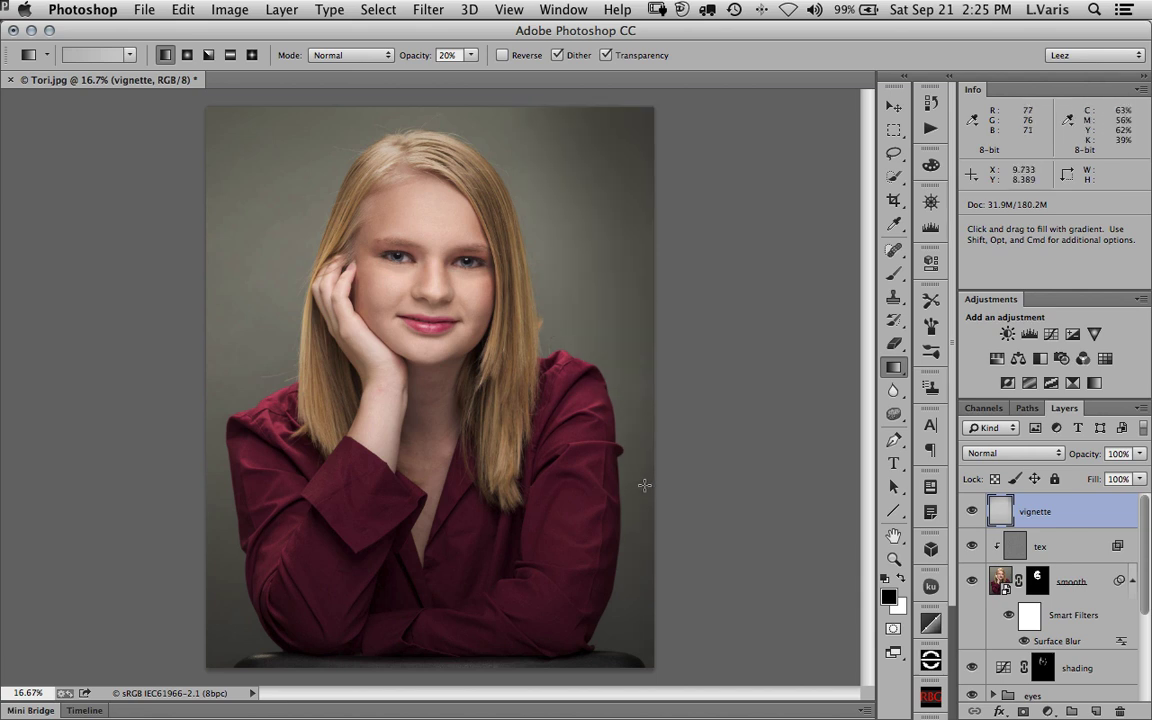
{"action": "left_click_drag", "start_coordinate": [645, 487], "coordinate": [540, 463]}
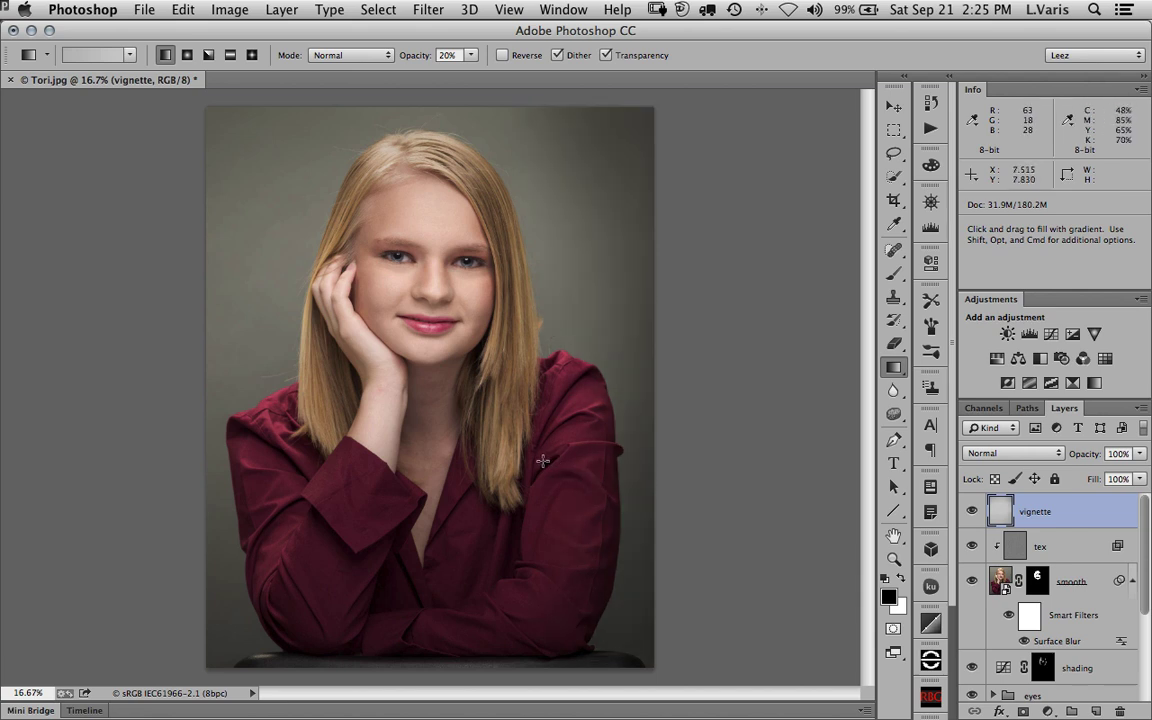
{"action": "left_click_drag", "start_coordinate": [218, 479], "coordinate": [304, 400]}
{"action": "left_click_drag", "start_coordinate": [214, 228], "coordinate": [292, 259]}
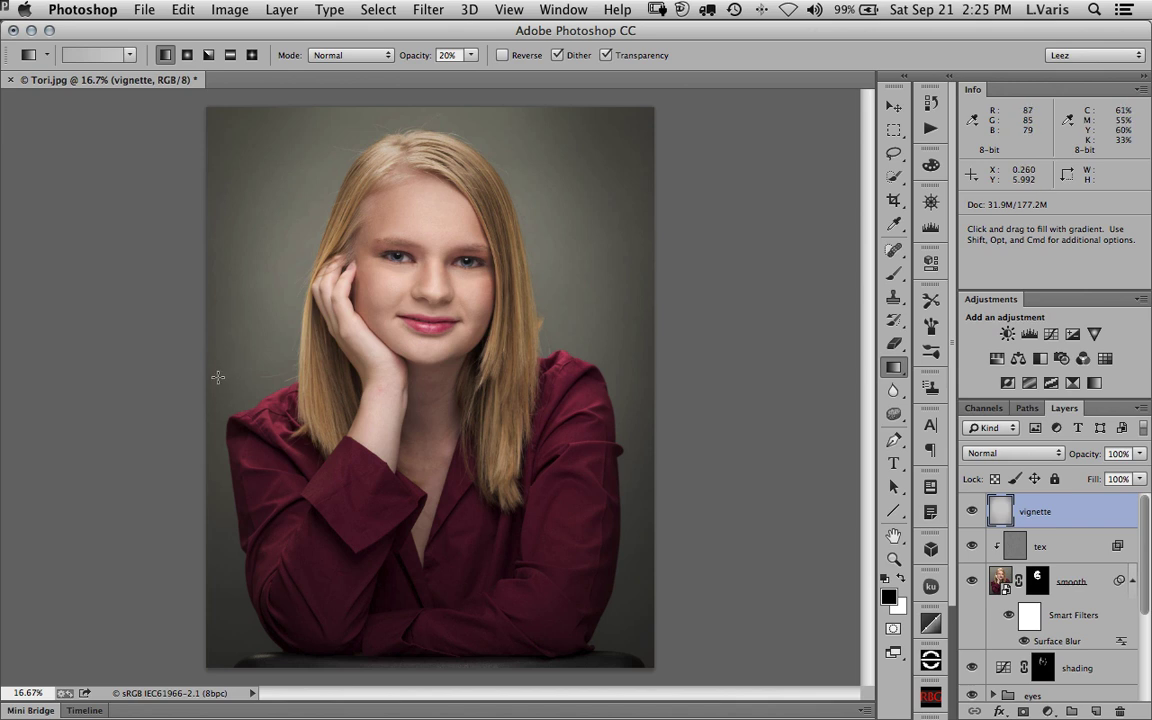
{"action": "left_click_drag", "start_coordinate": [196, 340], "coordinate": [333, 341]}
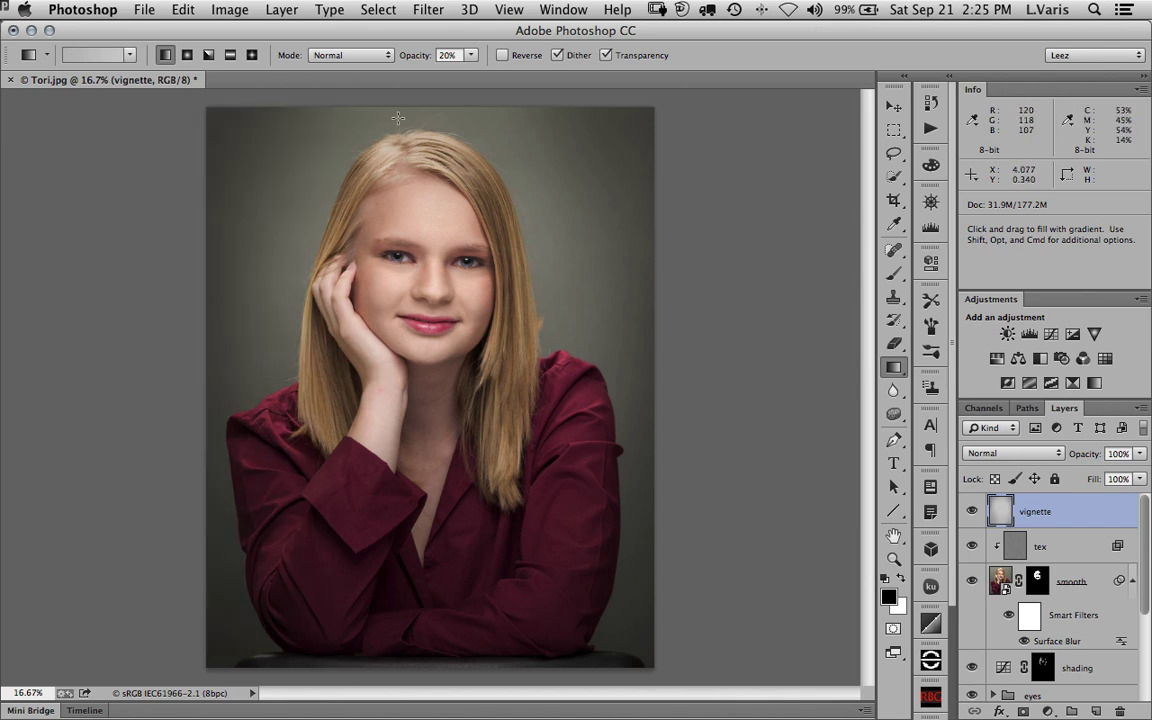
{"action": "left_click_drag", "start_coordinate": [317, 98], "coordinate": [339, 171]}
{"action": "left_click_drag", "start_coordinate": [467, 100], "coordinate": [443, 192]}
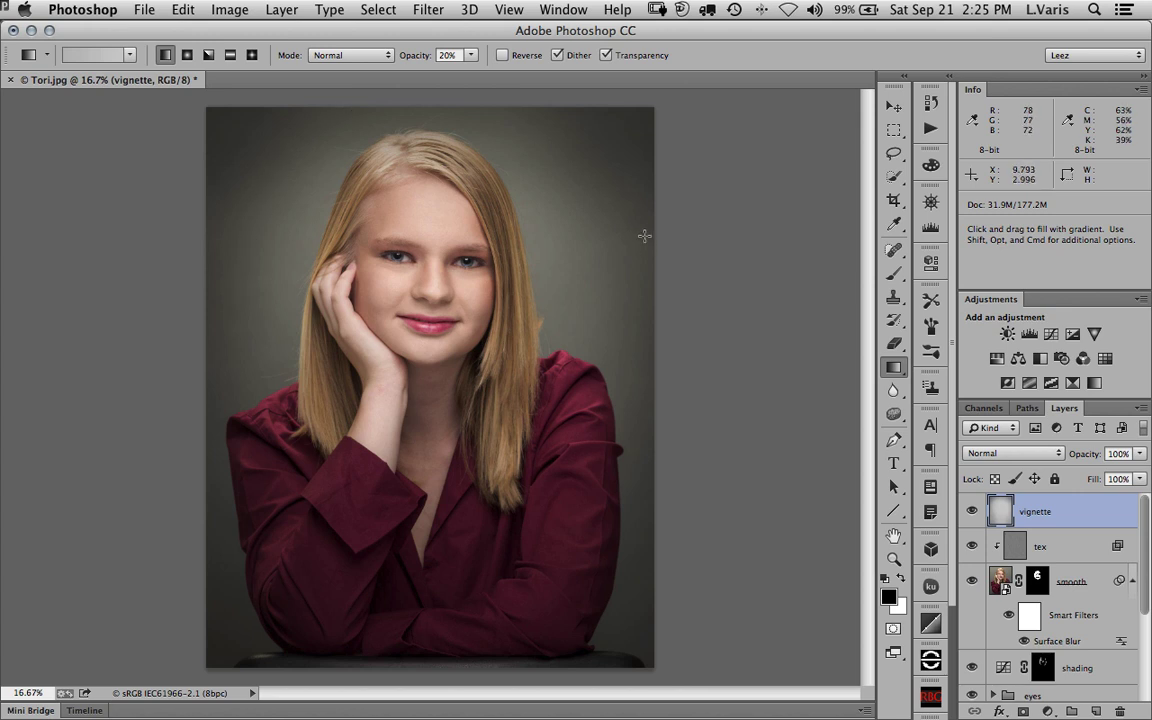
Step: Add a second round of gradients along the top, sides and lower corners to deepen the edges
{"action": "left_click_drag", "start_coordinate": [641, 228], "coordinate": [520, 250]}
{"action": "left_click_drag", "start_coordinate": [425, 110], "coordinate": [403, 155]}
{"action": "left_click_drag", "start_coordinate": [326, 100], "coordinate": [332, 154]}
{"action": "left_click_drag", "start_coordinate": [451, 111], "coordinate": [456, 164]}
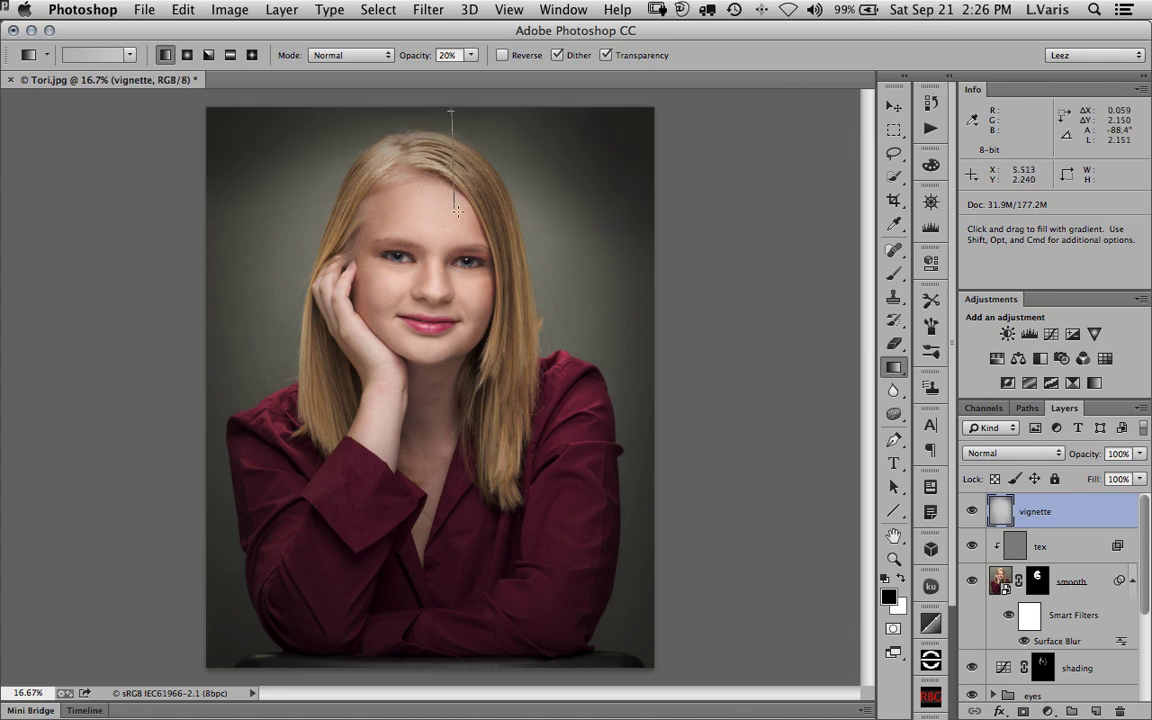
{"action": "left_click_drag", "start_coordinate": [457, 211], "coordinate": [457, 212]}
{"action": "left_click_drag", "start_coordinate": [219, 218], "coordinate": [309, 233]}
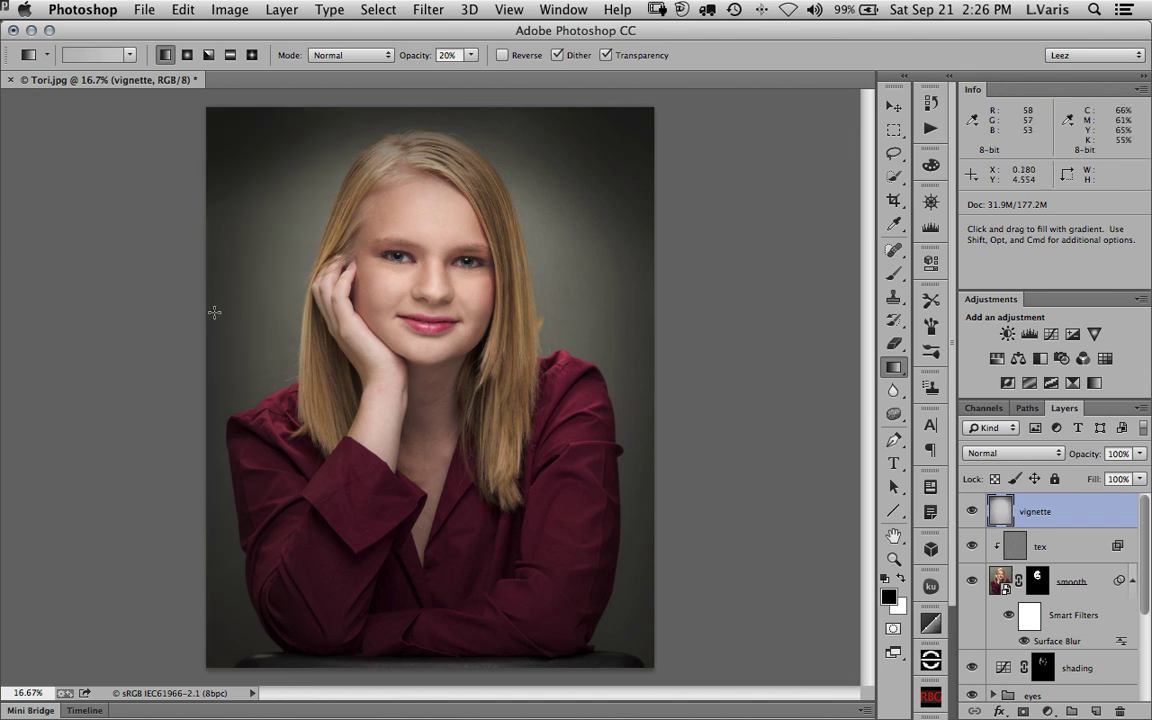
{"action": "left_click_drag", "start_coordinate": [210, 313], "coordinate": [272, 306]}
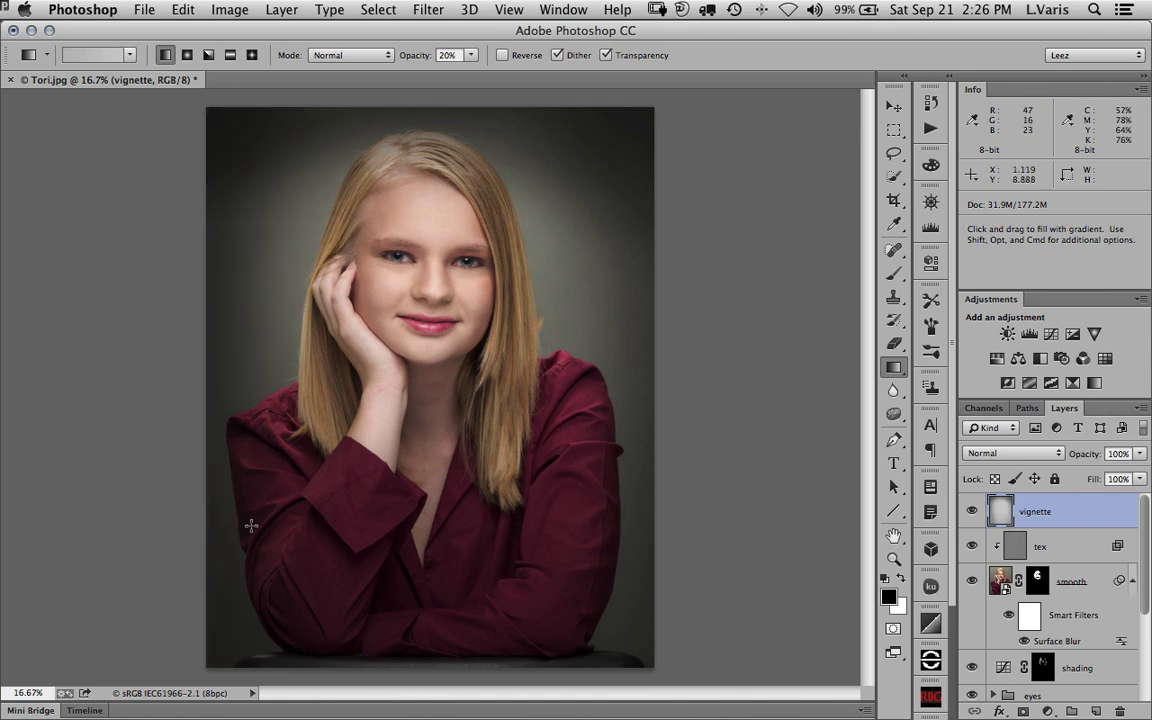
{"action": "left_click_drag", "start_coordinate": [219, 568], "coordinate": [342, 481]}
{"action": "left_click_drag", "start_coordinate": [639, 545], "coordinate": [500, 472]}
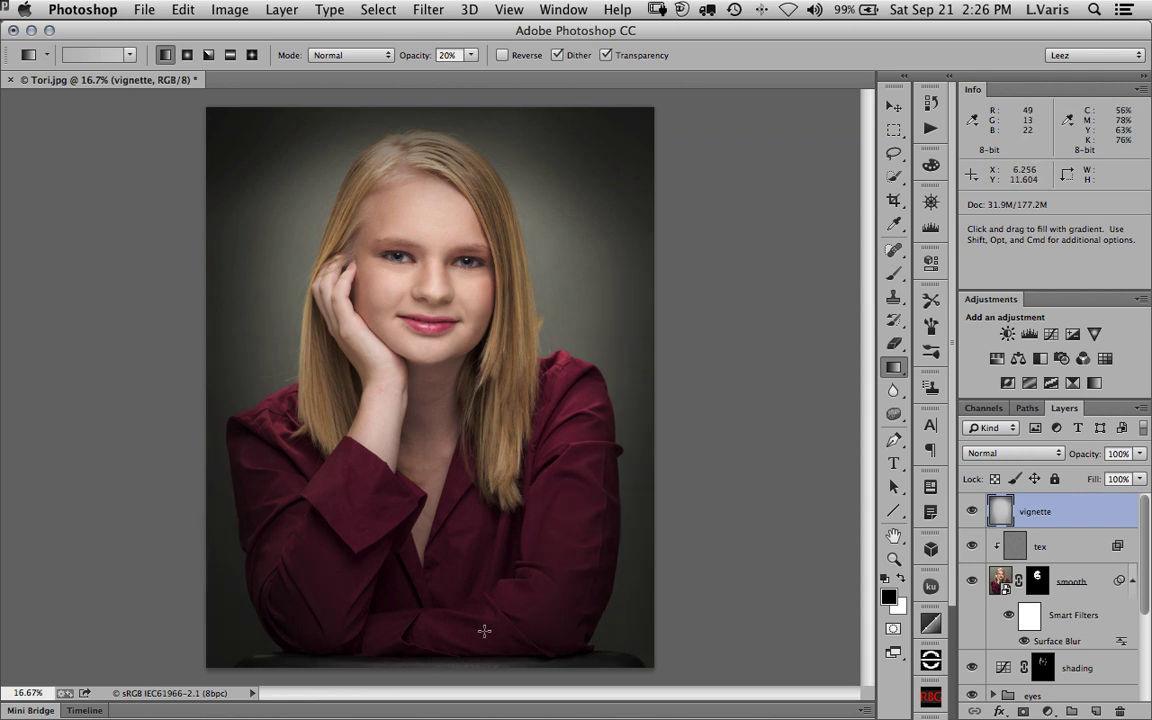
{"action": "left_click_drag", "start_coordinate": [444, 654], "coordinate": [395, 449]}
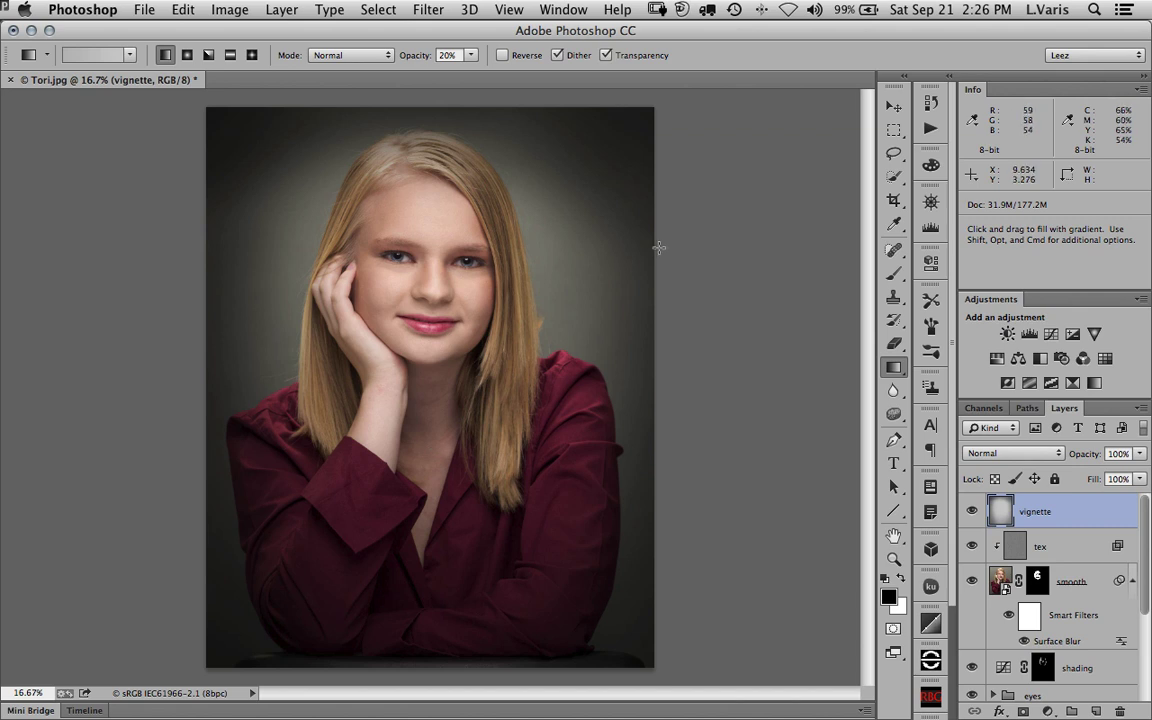
{"action": "left_click_drag", "start_coordinate": [650, 277], "coordinate": [475, 297]}
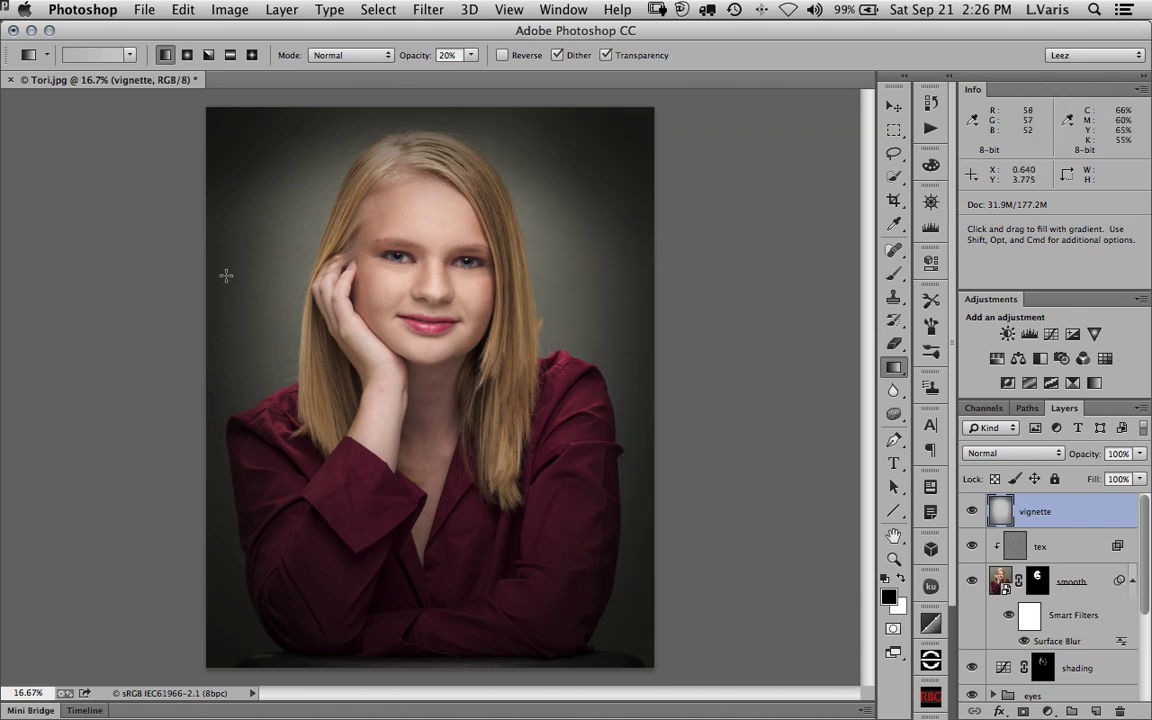
{"action": "left_click_drag", "start_coordinate": [205, 225], "coordinate": [316, 243]}
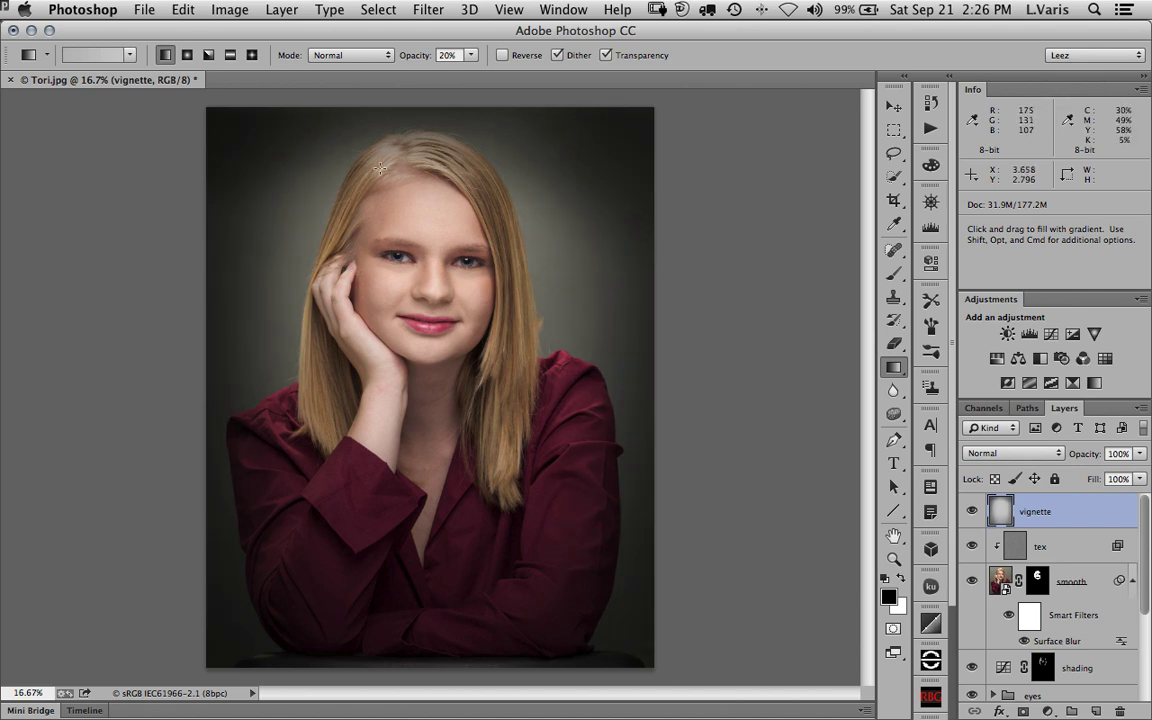
{"action": "left_click_drag", "start_coordinate": [426, 110], "coordinate": [426, 146]}
{"action": "left_click_drag", "start_coordinate": [426, 217], "coordinate": [431, 243]}
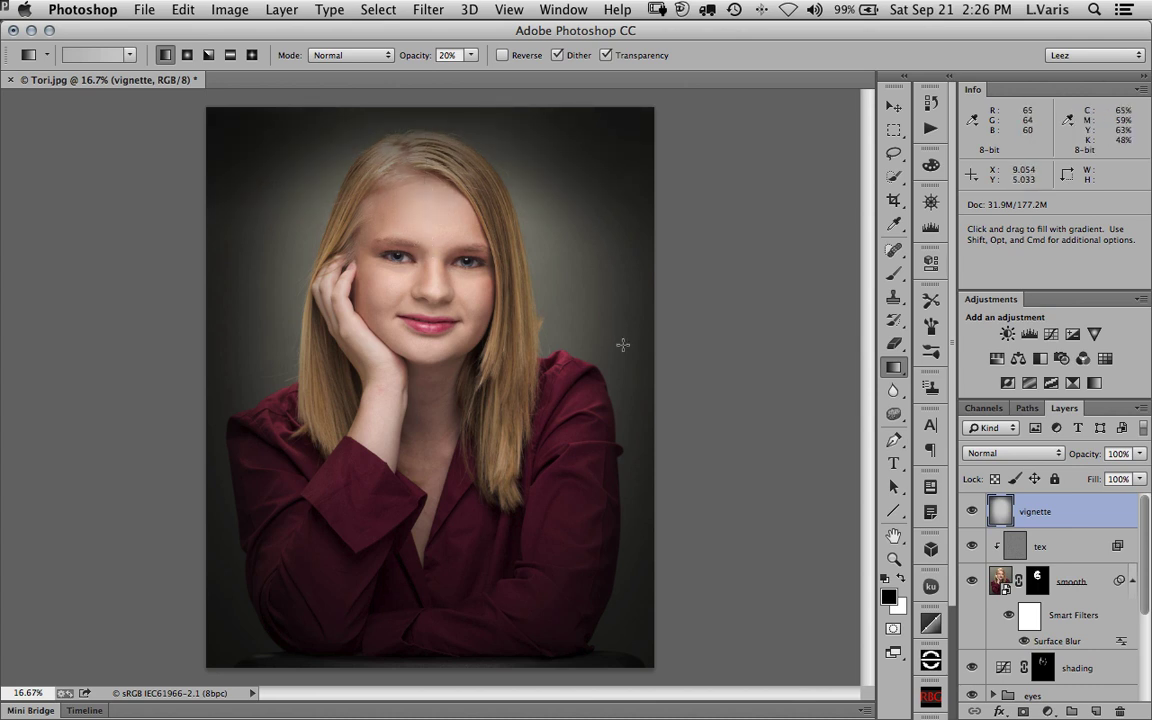
Step: Set the vignette layer to 61% opacity and add a layer mask
{"action": "left_click", "coordinate": [1140, 453]}
{"action": "left_click_drag", "start_coordinate": [1141, 471], "coordinate": [1108, 478]}
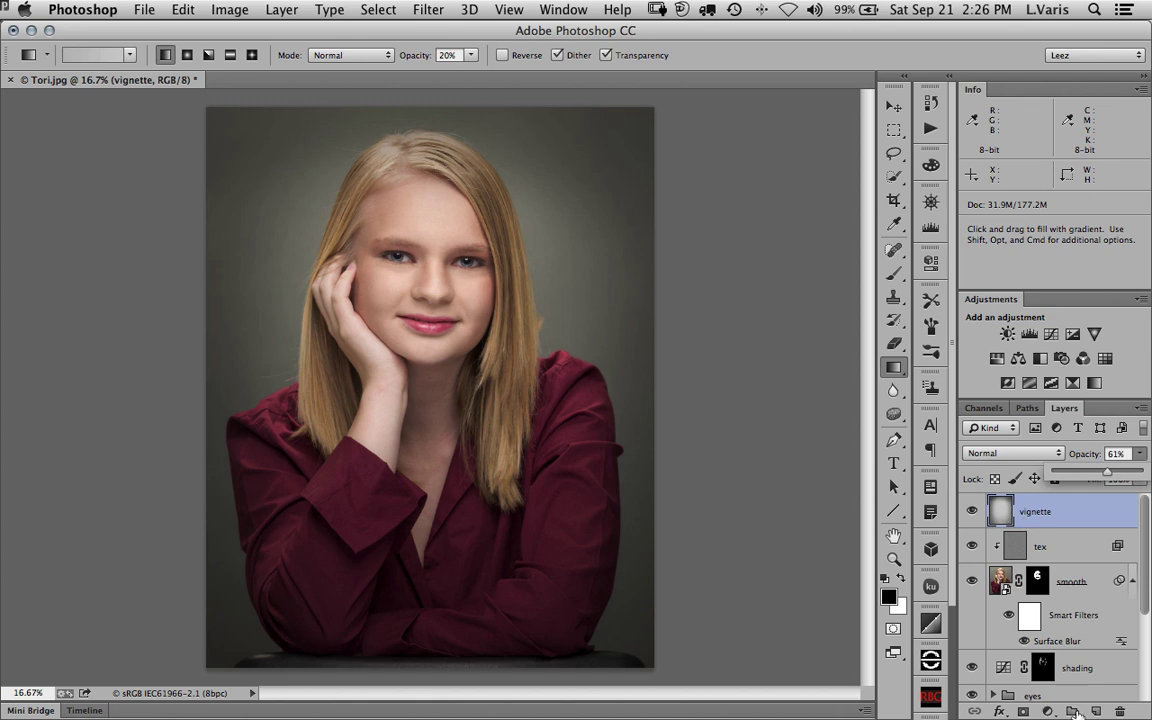
{"action": "left_click", "coordinate": [1024, 712]}
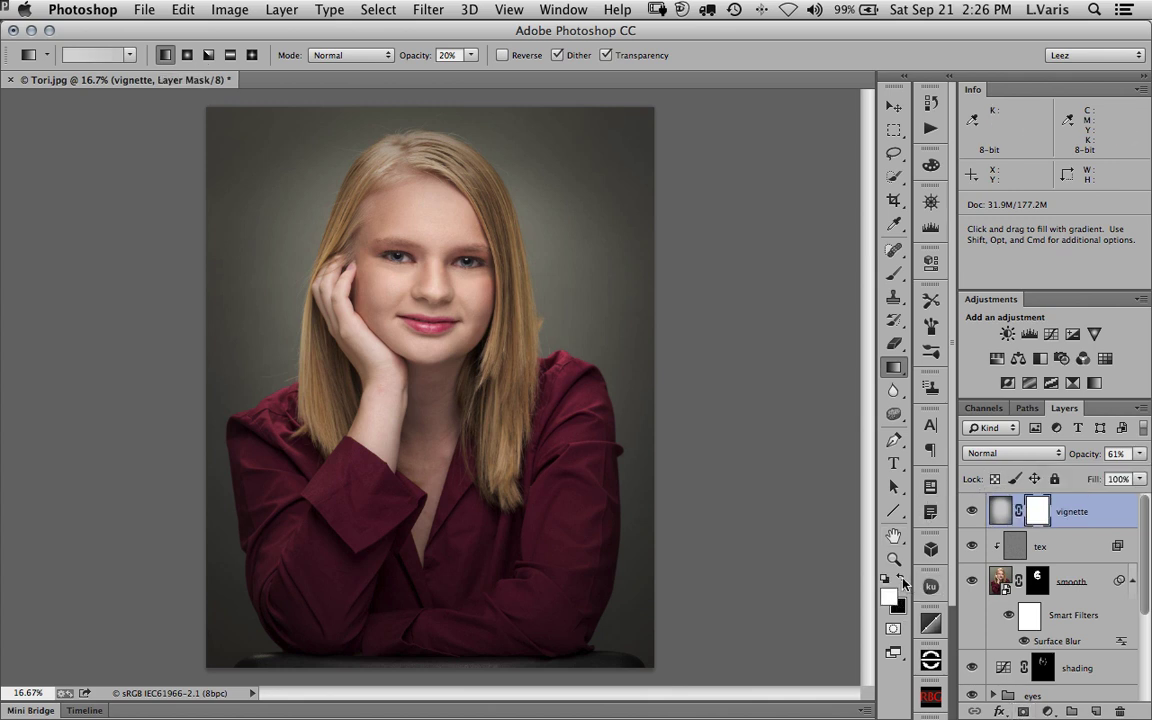
Step: Paint black with a 456-pixel brush to remove the vignette from the top of her hair
{"action": "key", "text": "x"}
{"action": "key", "text": "b"}
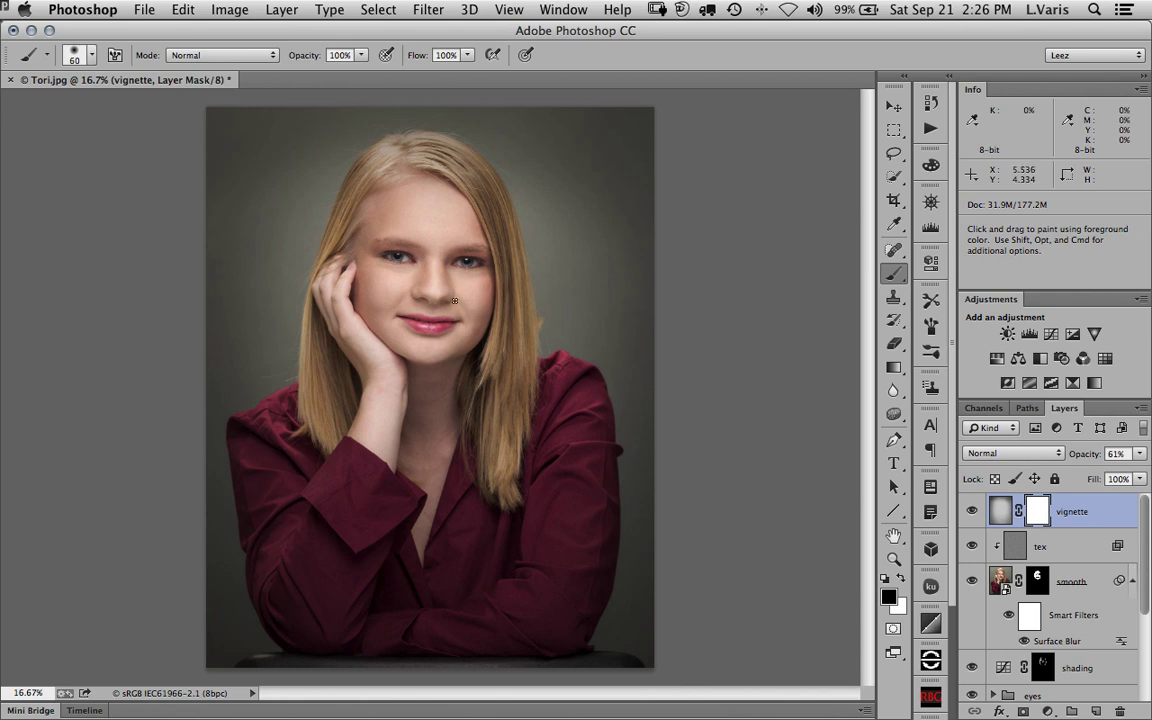
{"action": "left_click_drag", "start_coordinate": [440, 299], "coordinate": [470, 299]}
{"action": "mouse_move", "coordinate": [422, 166]}
{"action": "left_mouse_down"}
{"action": "mouse_move", "coordinate": [386, 160]}
{"action": "mouse_move", "coordinate": [372, 208]}
{"action": "mouse_move", "coordinate": [414, 174]}
{"action": "mouse_move", "coordinate": [398, 182]}
{"action": "mouse_move", "coordinate": [405, 165]}
{"action": "mouse_move", "coordinate": [430, 200]}
{"action": "mouse_move", "coordinate": [464, 192]}
{"action": "mouse_move", "coordinate": [386, 189]}
{"action": "mouse_move", "coordinate": [345, 293]}
{"action": "mouse_move", "coordinate": [390, 217]}
{"action": "left_mouse_up"}
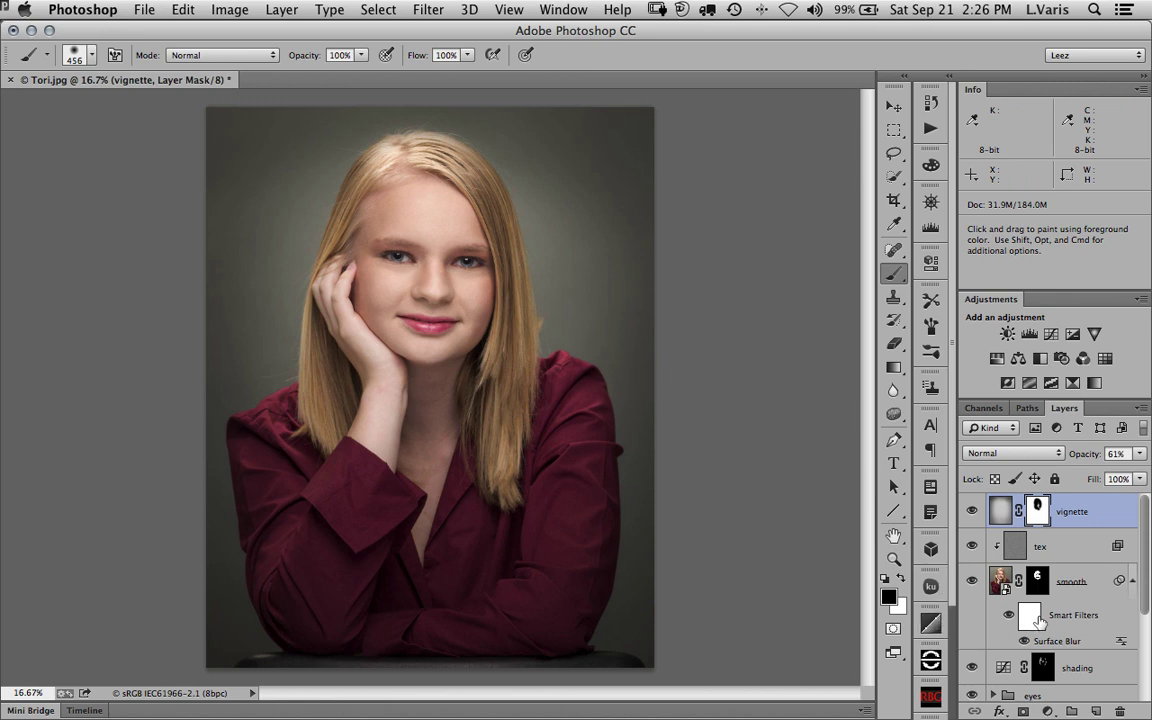
{"action": "left_click_drag", "start_coordinate": [1143, 612], "coordinate": [1149, 680]}
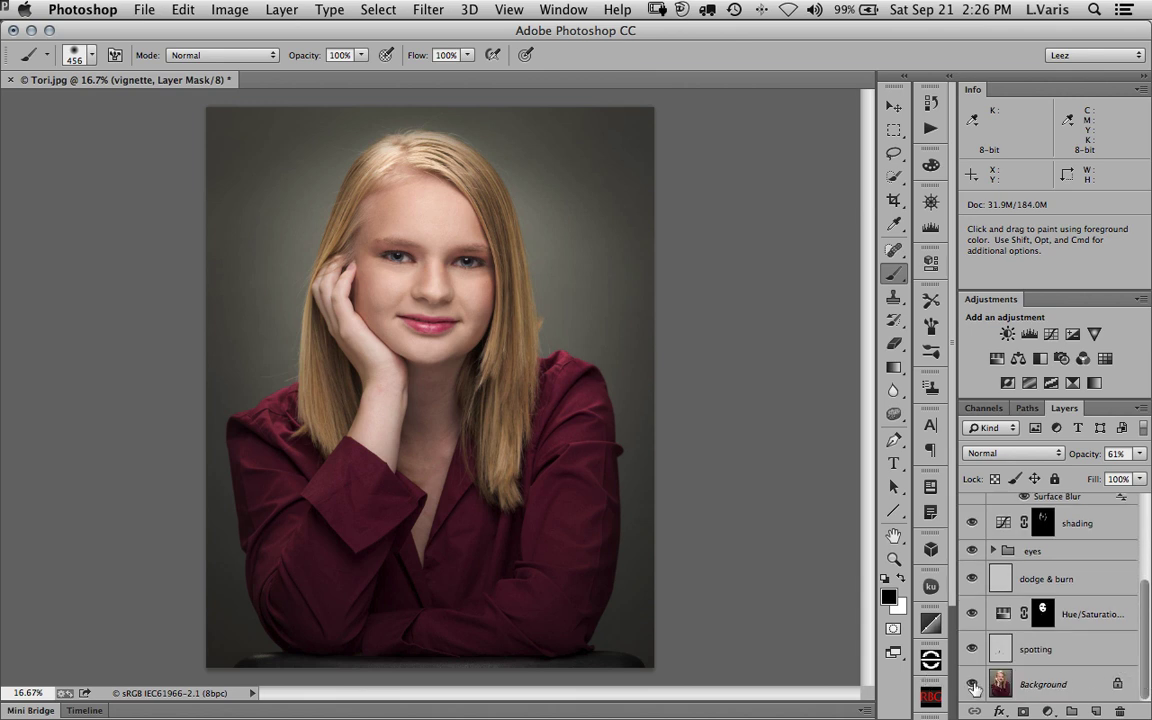
Step: Solo the Background layer twice to compare before and after, then restore all retouching layers
{"action": "left_click", "coordinate": [970, 685], "text": "alt"}
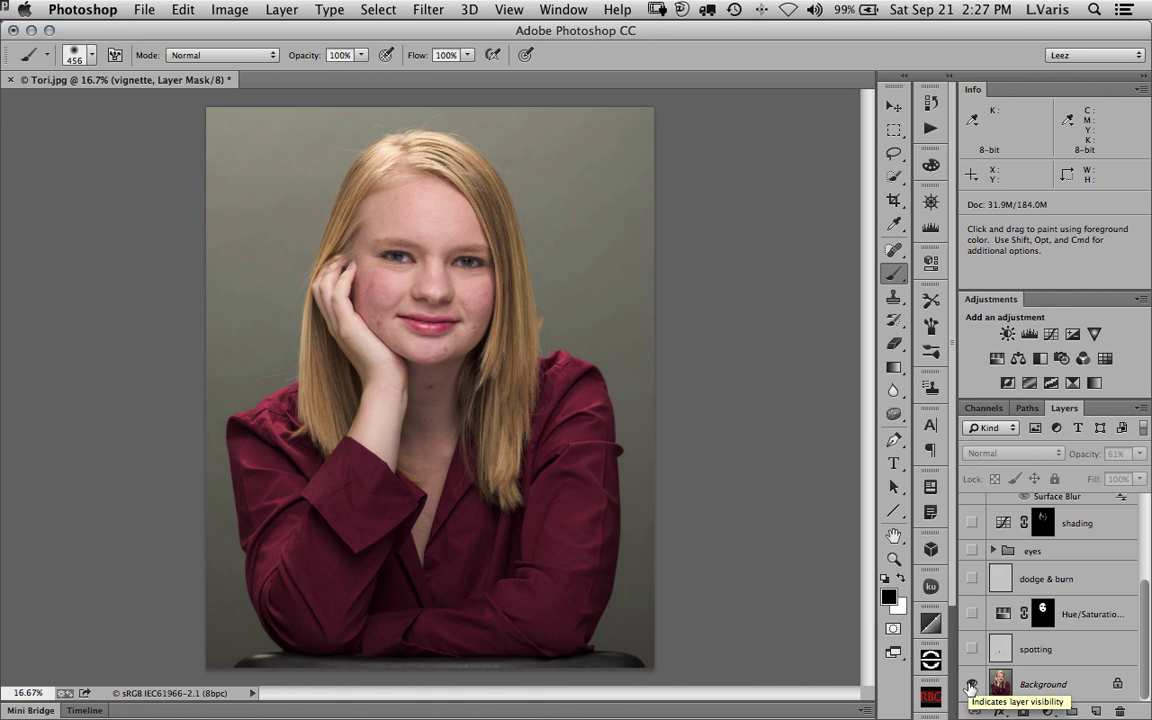
{"action": "left_click", "coordinate": [970, 685], "text": "alt"}
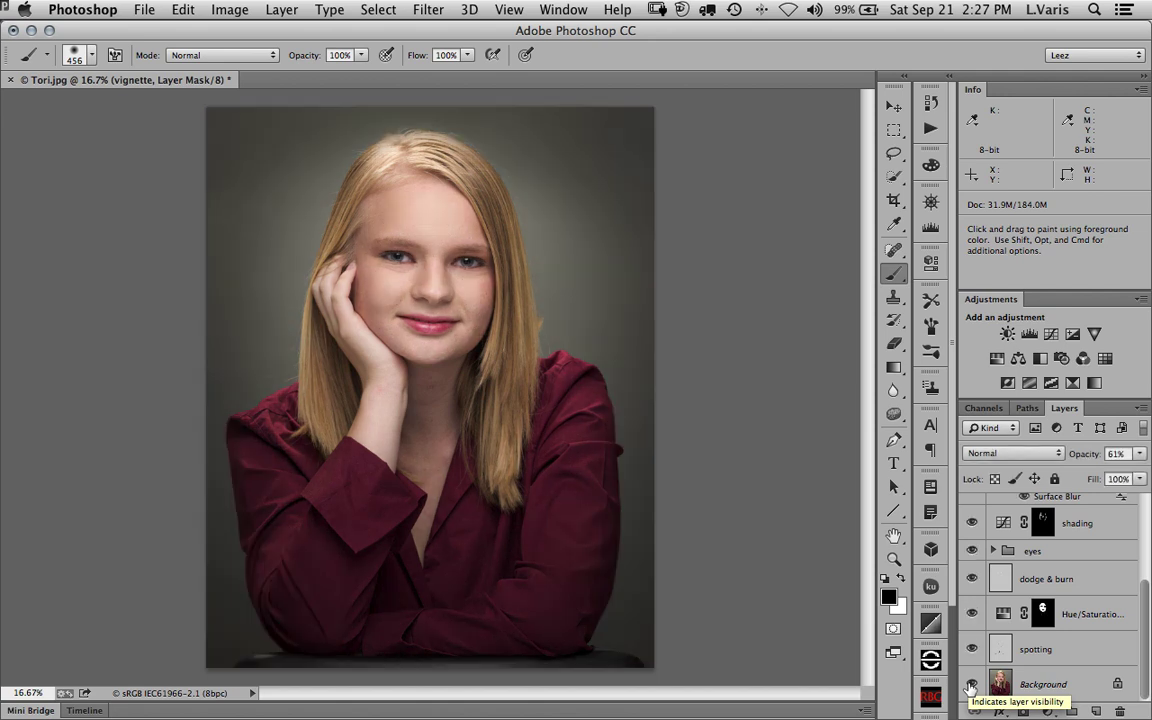
{"action": "left_click", "coordinate": [970, 685], "text": "alt"}
{"action": "left_click", "coordinate": [970, 685], "text": "alt"}
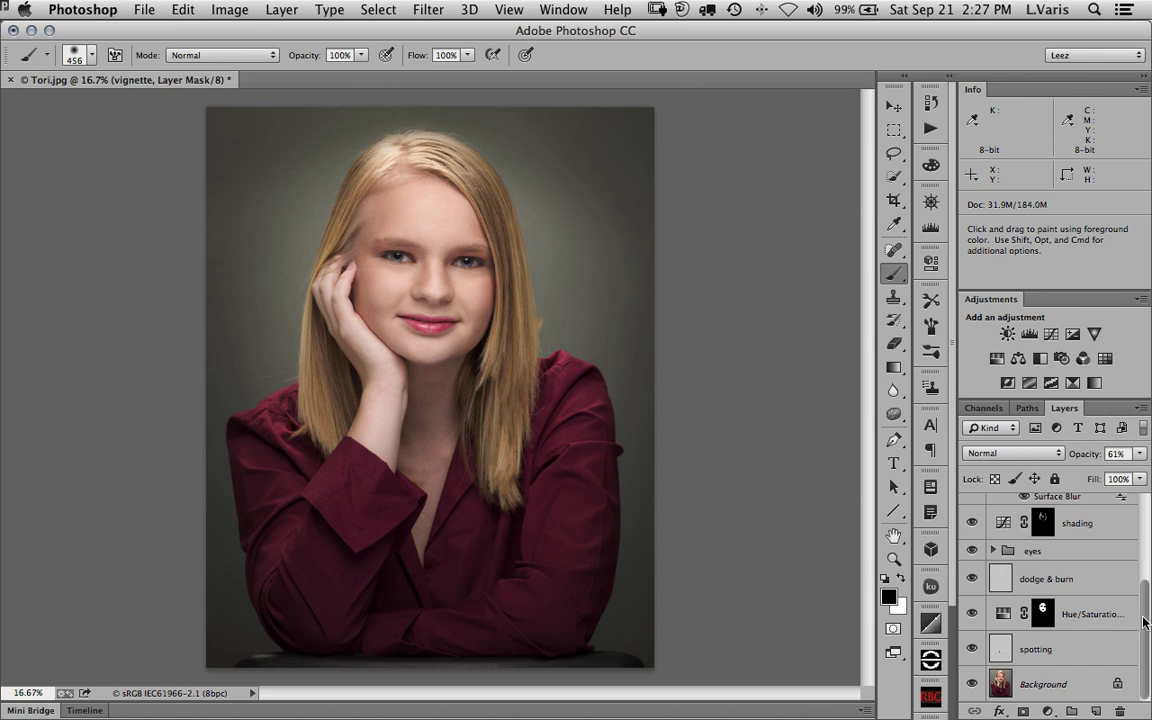
{"action": "scroll", "coordinate": [1100, 600], "scroll_direction": "up", "scroll_amount": 5}
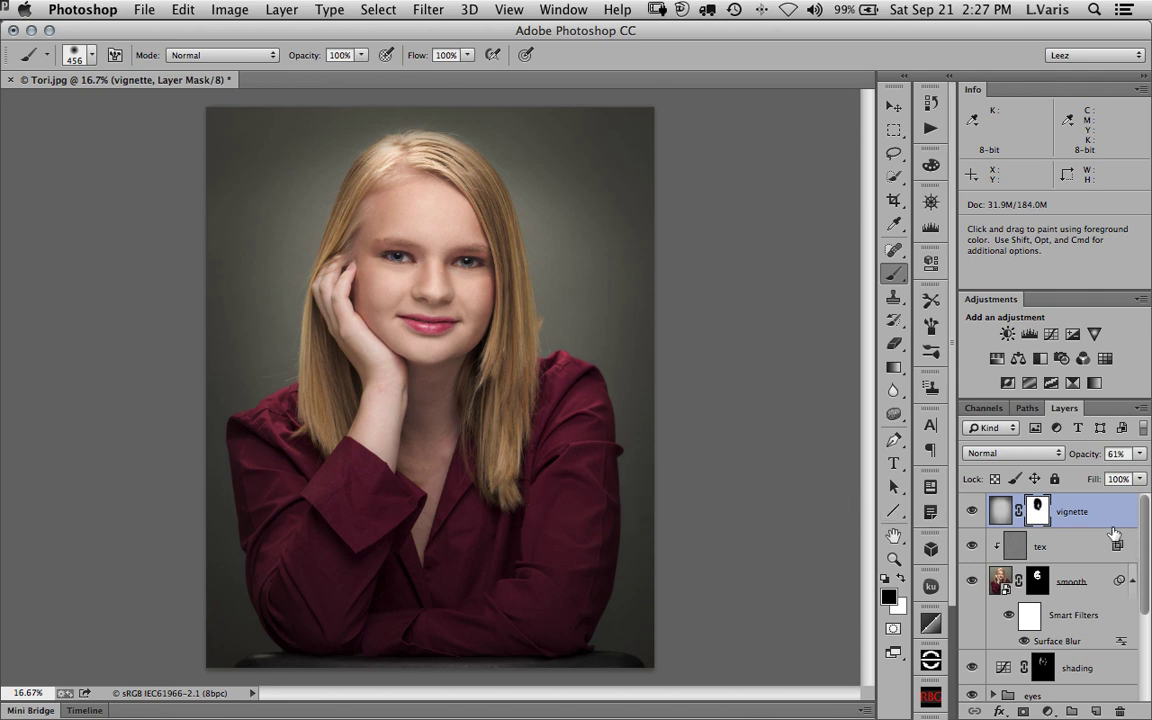
Step: Merge all visible layers into a new layer named 'squish'
{"action": "left_click", "coordinate": [1140, 409]}
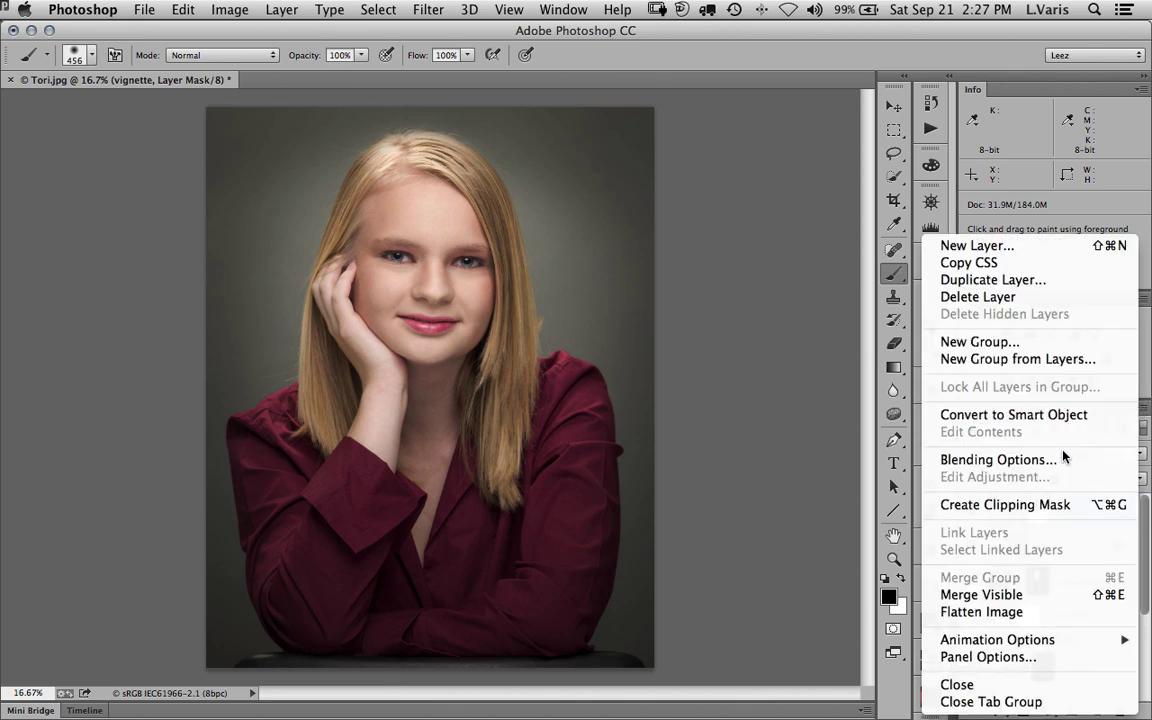
{"action": "left_click", "coordinate": [1001, 595], "text": "alt"}
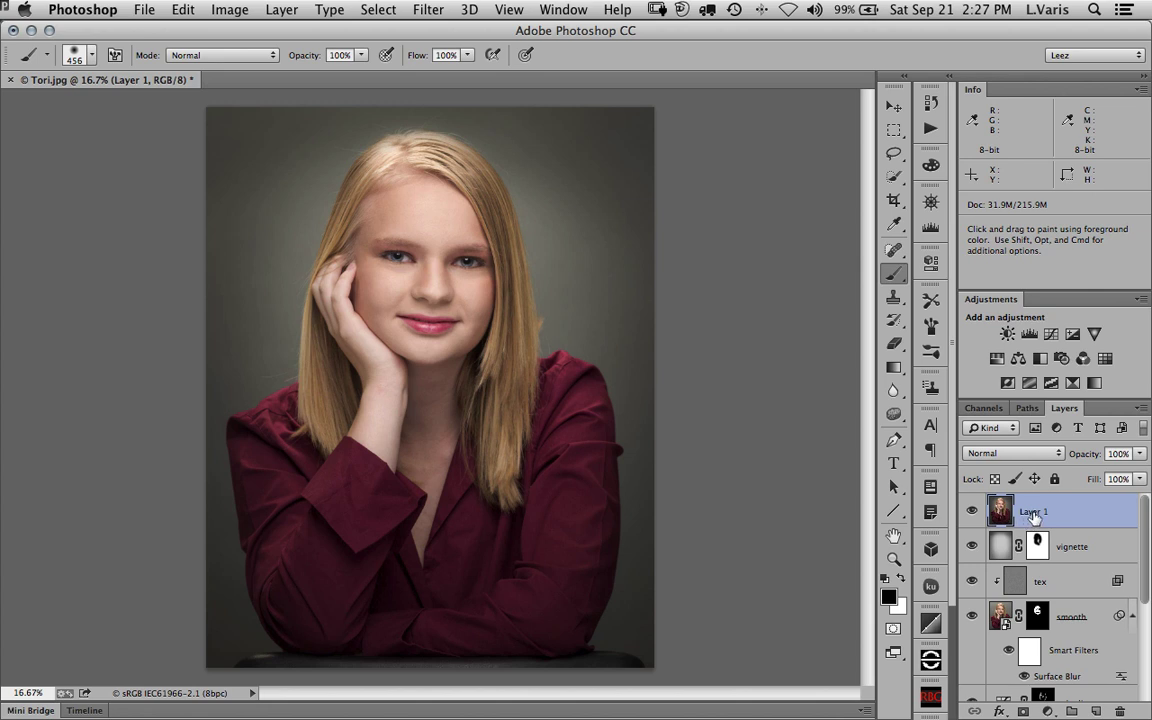
{"action": "double_click", "coordinate": [1034, 512]}
{"action": "type", "text": "squish"}
{"action": "key", "text": "Return"}
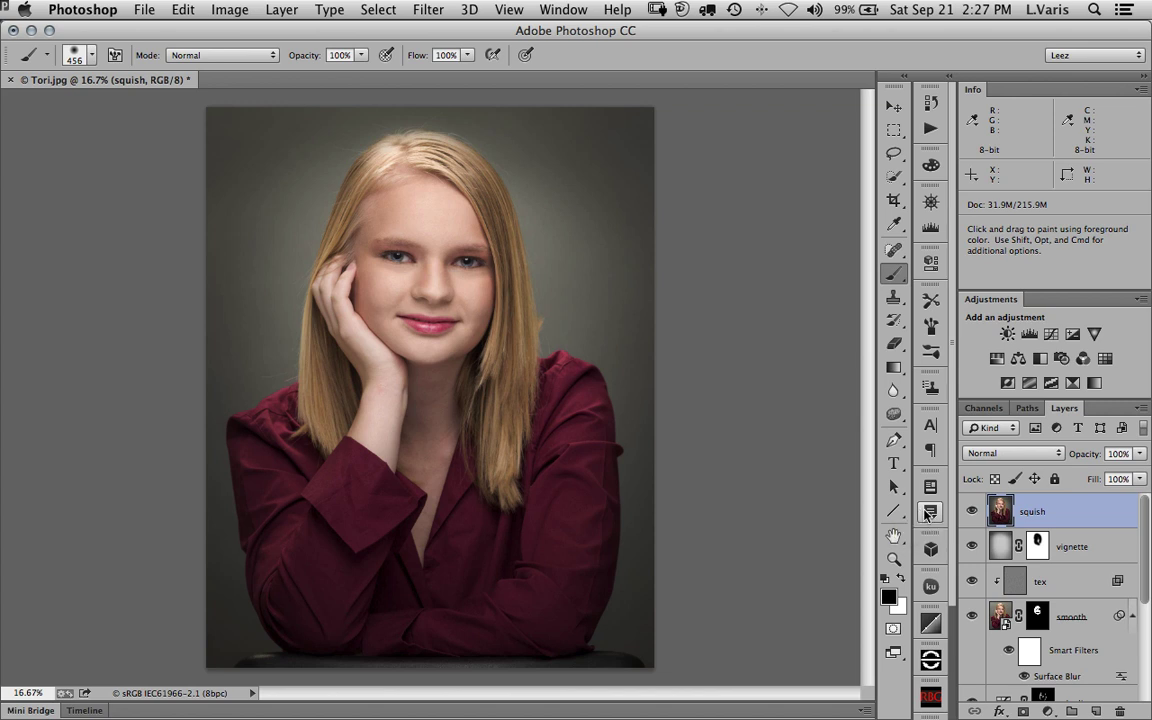
Step: Narrow the squish layer horizontally to about 95.6% width to slim the subject
{"action": "key", "text": "super+t"}
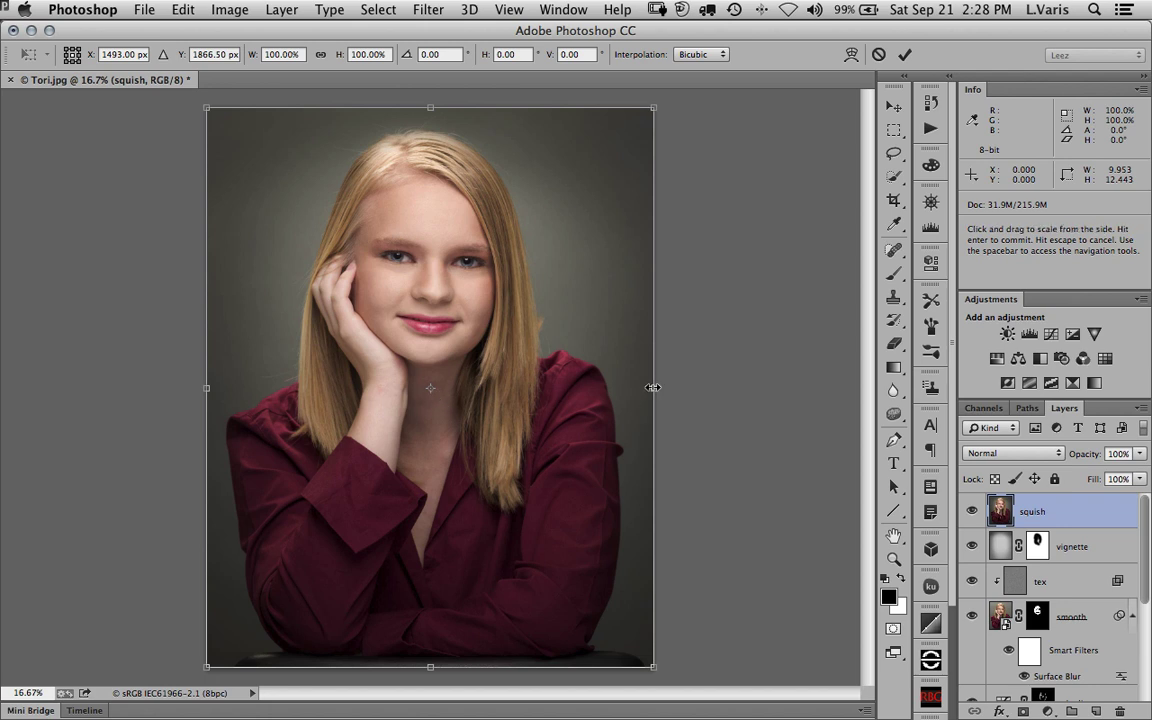
{"action": "left_click_drag", "start_coordinate": [652, 387], "coordinate": [643, 387]}
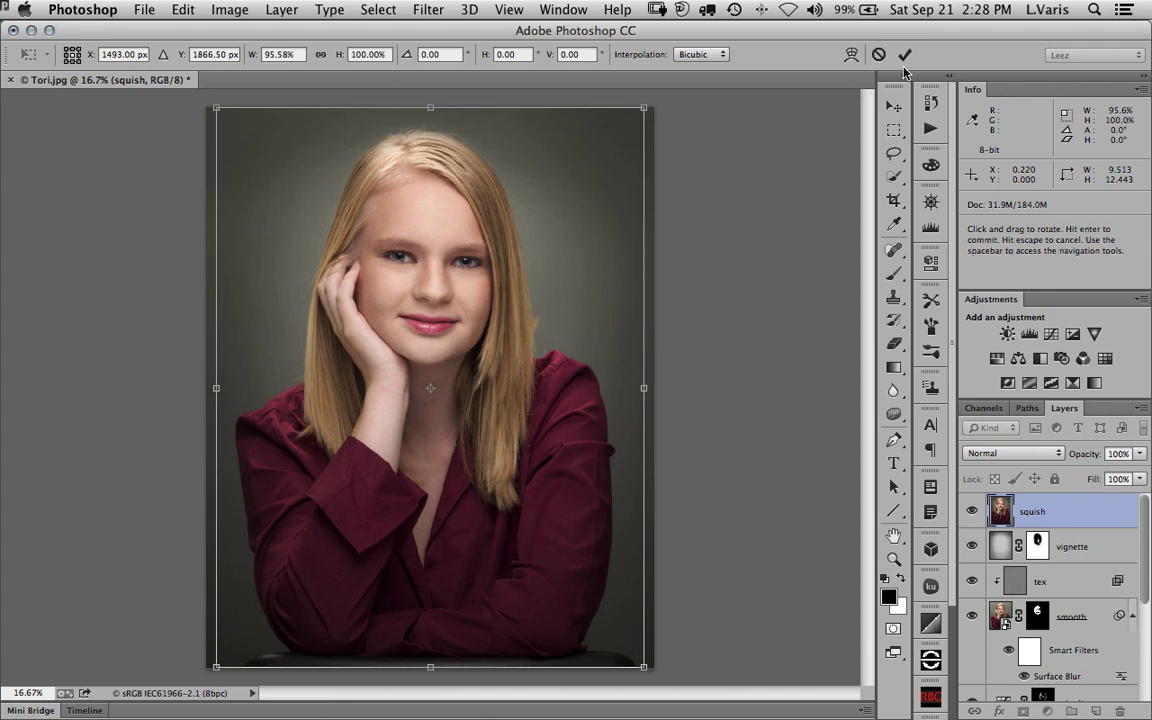
{"action": "left_click", "coordinate": [904, 54]}
{"action": "key", "text": "b"}
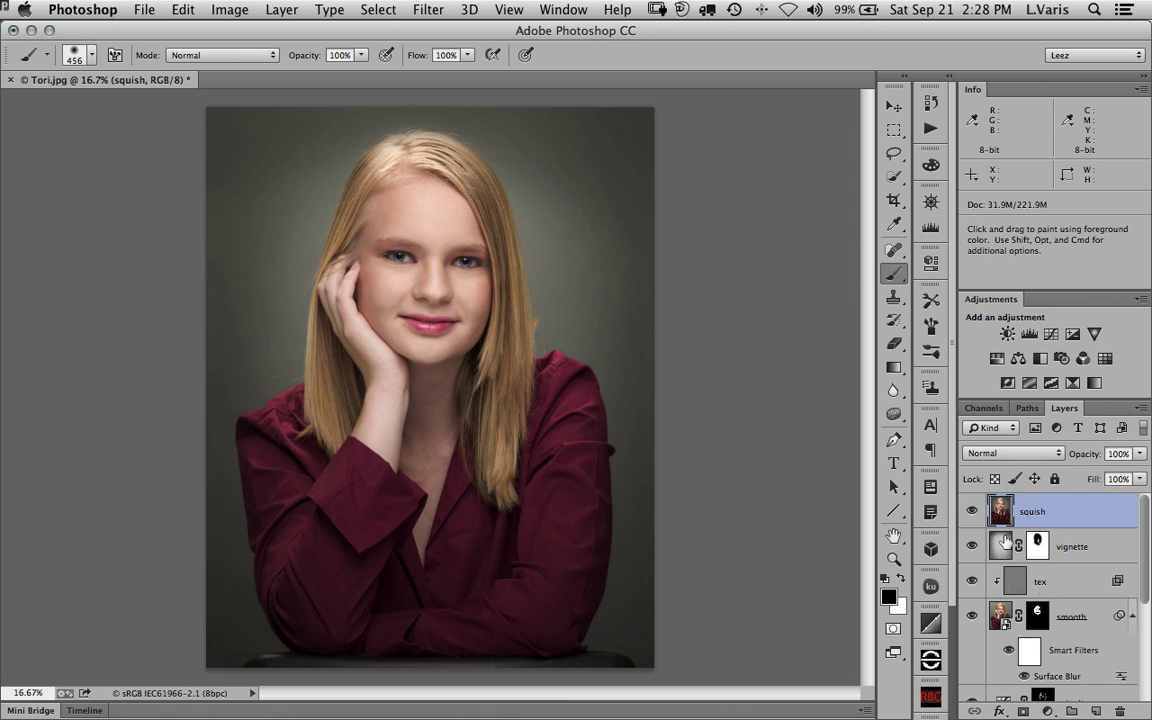
{"action": "left_click", "coordinate": [972, 511]}
{"action": "left_click", "coordinate": [972, 511]}
{"action": "left_click", "coordinate": [972, 511]}
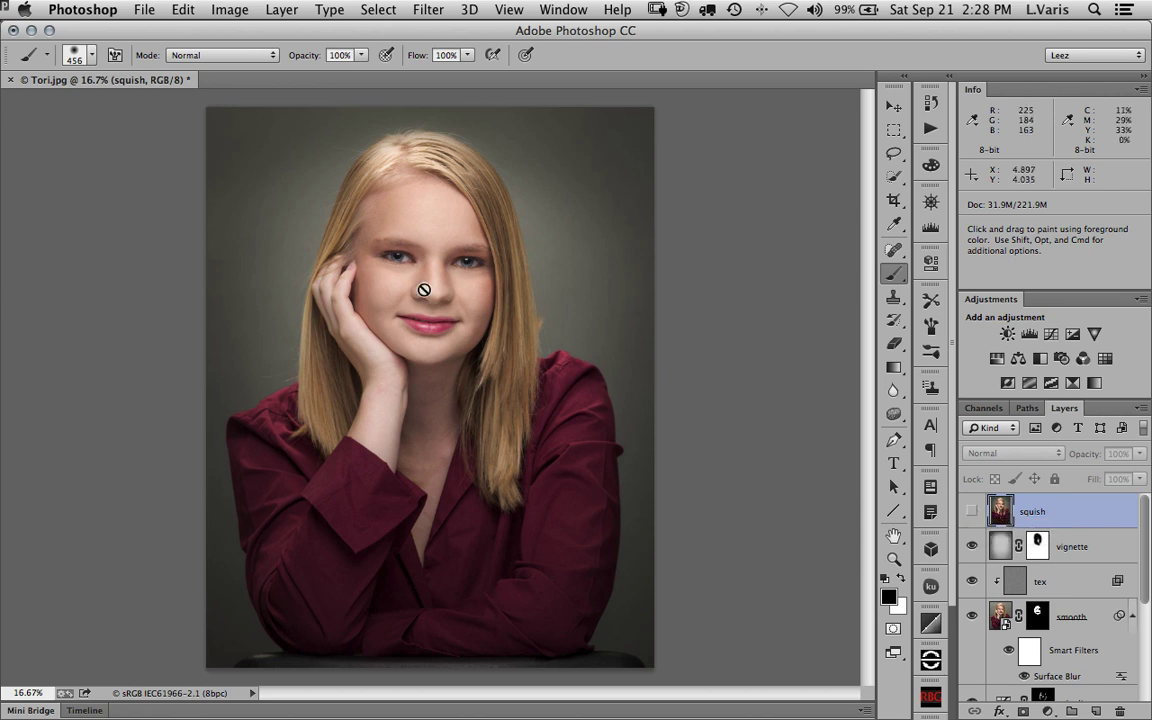
{"action": "left_click", "coordinate": [970, 511]}
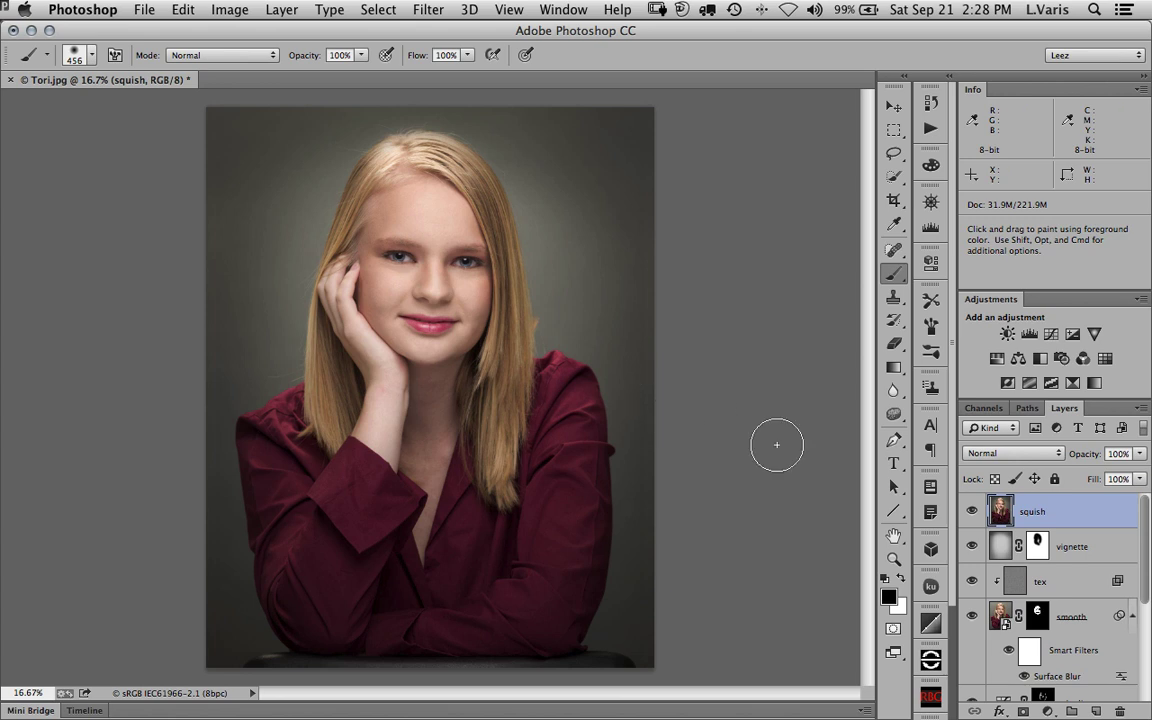
{"action": "left_click", "coordinate": [971, 512]}
{"action": "left_click", "coordinate": [971, 512]}
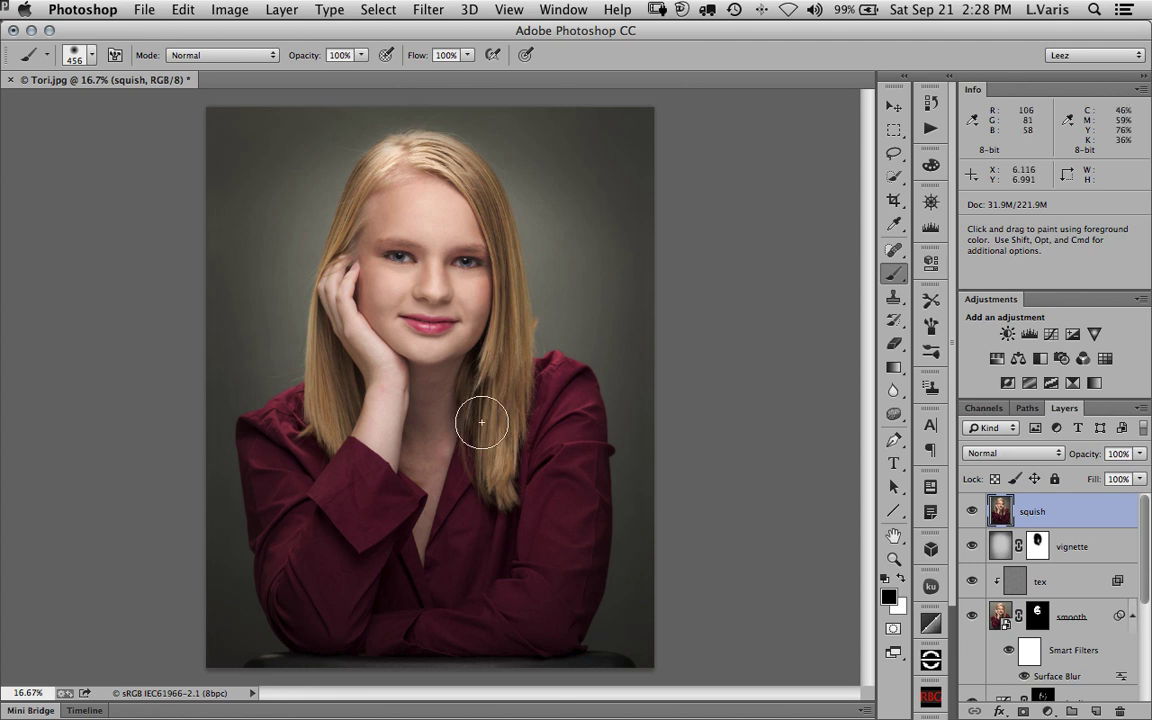
{"action": "left_click", "coordinate": [411, 325]}
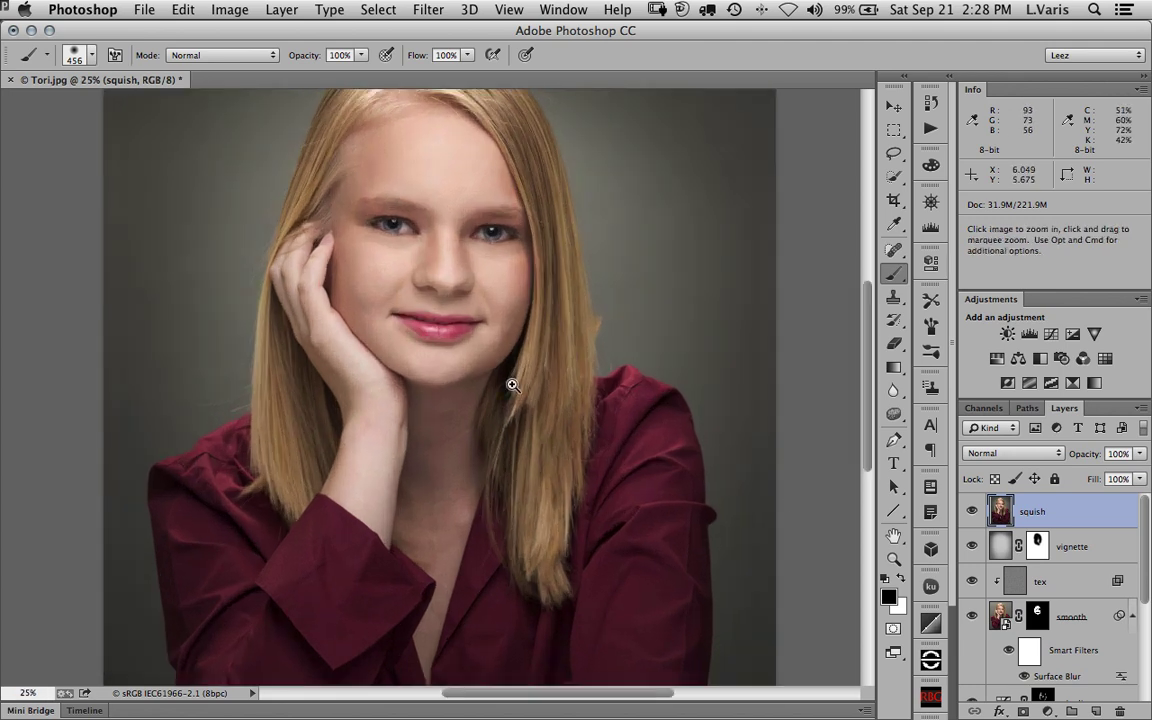
{"action": "left_click_drag", "start_coordinate": [497, 380], "coordinate": [501, 440]}
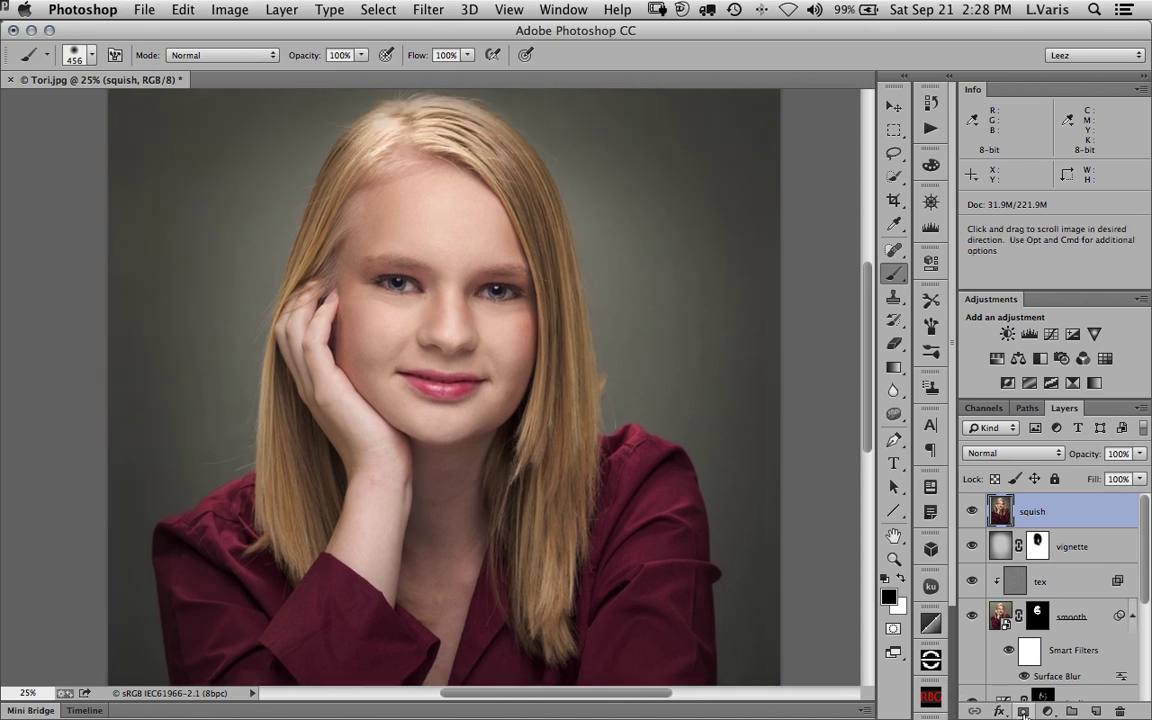
{"action": "scroll", "coordinate": [1058, 651], "scroll_direction": "down", "scroll_amount": 5}
{"action": "scroll", "coordinate": [1058, 651], "scroll_direction": "down", "scroll_amount": 1}
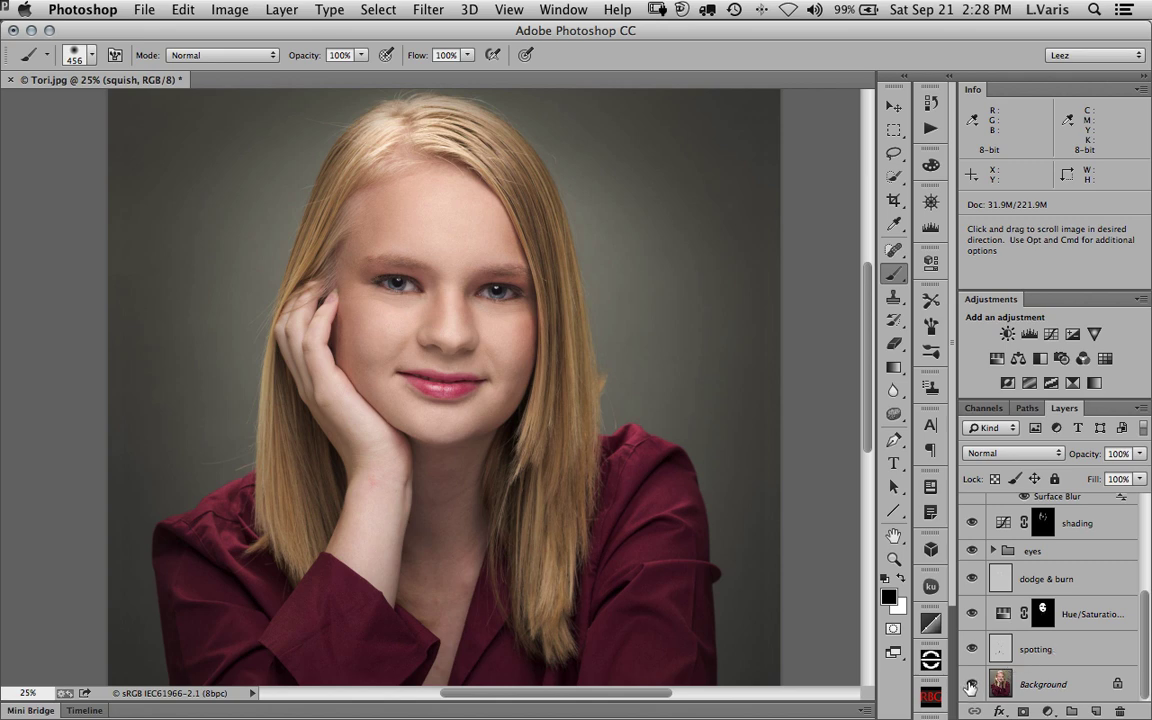
{"action": "left_click", "coordinate": [970, 684], "text": "alt"}
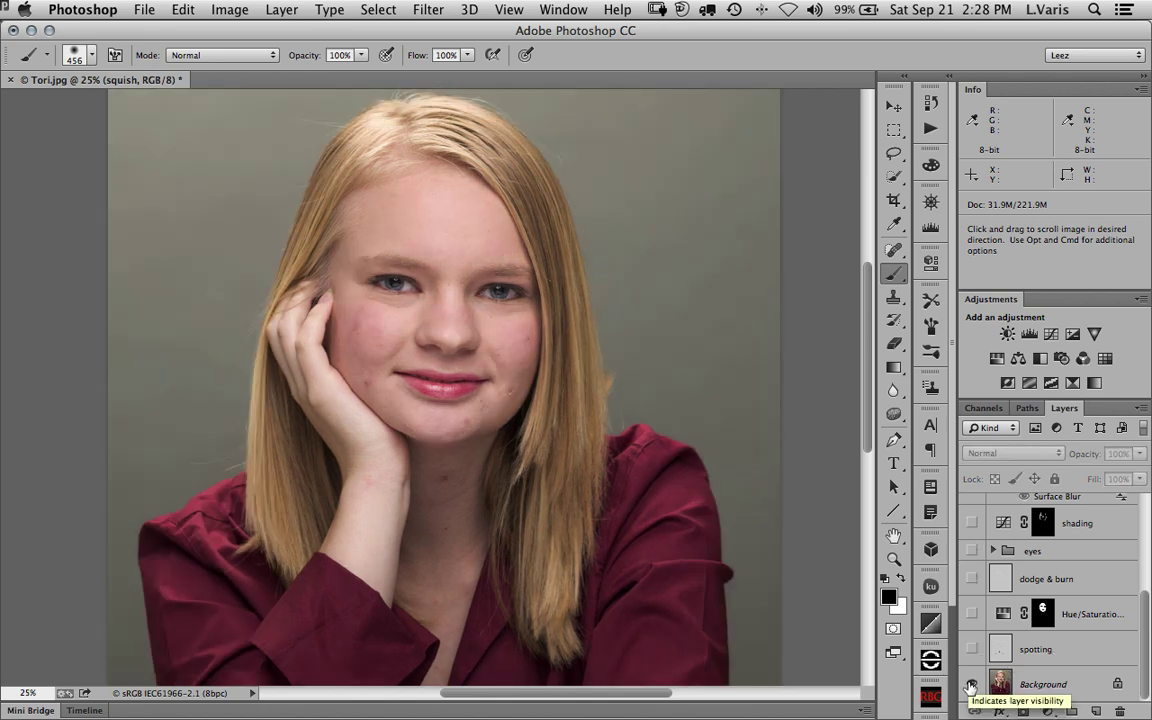
{"action": "left_click", "coordinate": [970, 684], "text": "alt"}
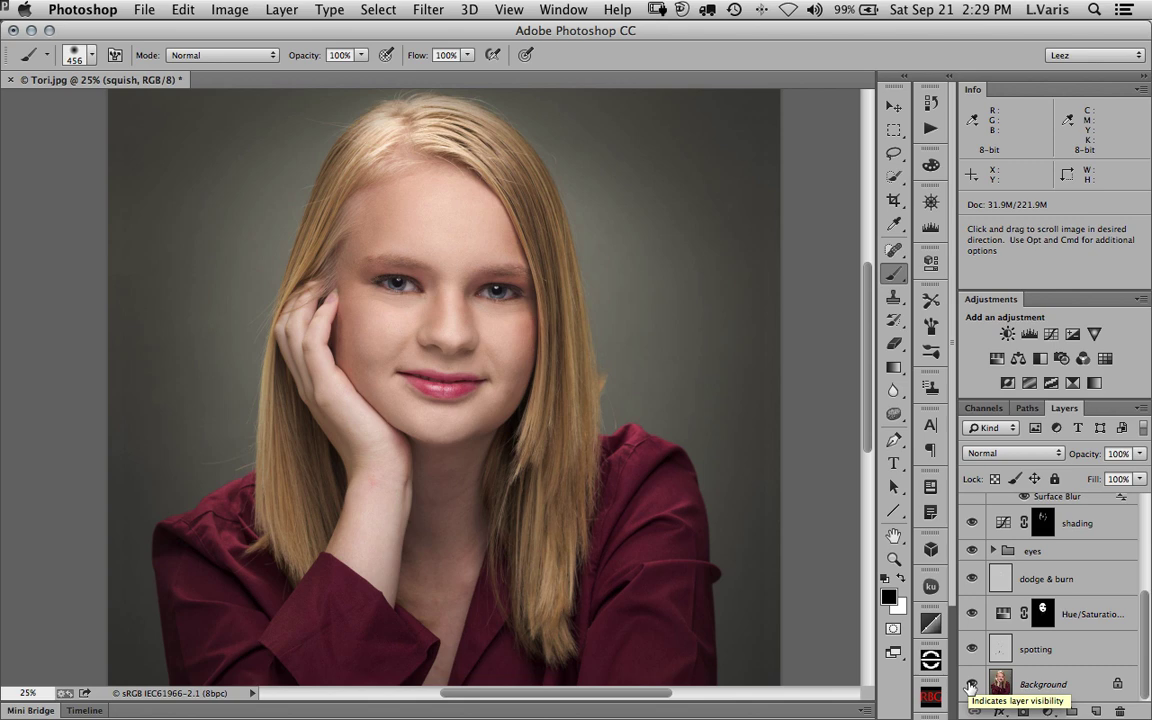
{"action": "key", "text": "super+minus"}
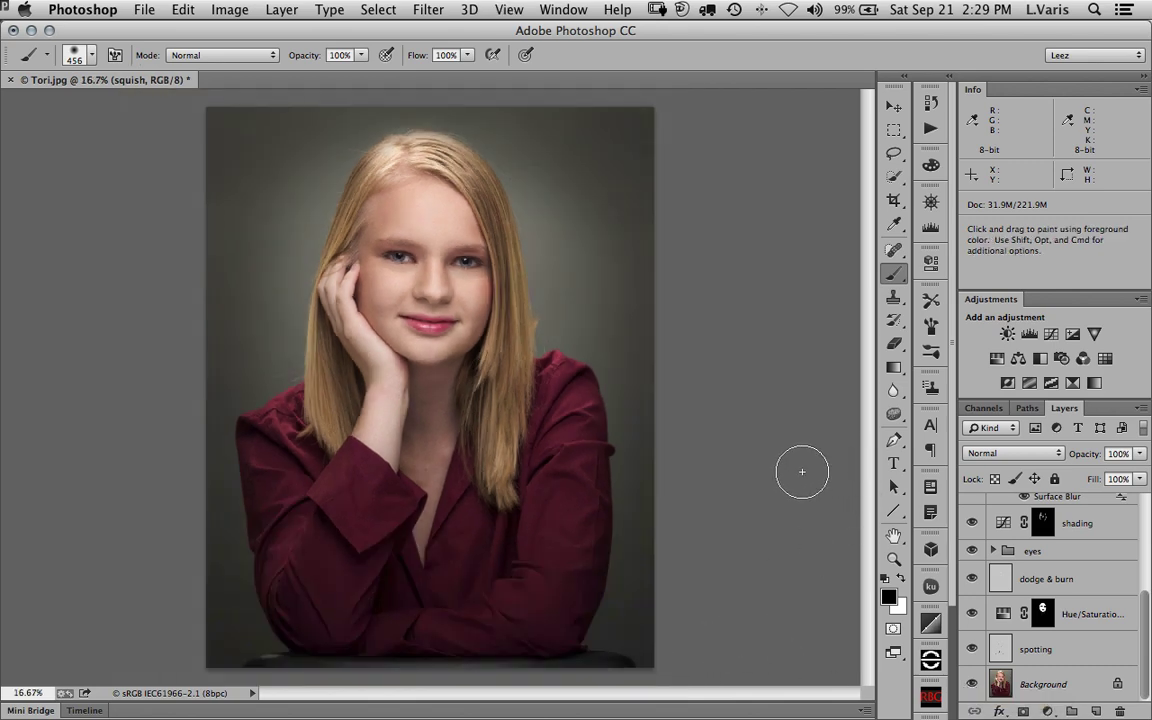
{"action": "key", "text": "super+space"}
{"action": "left_click", "coordinate": [434, 315]}
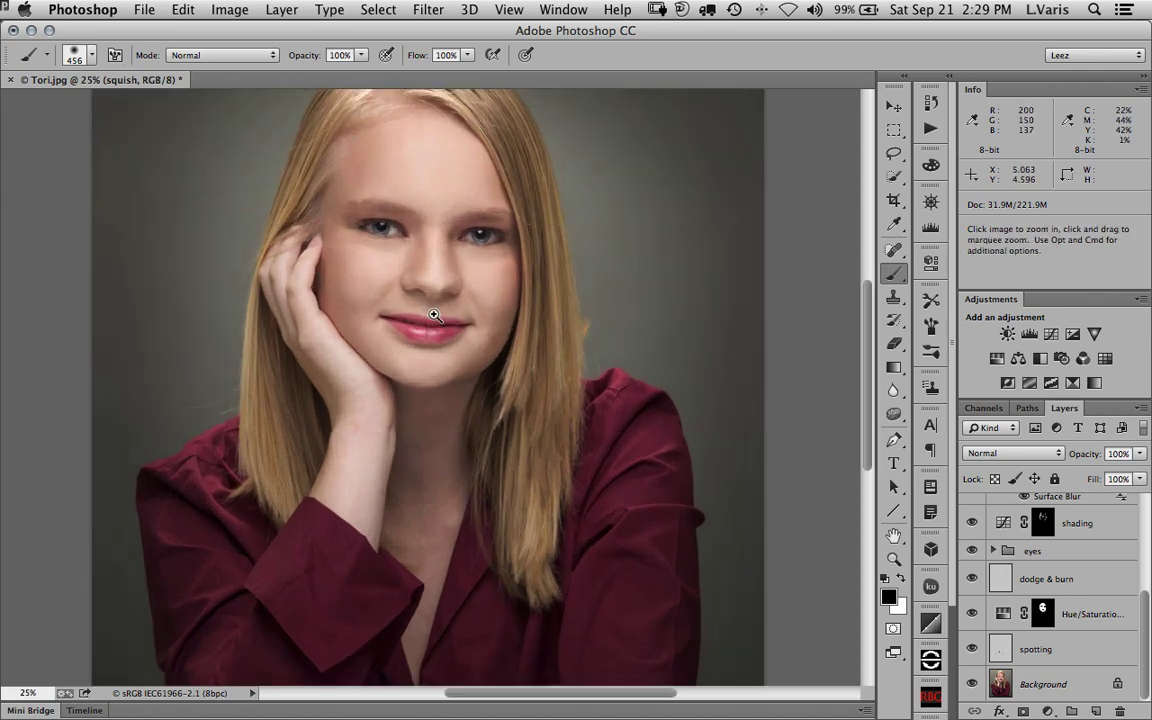
{"action": "left_click", "coordinate": [434, 315]}
{"action": "left_click", "coordinate": [434, 315]}
{"action": "left_click", "coordinate": [434, 315]}
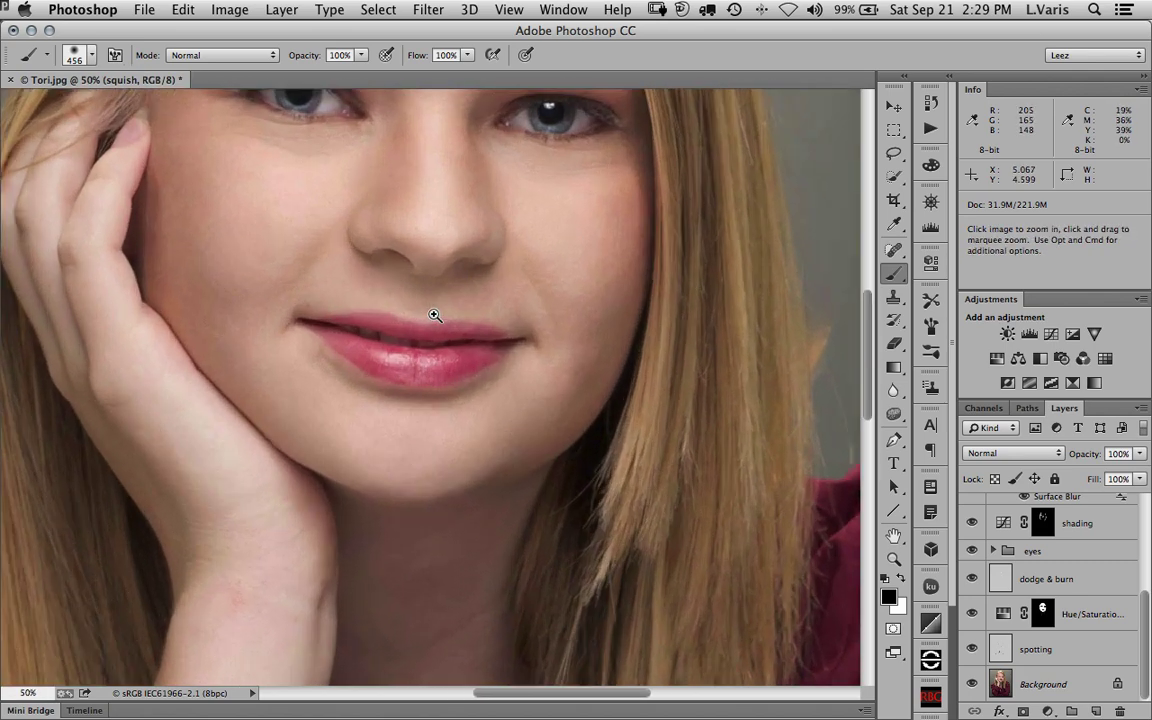
{"action": "left_click_drag", "start_coordinate": [450, 308], "coordinate": [483, 510]}
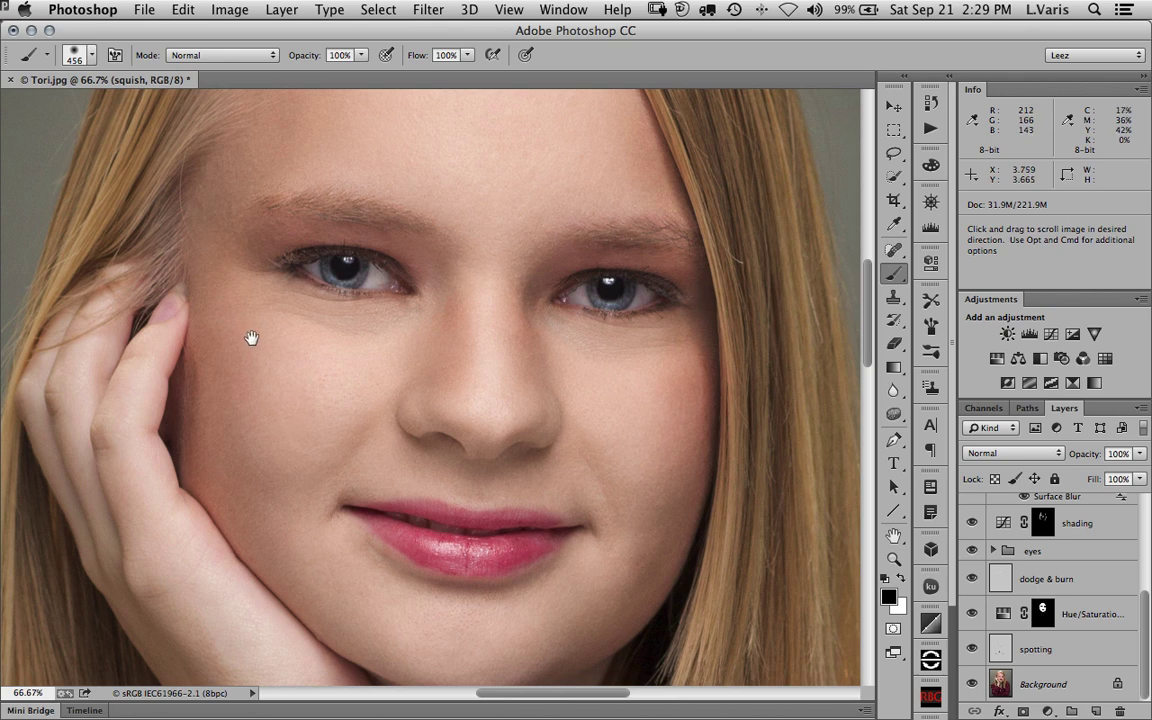
{"action": "left_click_drag", "start_coordinate": [489, 175], "coordinate": [487, 266]}
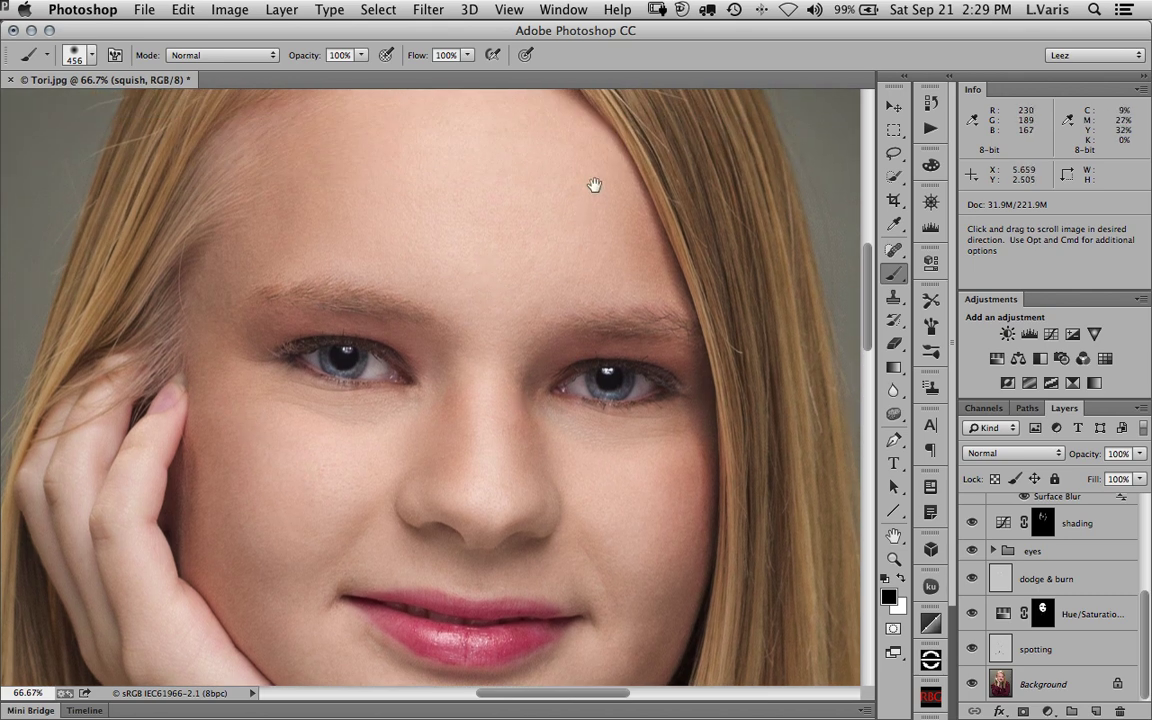
{"action": "left_click_drag", "start_coordinate": [641, 584], "coordinate": [650, 494]}
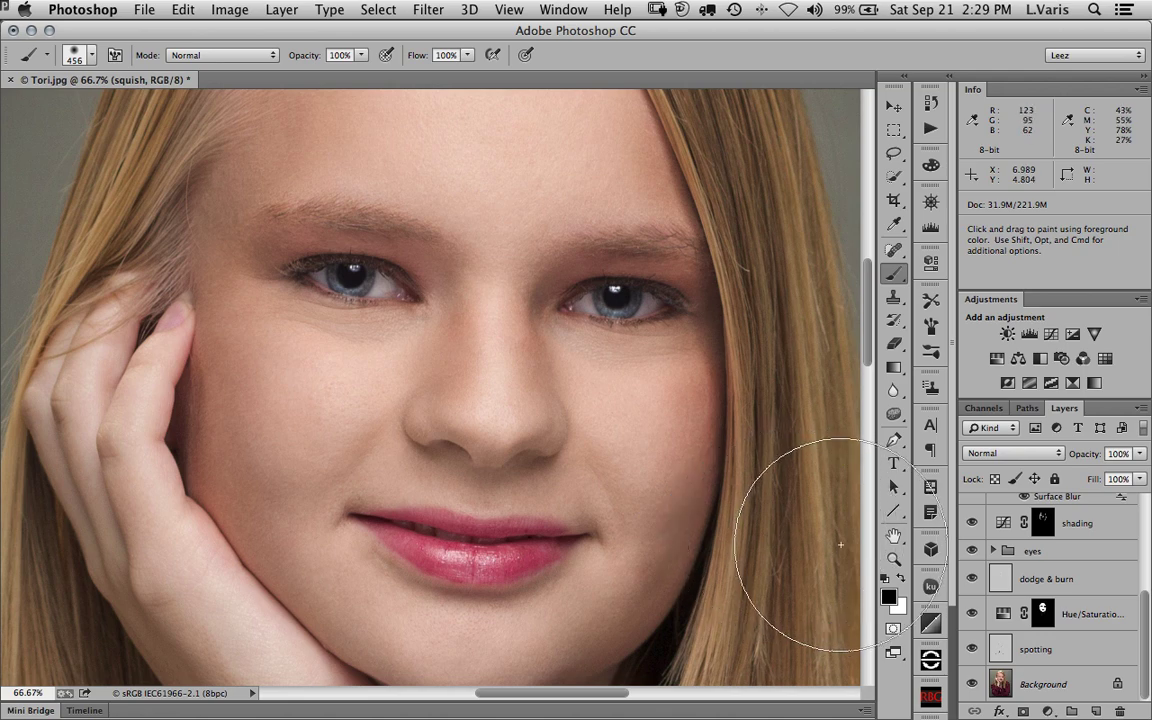
{"action": "key", "text": "super+minus"}
{"action": "key", "text": "super+minus"}
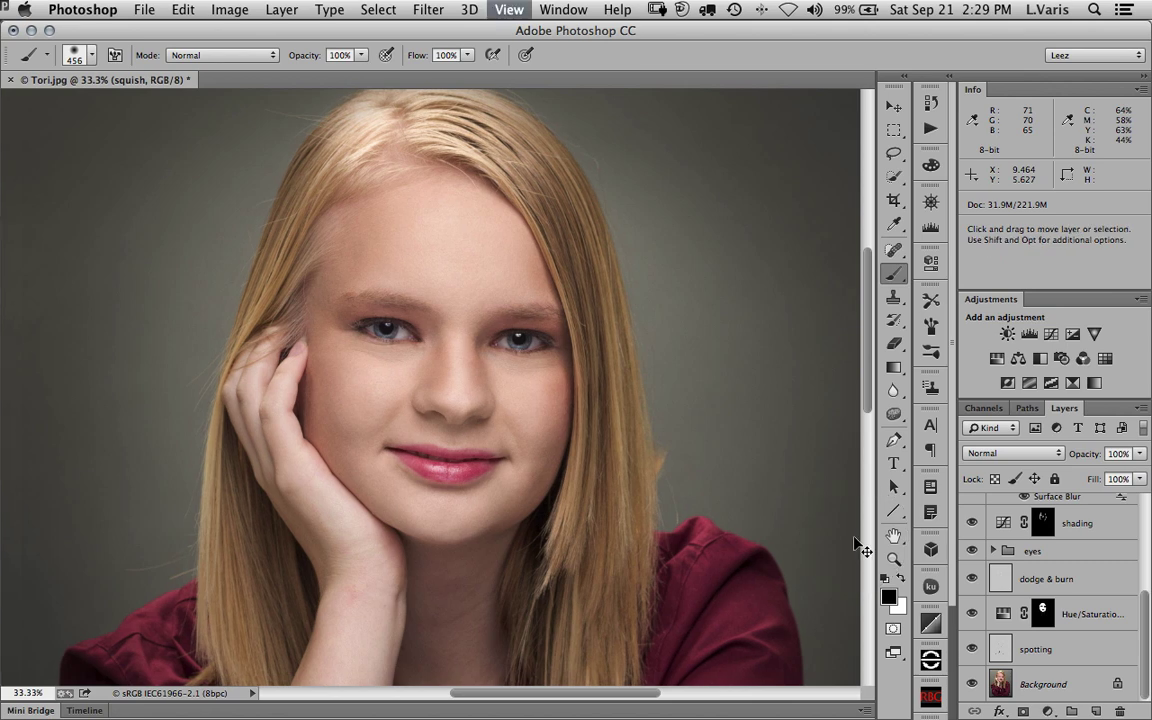
{"action": "key", "text": "super+minus"}
{"action": "left_click_drag", "start_coordinate": [571, 558], "coordinate": [576, 505]}
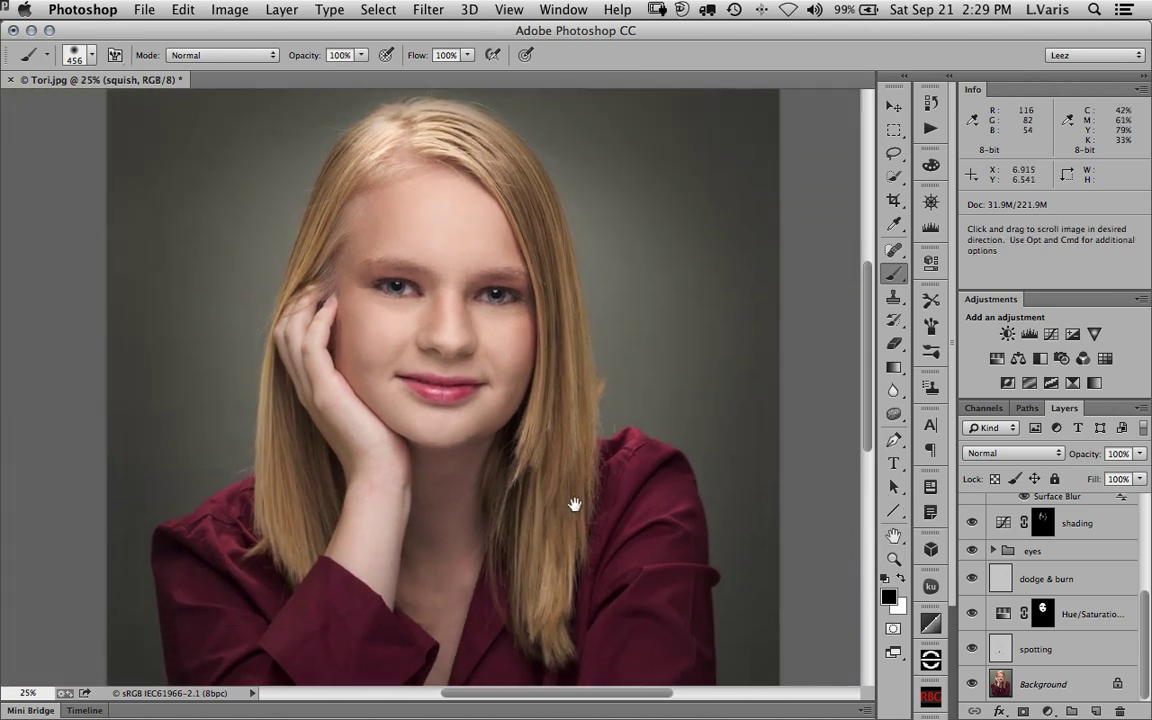